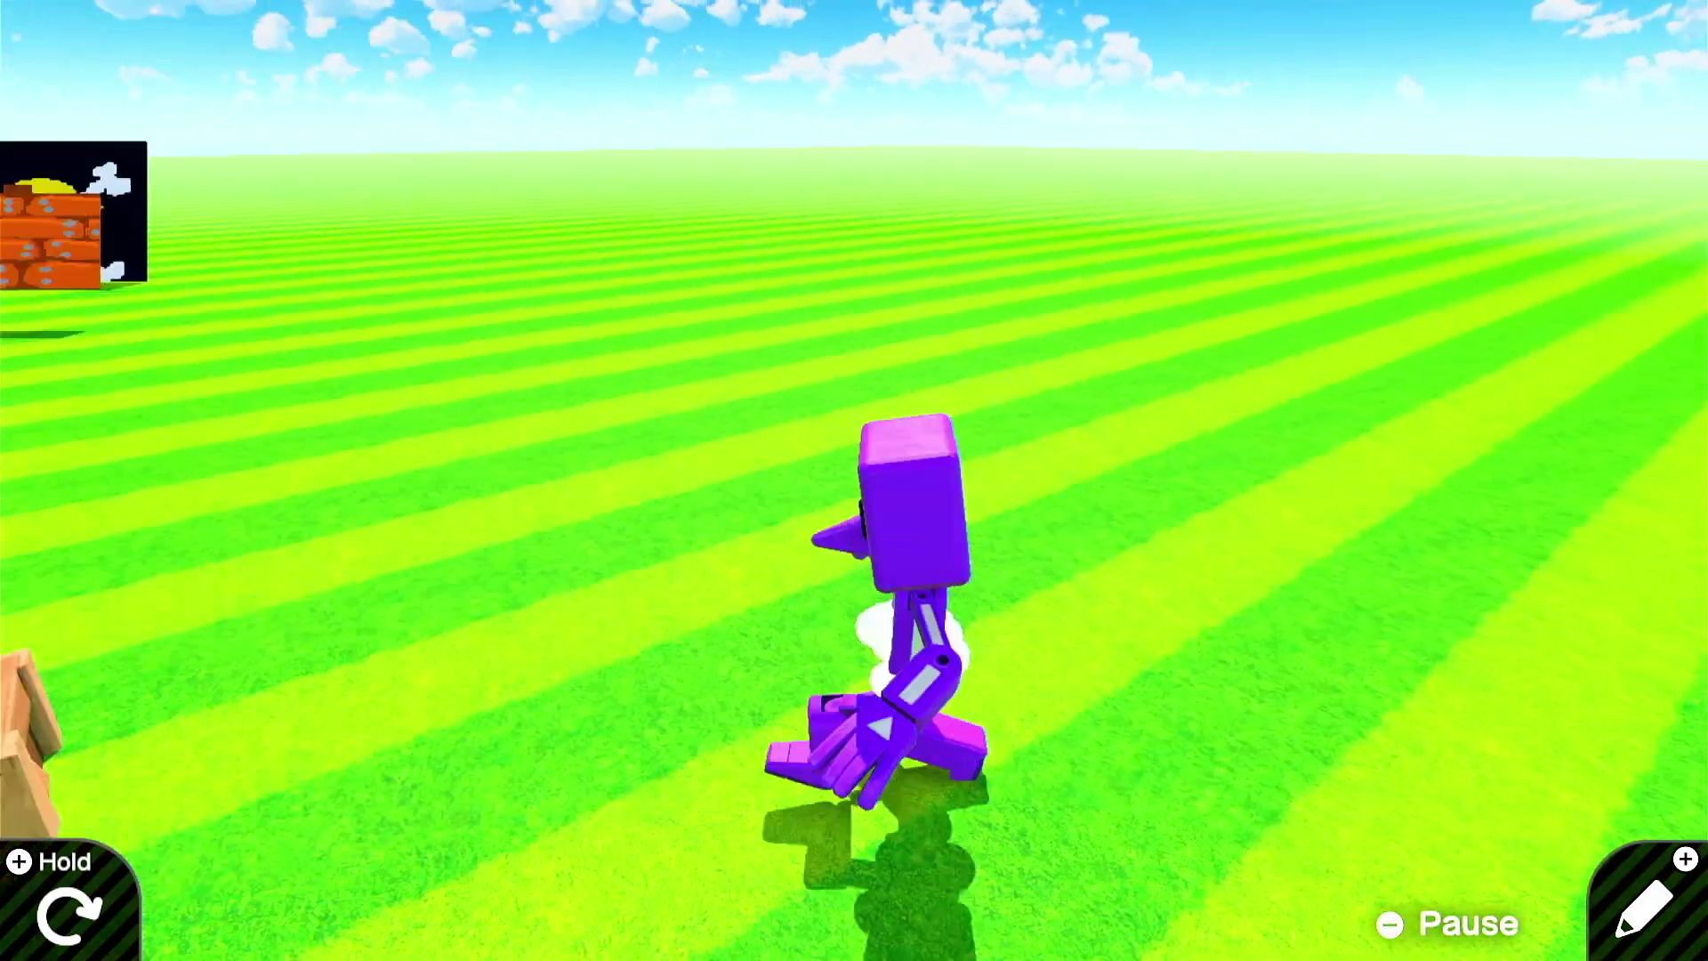
# Switch to the programming view and examine the World nodon's shape, appearance and property settings.
pyautogui.press('+')
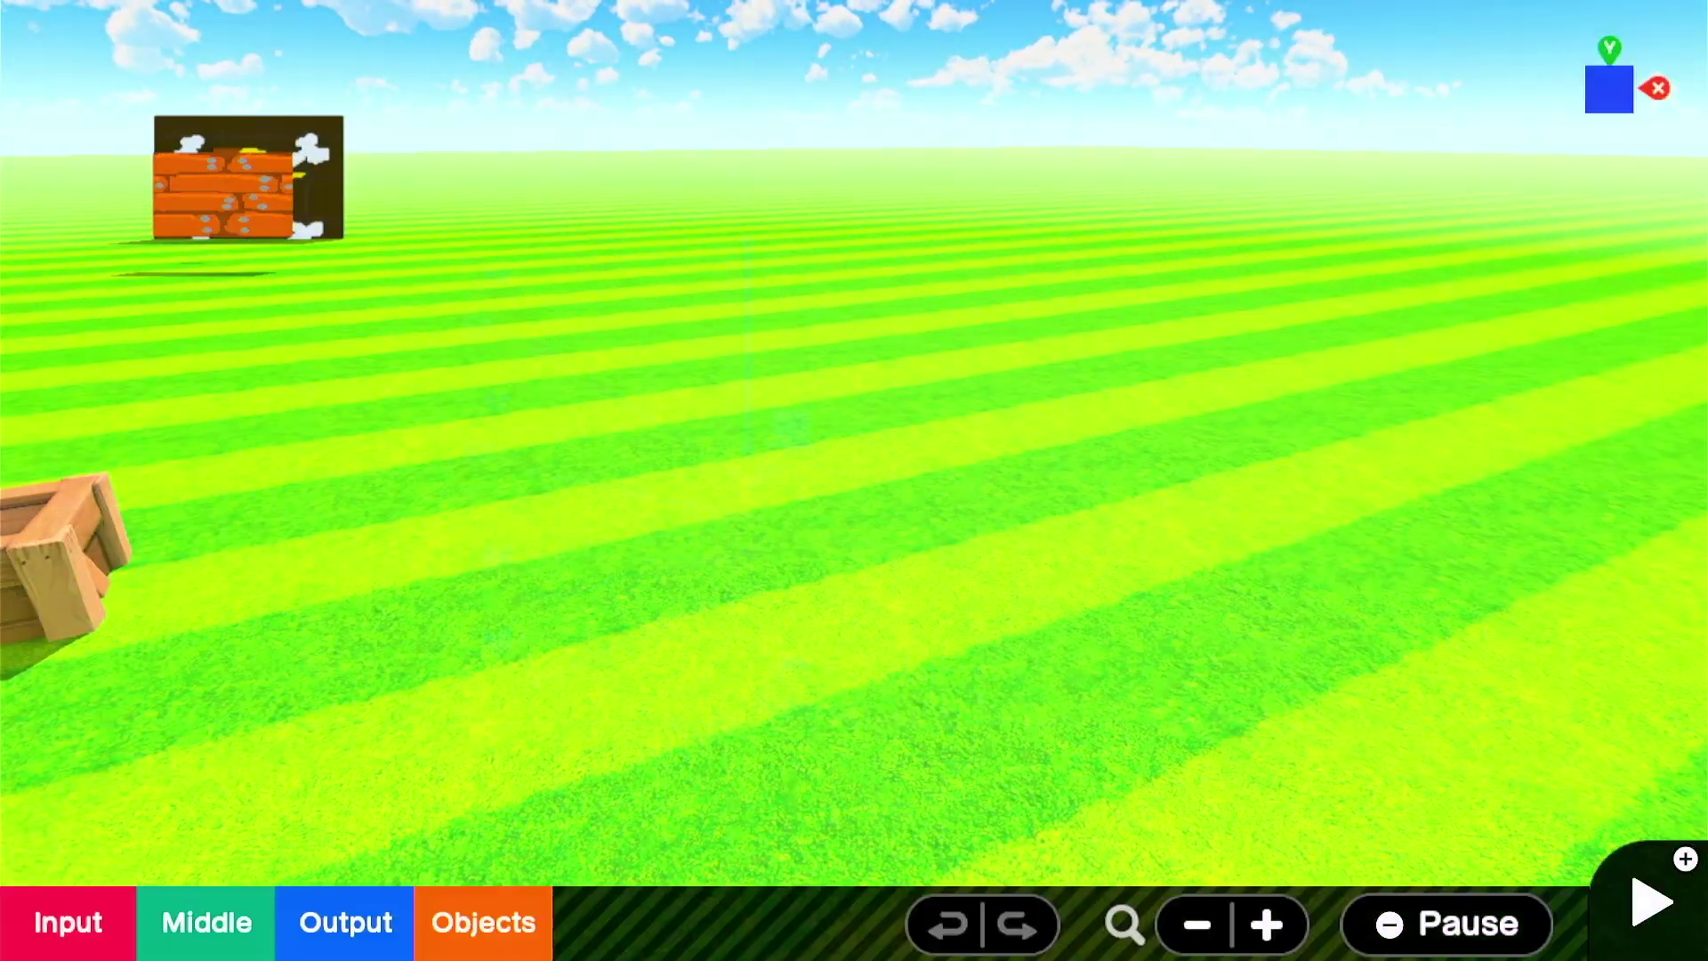
pyautogui.scroll(-1, 1146, 586)
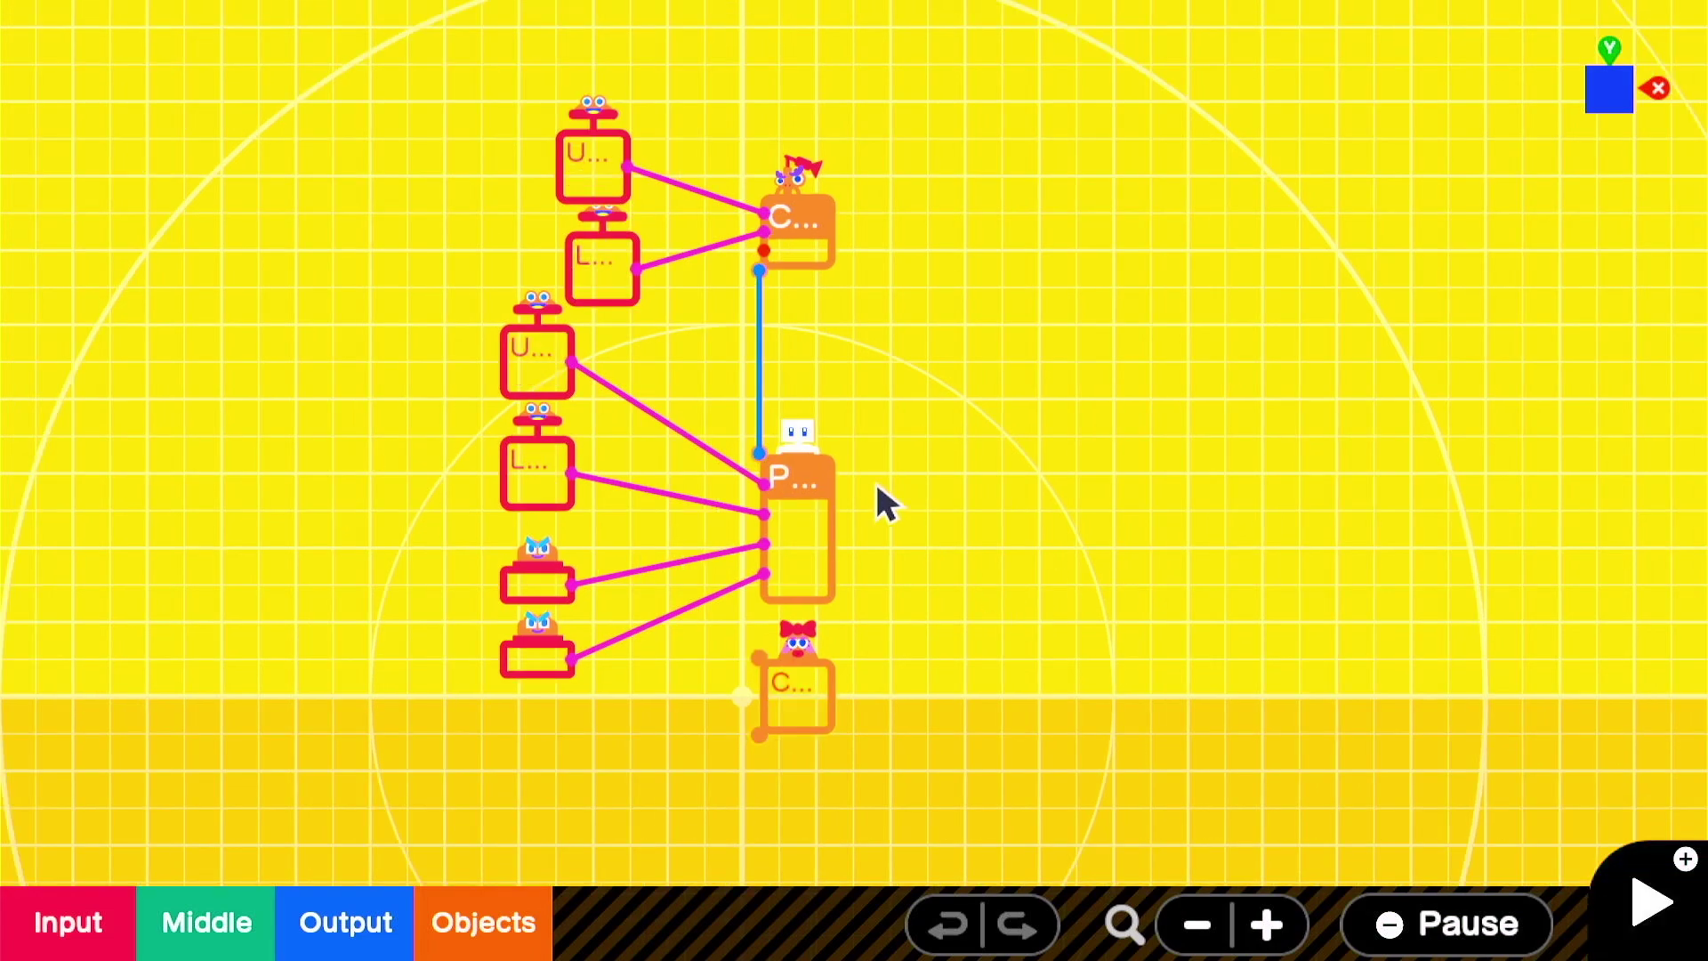
pyautogui.moveTo(934, 343); pyautogui.dragTo(1102, 356)
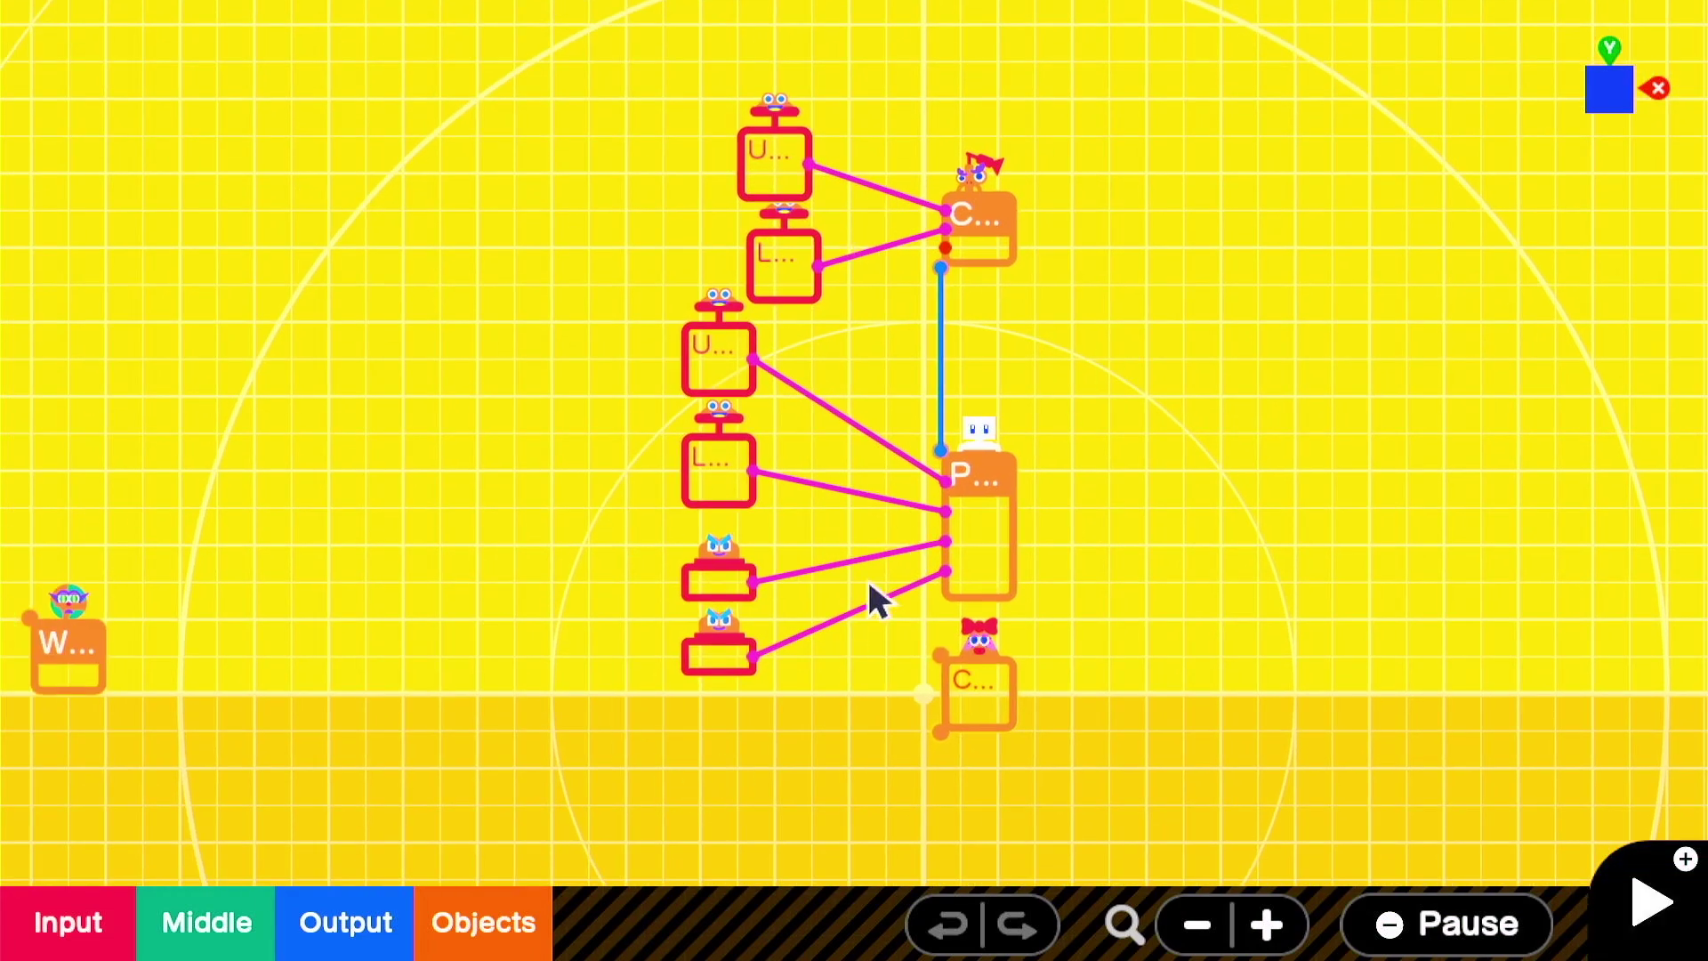
pyautogui.scroll(4, 869, 584)
pyautogui.moveTo(913, 334); pyautogui.dragTo(960, 117)
pyautogui.moveTo(551, 822); pyautogui.dragTo(1082, 693)
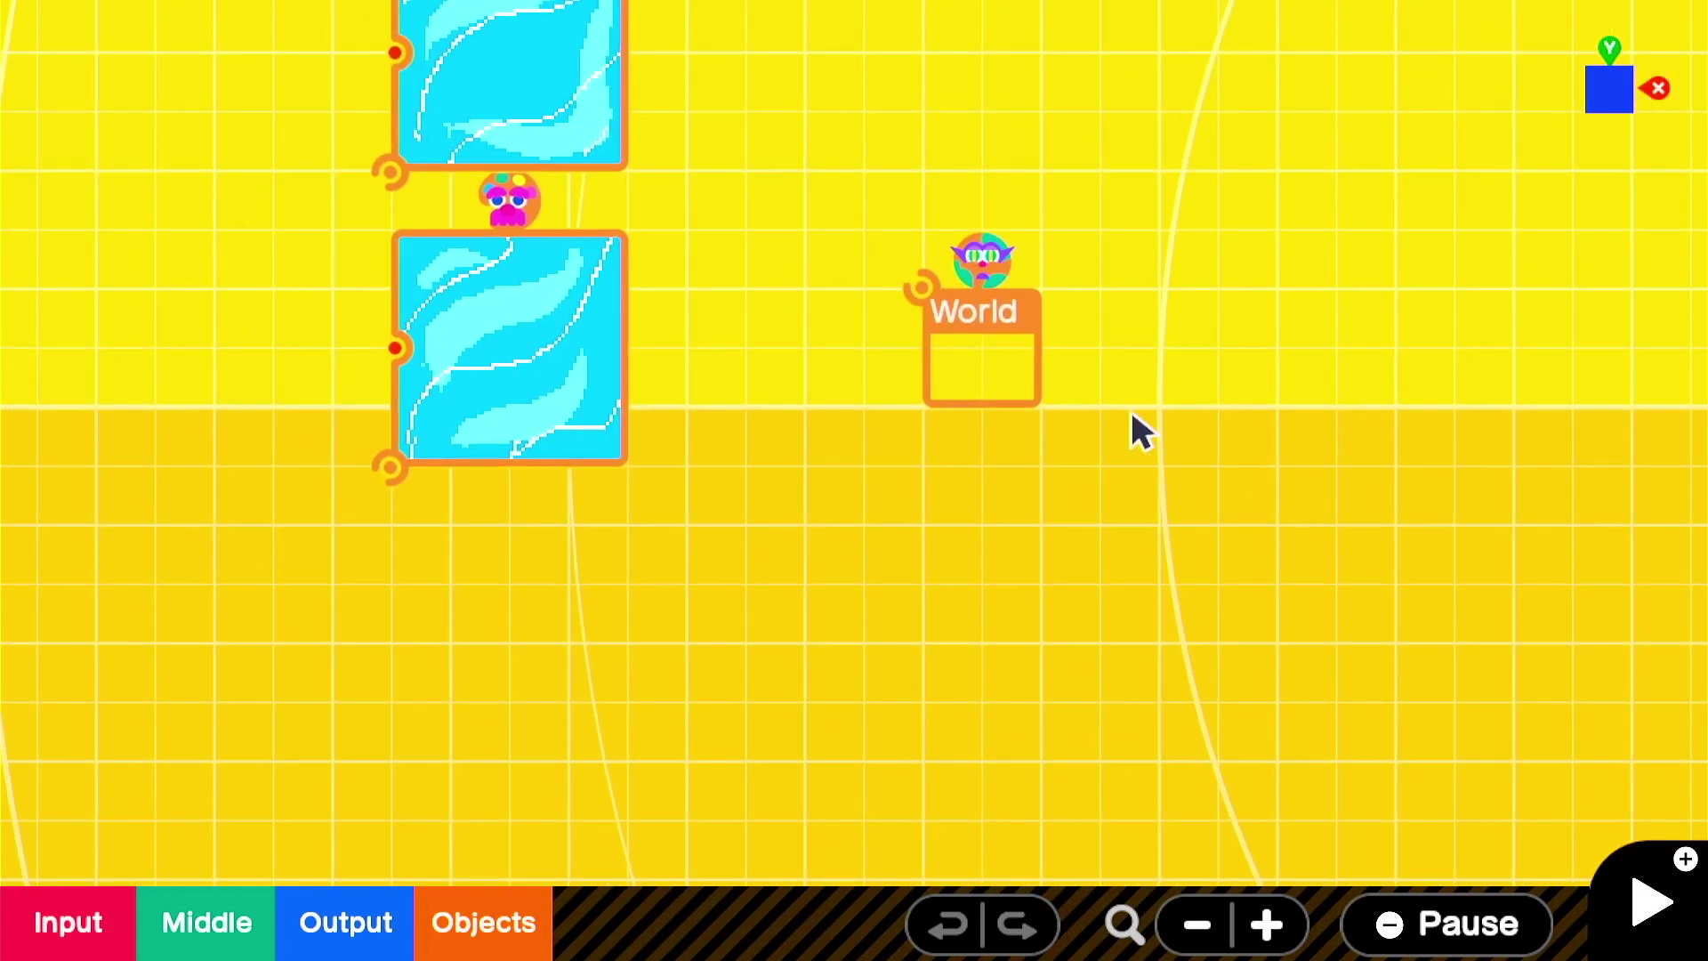
pyautogui.click(1014, 387)
pyautogui.click(856, 503)
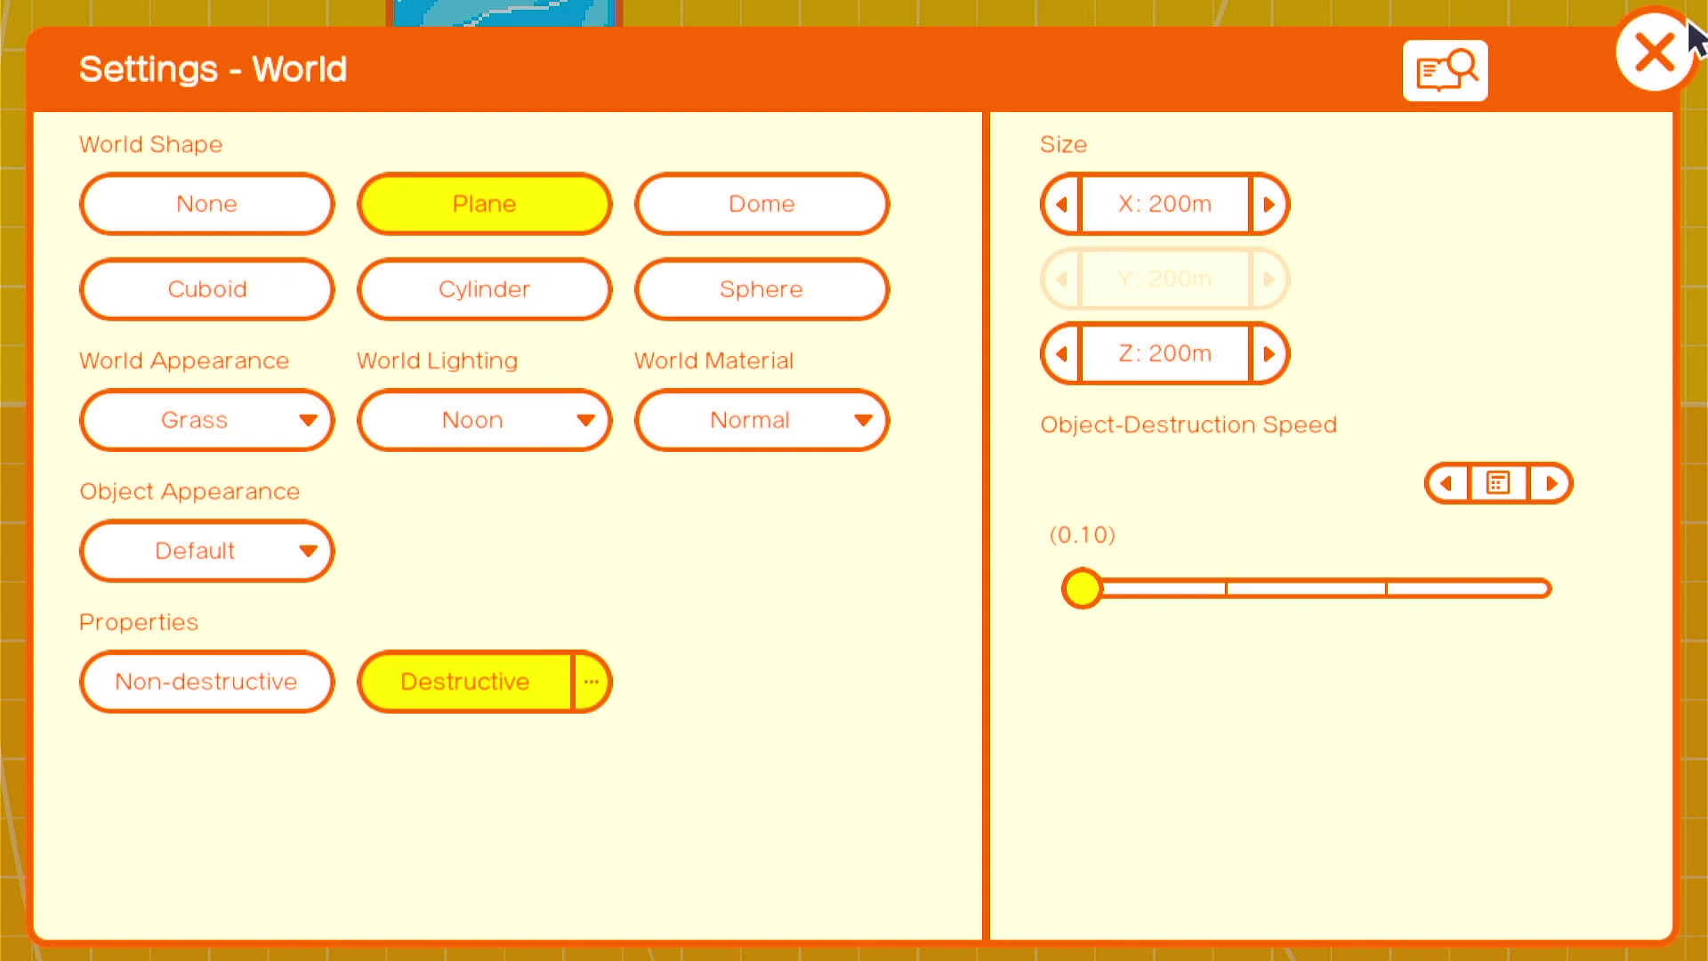
pyautogui.click(1673, 47)
# Add a Constant nodon with value 1.00 in the empty area to the left of the three water textures.
pyautogui.scroll(-3, 206, 542)
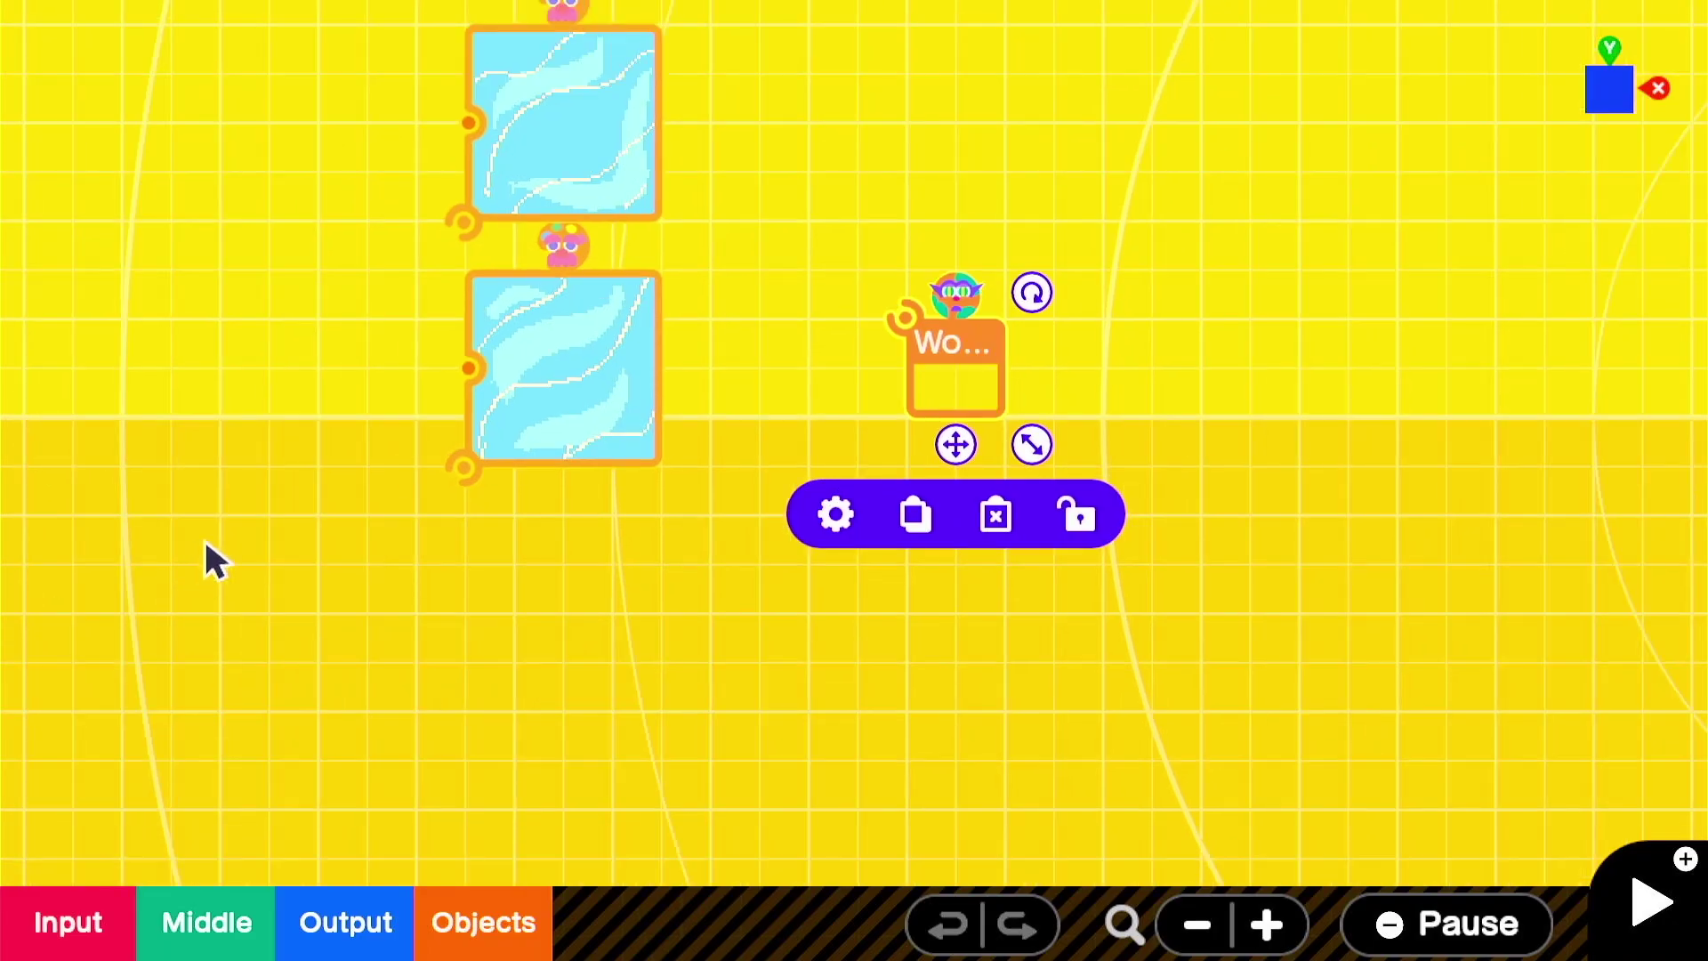
pyautogui.moveTo(304, 358); pyautogui.dragTo(725, 516)
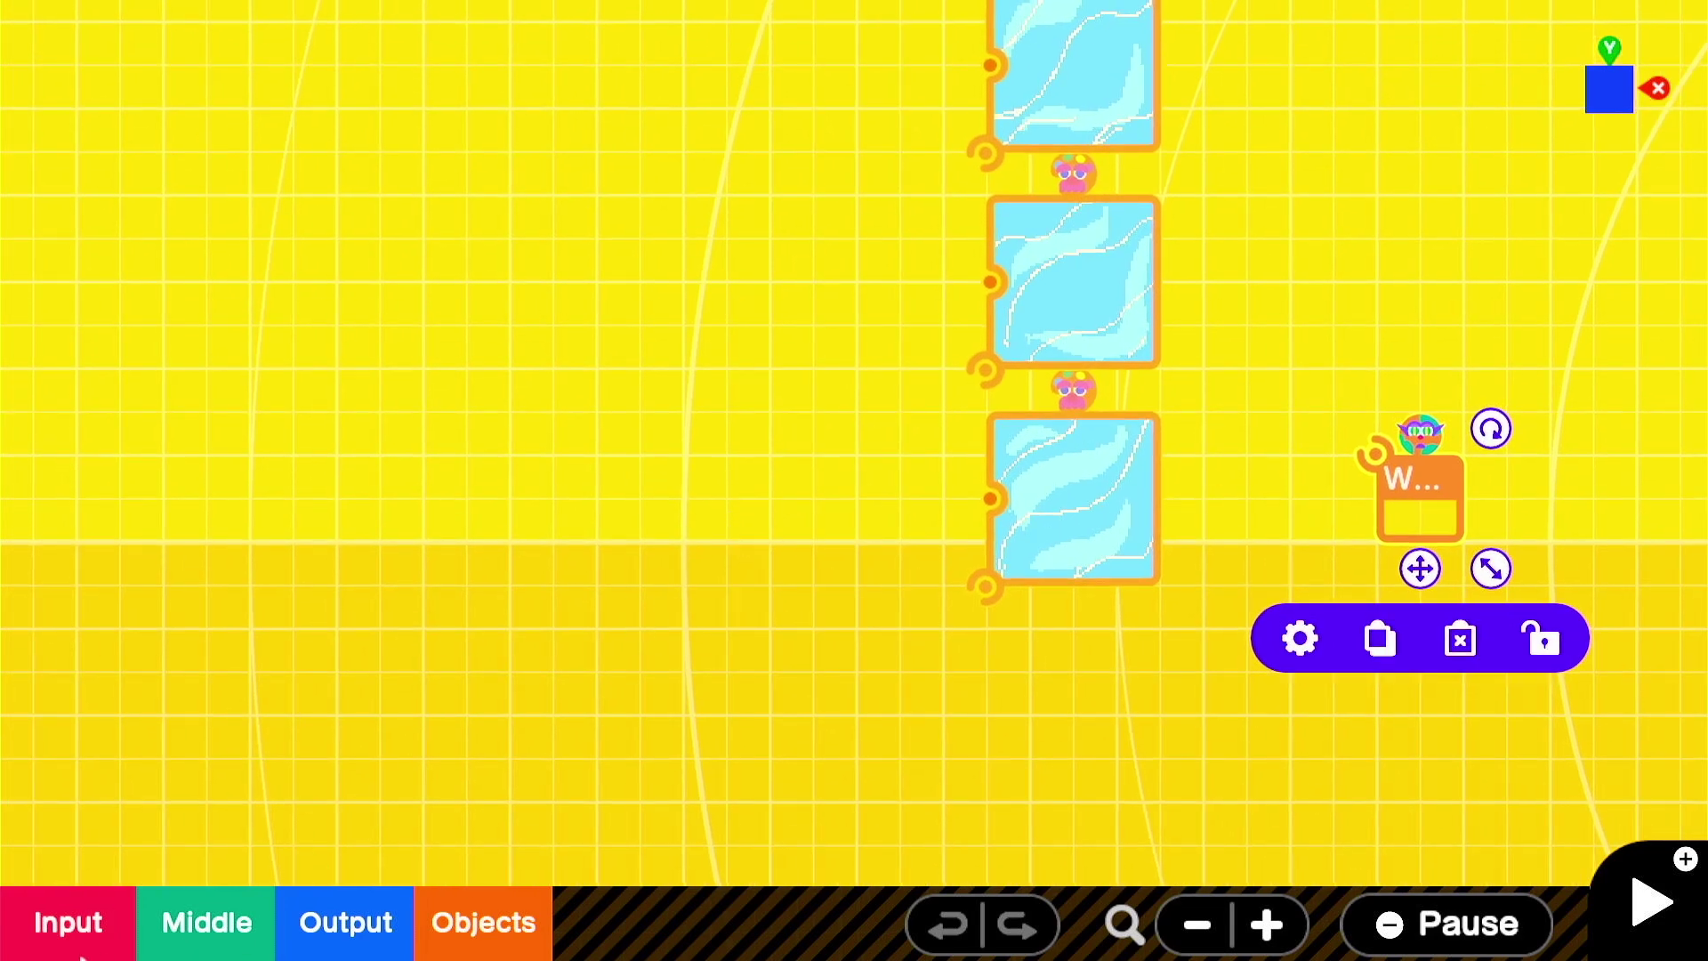
pyautogui.click(101, 921)
pyautogui.click(261, 399)
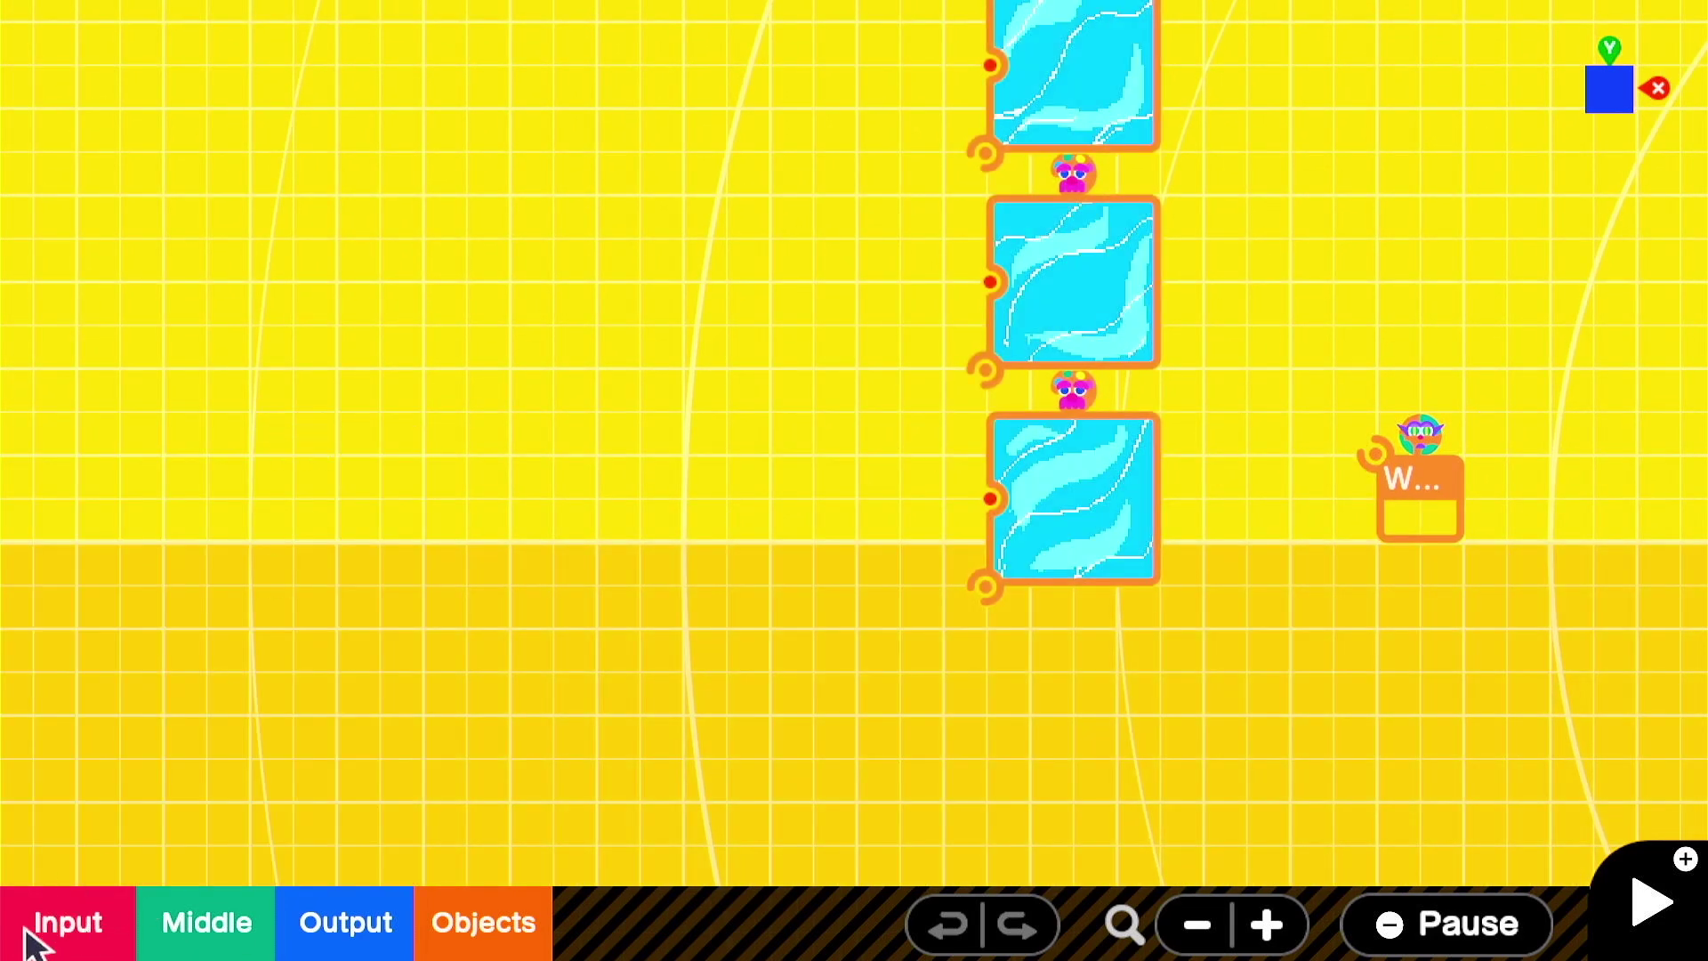
pyautogui.click(35, 939)
pyautogui.click(246, 438)
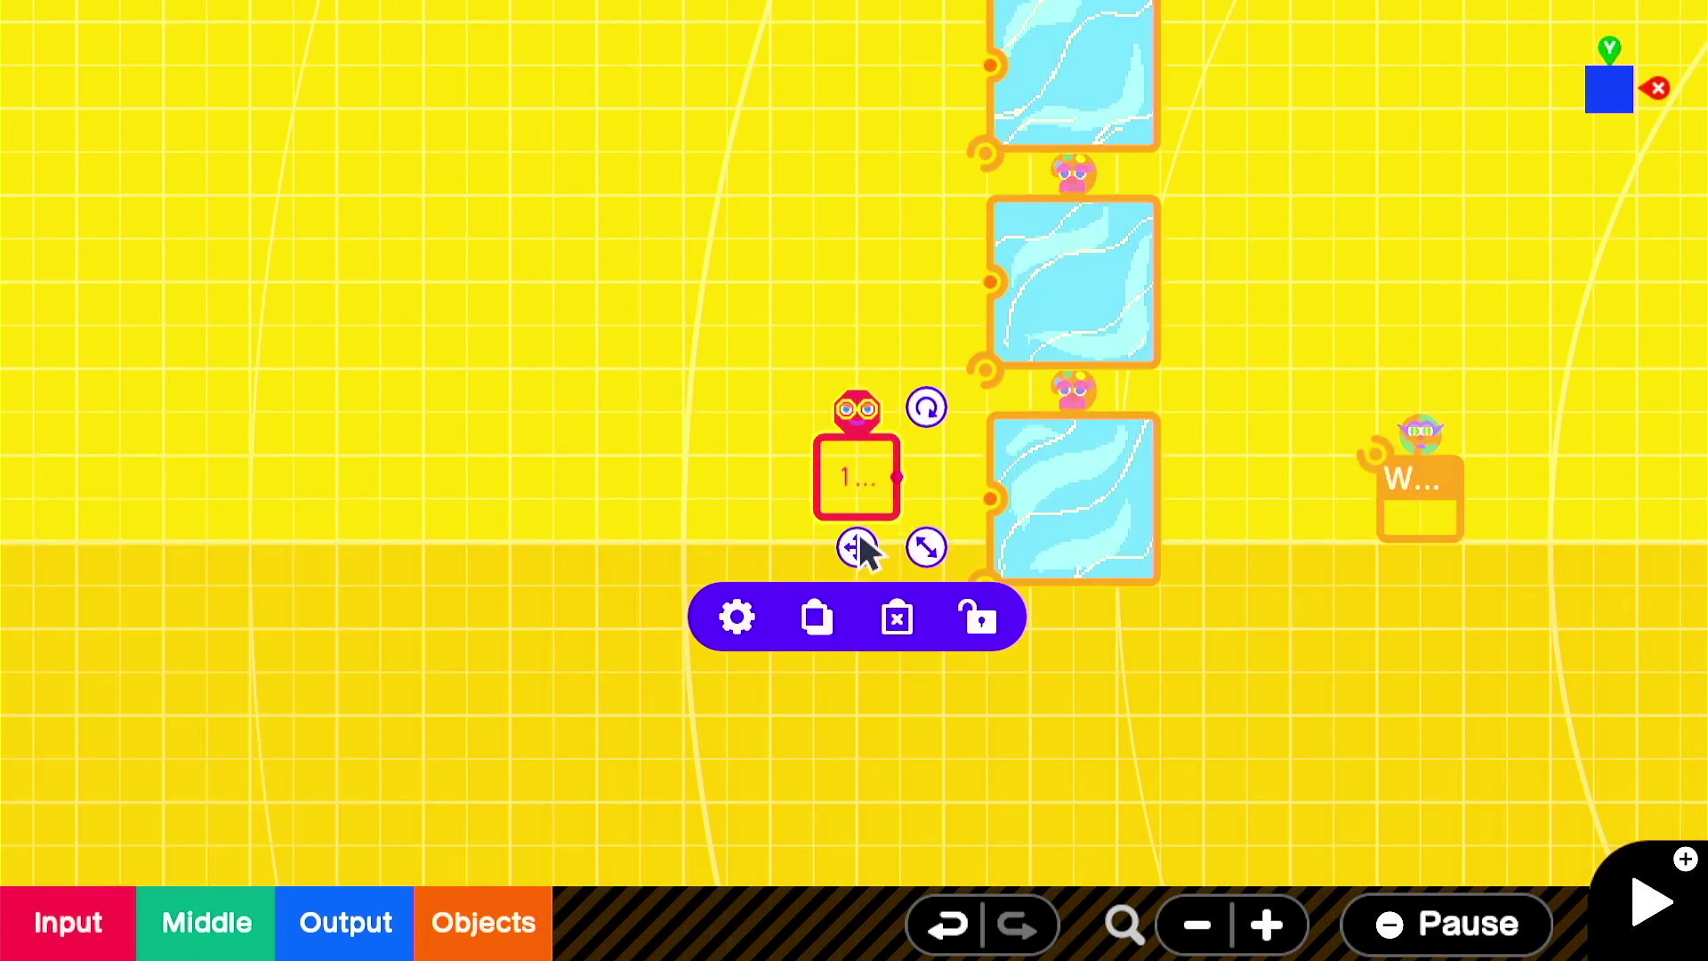
pyautogui.moveTo(859, 549); pyautogui.dragTo(489, 312)
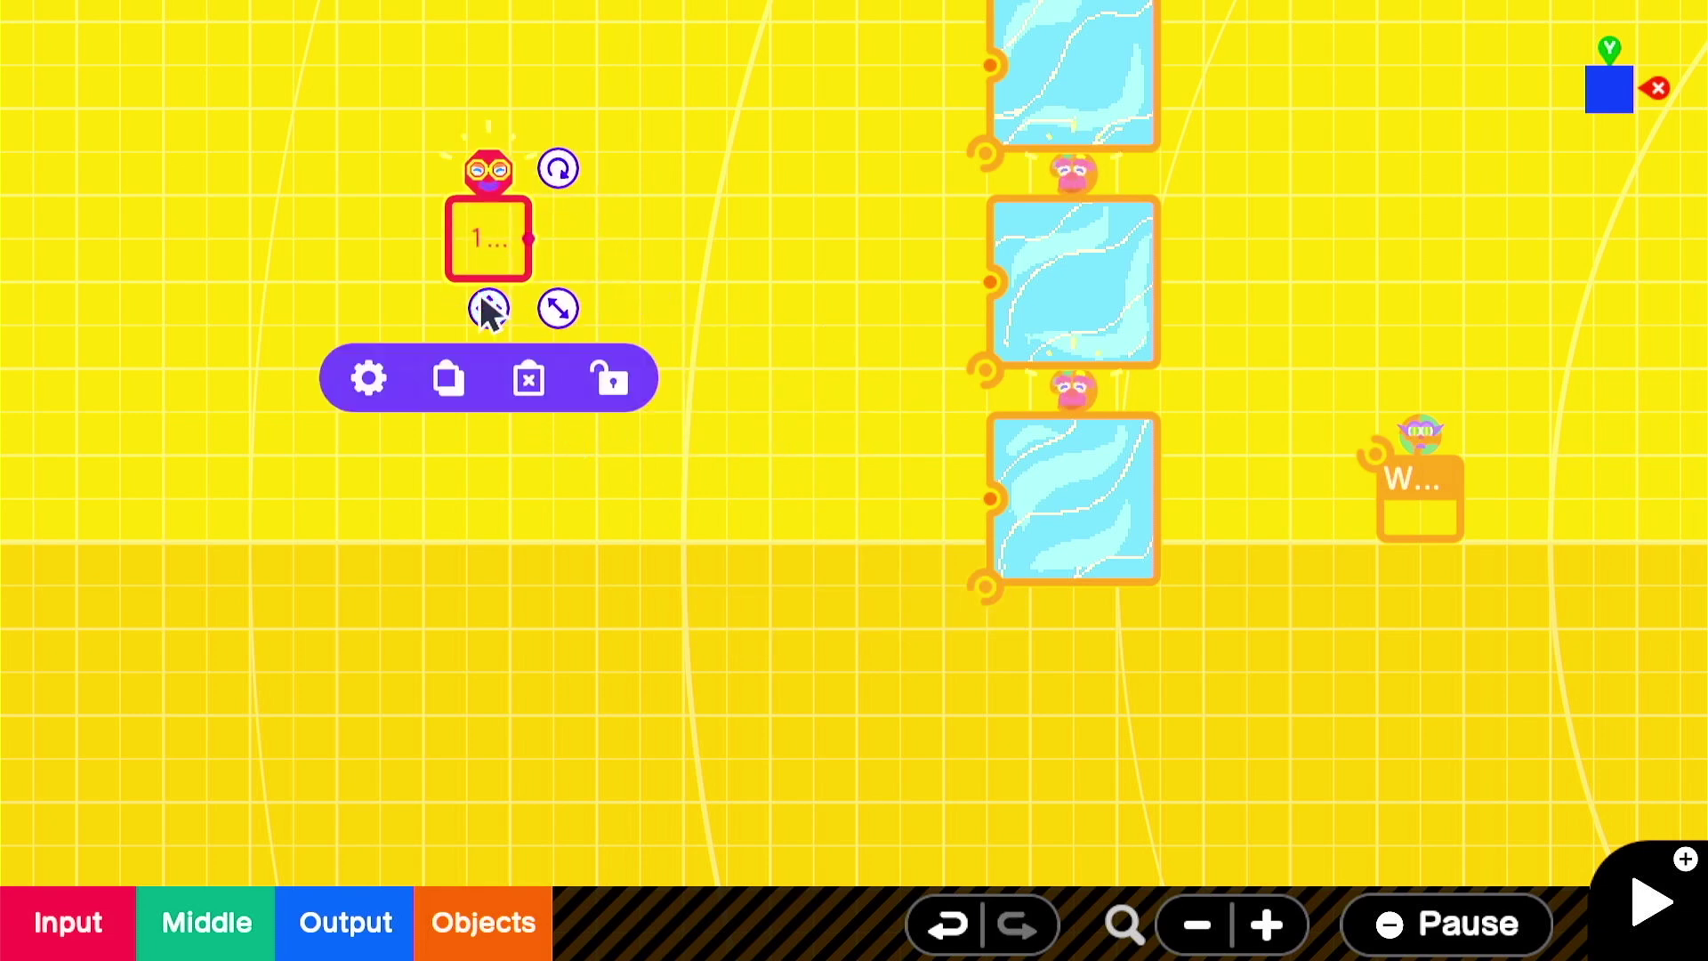
pyautogui.moveTo(687, 213); pyautogui.dragTo(831, 403)
# Place a Timer nodon beside the Constant and connect the Constant's output to its input.
pyautogui.scroll(3, 776, 370)
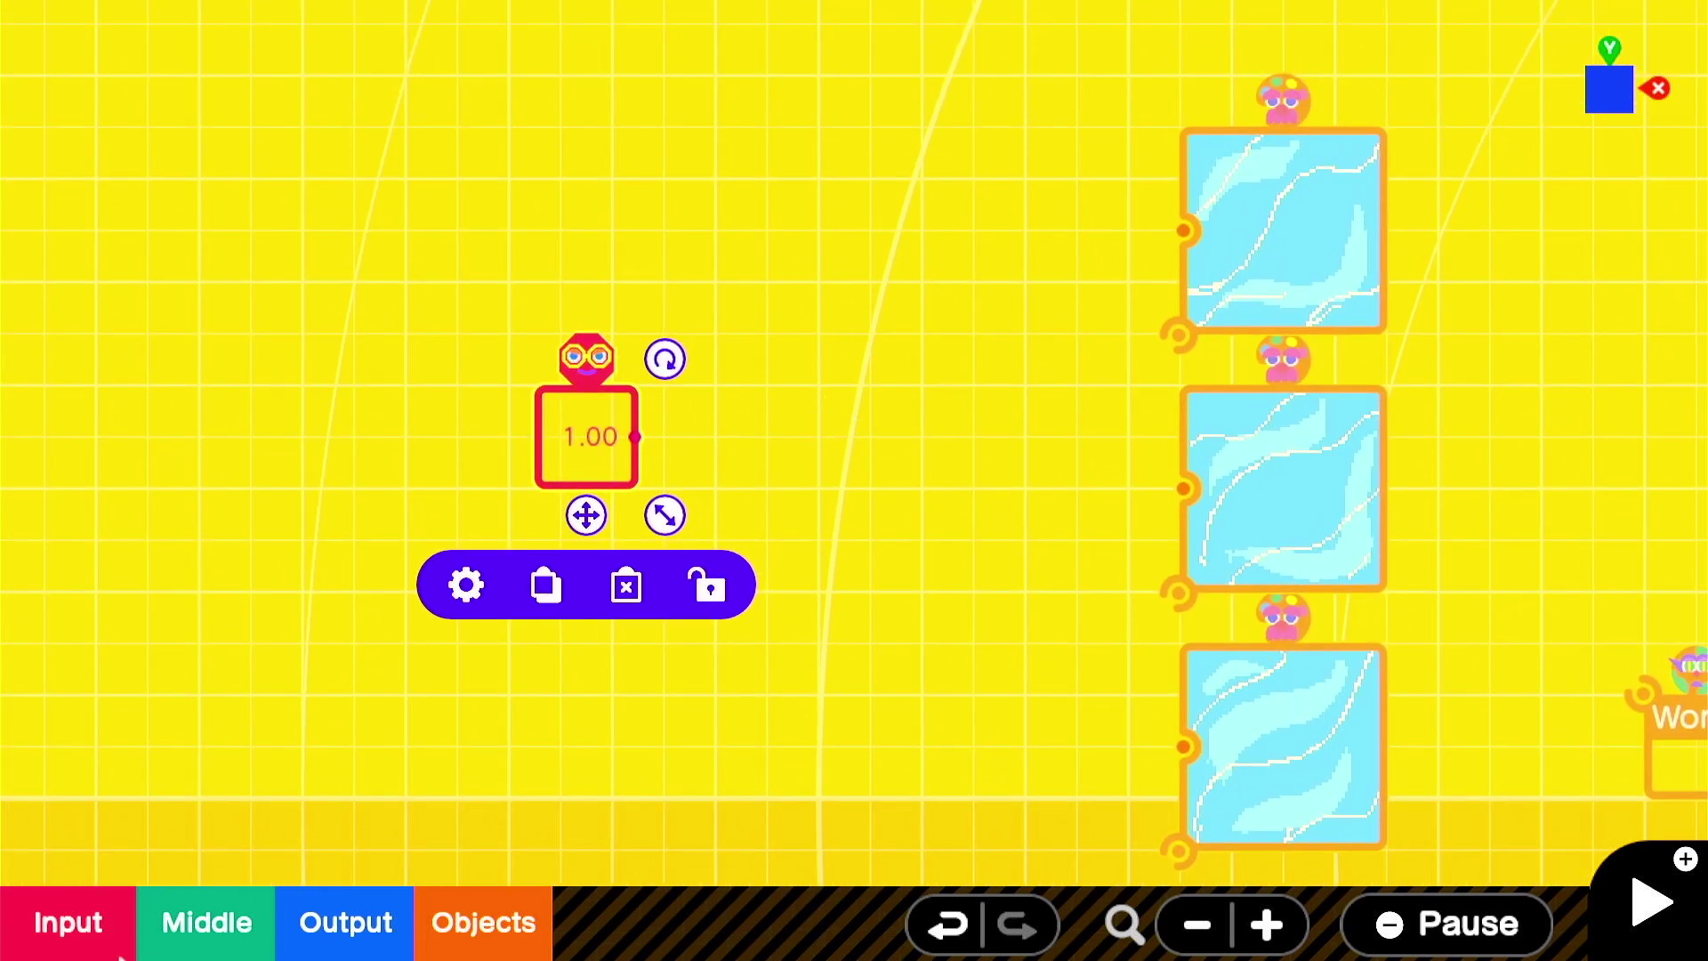
pyautogui.click(196, 943)
pyautogui.click(324, 676)
pyautogui.moveTo(846, 564); pyautogui.dragTo(766, 489)
pyautogui.moveTo(635, 436); pyautogui.dragTo(717, 413)
pyautogui.moveTo(742, 410); pyautogui.dragTo(742, 436)
# Add a Counter nodon beside the Timer and connect the Timer's output to its count-up input.
pyautogui.click(178, 953)
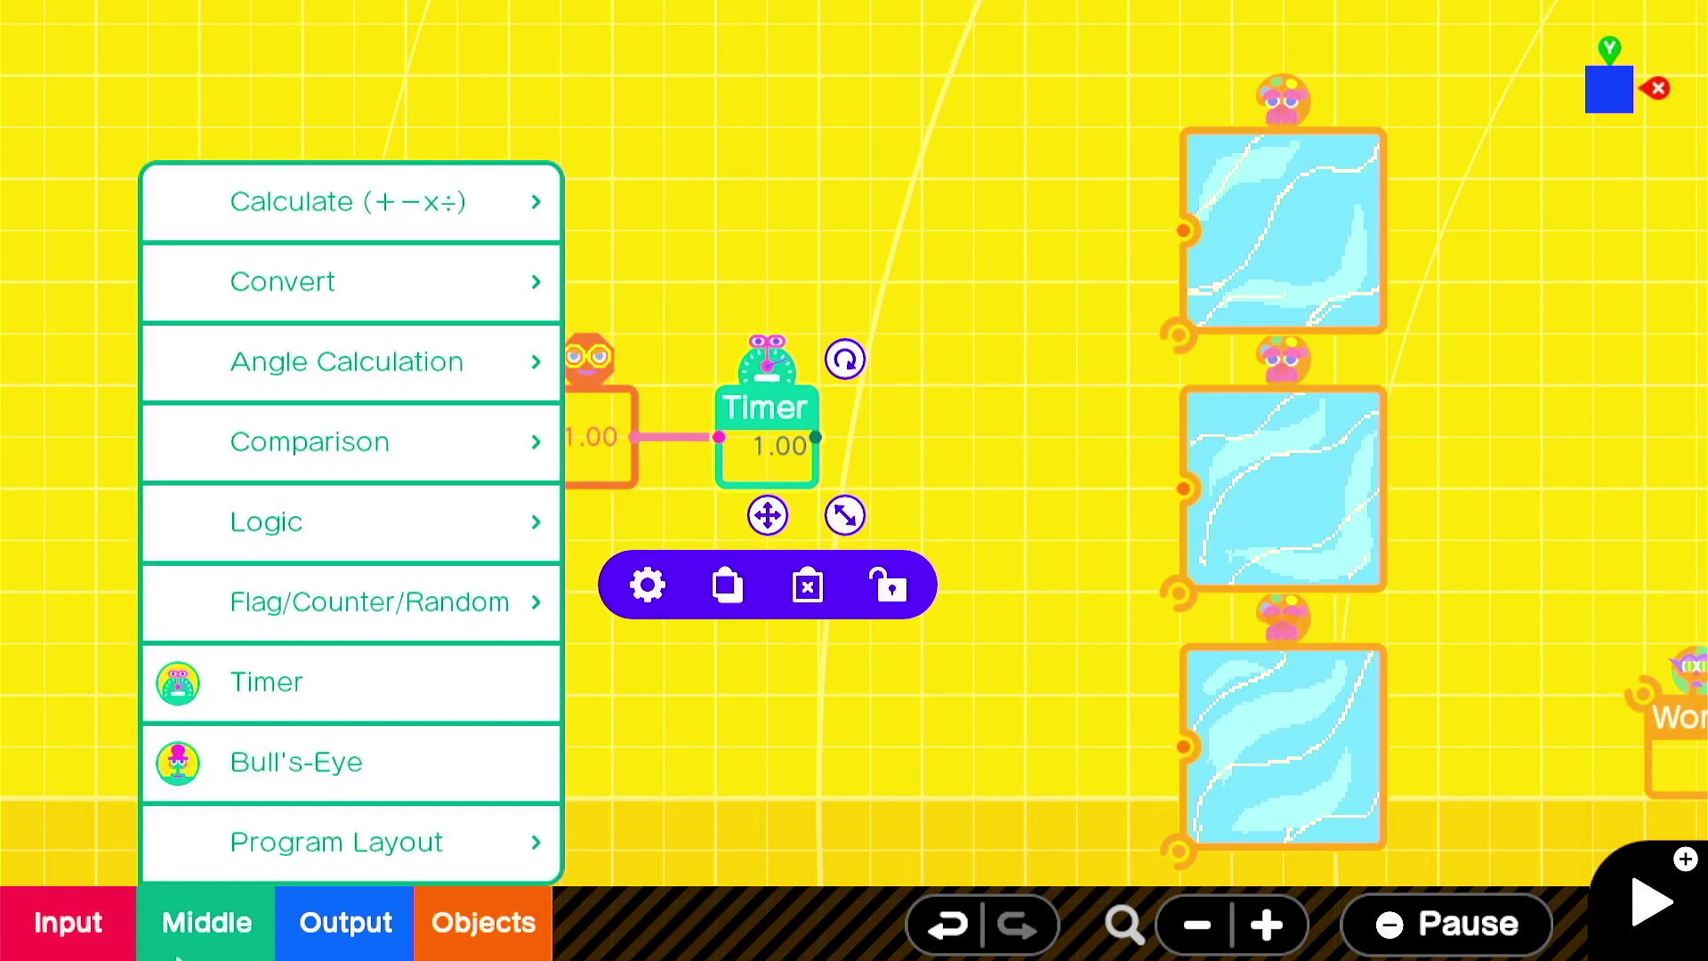
pyautogui.click(389, 602)
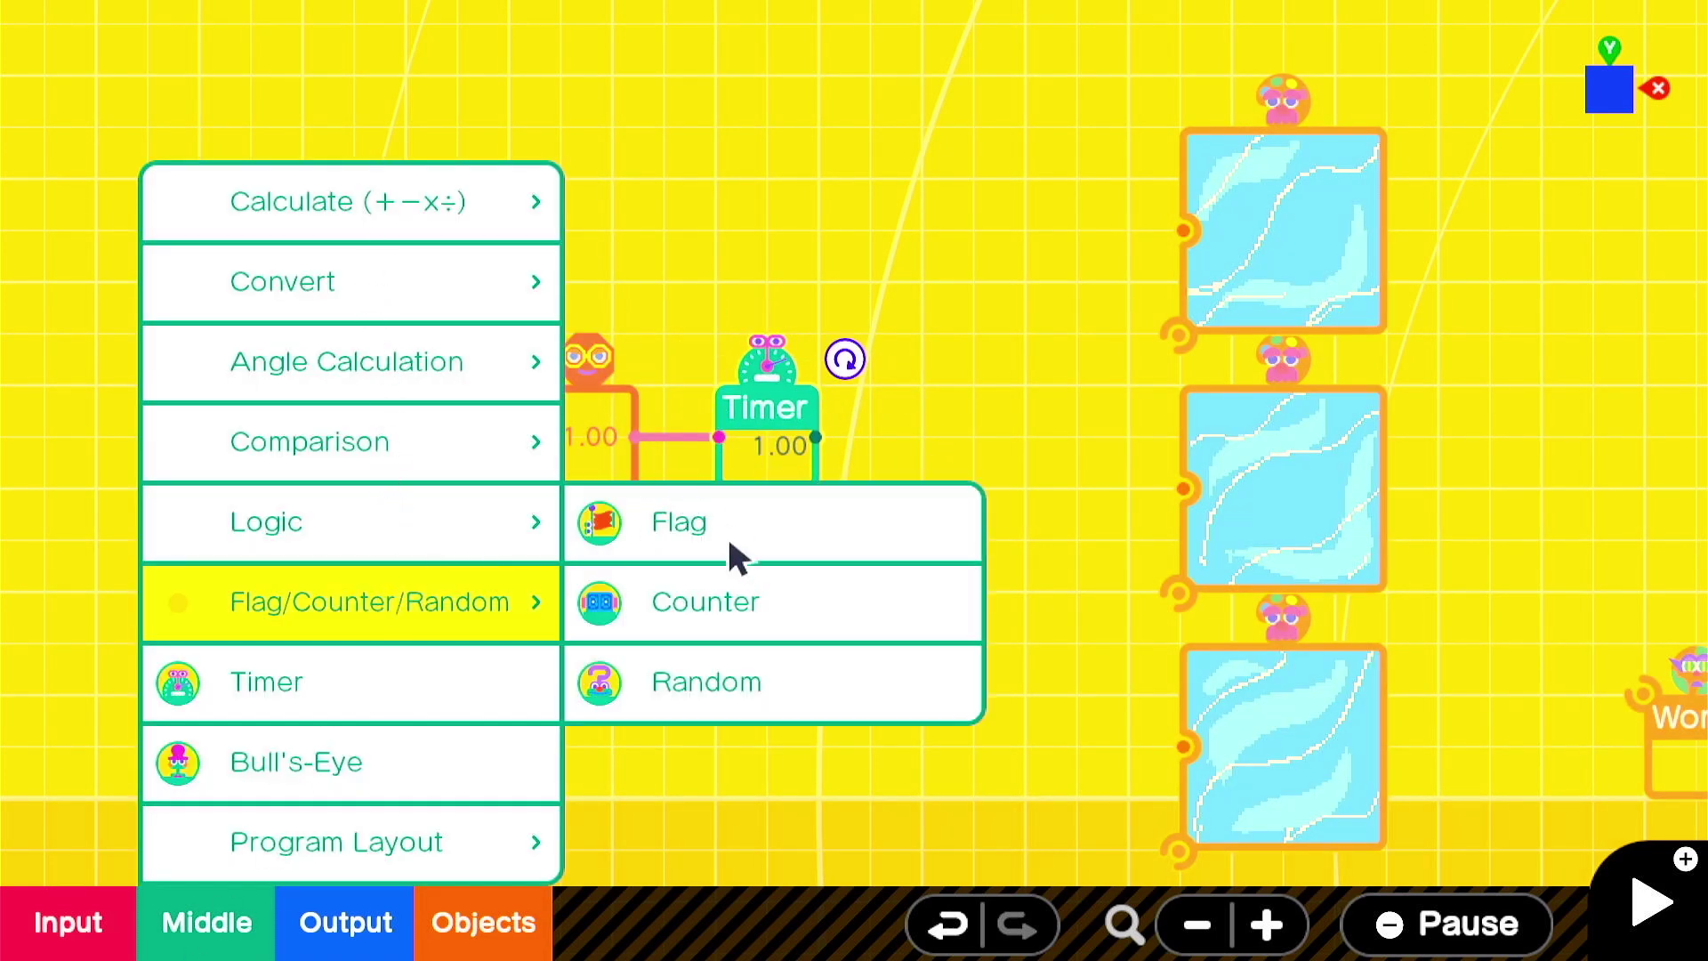
pyautogui.click(756, 602)
pyautogui.moveTo(869, 564); pyautogui.dragTo(916, 498)
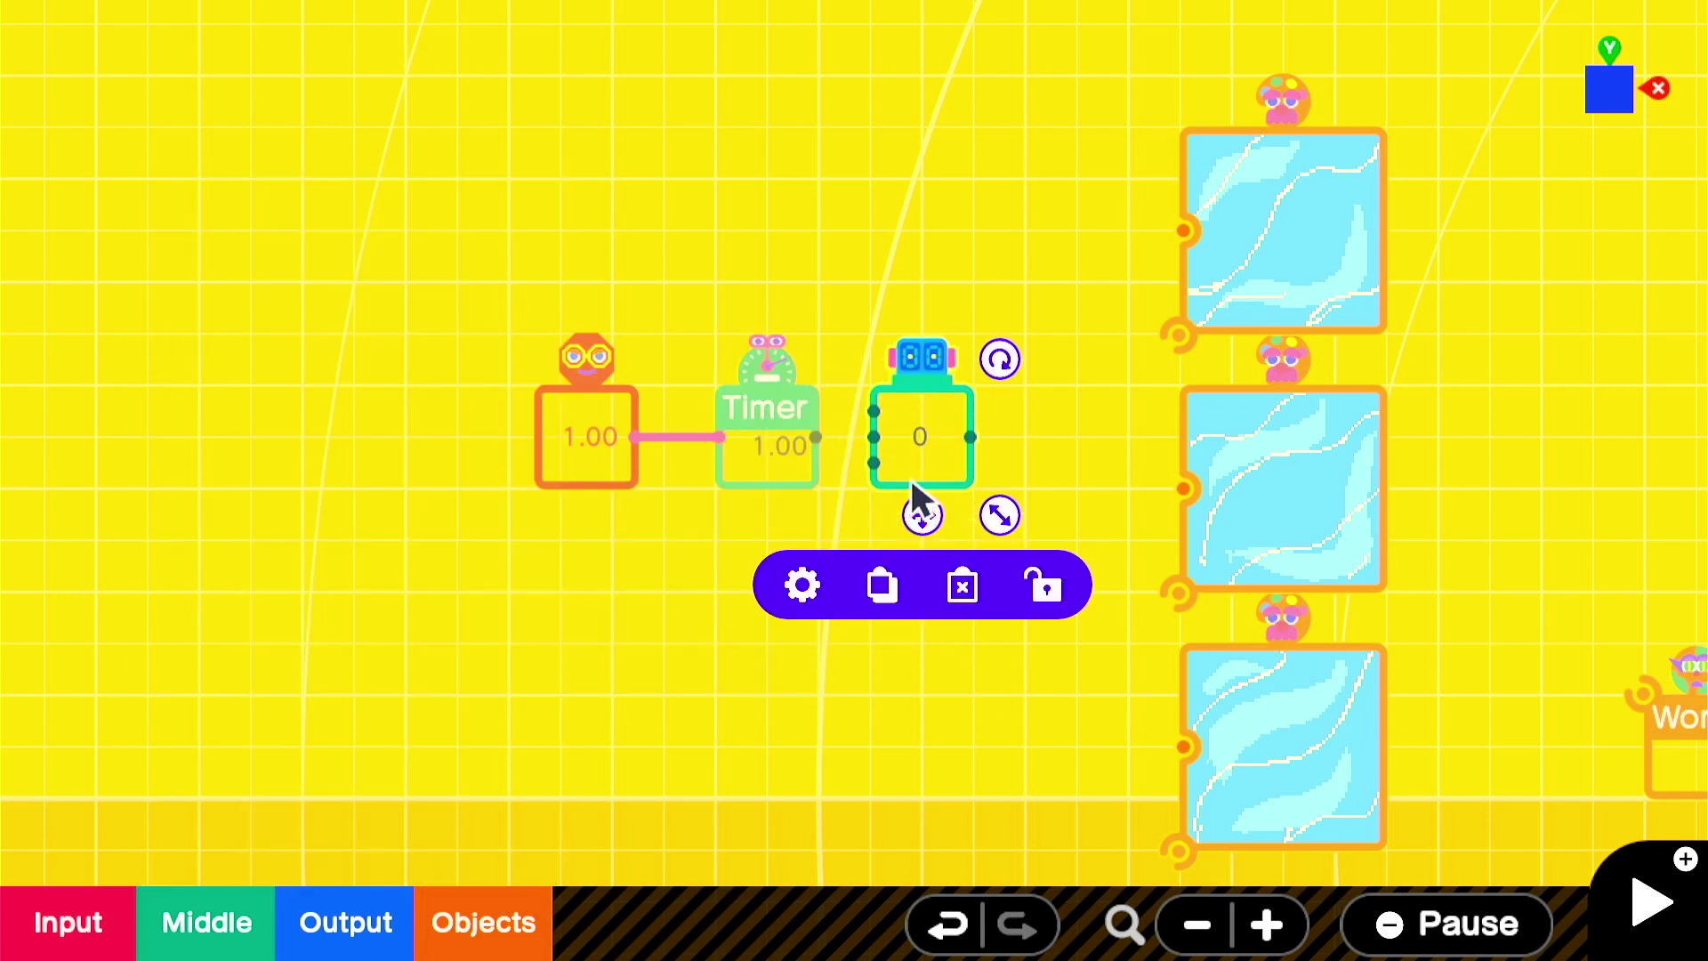
pyautogui.moveTo(812, 441); pyautogui.dragTo(874, 436)
# Set the Counter to Loop mode with an upper count range limit of 3.
pyautogui.click(801, 584)
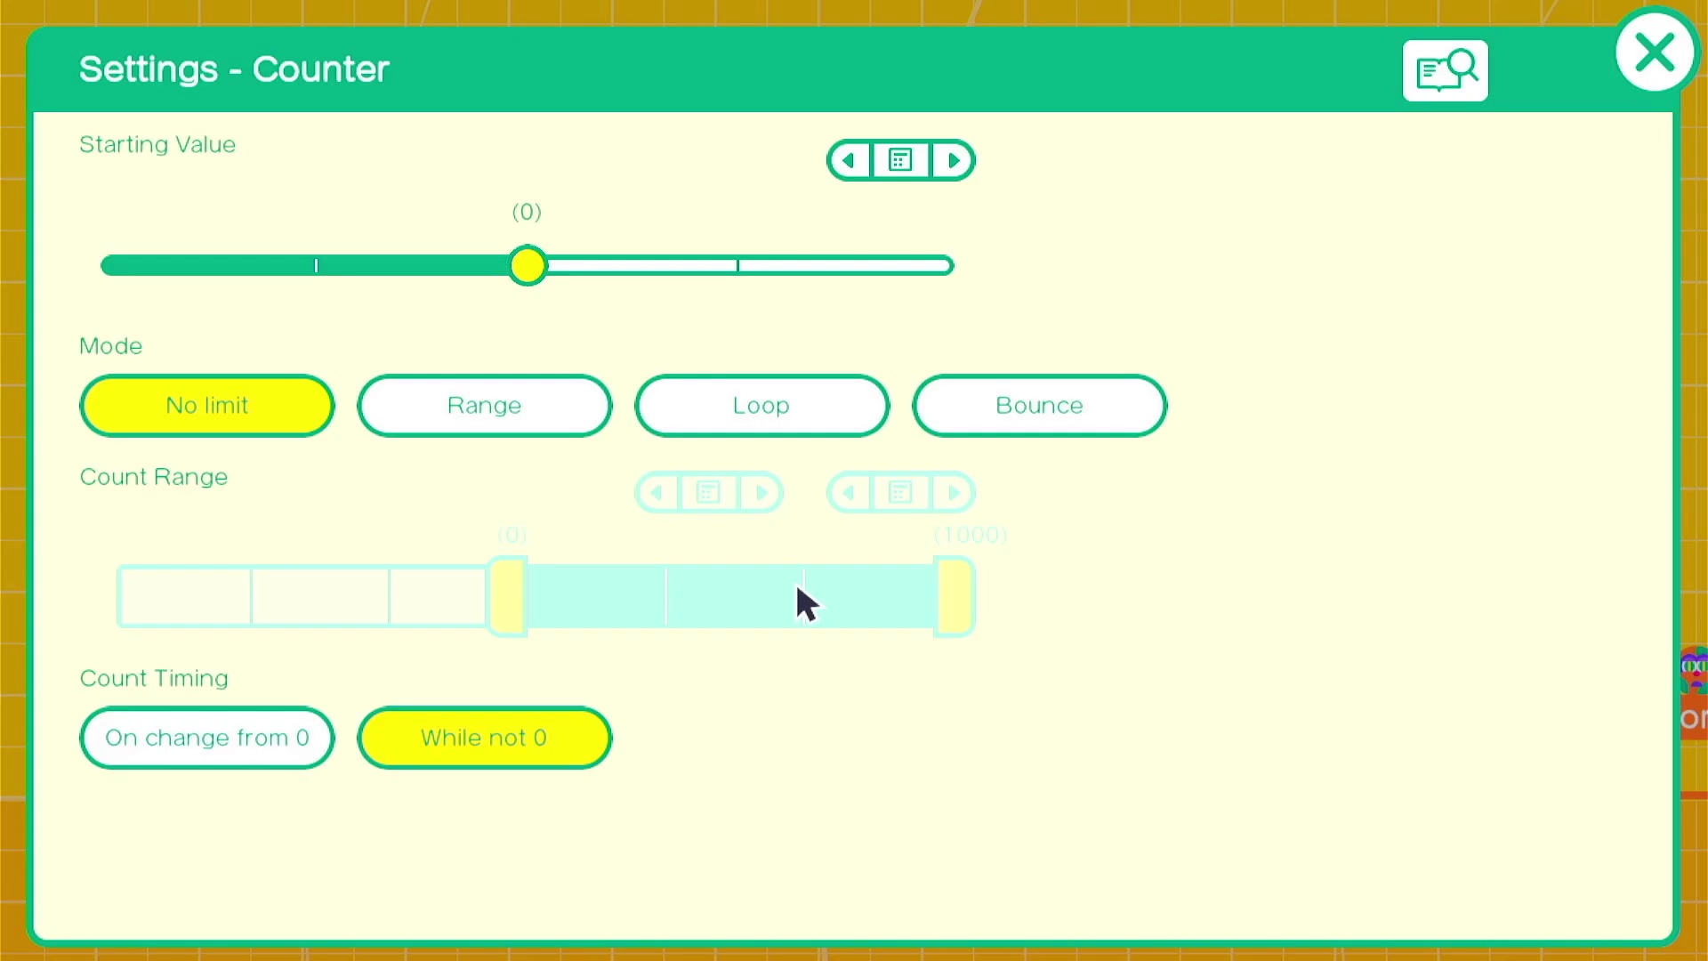
pyautogui.click(797, 403)
pyautogui.click(900, 492)
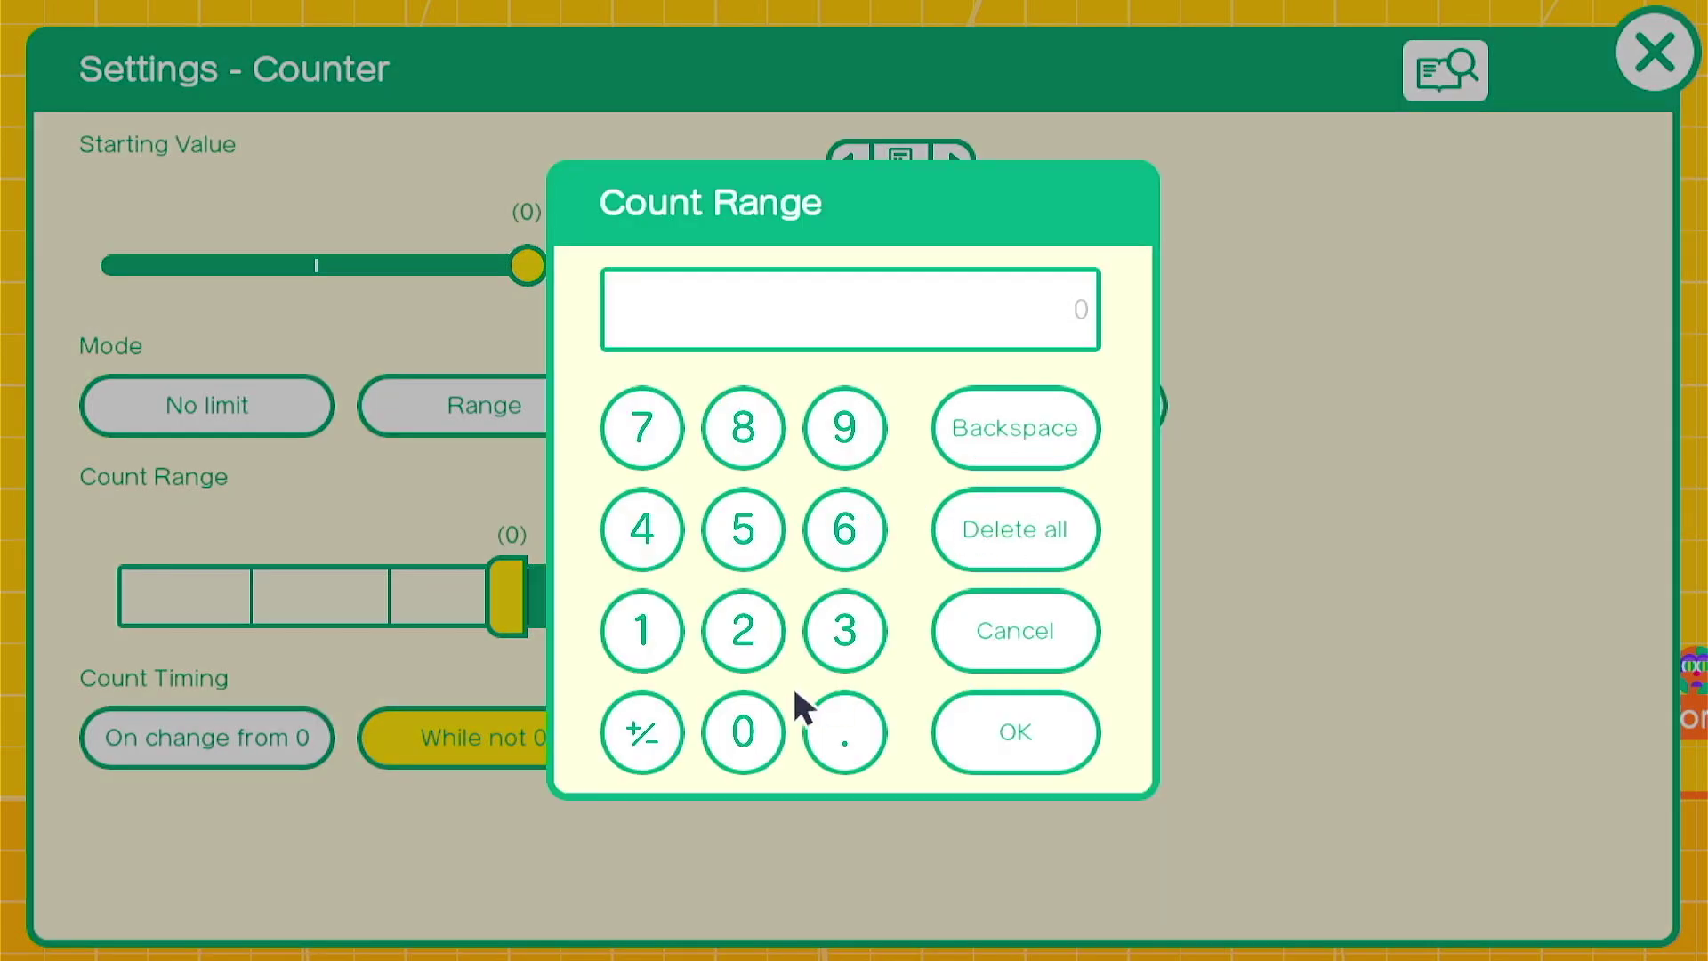
pyautogui.click(835, 643)
pyautogui.click(1024, 667)
pyautogui.click(900, 492)
pyautogui.click(843, 631)
pyautogui.click(983, 710)
pyautogui.click(1653, 55)
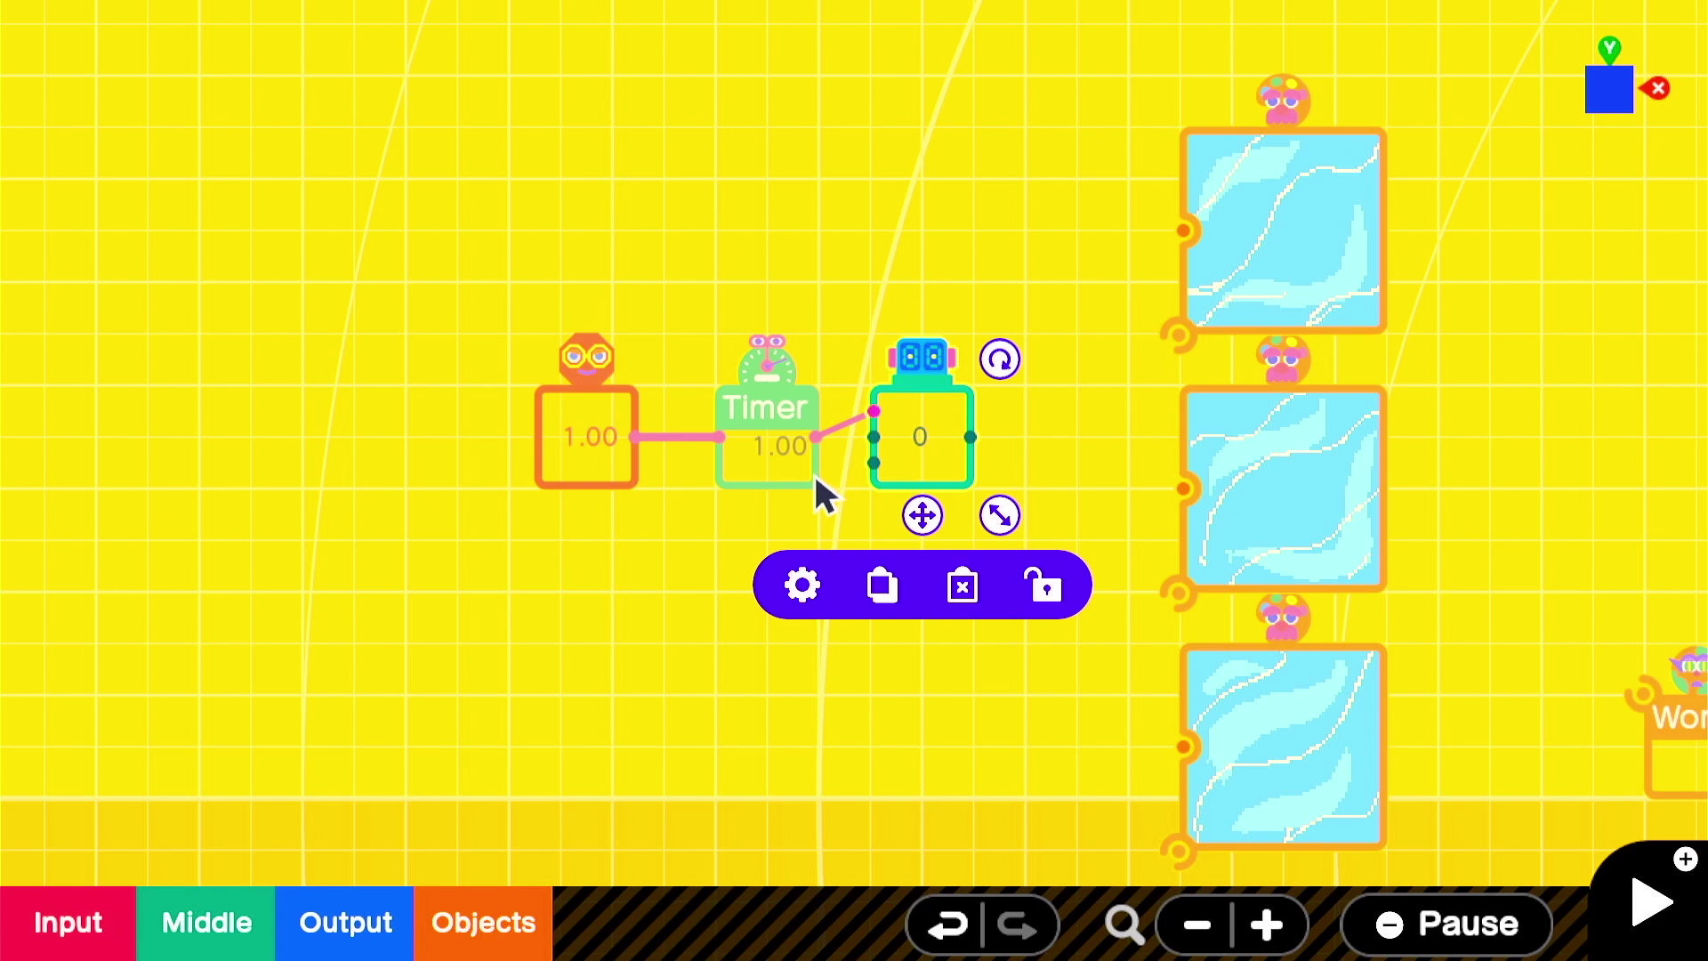
# Place three equals Comparison nodons between the Counter and the water textures and feed the Counter's output into the first input of each.
pyautogui.moveTo(922, 514); pyautogui.dragTo(712, 516)
pyautogui.click(260, 901)
pyautogui.click(420, 418)
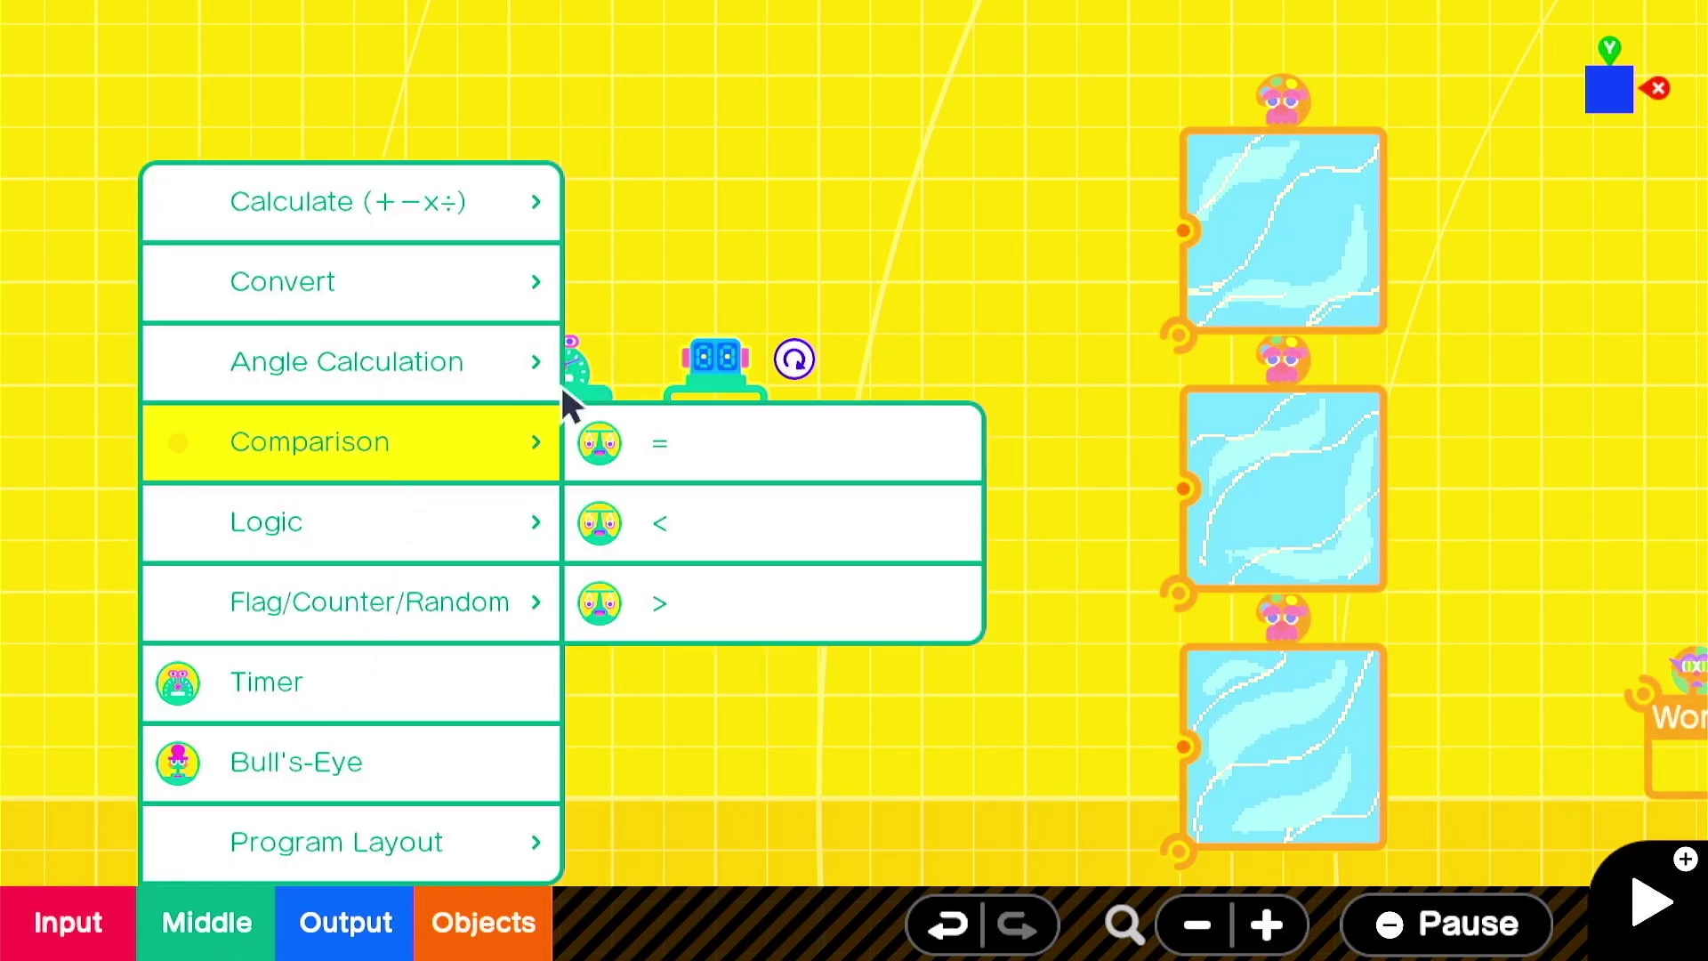
pyautogui.click(798, 434)
pyautogui.moveTo(845, 567); pyautogui.dragTo(973, 799)
pyautogui.click(932, 633)
pyautogui.click(931, 867)
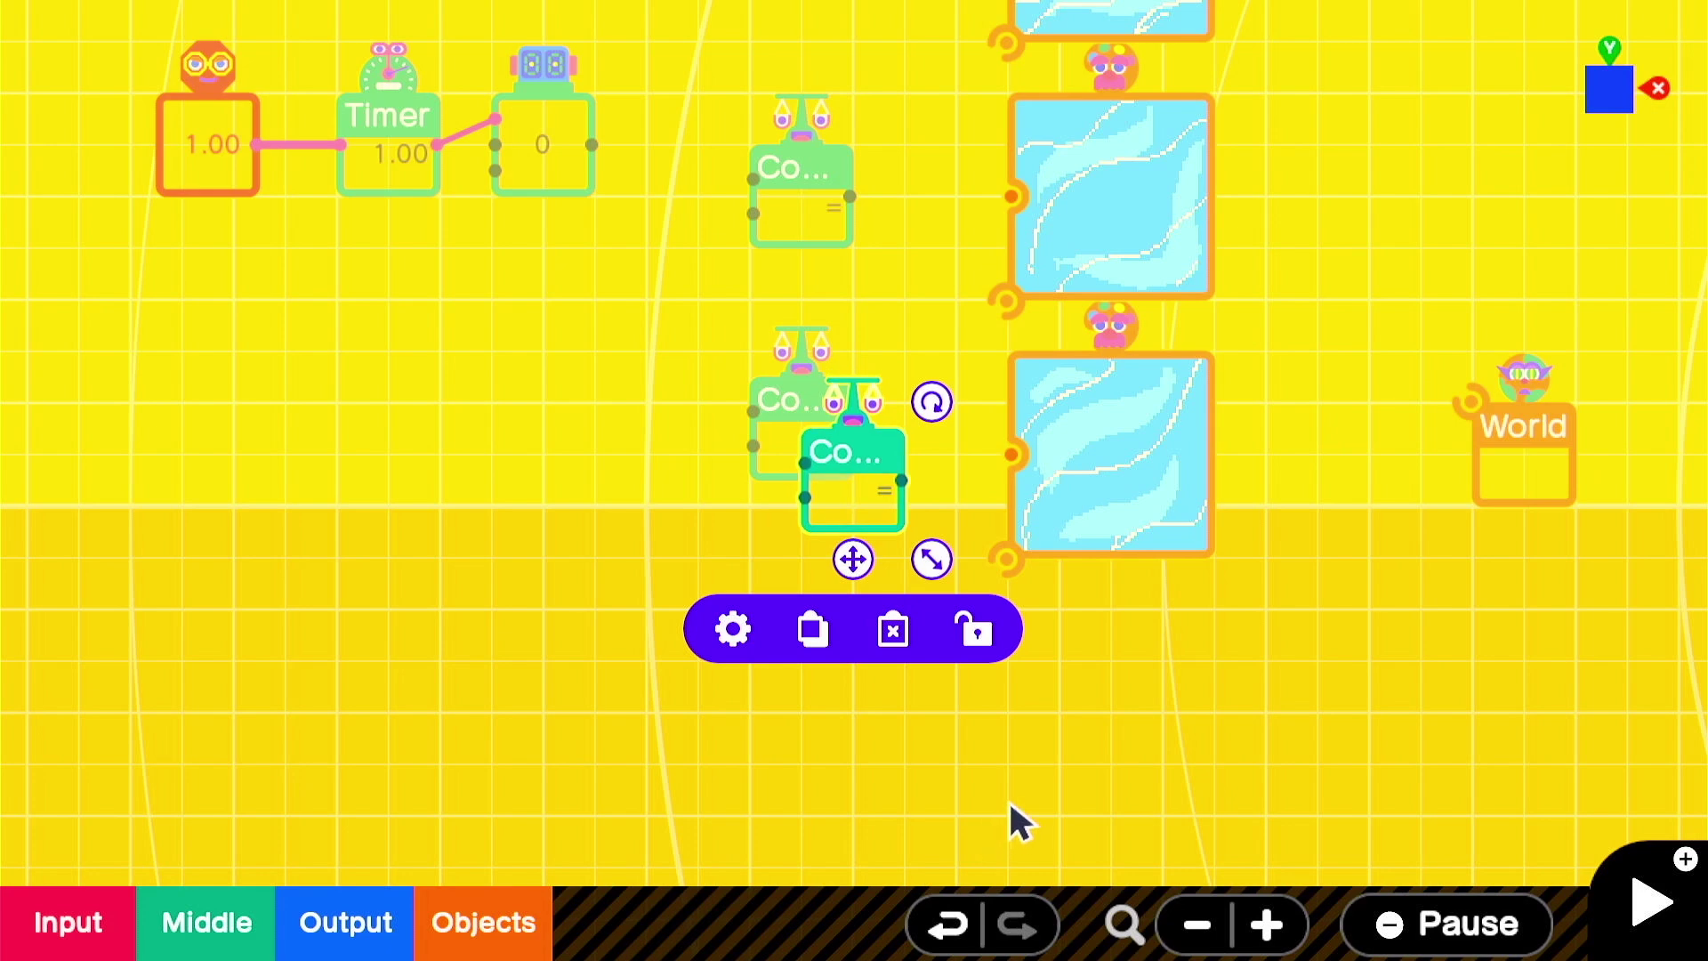
pyautogui.moveTo(883, 568); pyautogui.dragTo(808, 351)
pyautogui.moveTo(580, 492); pyautogui.dragTo(746, 245)
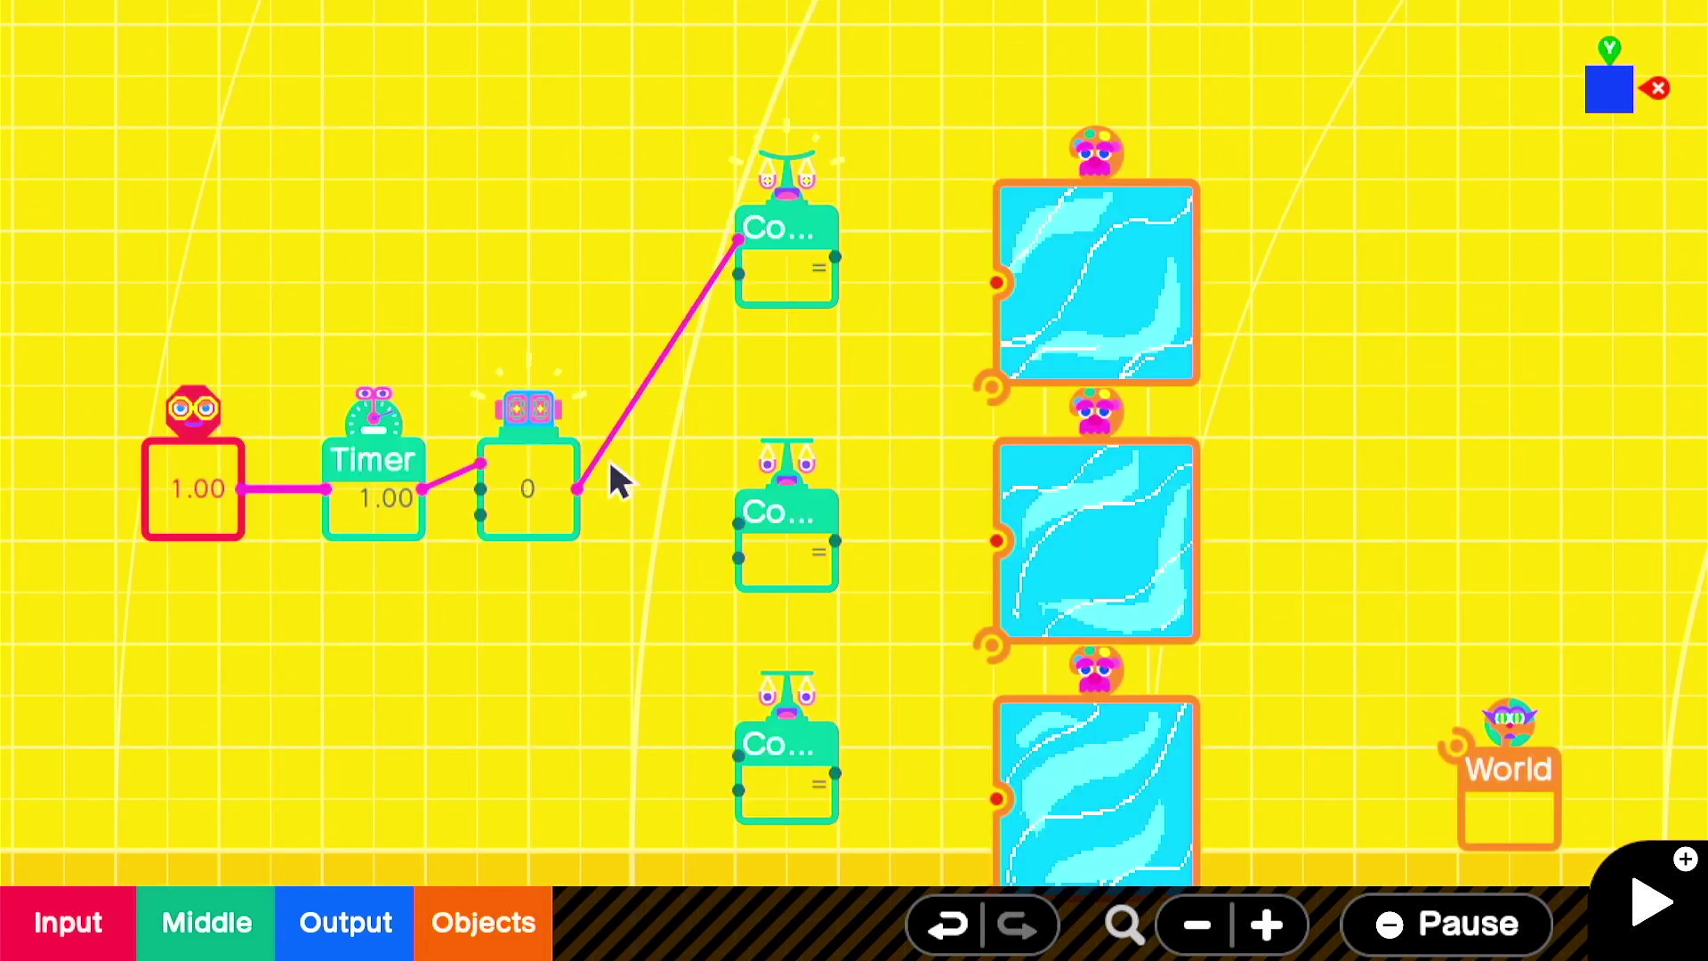
pyautogui.moveTo(583, 488); pyautogui.dragTo(738, 754)
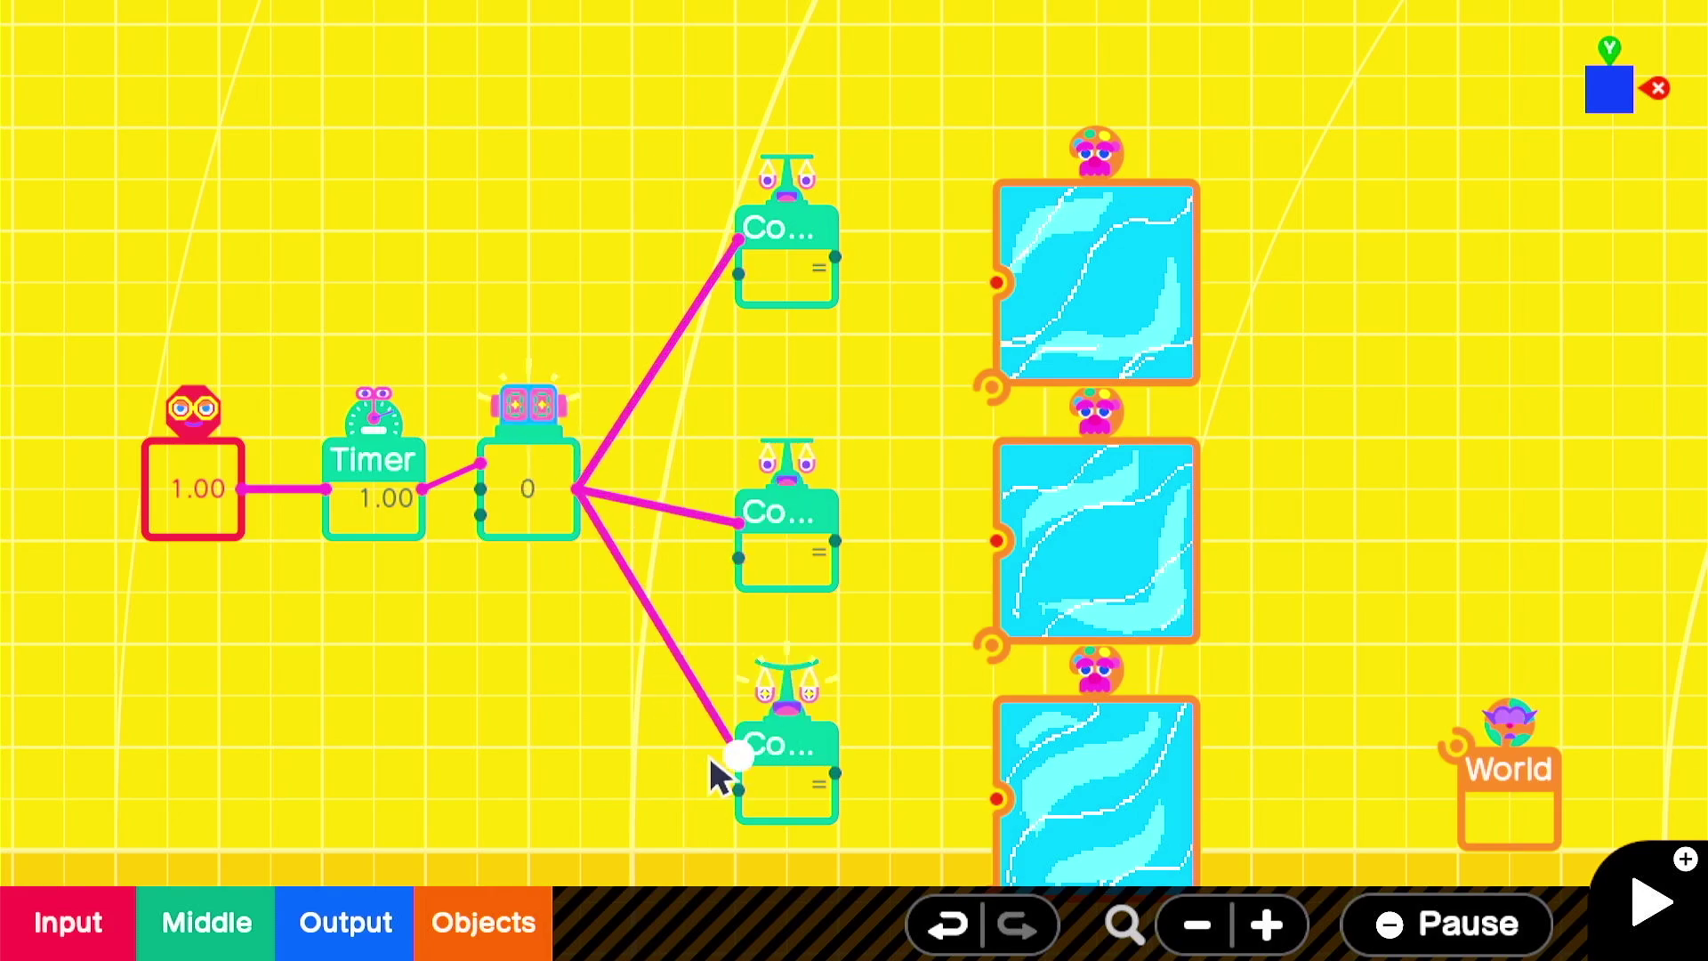
# Set the upper Comparison's method to < and the lower Comparison's method to >.
pyautogui.click(792, 271)
pyautogui.click(666, 405)
pyautogui.click(762, 202)
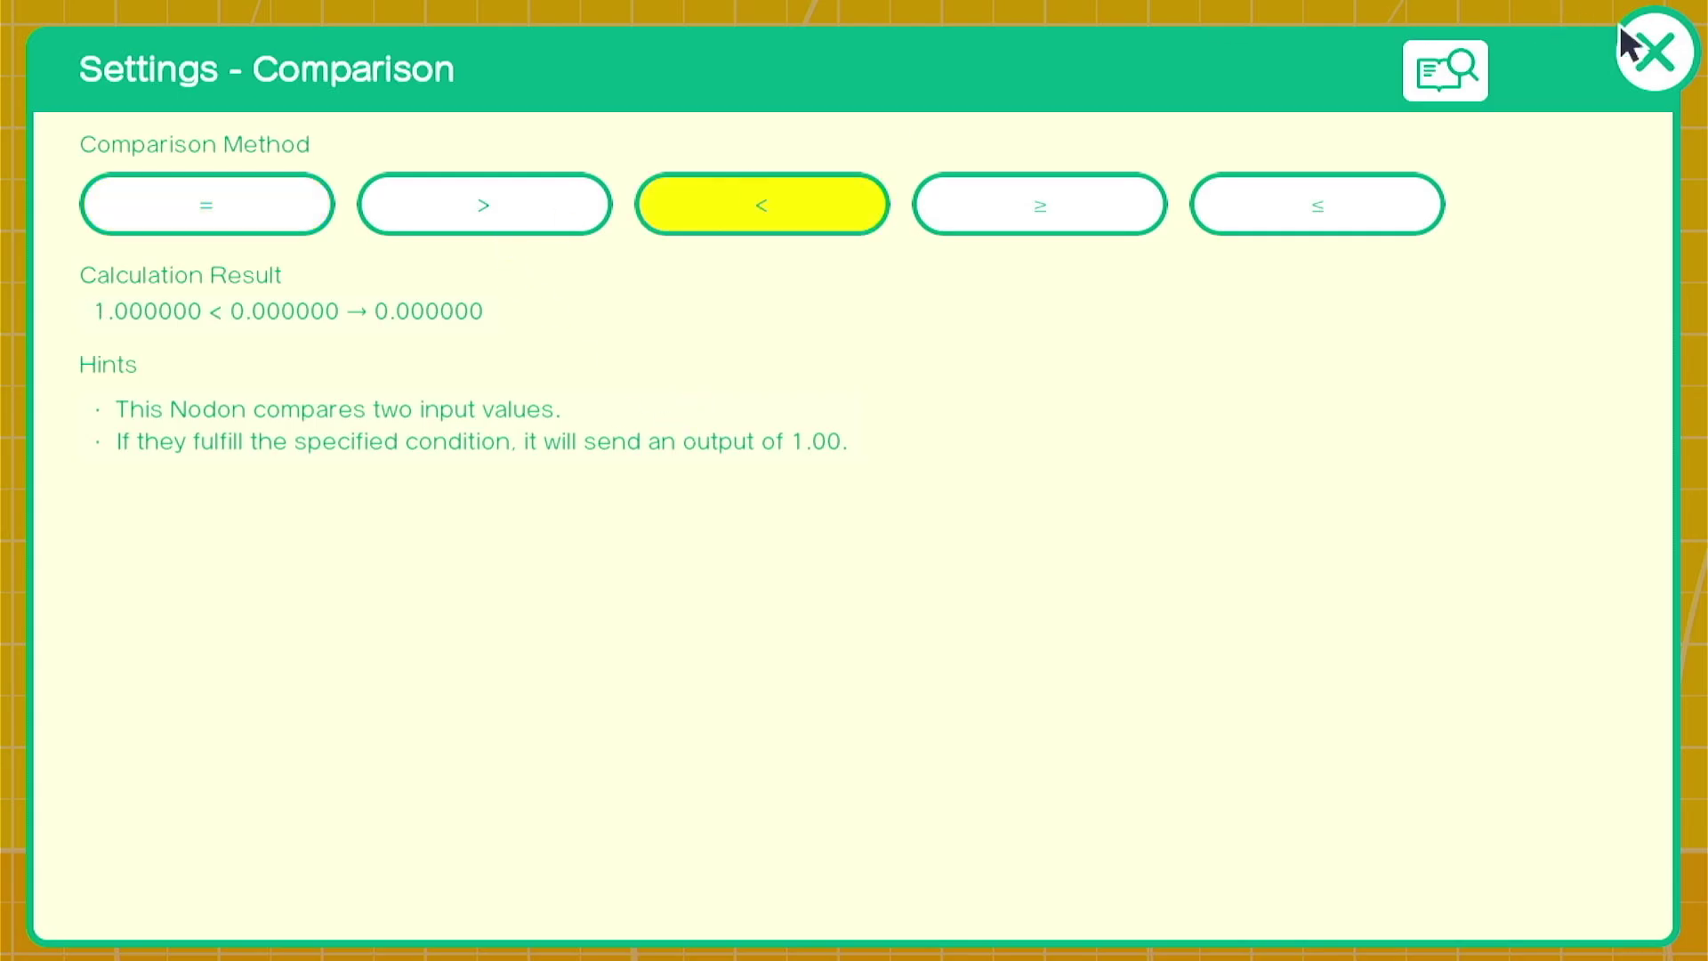
pyautogui.click(1651, 53)
pyautogui.click(814, 797)
pyautogui.click(686, 744)
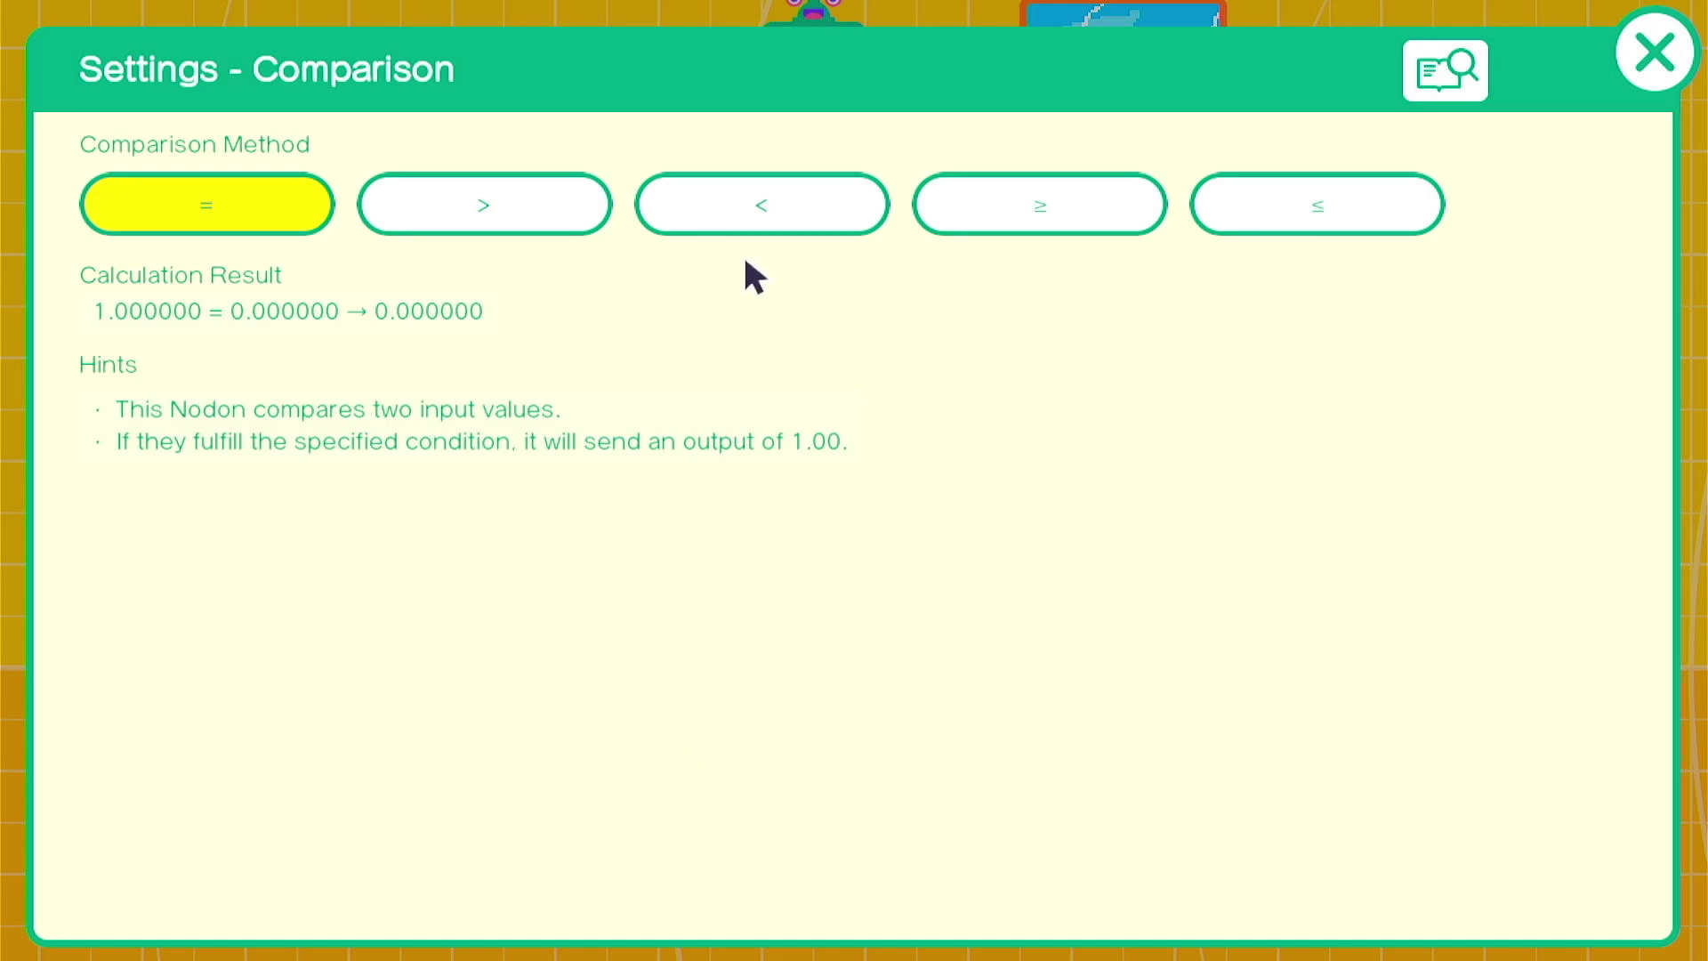
pyautogui.click(534, 206)
pyautogui.click(1653, 53)
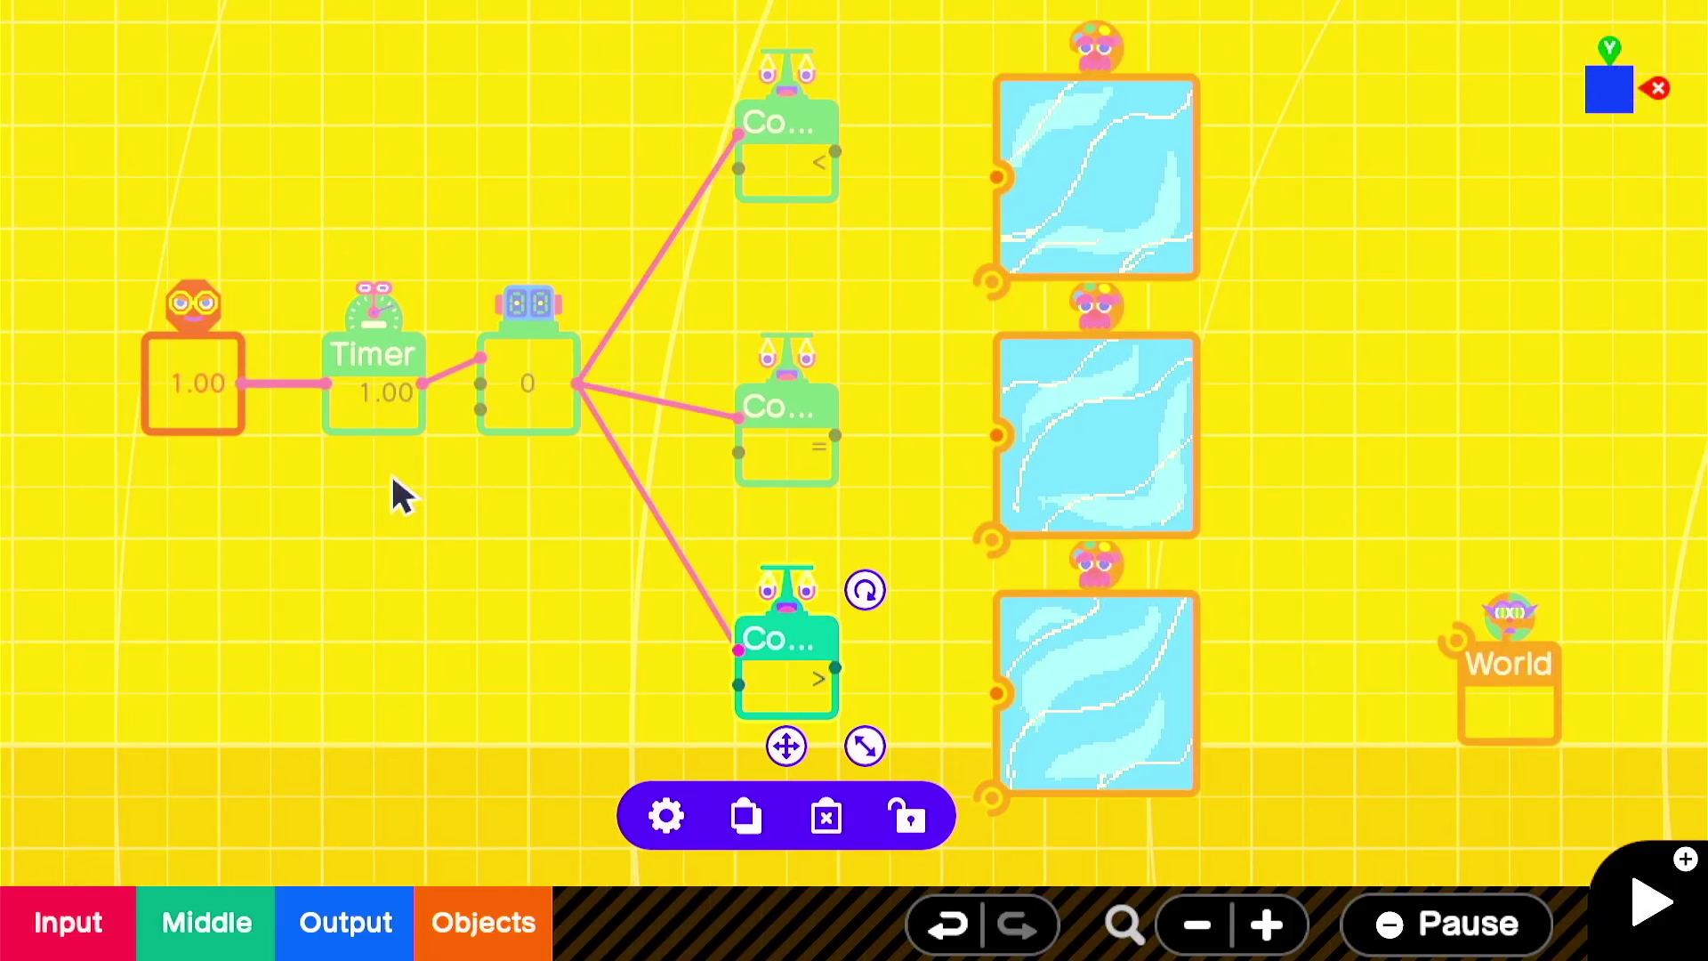
# Connect the 1.00 Constant to each Comparison's second input and link the Comparison outputs to their matching water textures.
pyautogui.moveTo(249, 384); pyautogui.dragTo(740, 210)
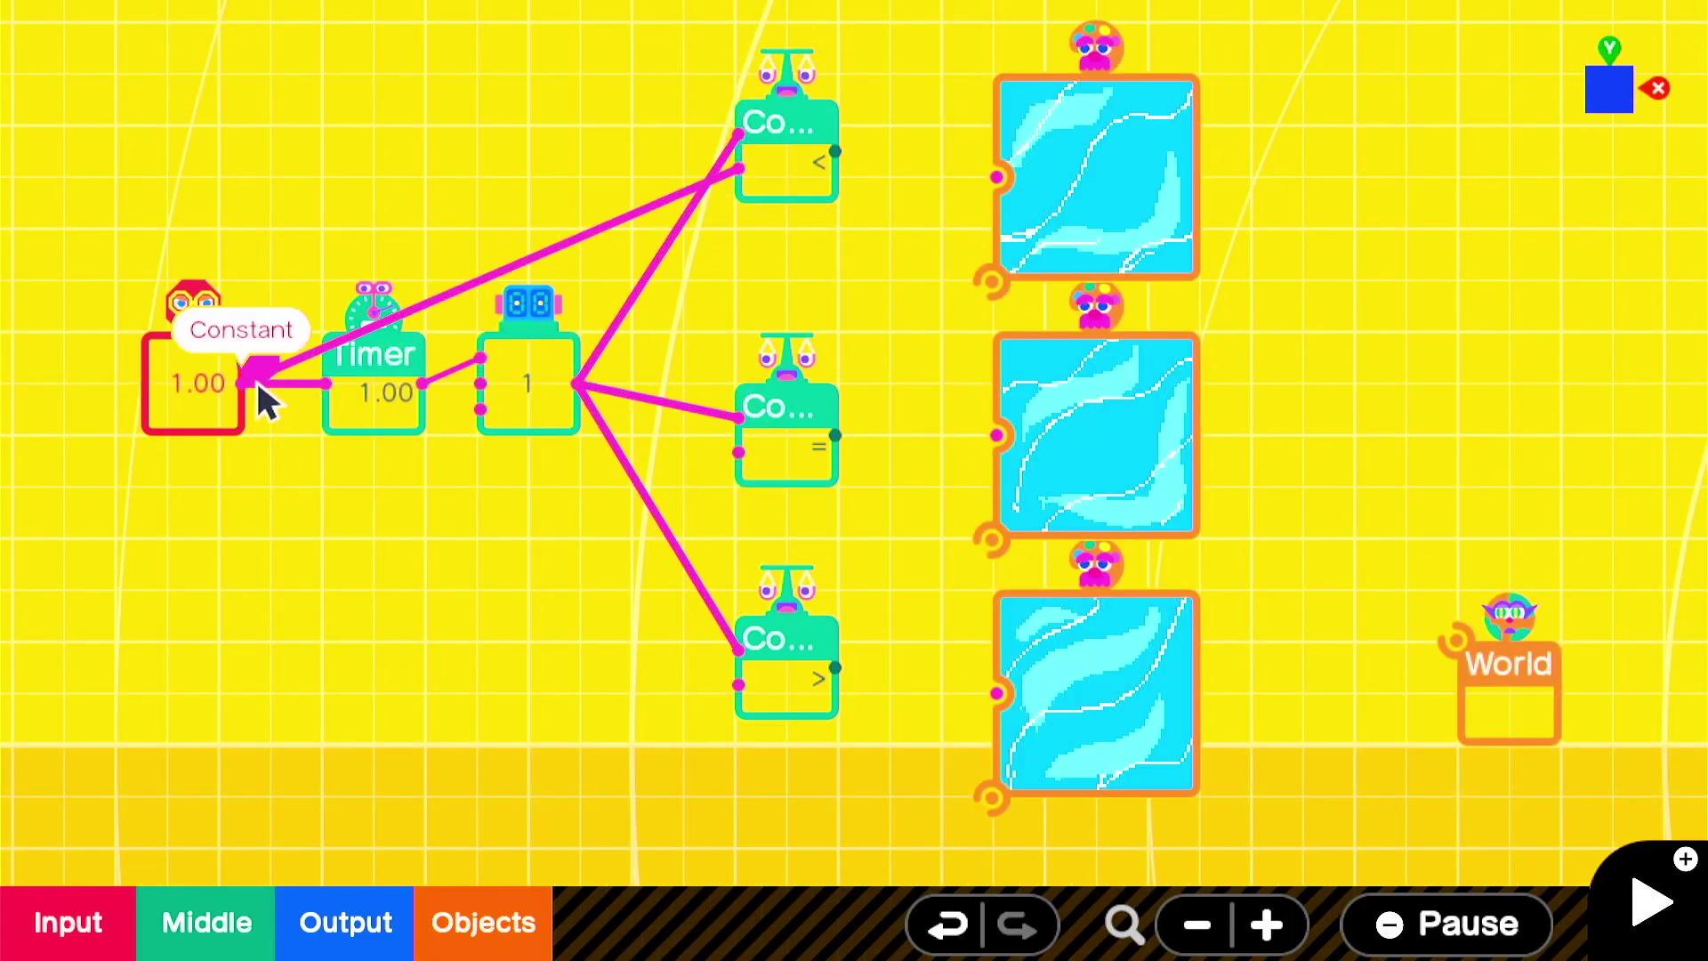
pyautogui.moveTo(258, 396); pyautogui.dragTo(996, 692)
pyautogui.moveTo(836, 434); pyautogui.dragTo(996, 434)
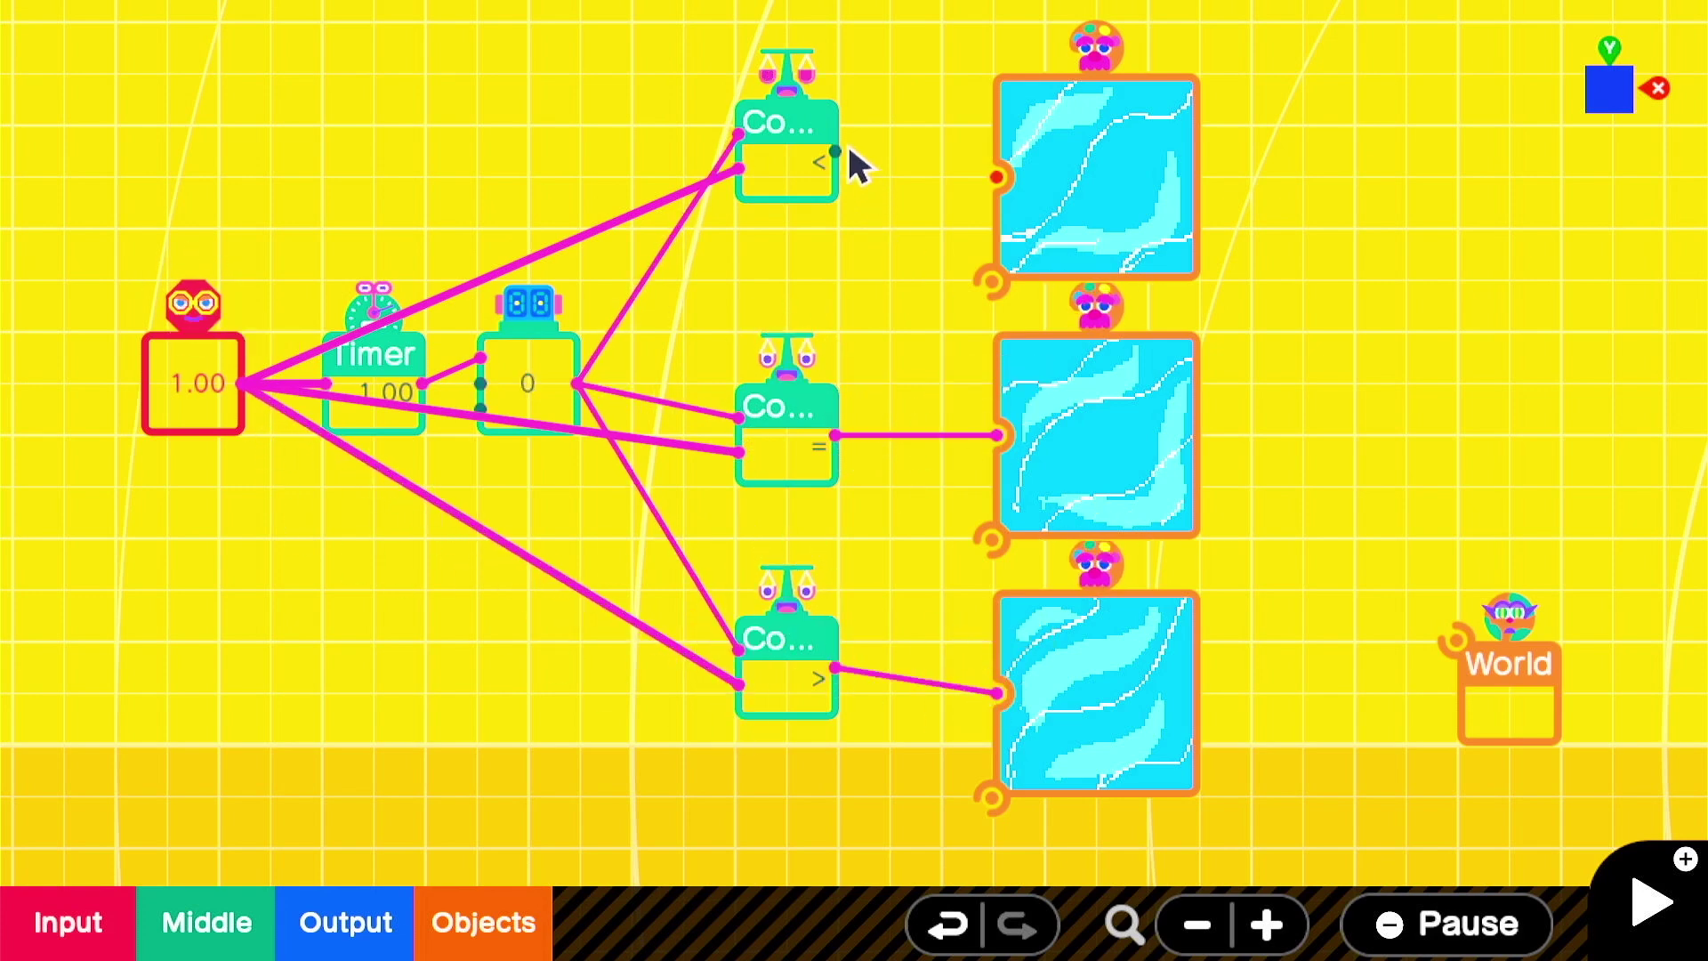
# Extend the thin white wave lines near the lower edge of the upper water texture with the pencil.
pyautogui.click(1094, 196)
pyautogui.click(983, 374)
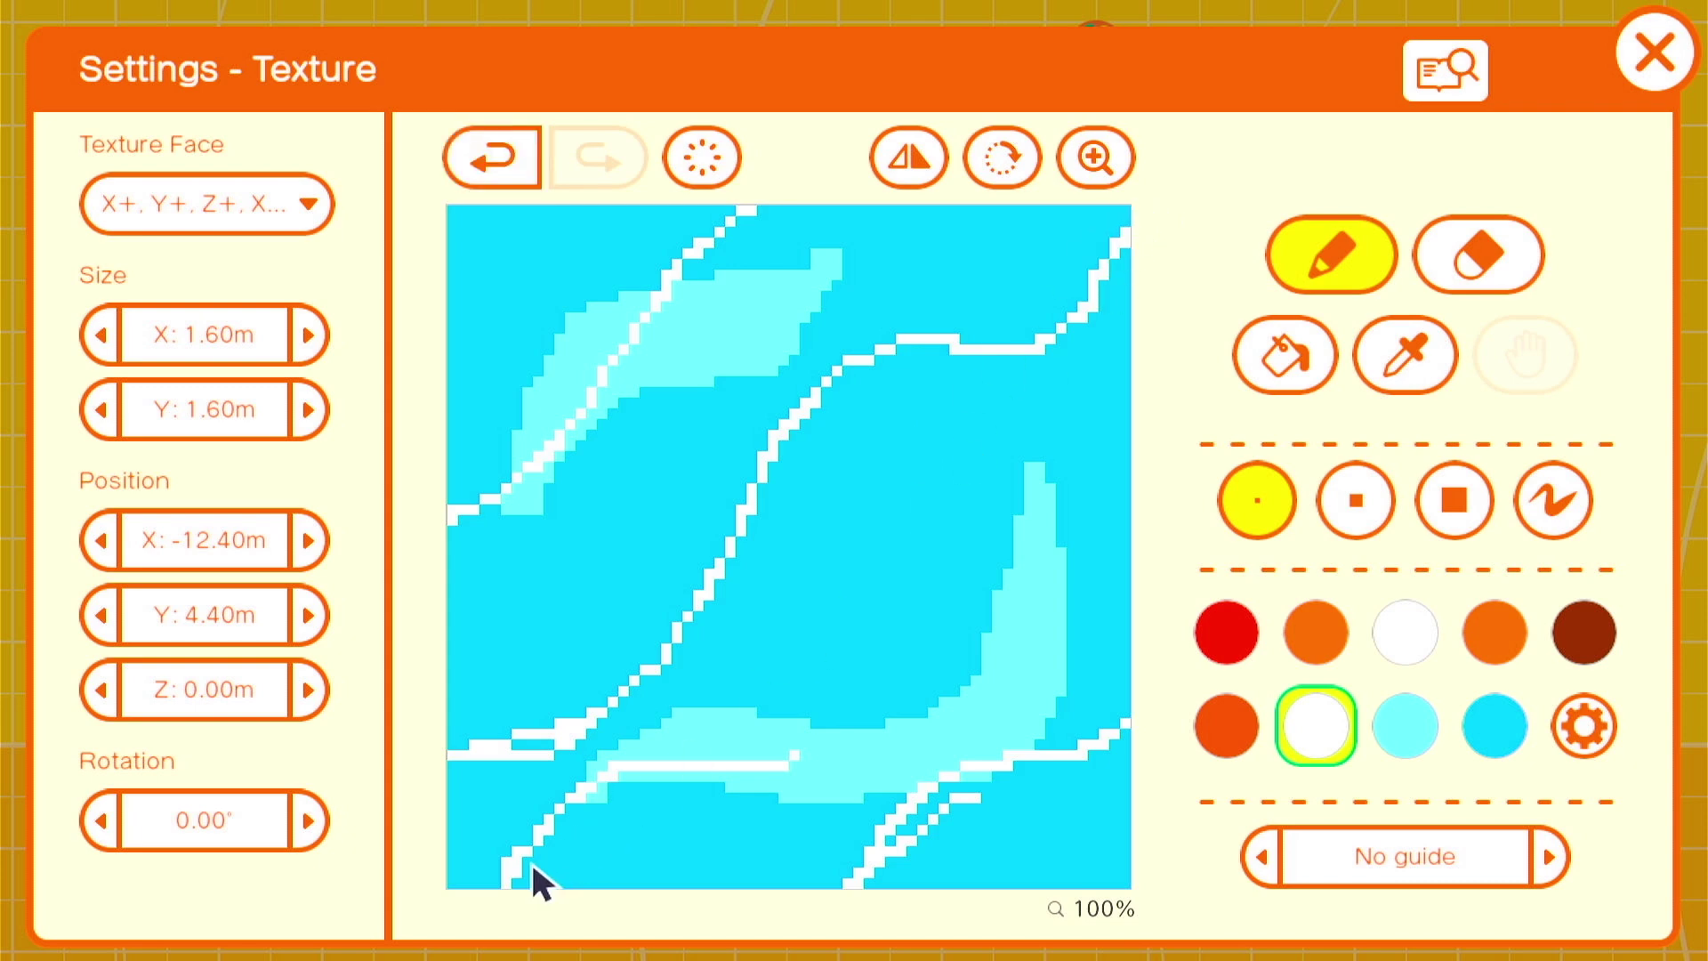
pyautogui.moveTo(532, 867); pyautogui.dragTo(499, 856)
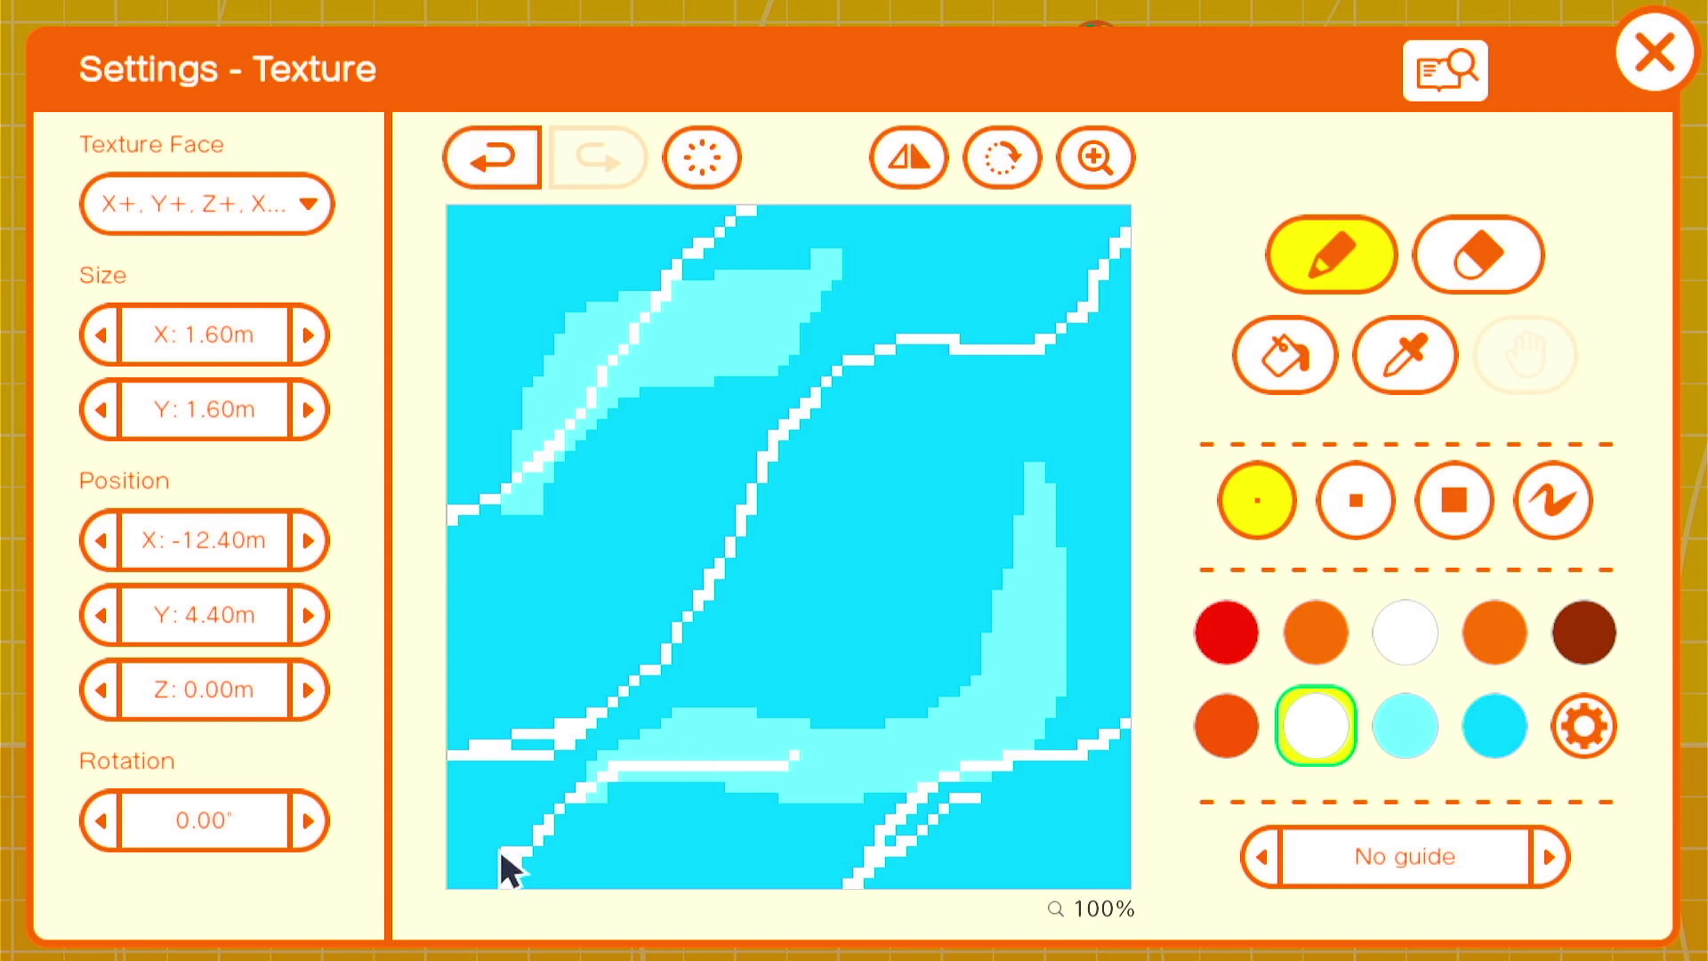
pyautogui.click(1645, 61)
pyautogui.click(1333, 497)
# Connect all three water textures to the World nodon.
pyautogui.scroll(-2, 1331, 496)
pyautogui.moveTo(958, 361); pyautogui.dragTo(1279, 616)
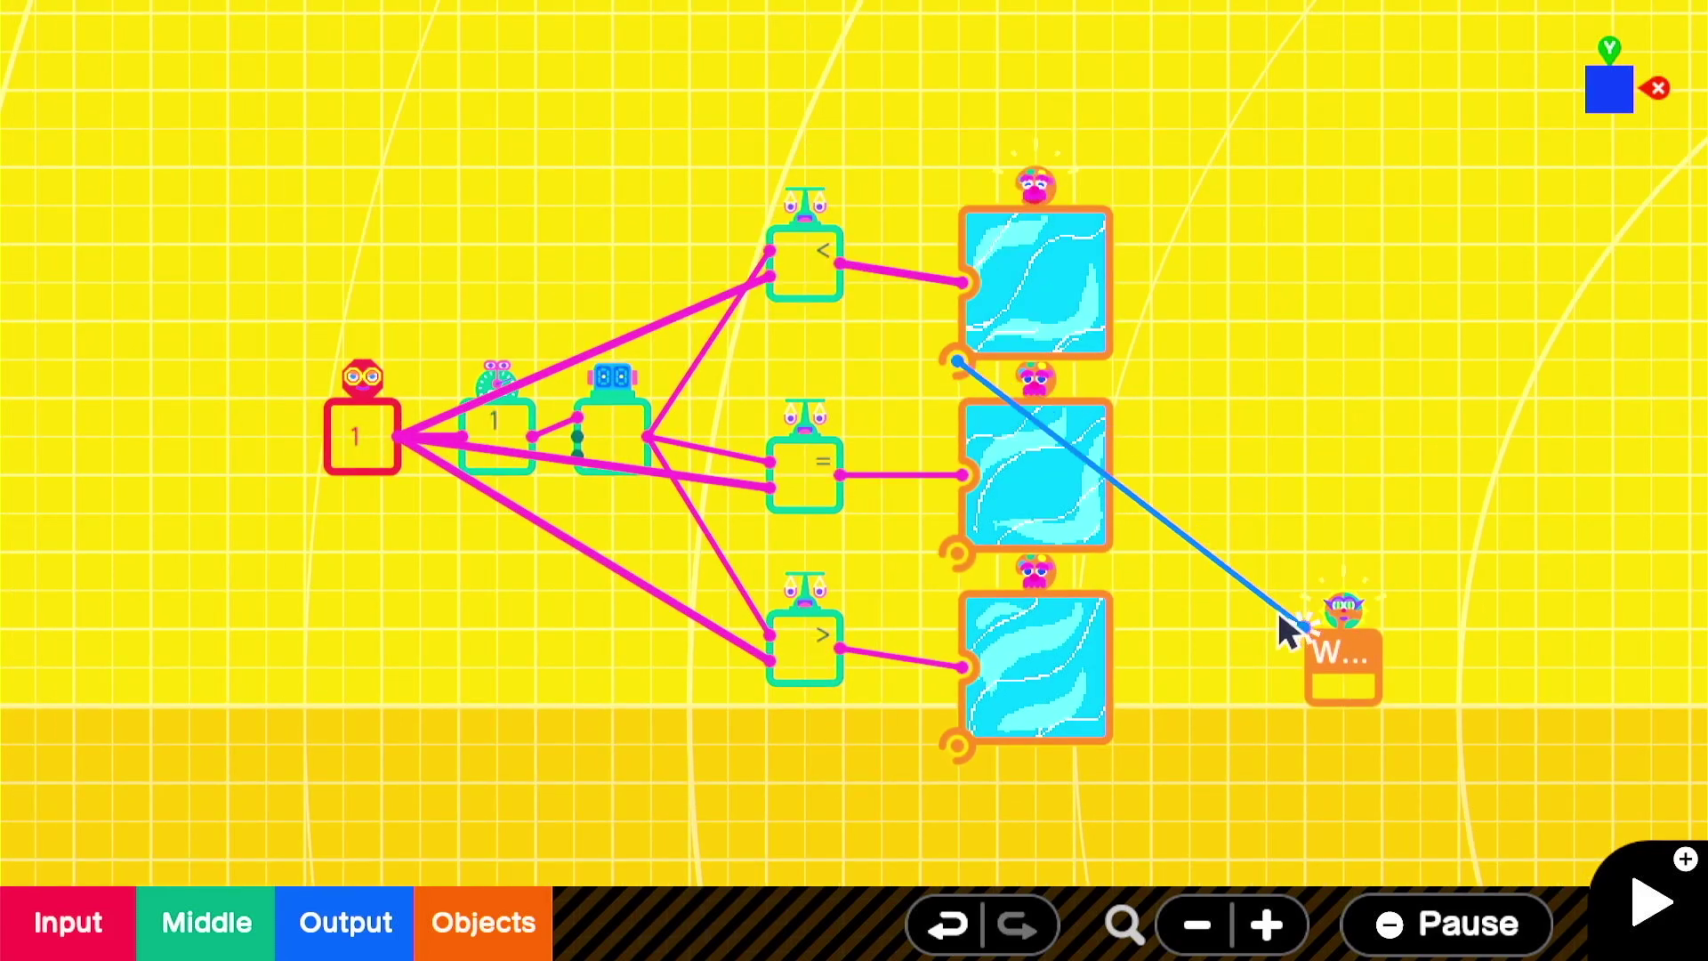
pyautogui.moveTo(956, 554); pyautogui.dragTo(1316, 649)
pyautogui.moveTo(956, 745); pyautogui.dragTo(1316, 641)
# Run the game and check the animated water ground by turning and jumping with the character.
pyautogui.press('+')
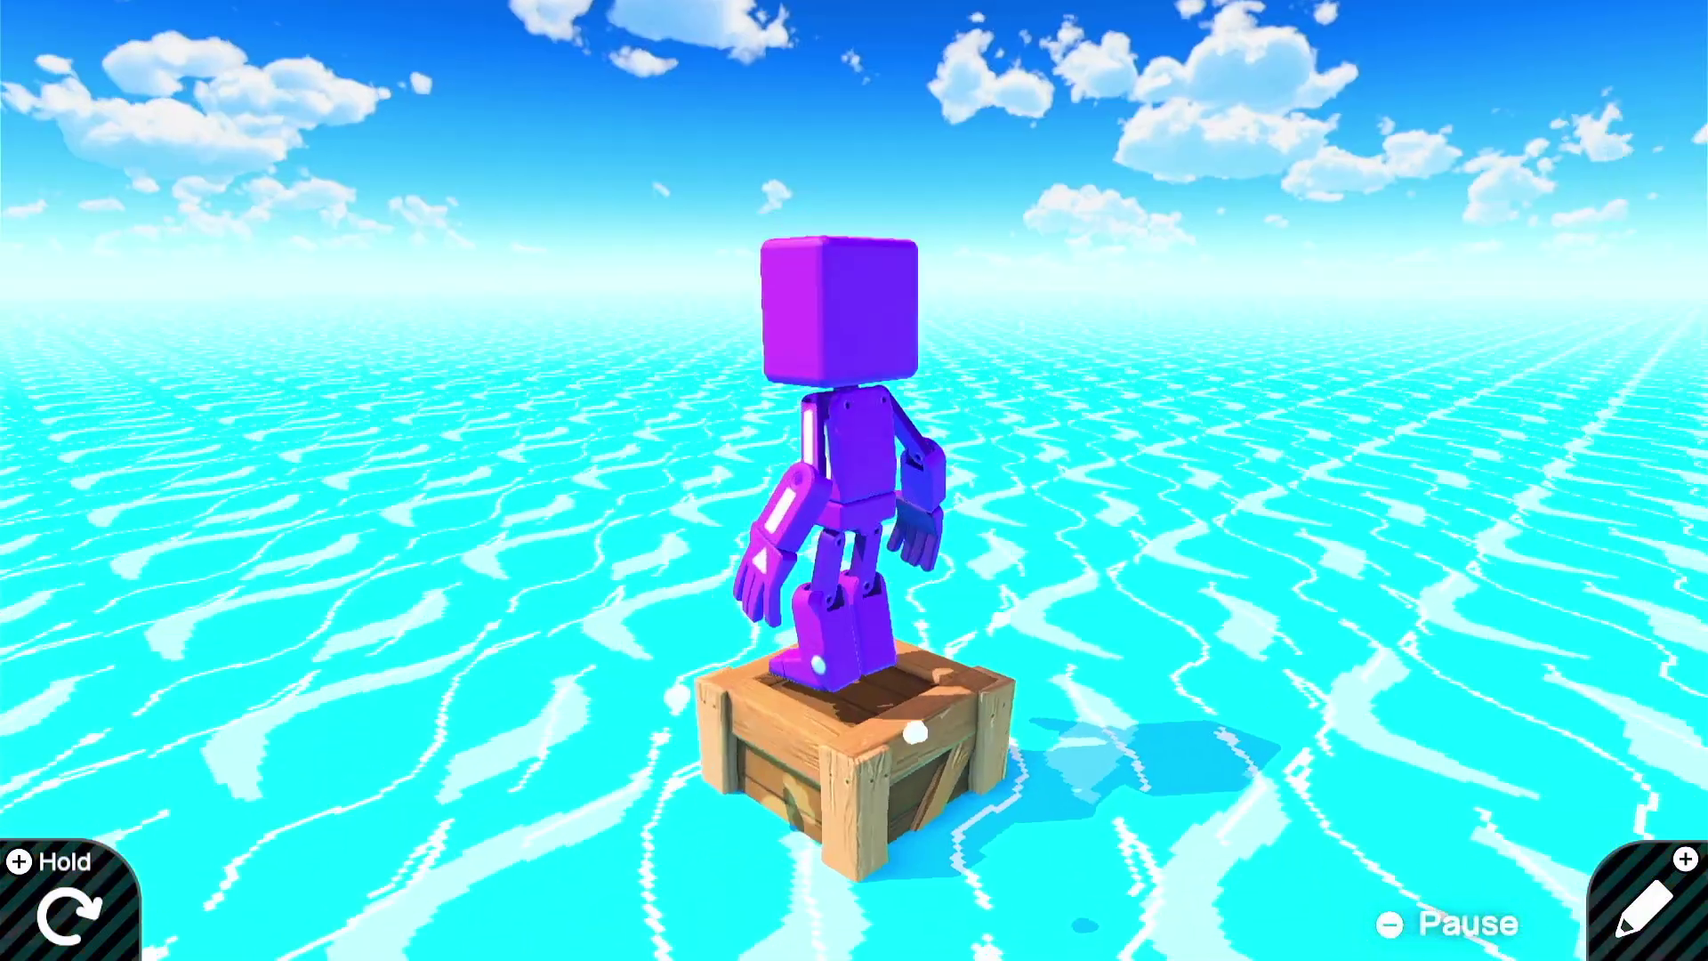
pyautogui.press('Right')
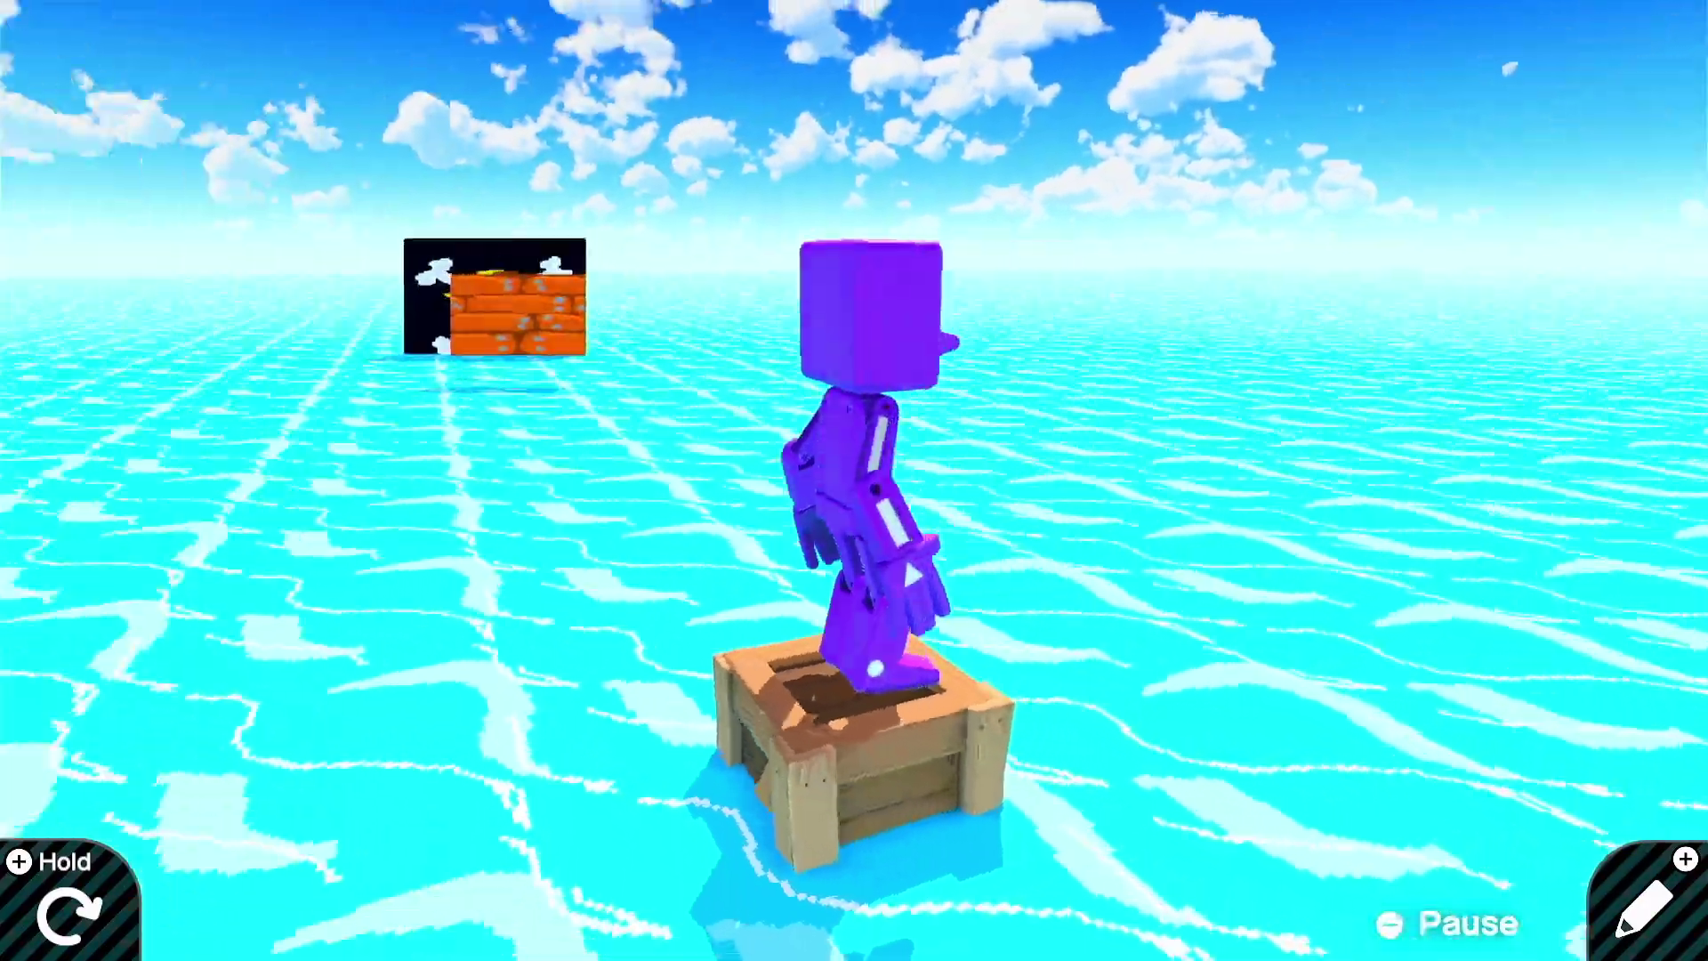
pyautogui.press('Left')
pyautogui.press('b')
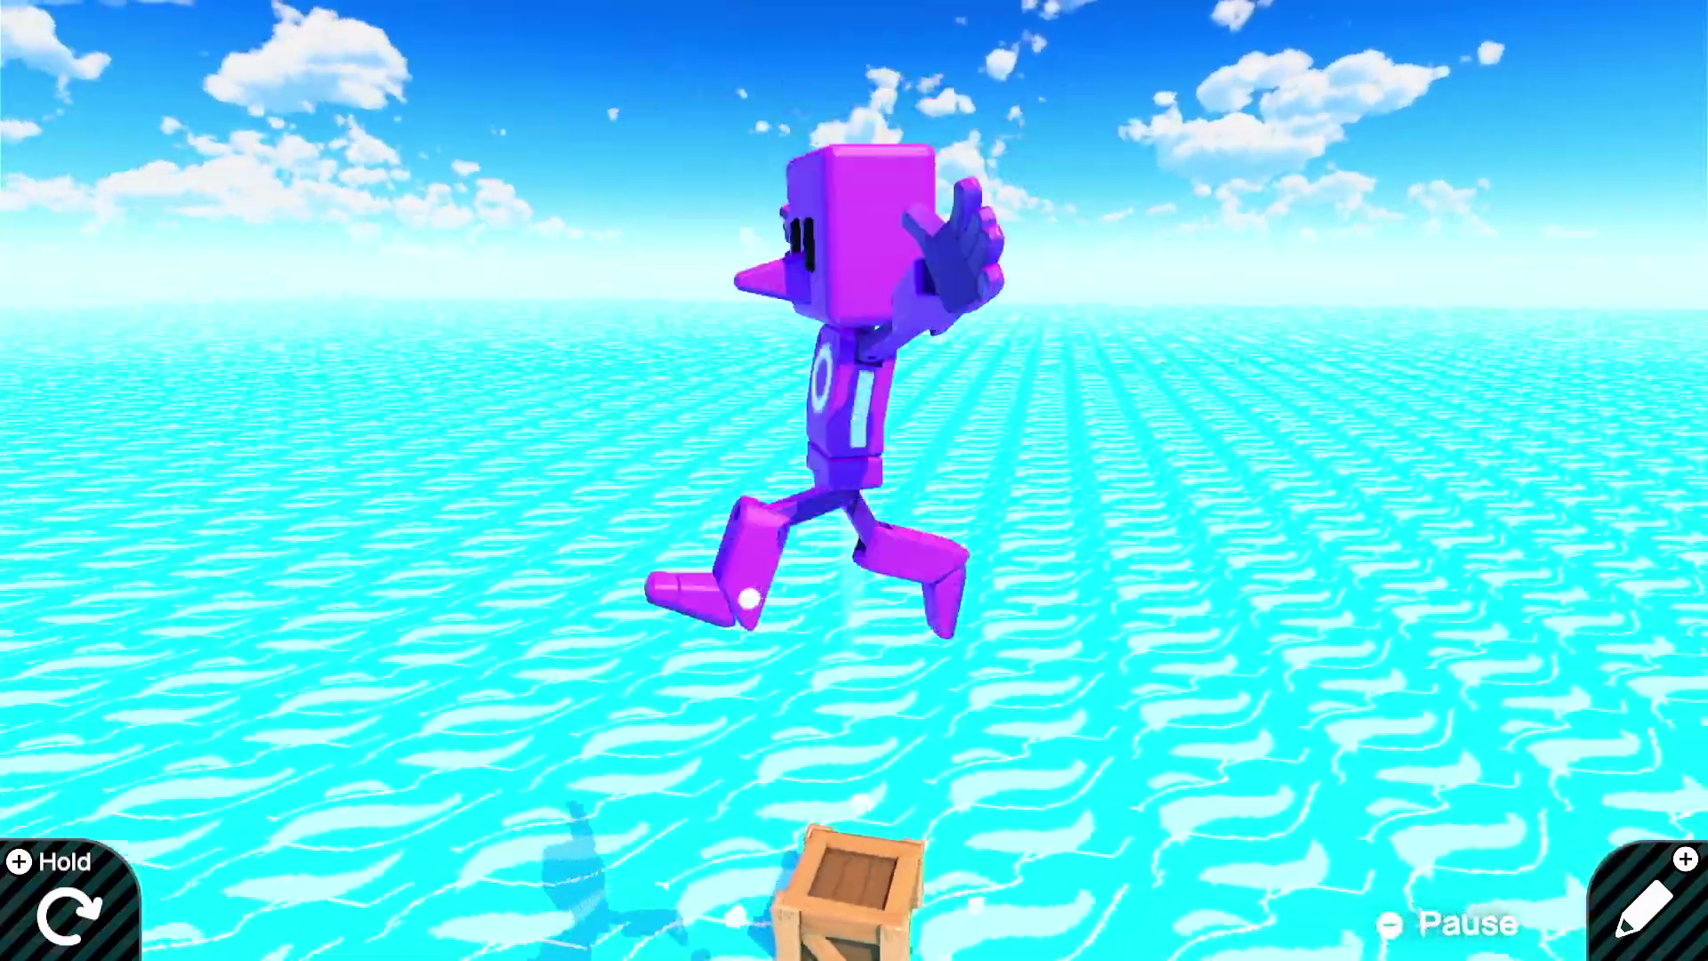
# Return to the programming view and add a Car nodon in the open space beside the Person nodon.
pyautogui.press('+')
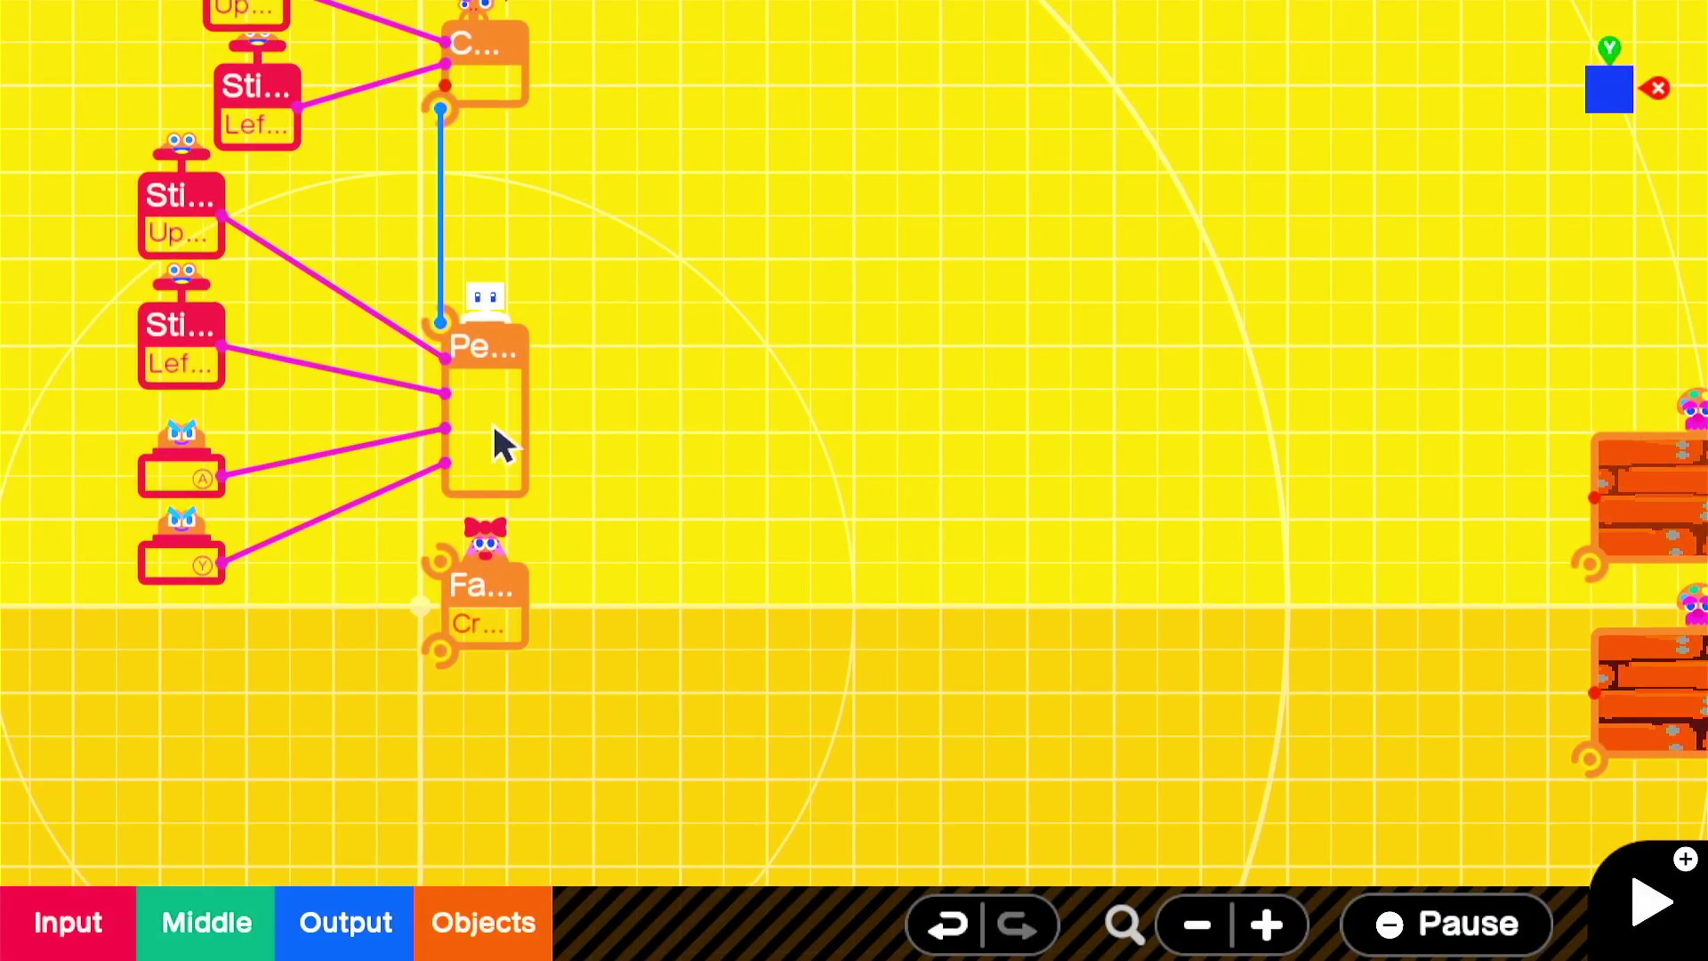
pyautogui.click(486, 922)
pyautogui.click(396, 209)
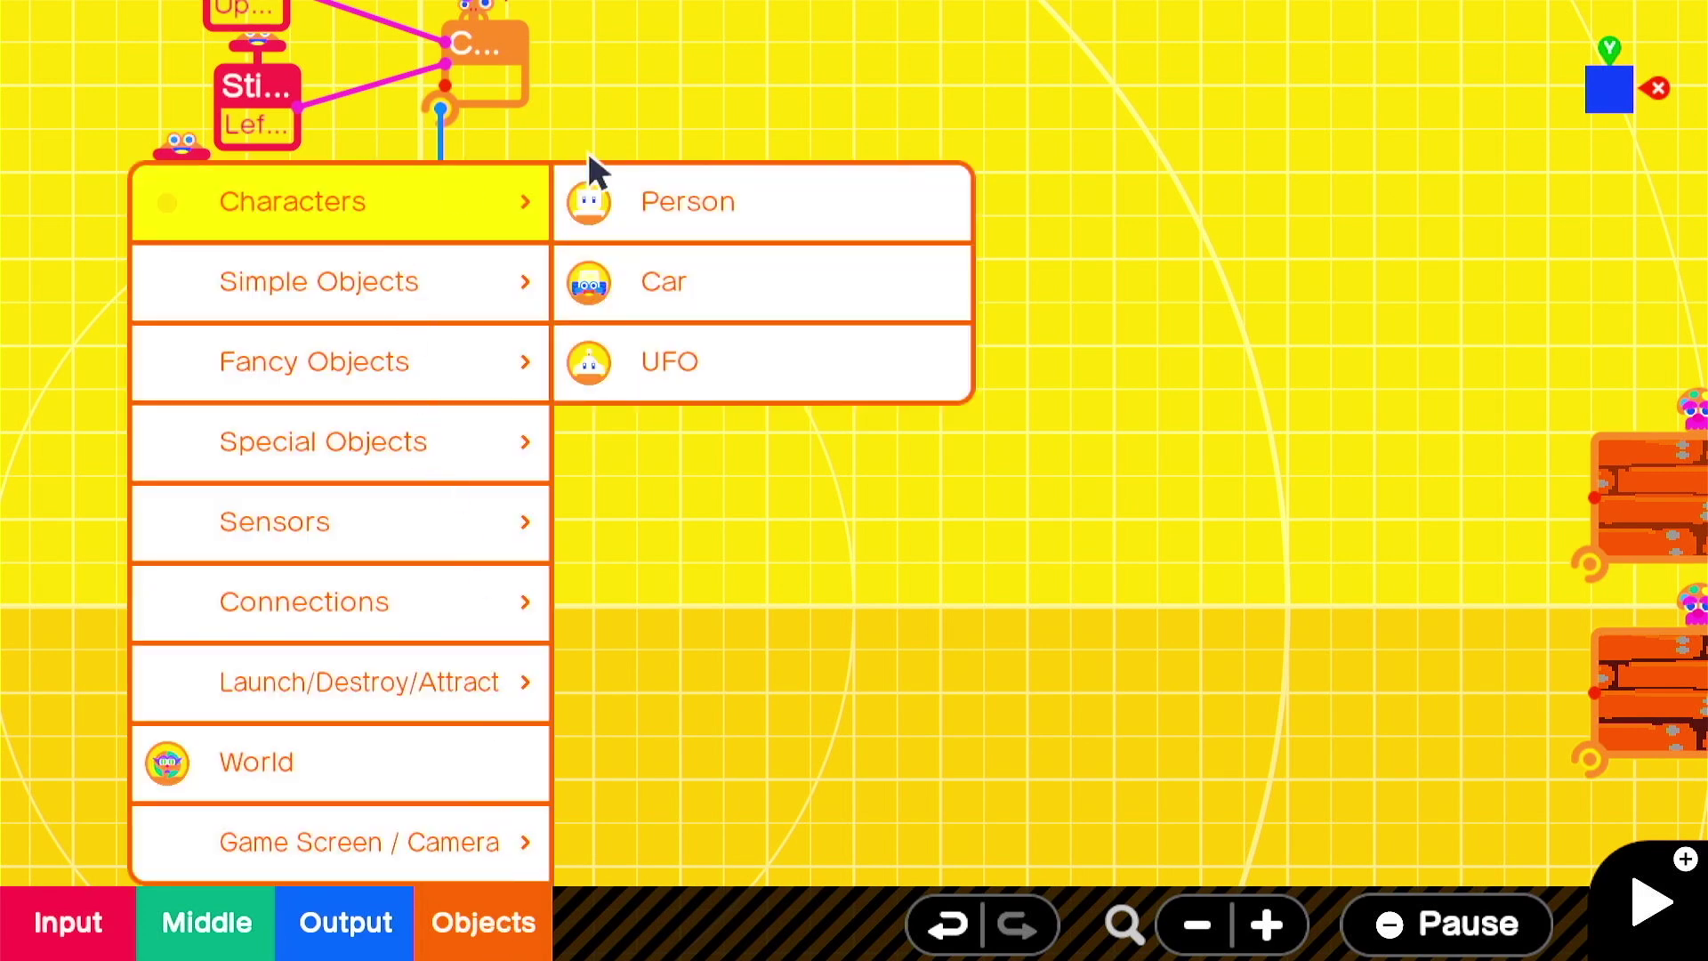
pyautogui.click(785, 297)
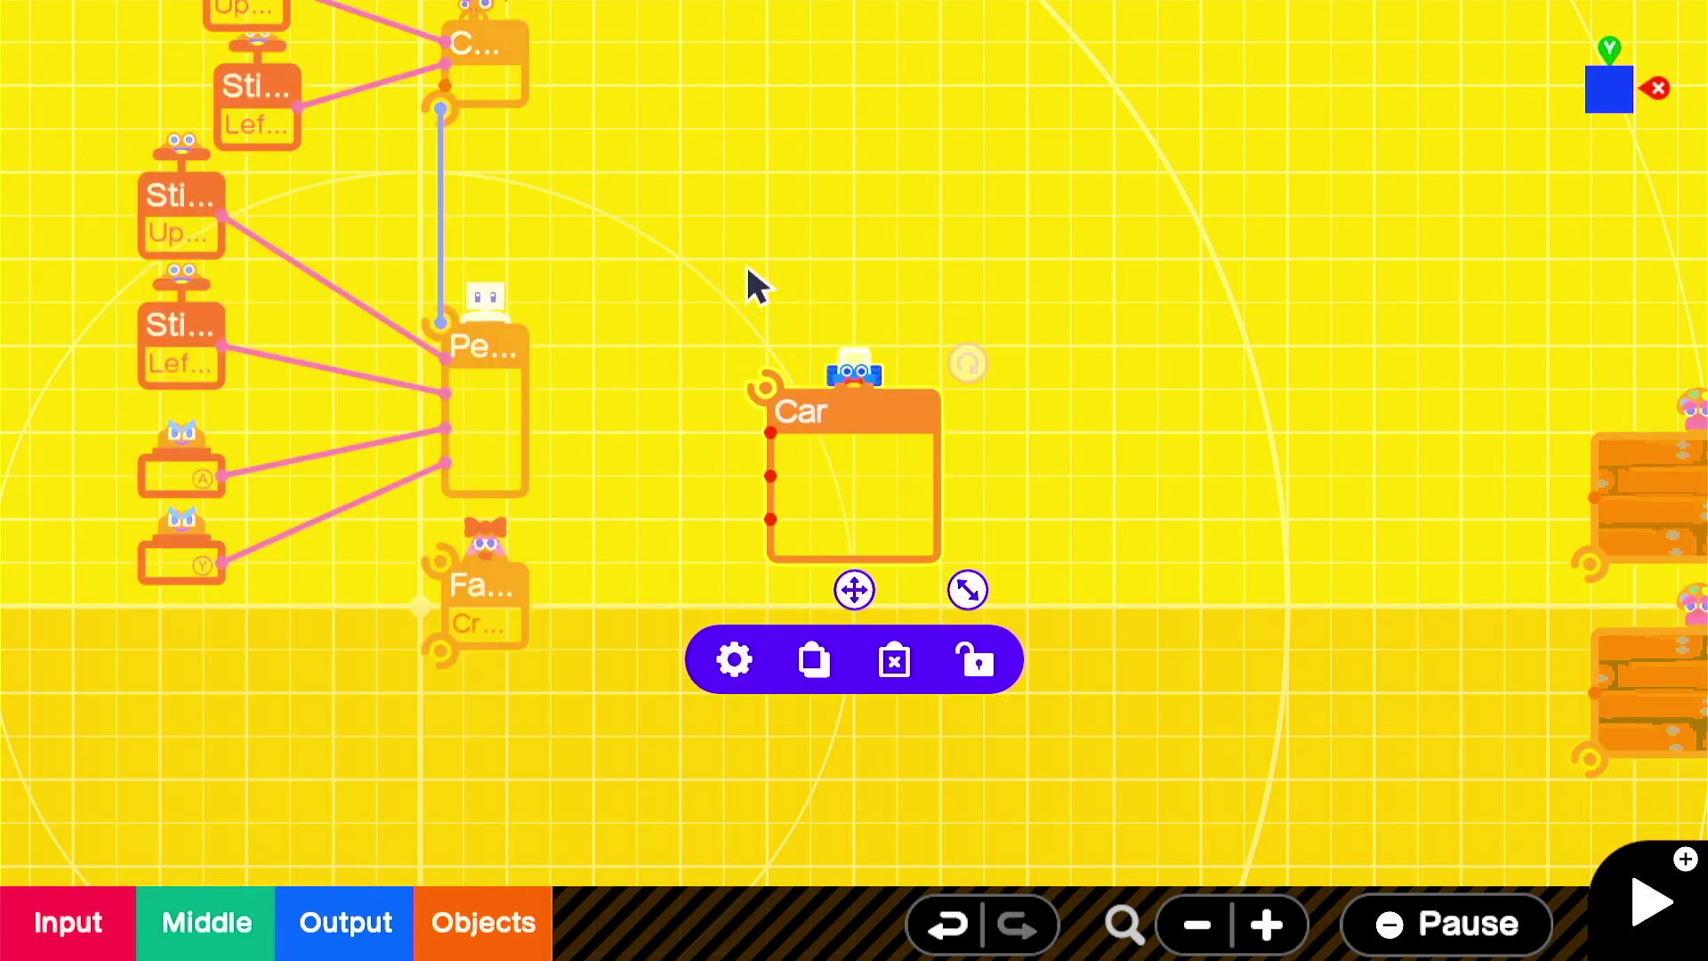
# Shrink the Car, turn off its Visible property and place it between the Person and the brick blocks.
pyautogui.moveTo(858, 591); pyautogui.dragTo(901, 708)
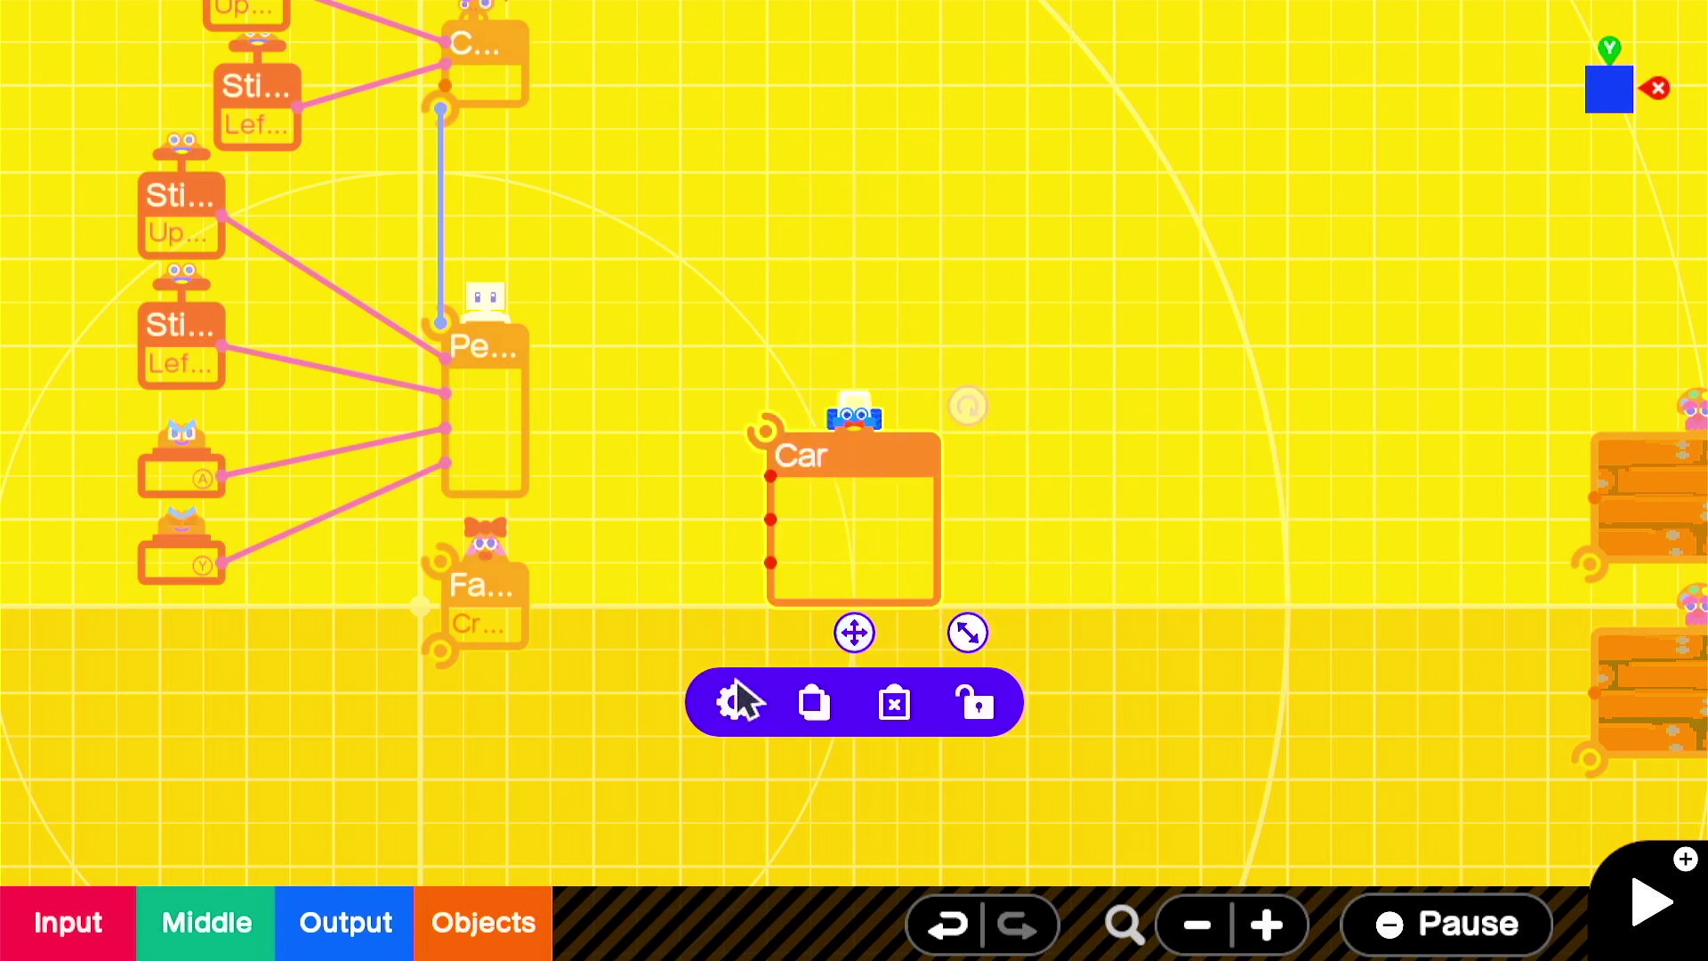
pyautogui.click(735, 701)
pyautogui.click(1165, 335)
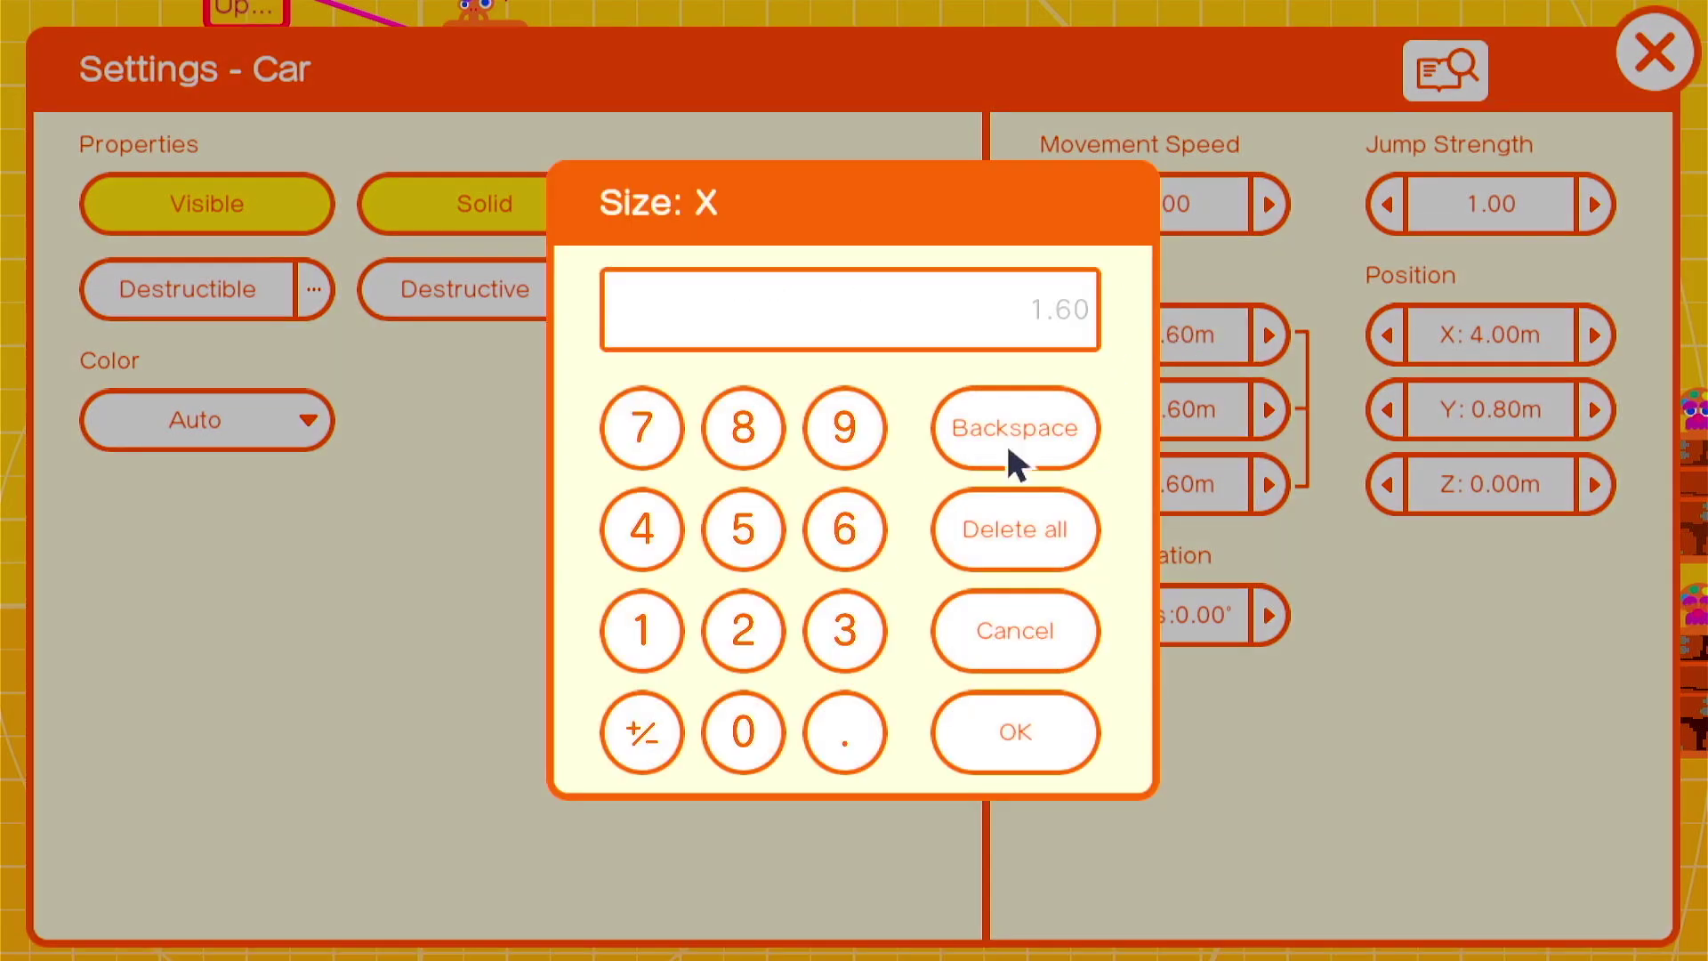
pyautogui.click(1009, 741)
pyautogui.click(213, 209)
pyautogui.click(1654, 51)
pyautogui.moveTo(855, 561); pyautogui.dragTo(856, 371)
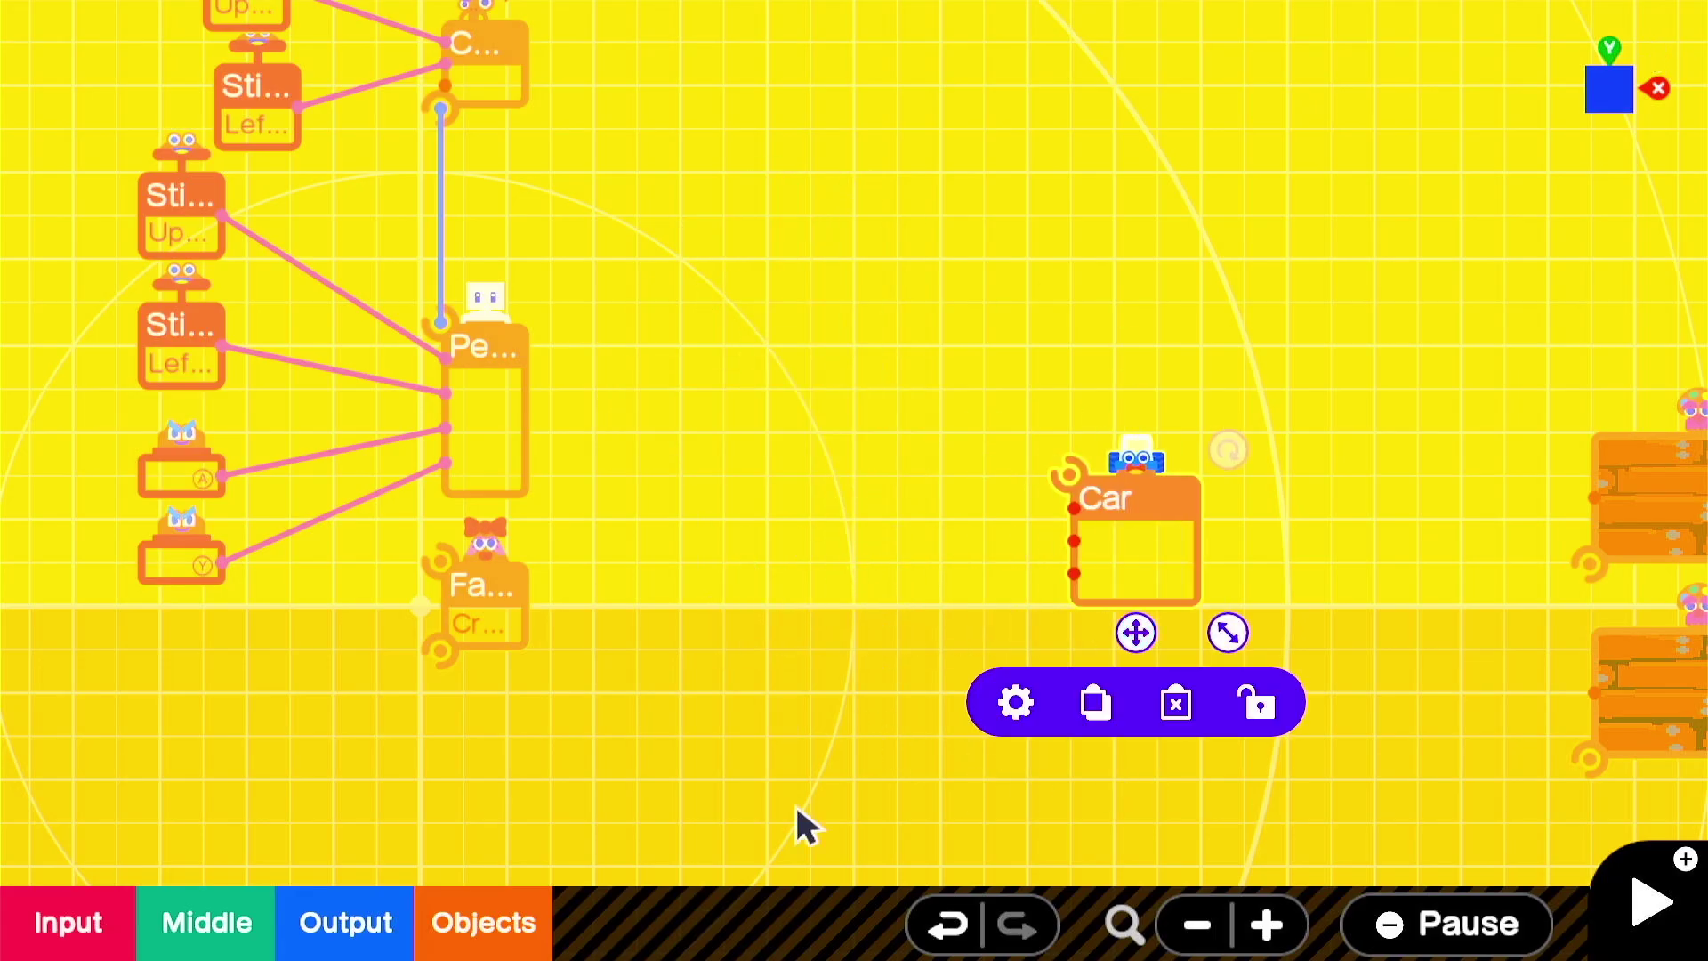
# Add a box Object about 5.2 m wide above the Car and connect it to the Car.
pyautogui.click(483, 923)
pyautogui.moveTo(396, 267)
pyautogui.click(685, 293)
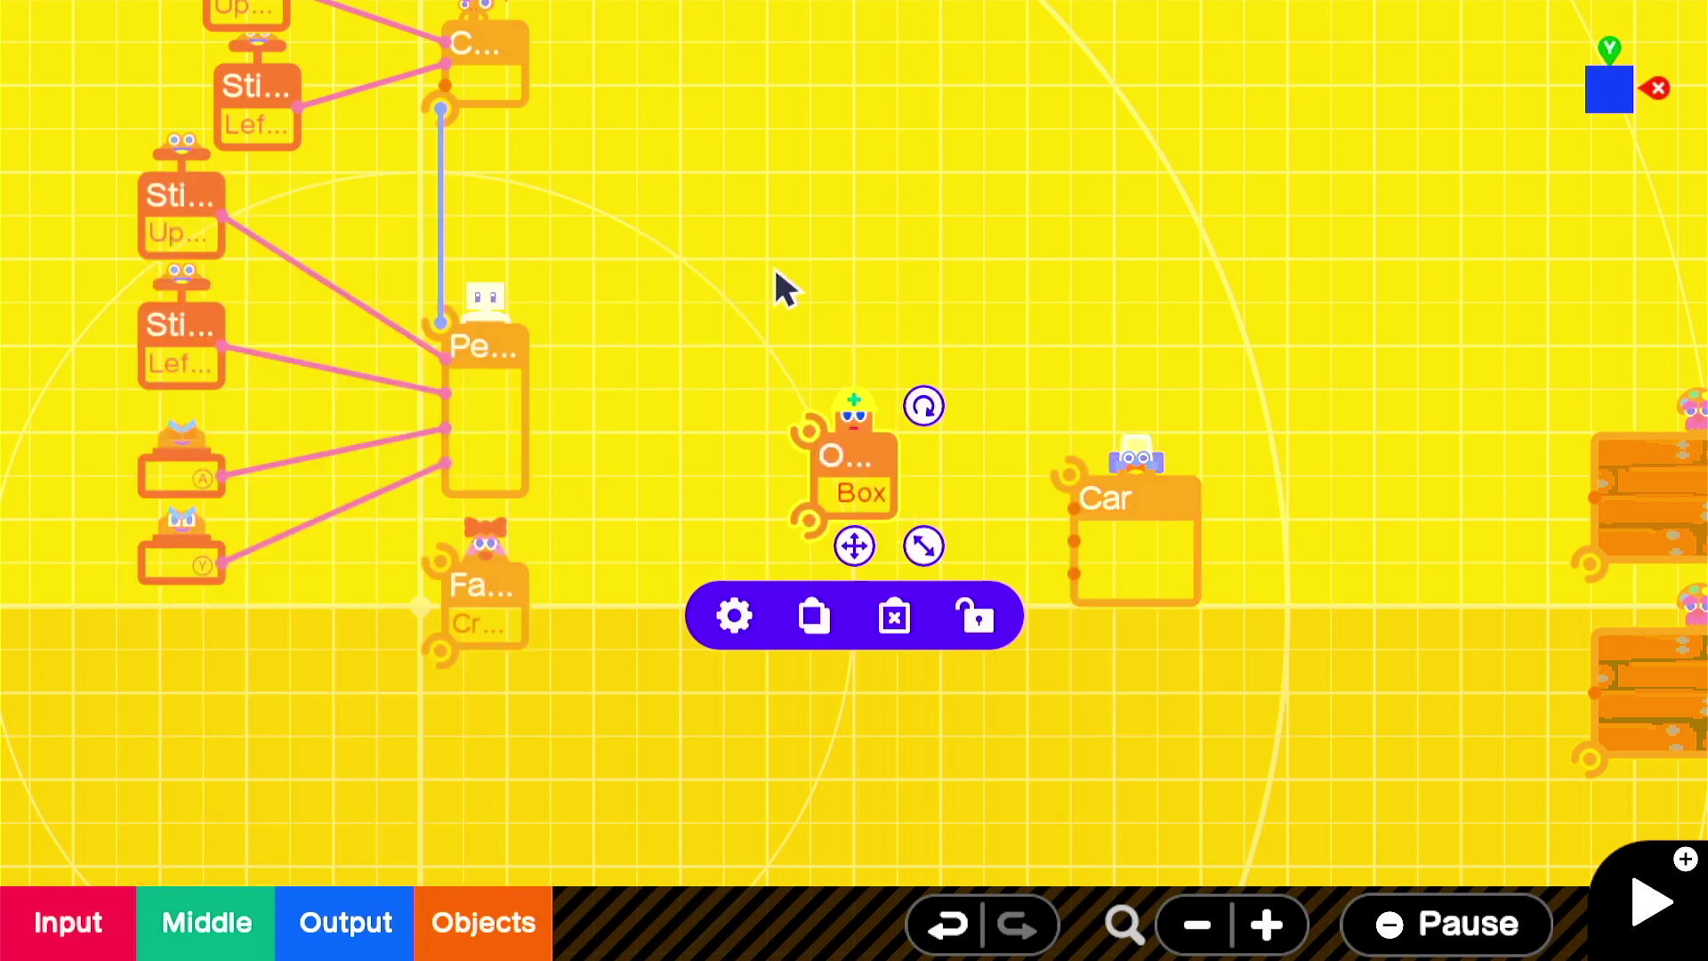
pyautogui.moveTo(852, 546); pyautogui.dragTo(1450, 481)
pyautogui.click(1032, 511)
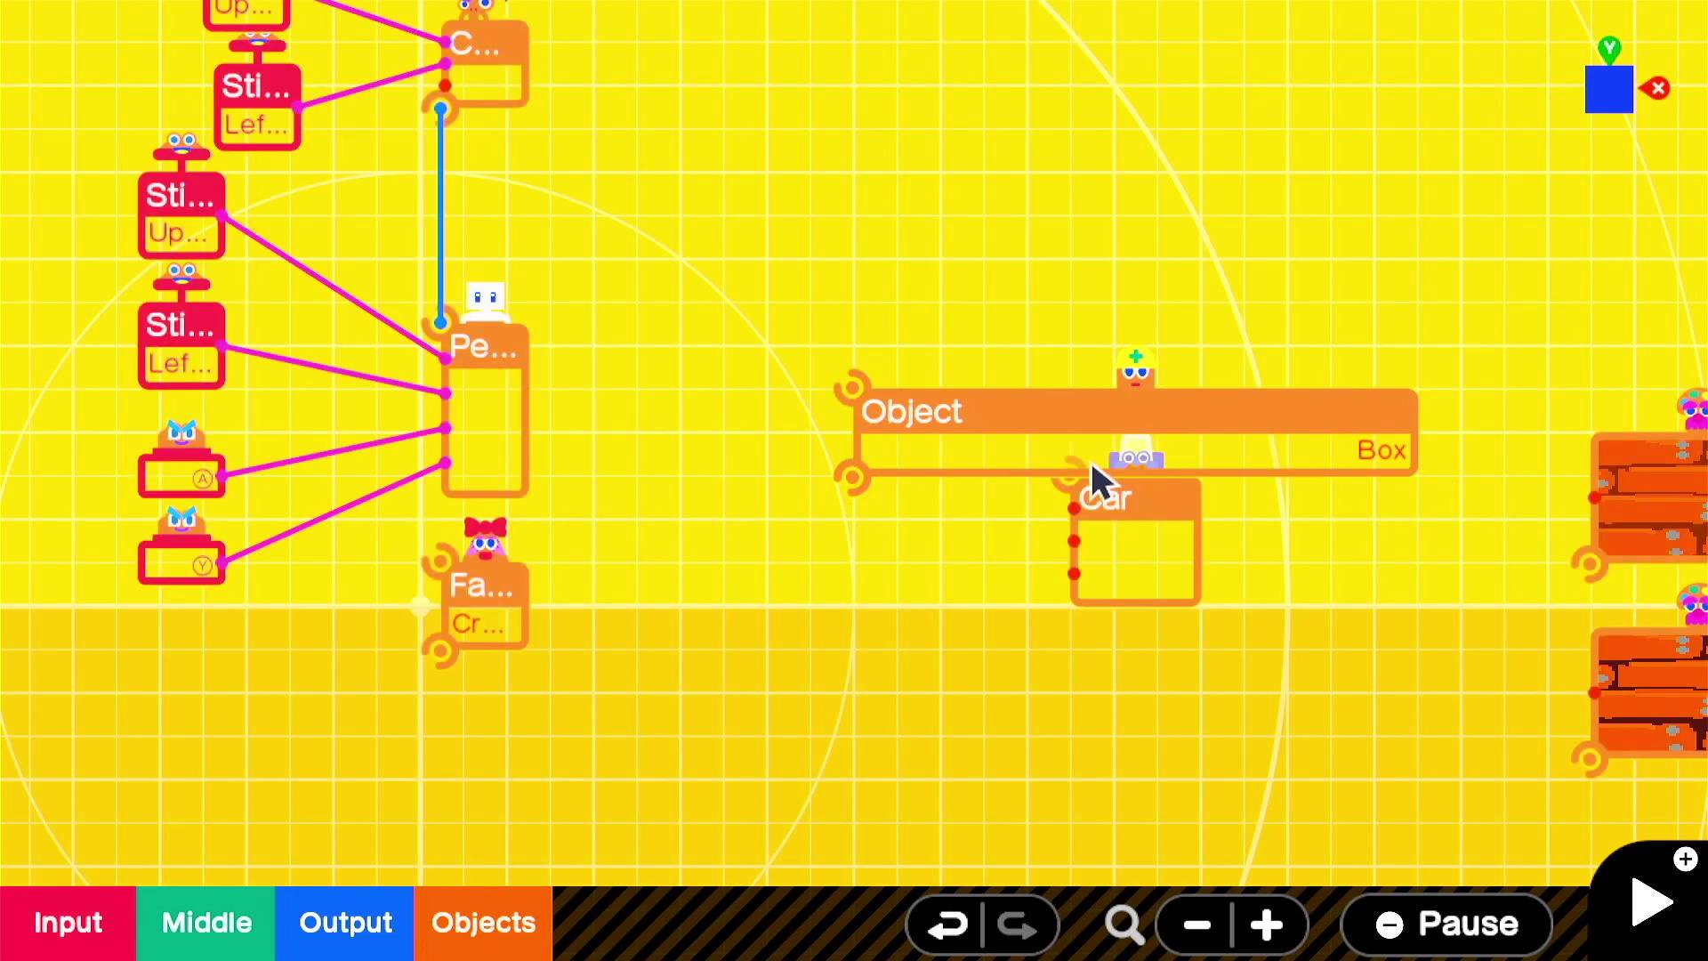
pyautogui.moveTo(1093, 463); pyautogui.dragTo(867, 356)
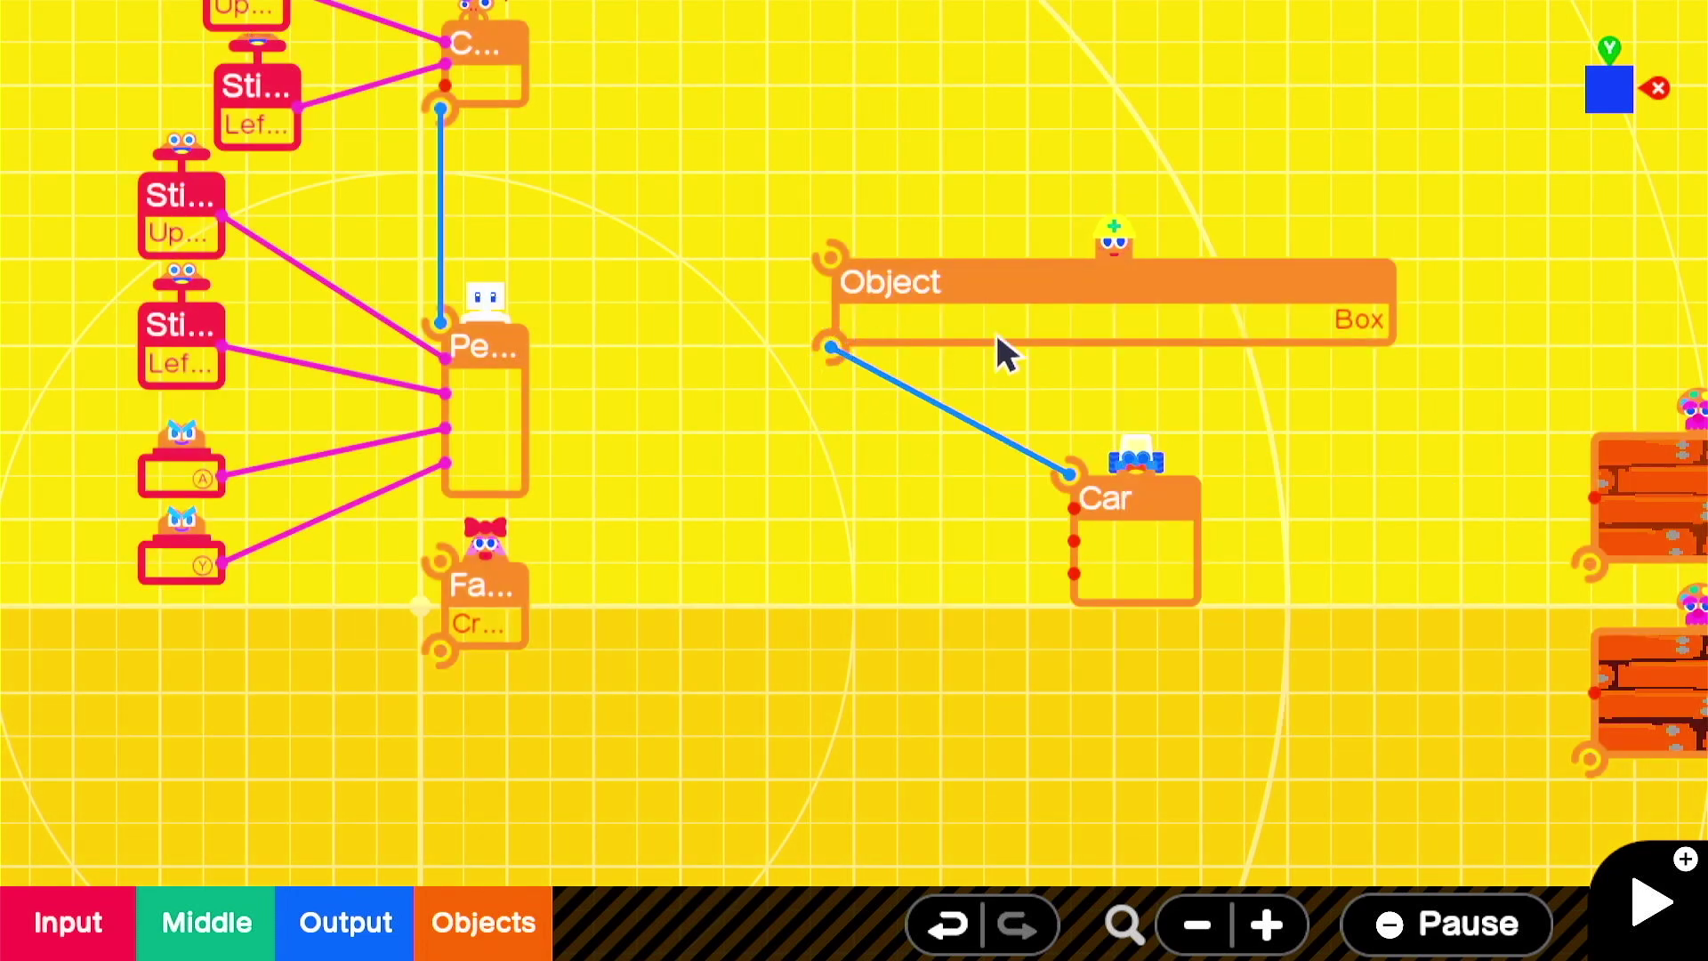
# Turn off the Destructive and Destructible properties of the wide box Object.
pyautogui.click(995, 330)
pyautogui.click(995, 442)
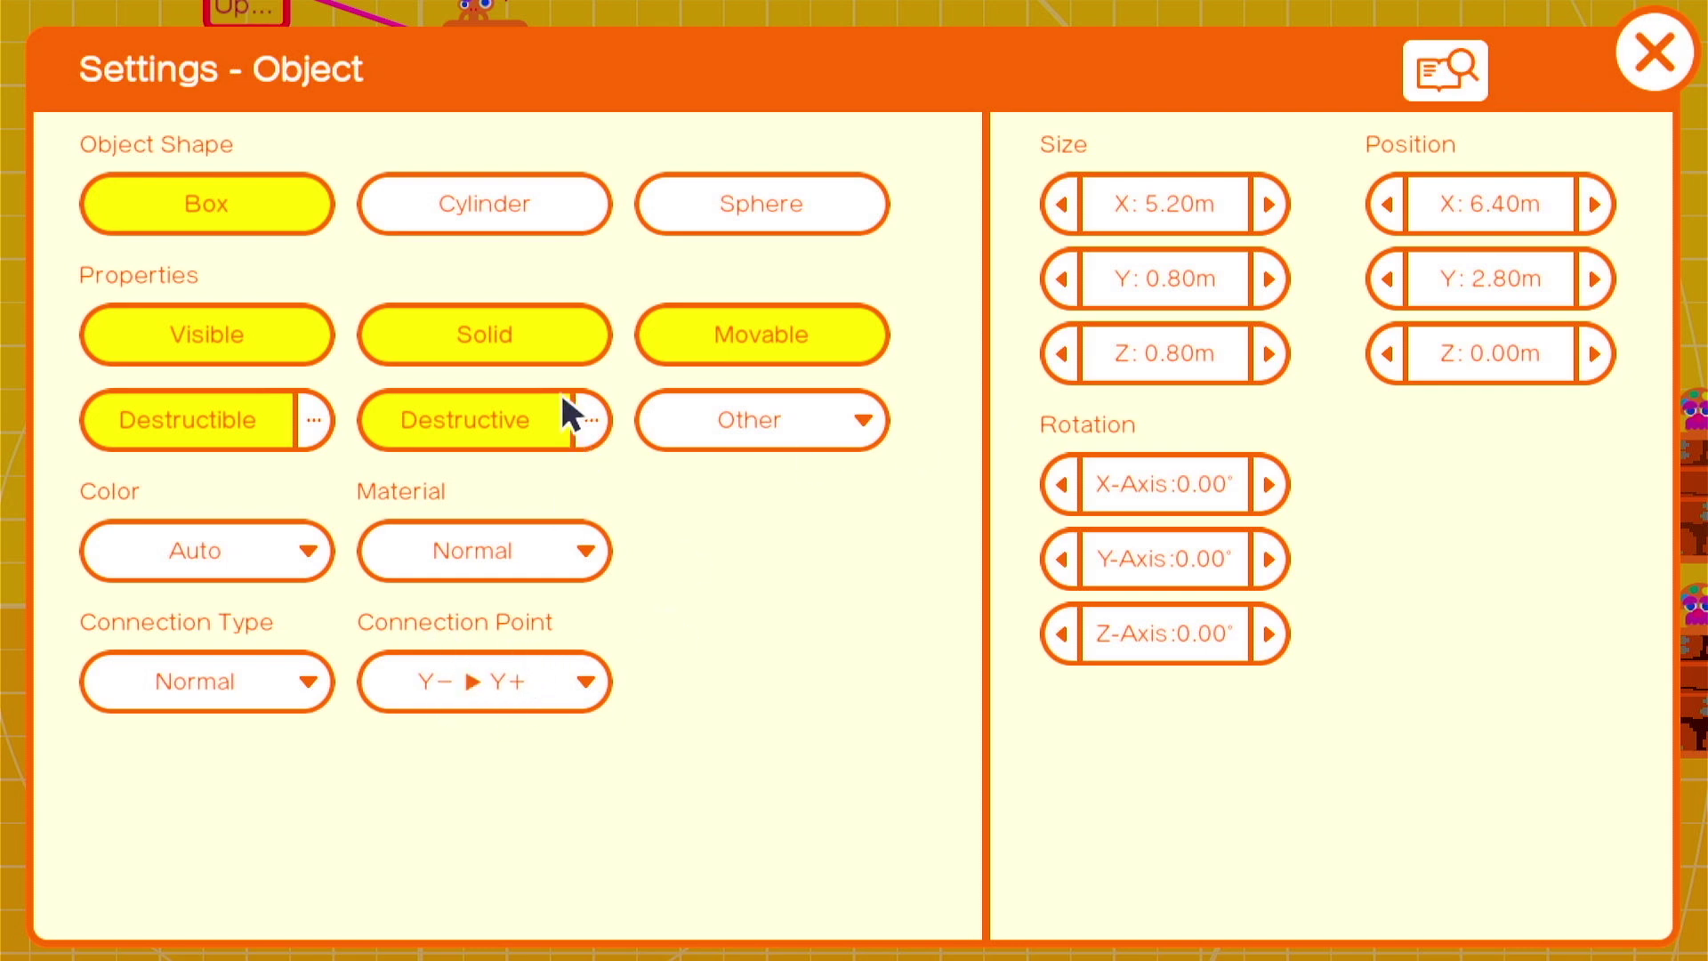
pyautogui.click(488, 427)
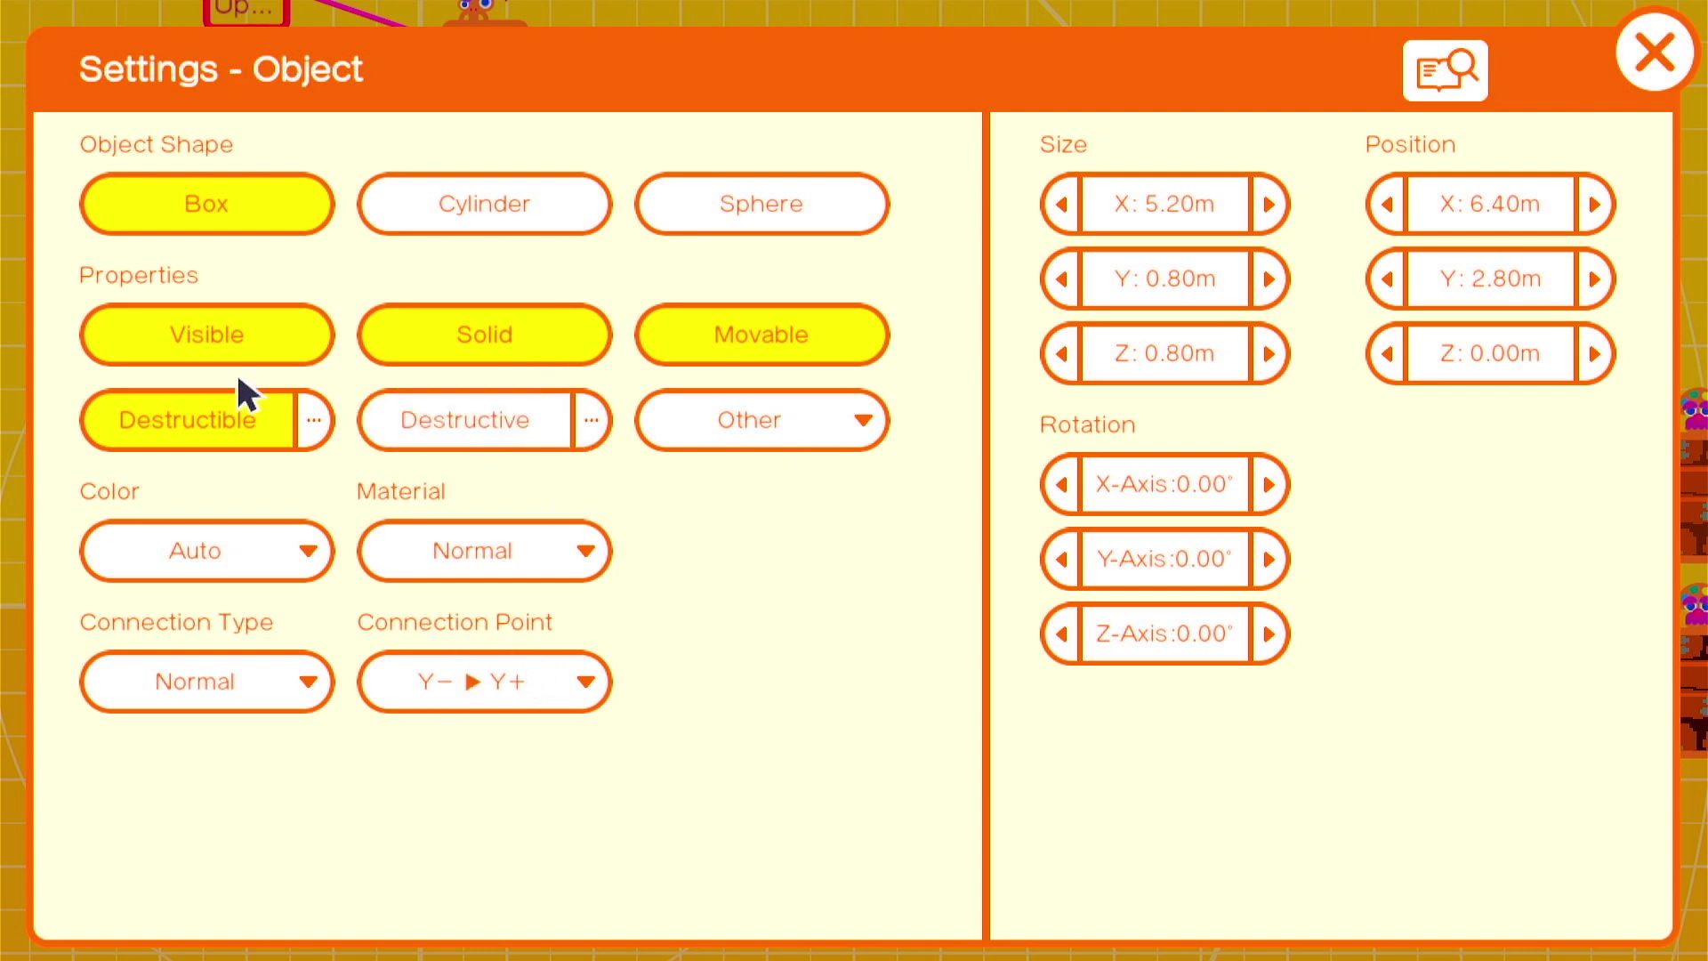
pyautogui.click(227, 414)
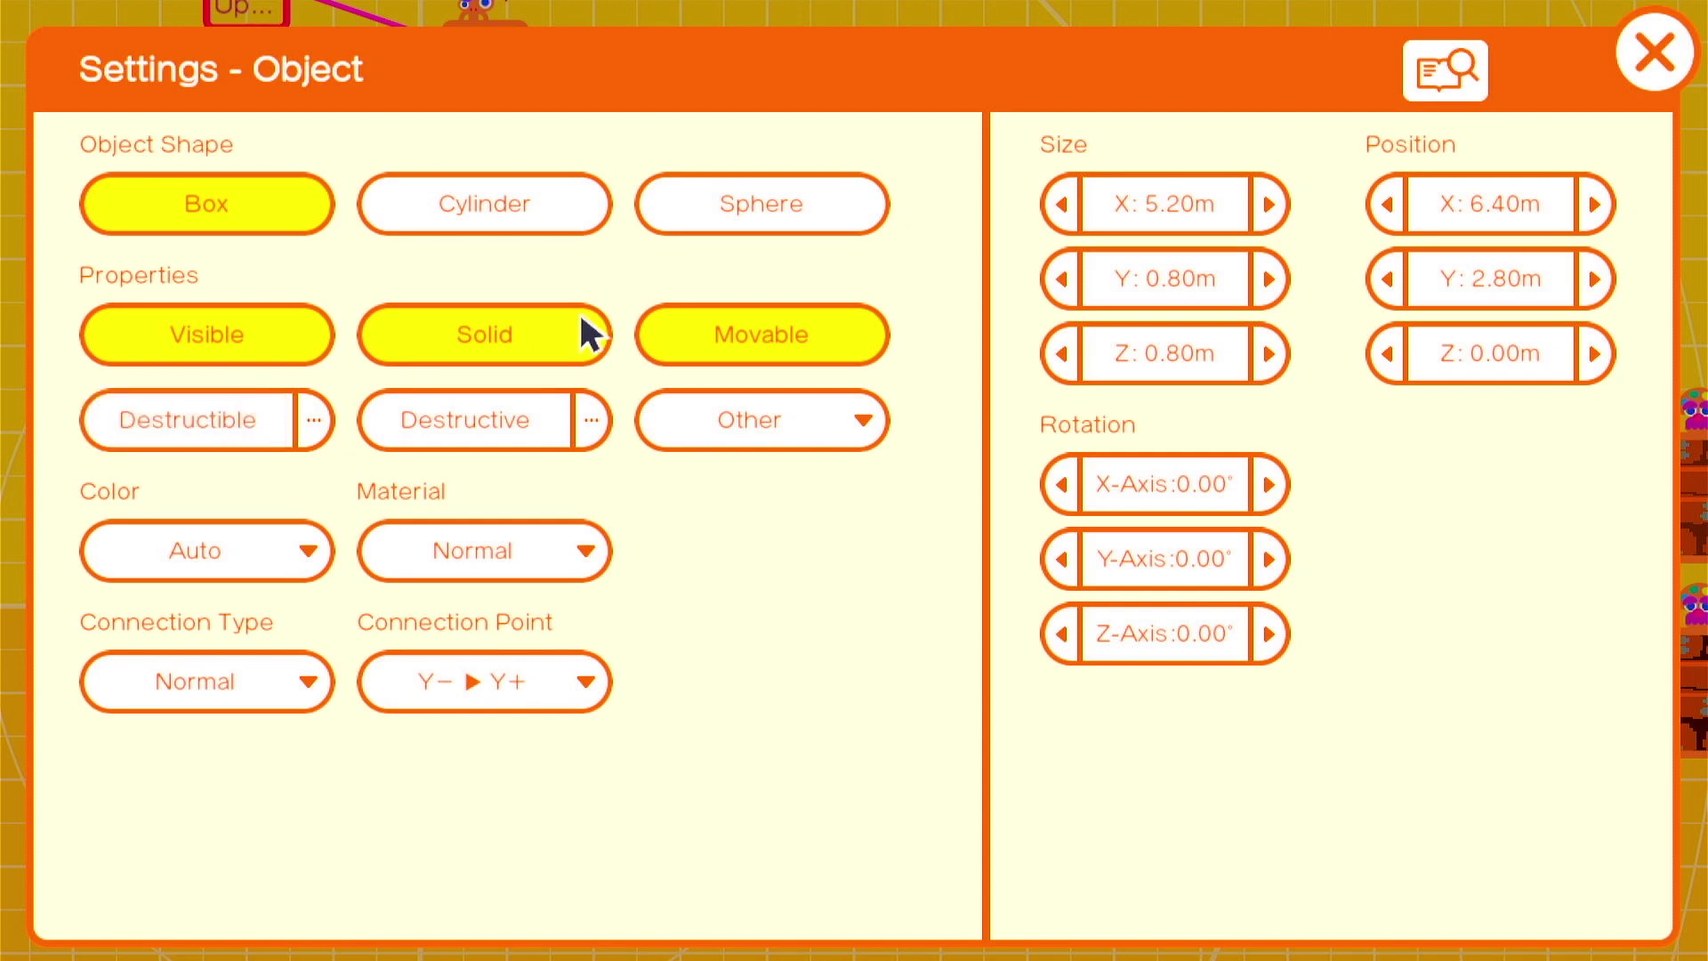
pyautogui.click(1648, 40)
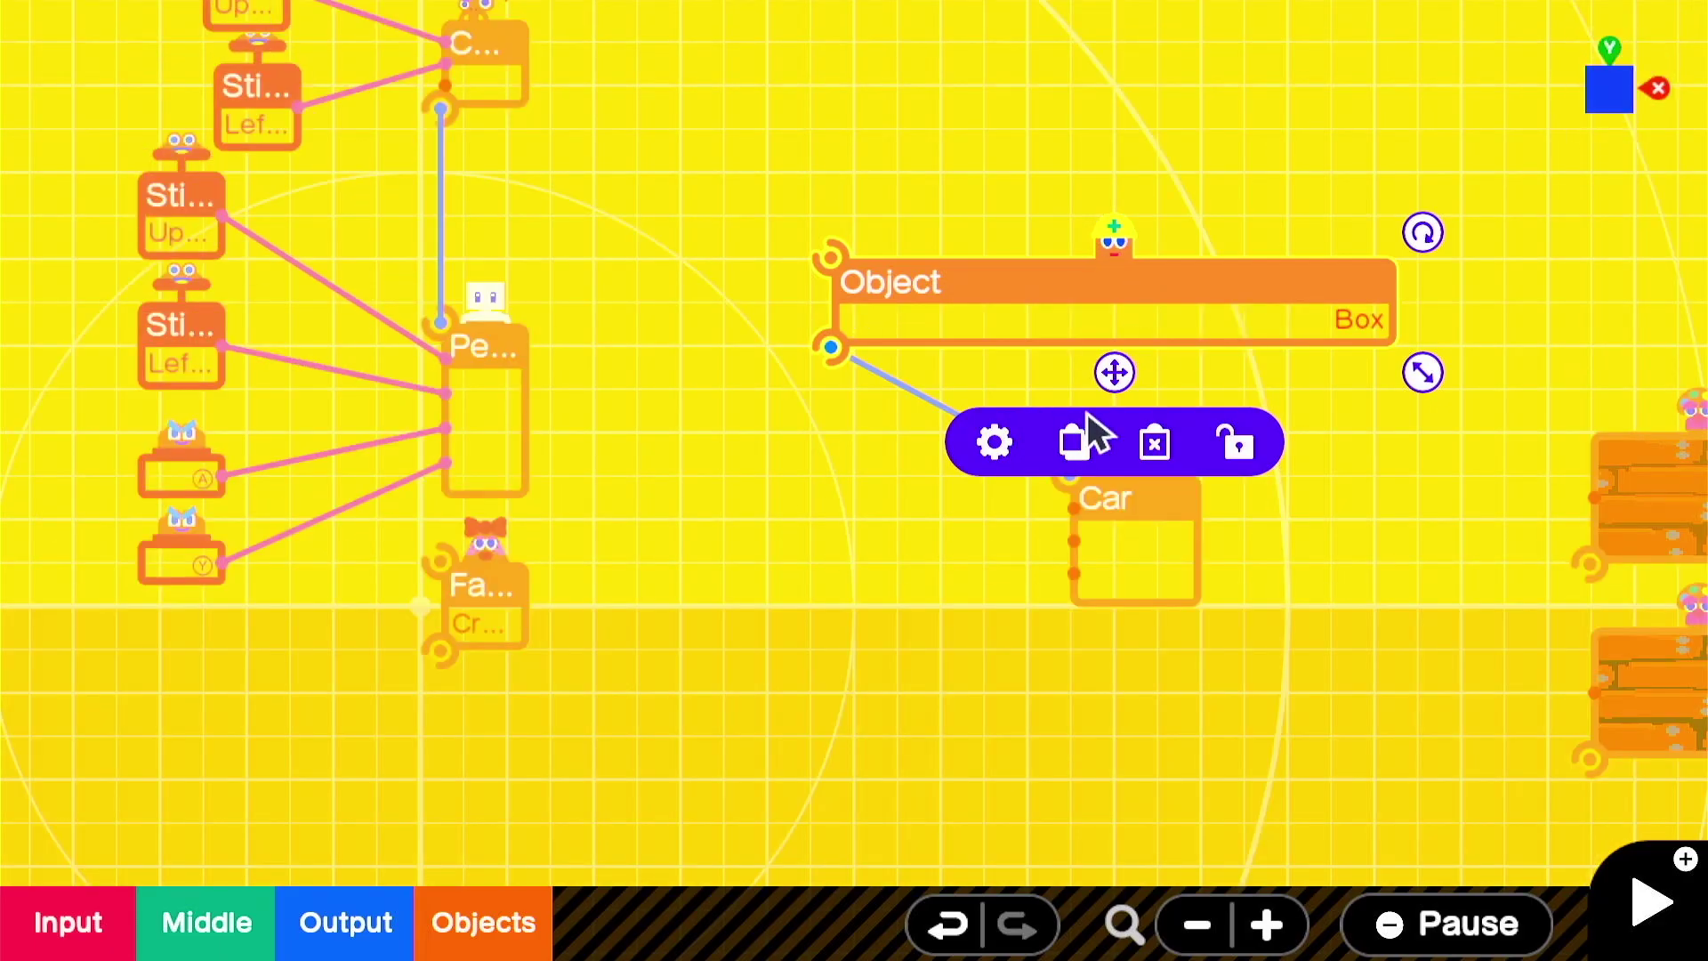
# Stretch the box Object from the top view to about 6.8 m along the Z axis.
pyautogui.press('Up')
pyautogui.moveTo(1424, 373); pyautogui.dragTo(1380, 705)
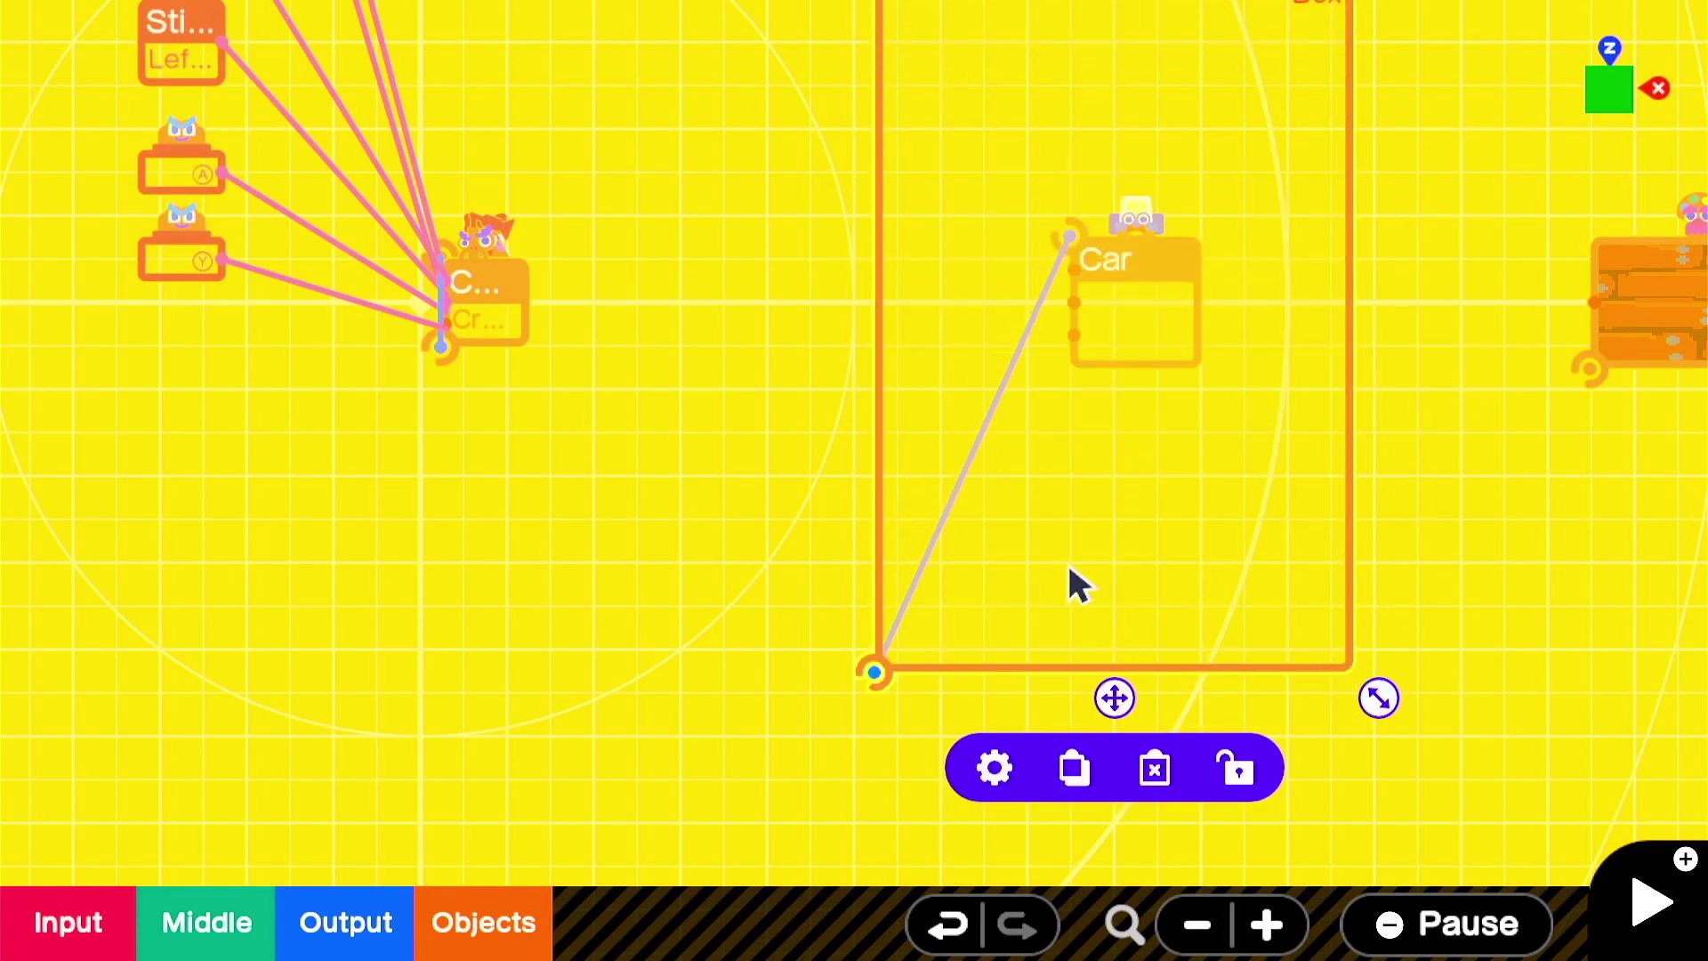
pyautogui.scroll(5, 1050, 429)
# Reduce the box Object's X and Y sizes to form a narrower, thinner platform.
pyautogui.click(995, 443)
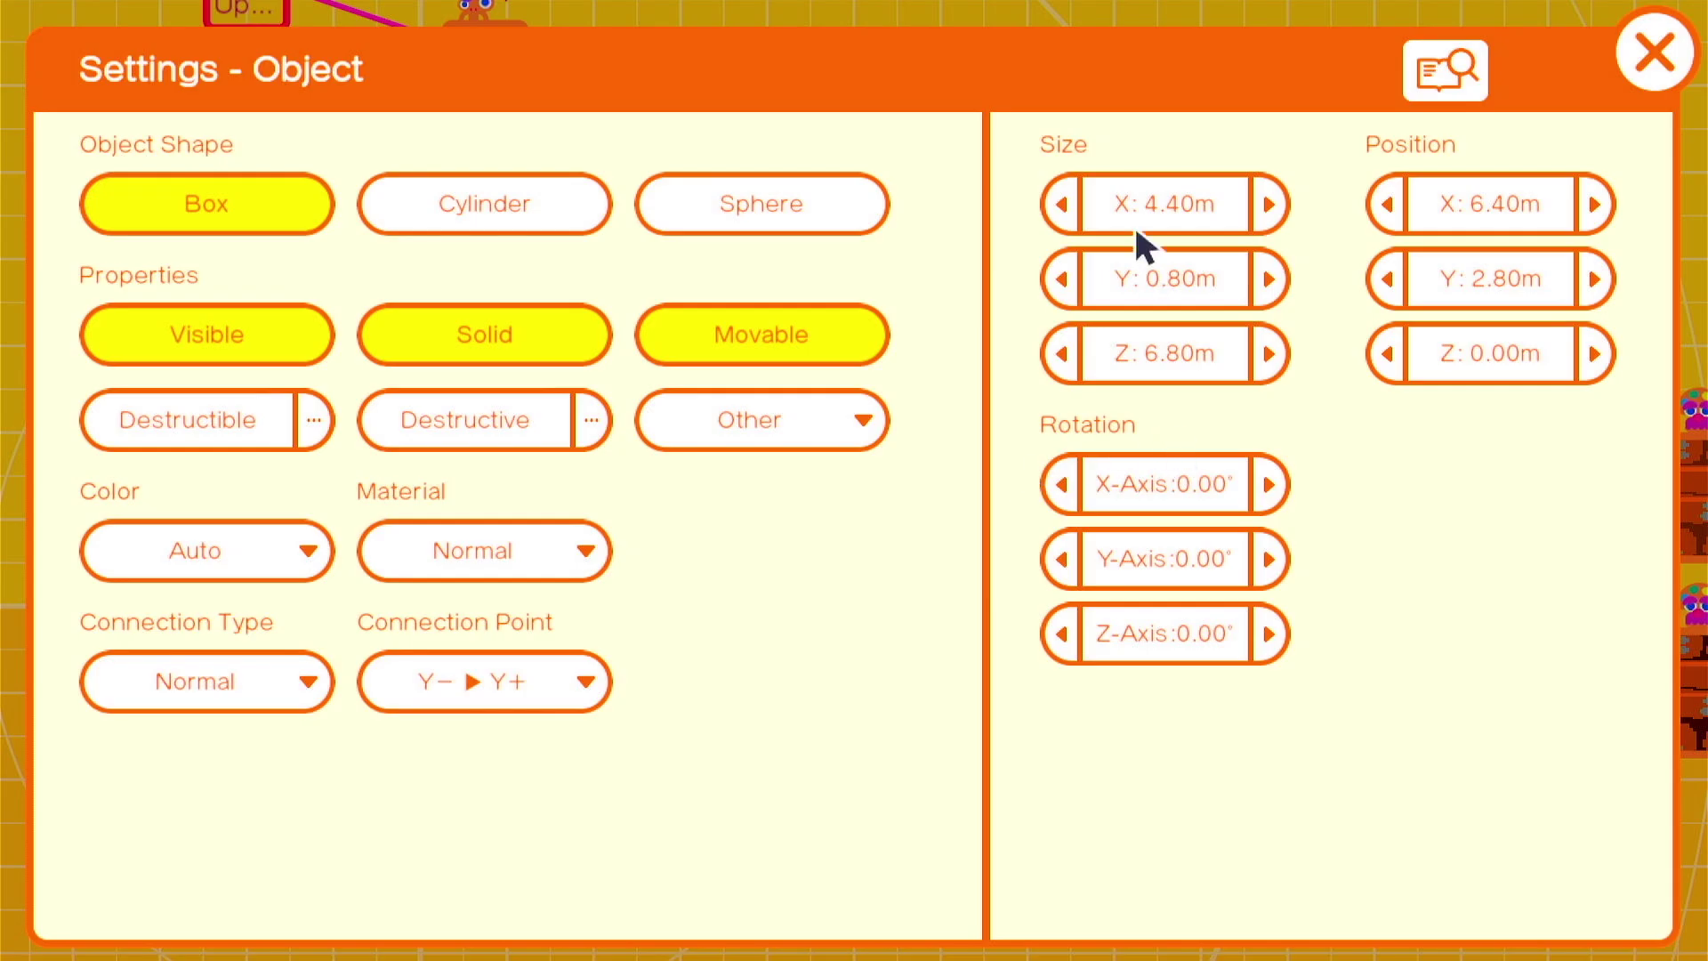
pyautogui.click(1055, 200)
pyautogui.click(1263, 198)
pyautogui.click(1059, 215)
pyautogui.click(1062, 207)
pyautogui.click(1061, 278)
pyautogui.press('Escape')
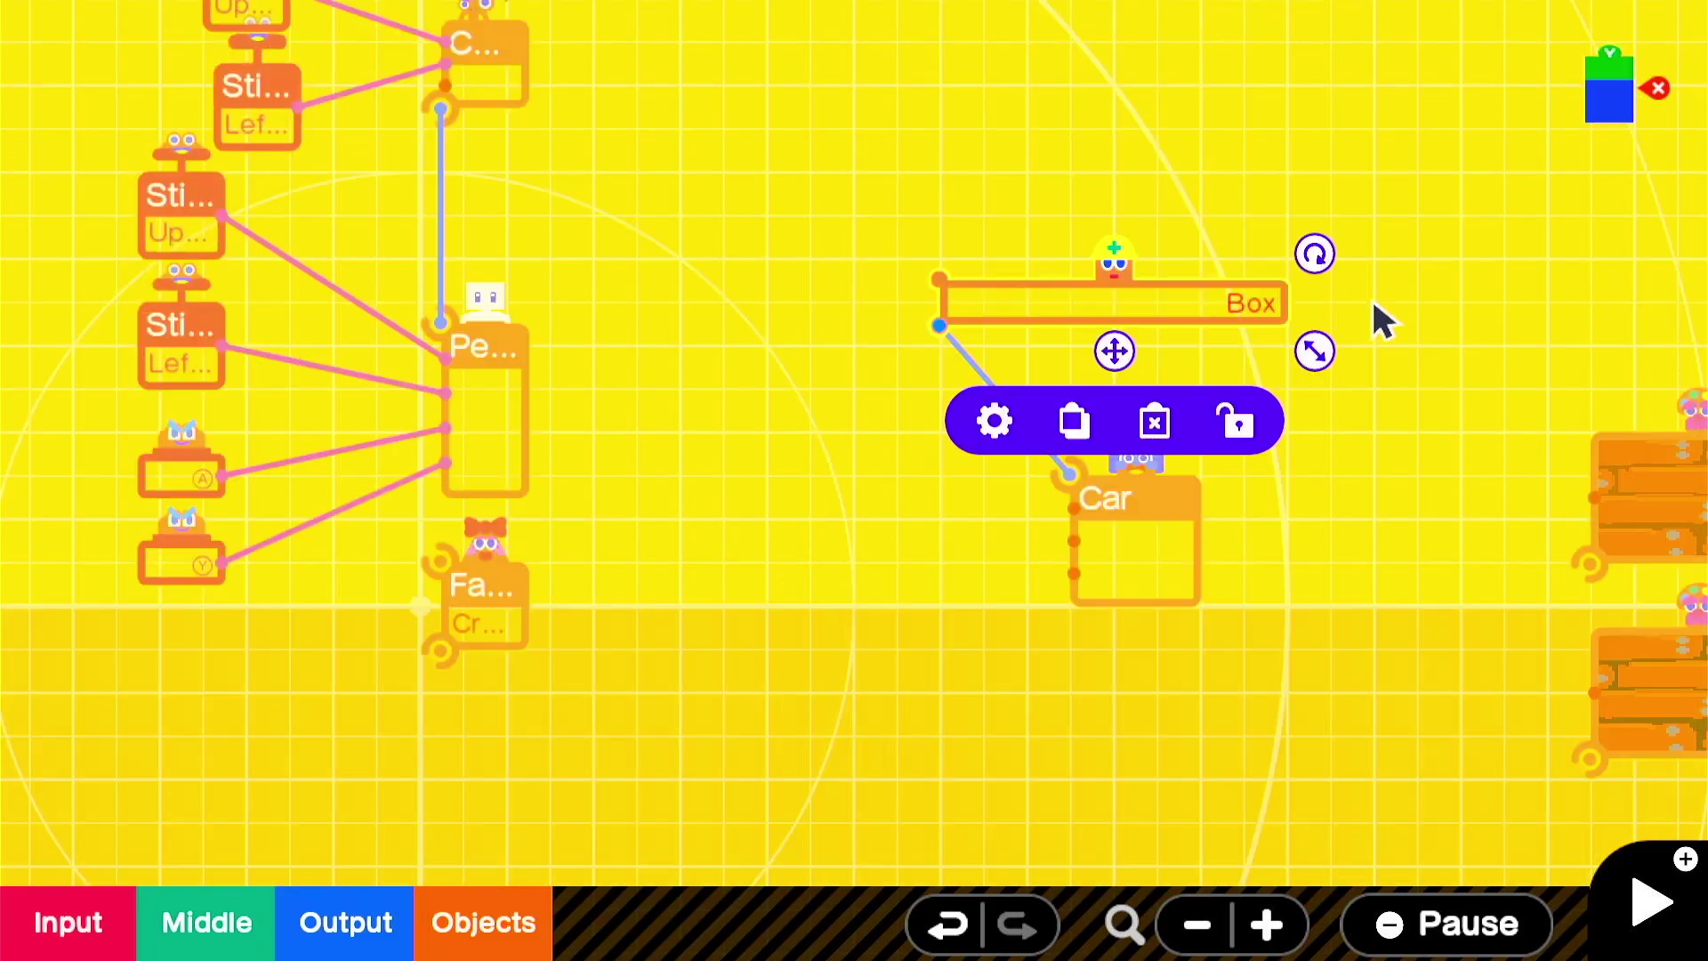
# Duplicate the flat platform box and place the copy in the open space above it, toward the brick blocks.
pyautogui.moveTo(1233, 295); pyautogui.dragTo(1254, 355)
pyautogui.moveTo(1399, 402); pyautogui.dragTo(1314, 478)
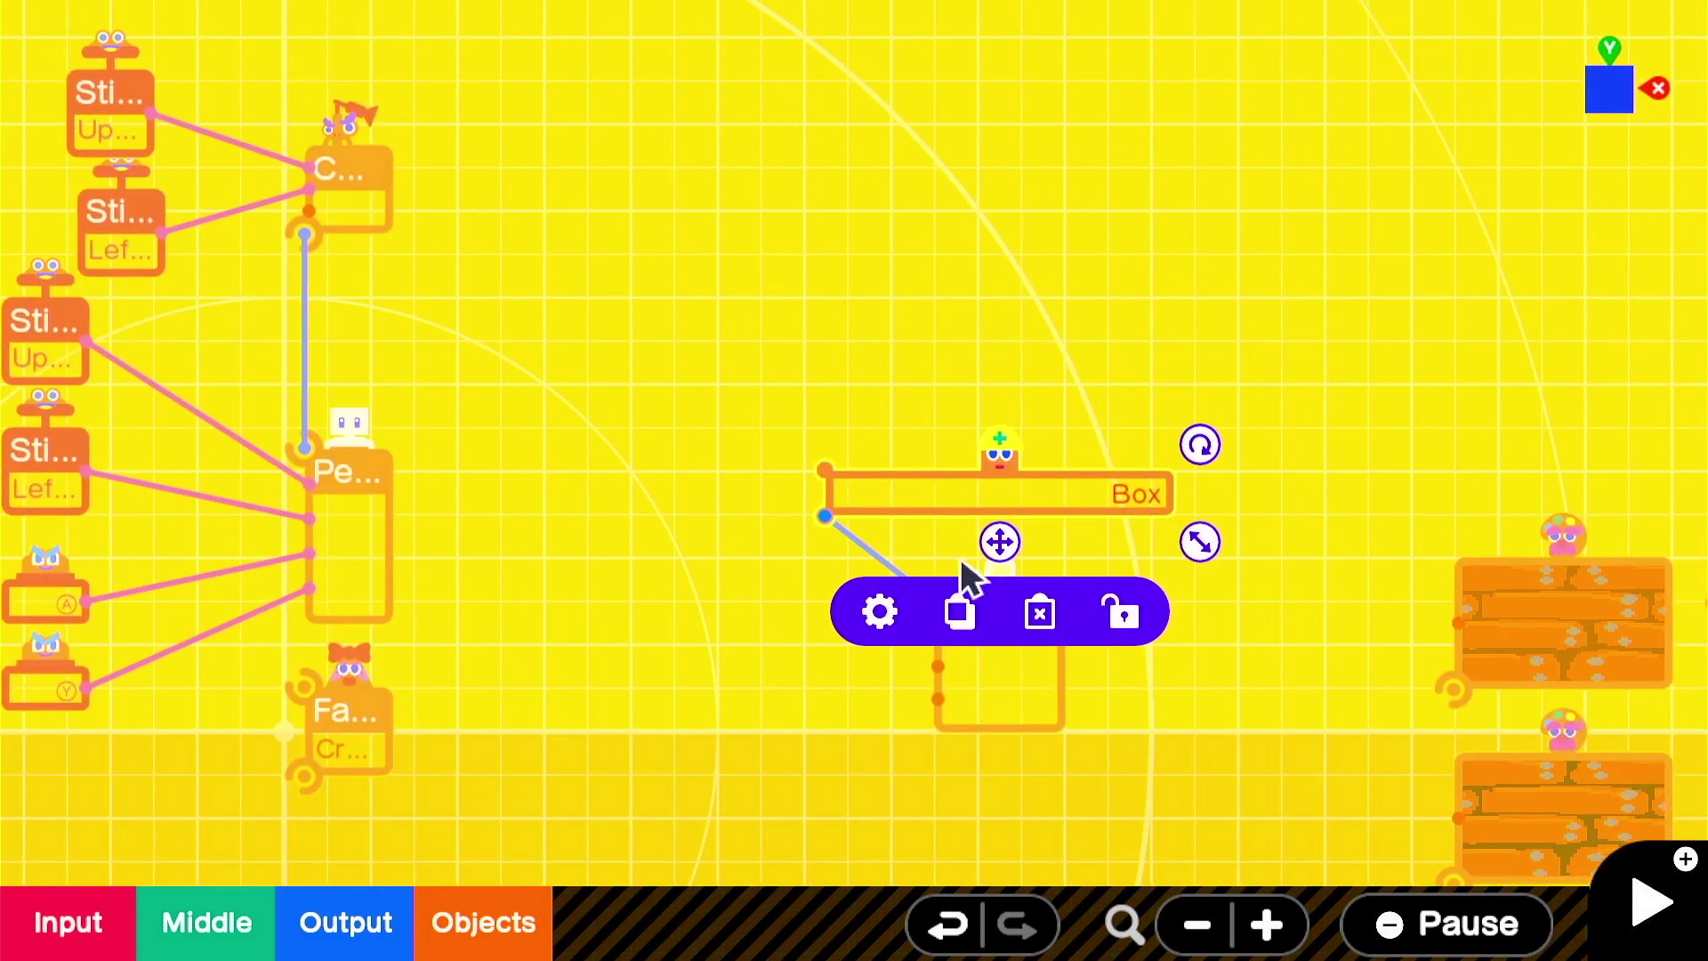
pyautogui.click(959, 612)
pyautogui.moveTo(1041, 582); pyautogui.dragTo(1258, 450)
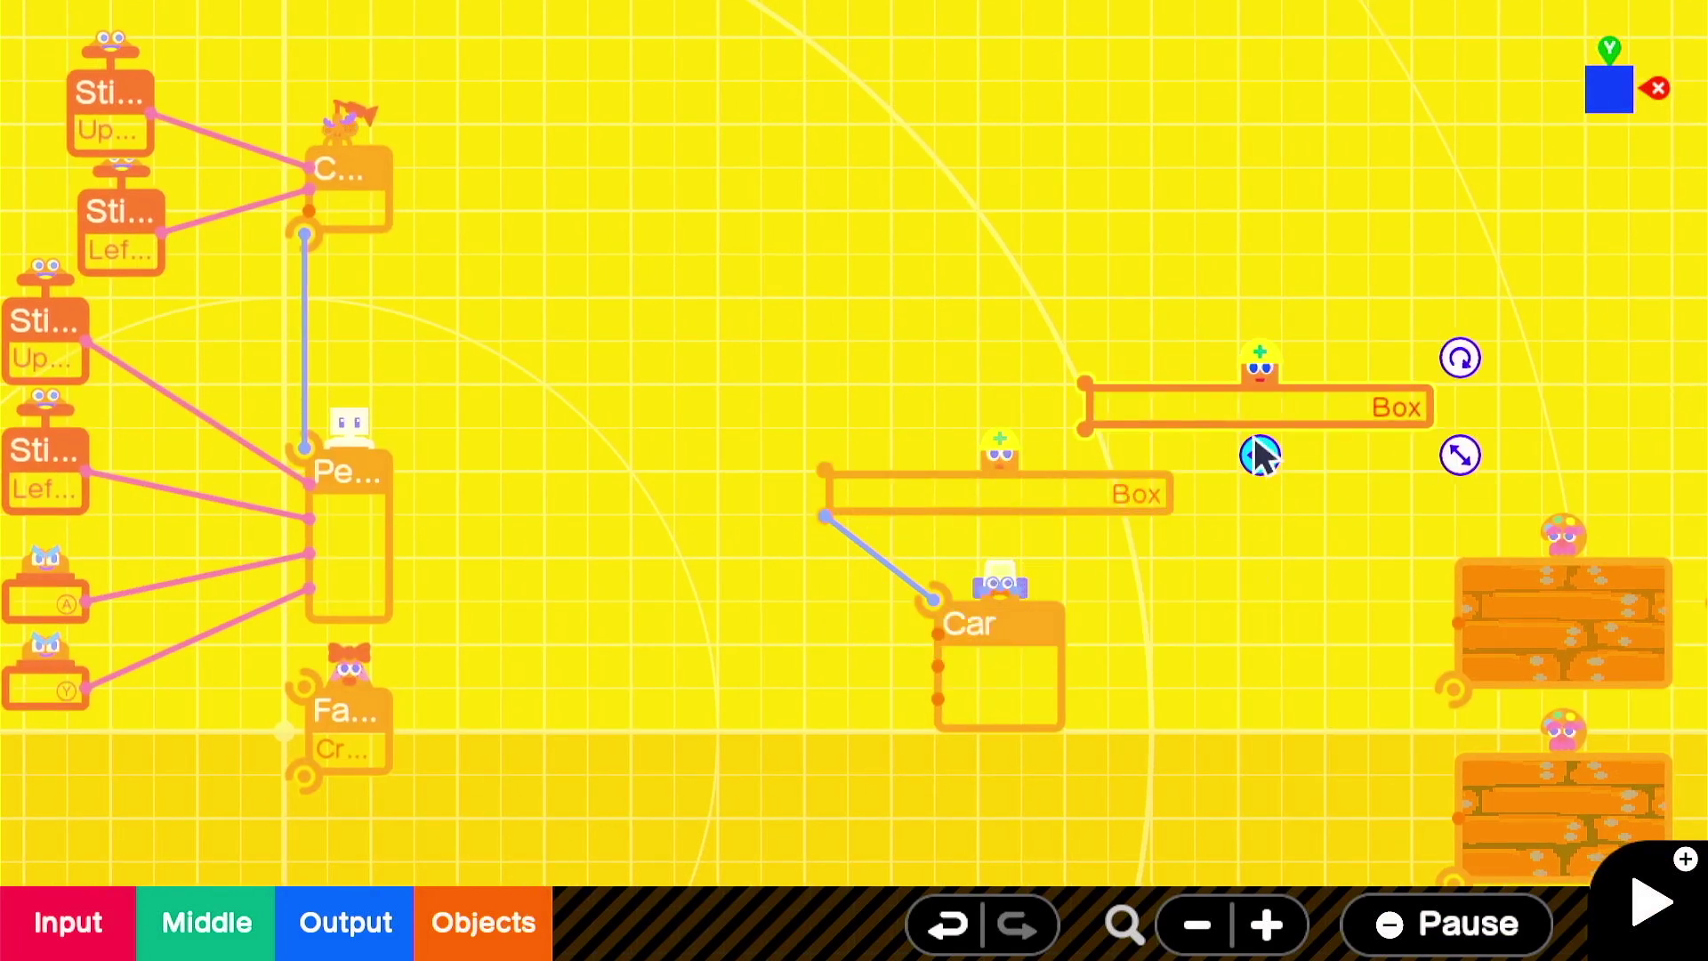
# Resize the copied box into a thin upright wall 0.20 m wide and 0.80 m high.
pyautogui.moveTo(1459, 452); pyautogui.dragTo(1307, 495)
pyautogui.press('Tab')
pyautogui.press('y')
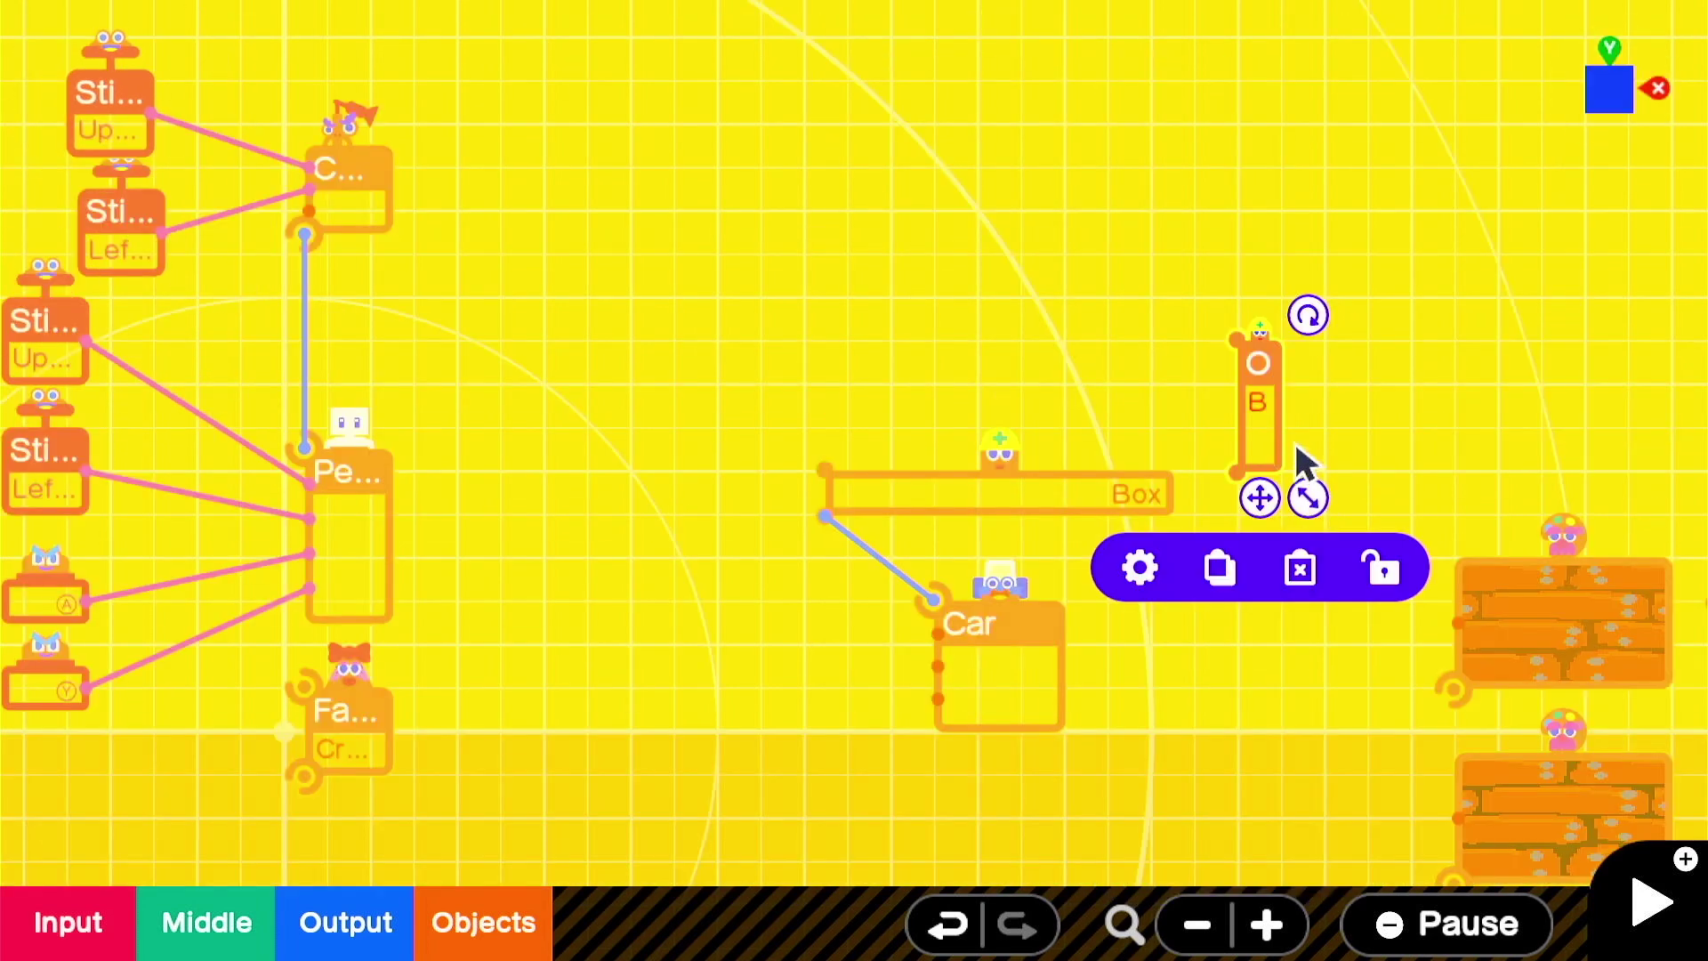
pyautogui.press('y')
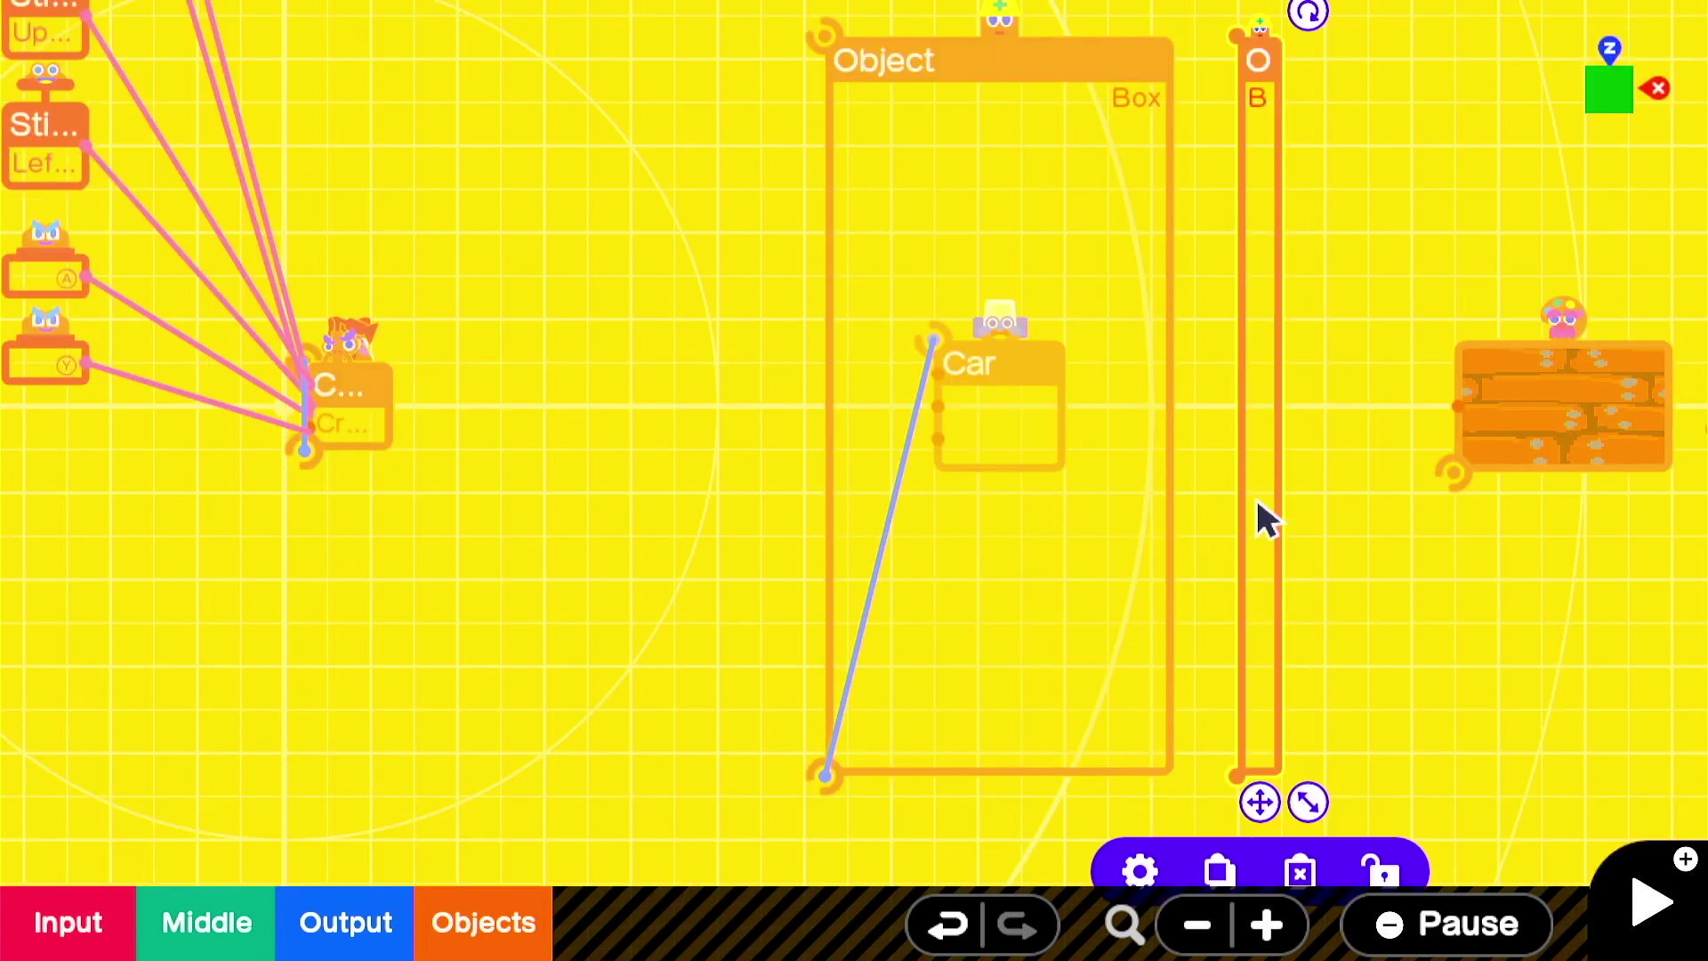
pyautogui.moveTo(1258, 515)
pyautogui.mouseDown()
pyautogui.moveTo(1197, 512)
pyautogui.moveTo(1281, 485)
pyautogui.moveTo(1135, 468)
pyautogui.moveTo(1150, 490)
pyautogui.moveTo(1134, 485)
pyautogui.moveTo(1285, 449)
pyautogui.moveTo(1250, 492)
pyautogui.mouseUp()
pyautogui.press('y')
pyautogui.click(1142, 549)
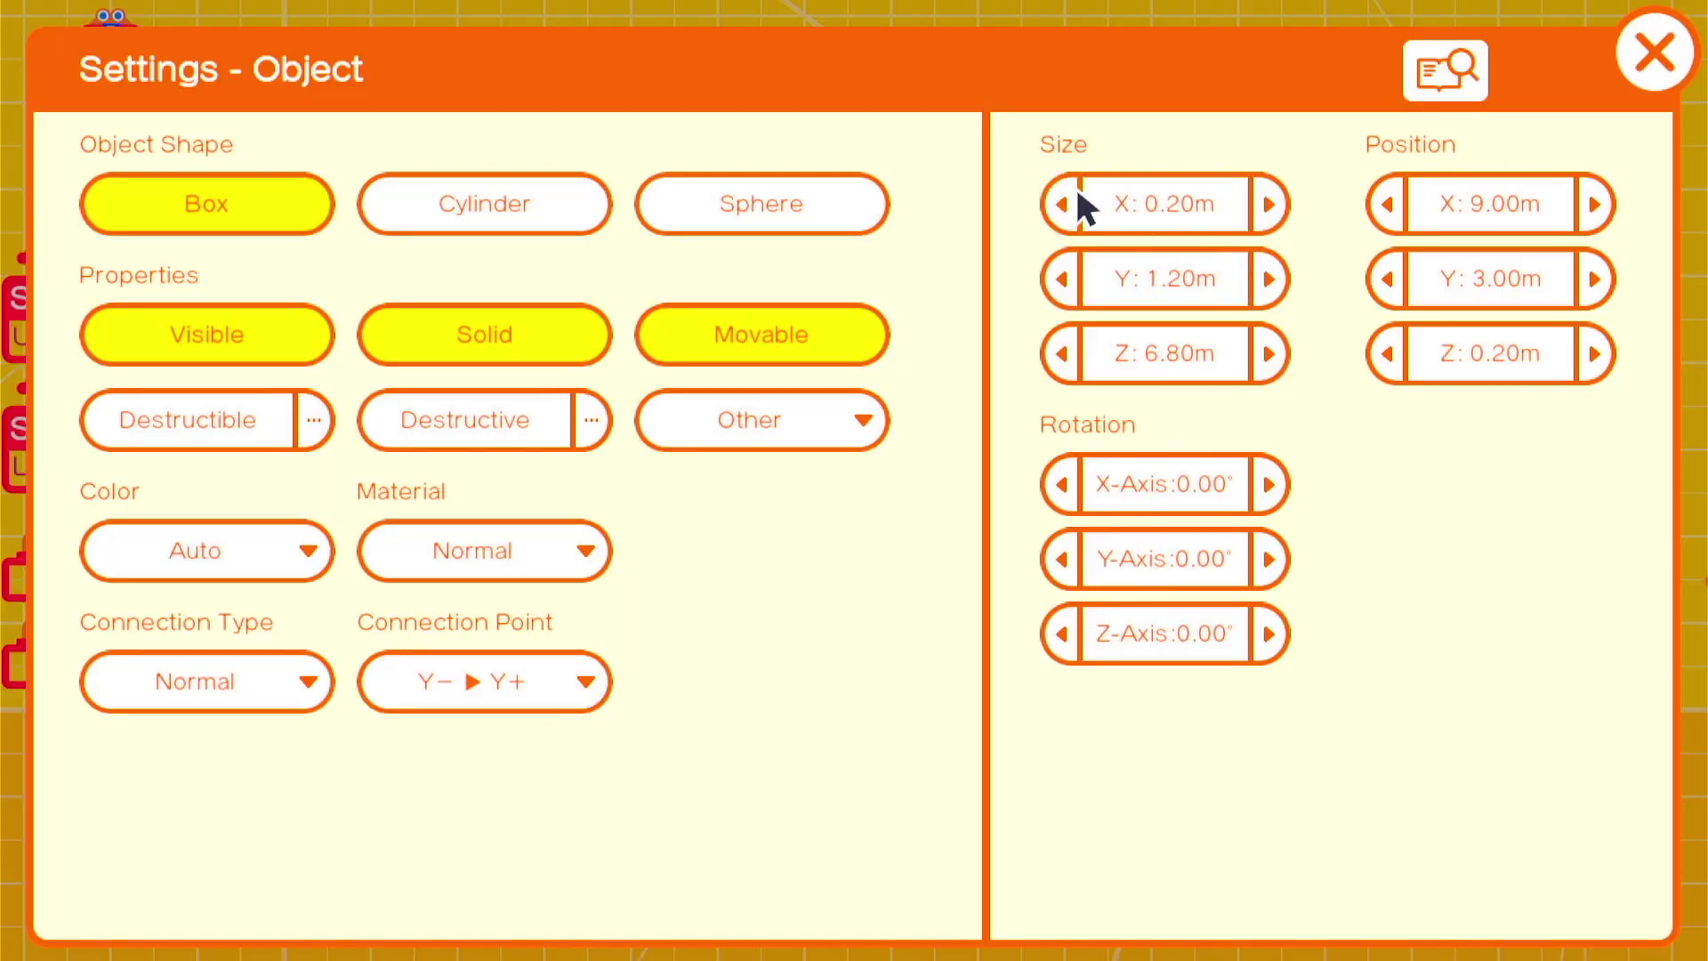
pyautogui.click(1063, 278)
pyautogui.click(1621, 62)
# Duplicate the thin wall and place the copy diagonally above the original, toward the brick blocks.
pyautogui.scroll(2, 1159, 449)
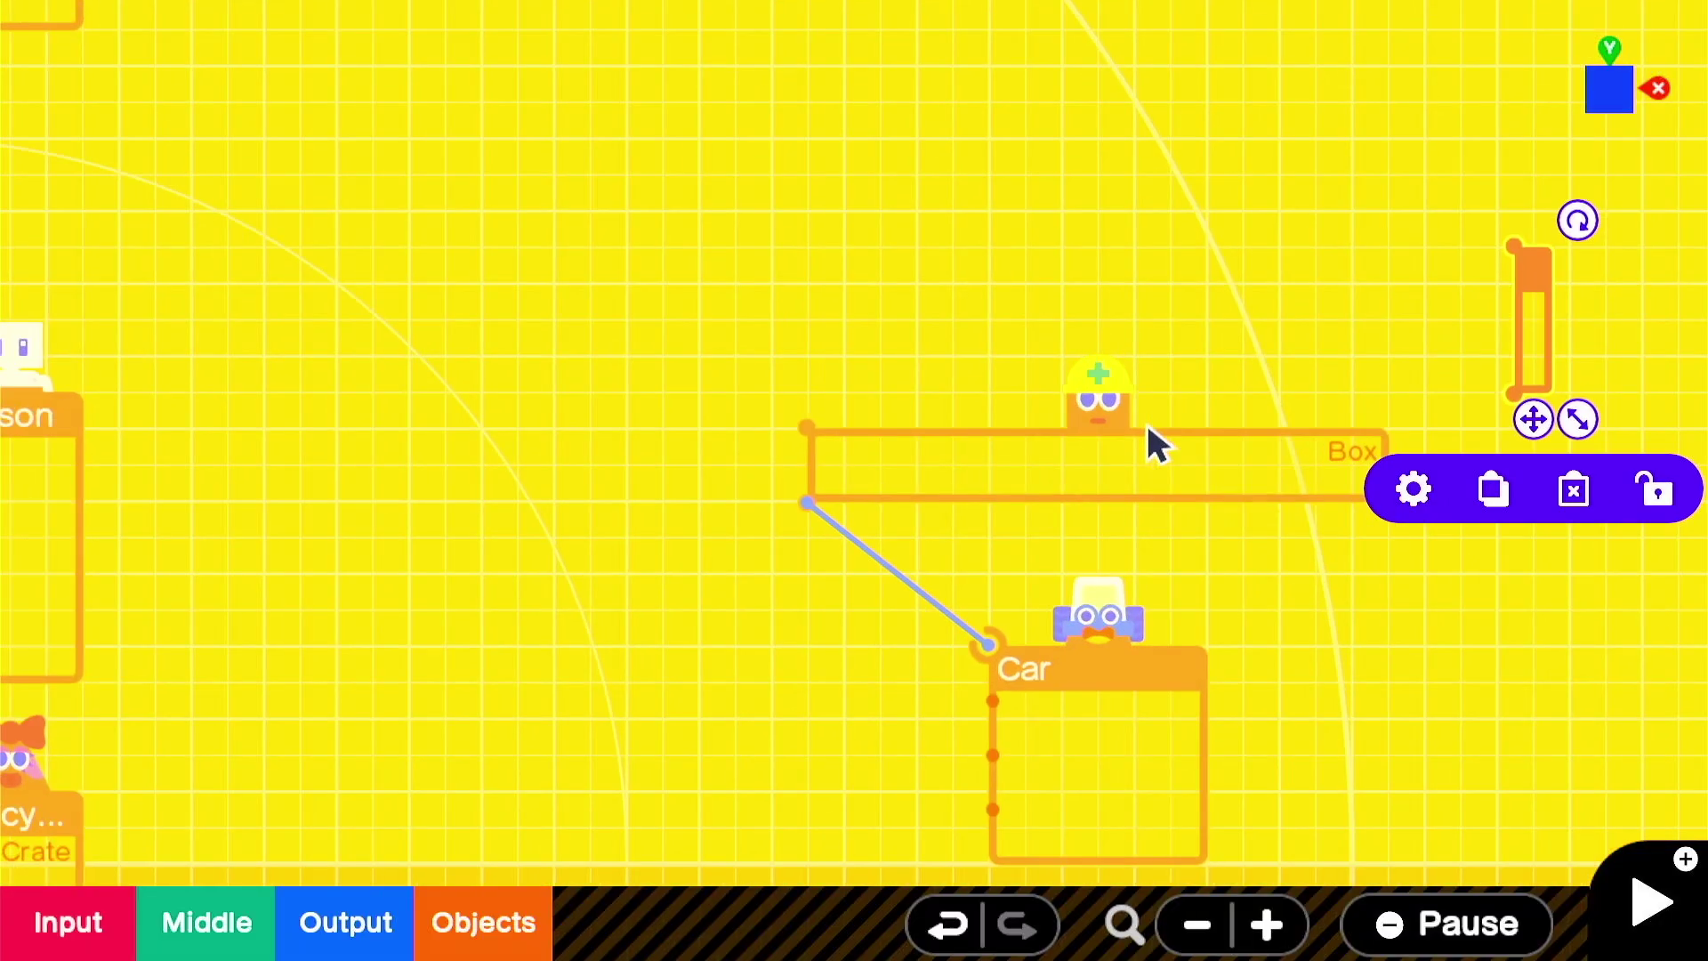
pyautogui.moveTo(1210, 229); pyautogui.dragTo(998, 272)
pyautogui.click(1281, 531)
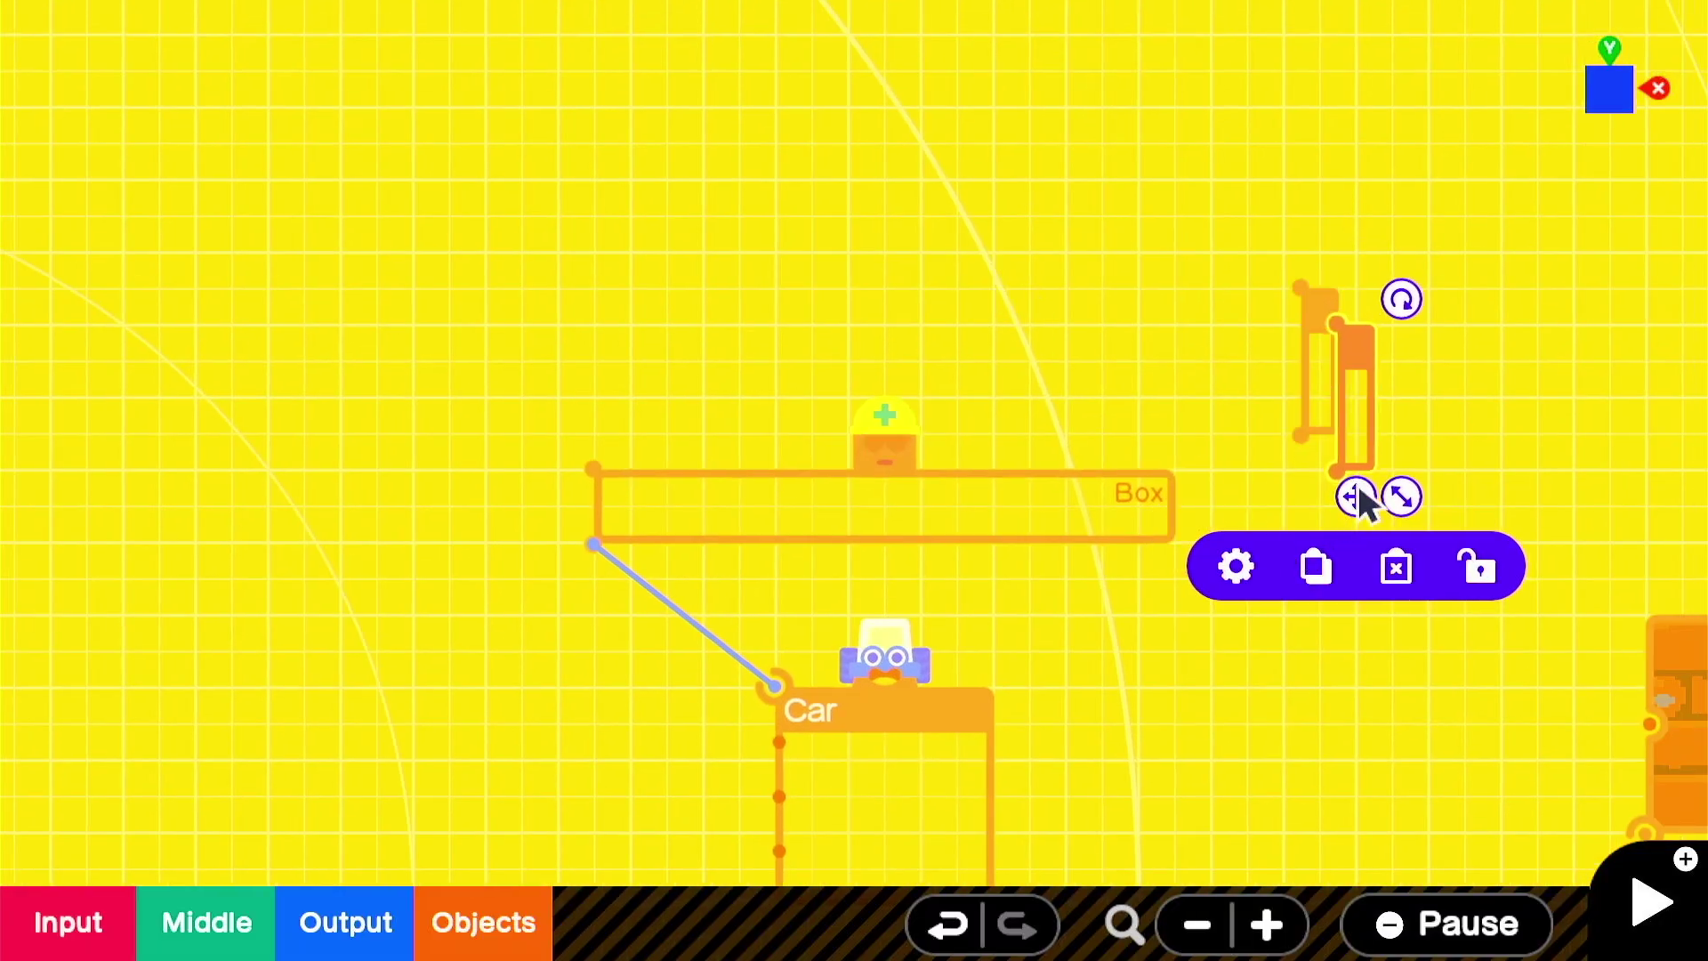
pyautogui.moveTo(1353, 496); pyautogui.dragTo(1417, 369)
# Connect the lower thin wall to the platform box and set its connection point to X− ▶ X+.
pyautogui.click(1304, 320)
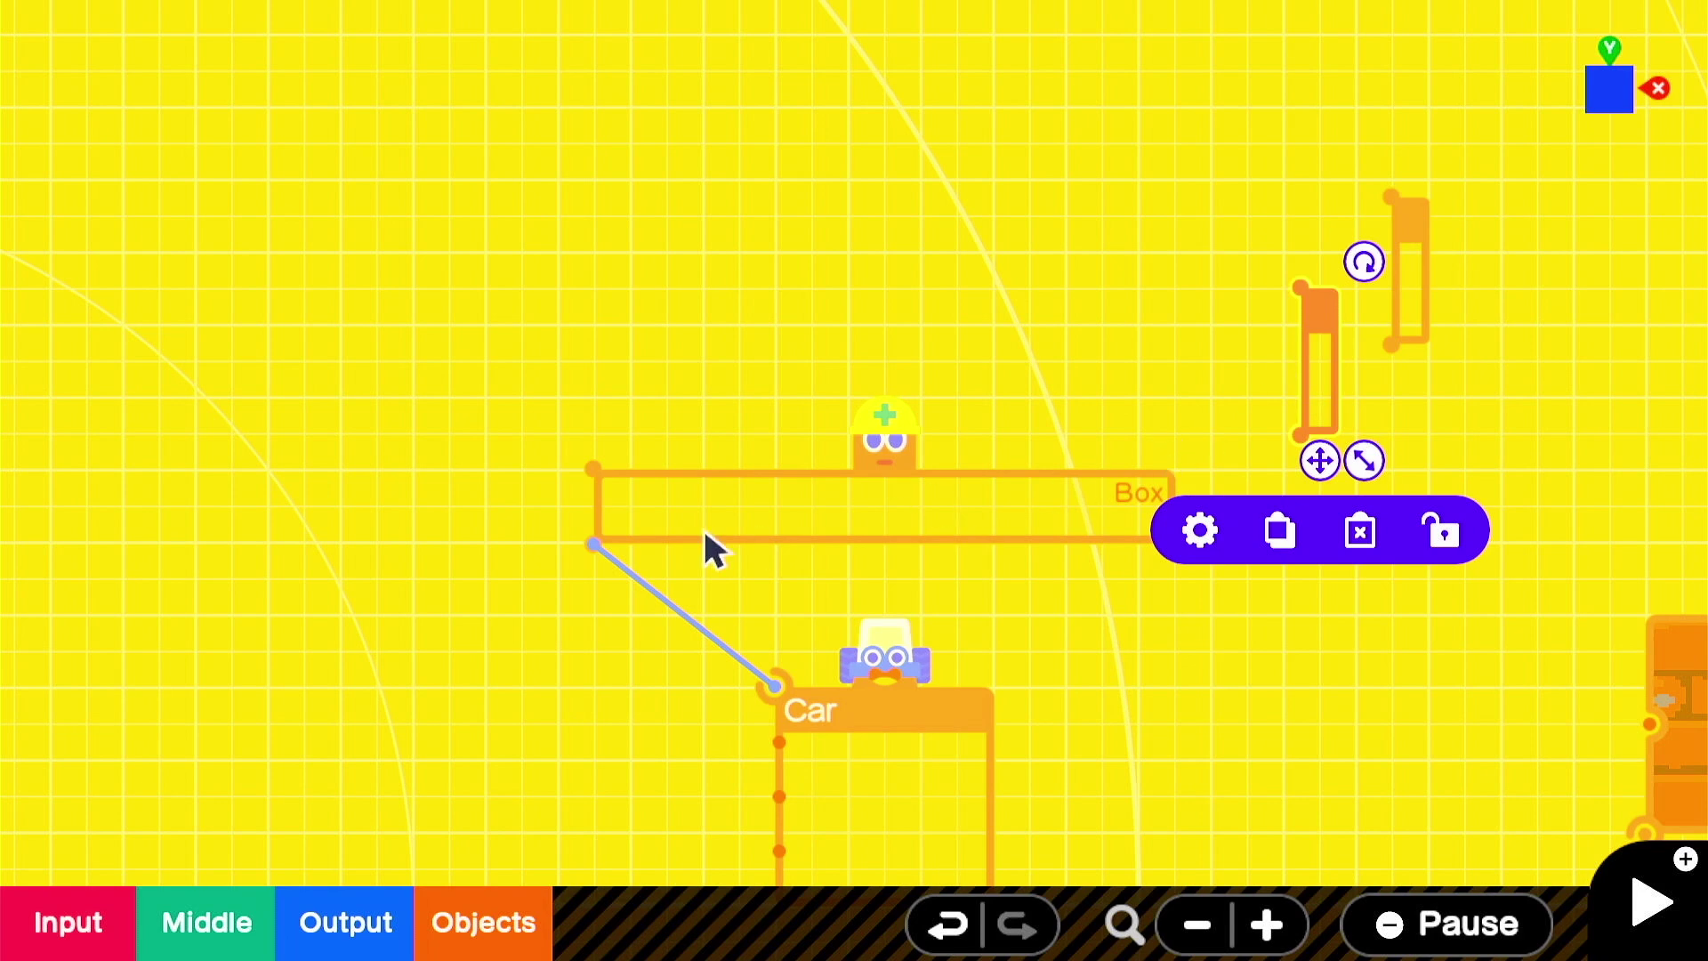
pyautogui.moveTo(594, 476); pyautogui.dragTo(1242, 470)
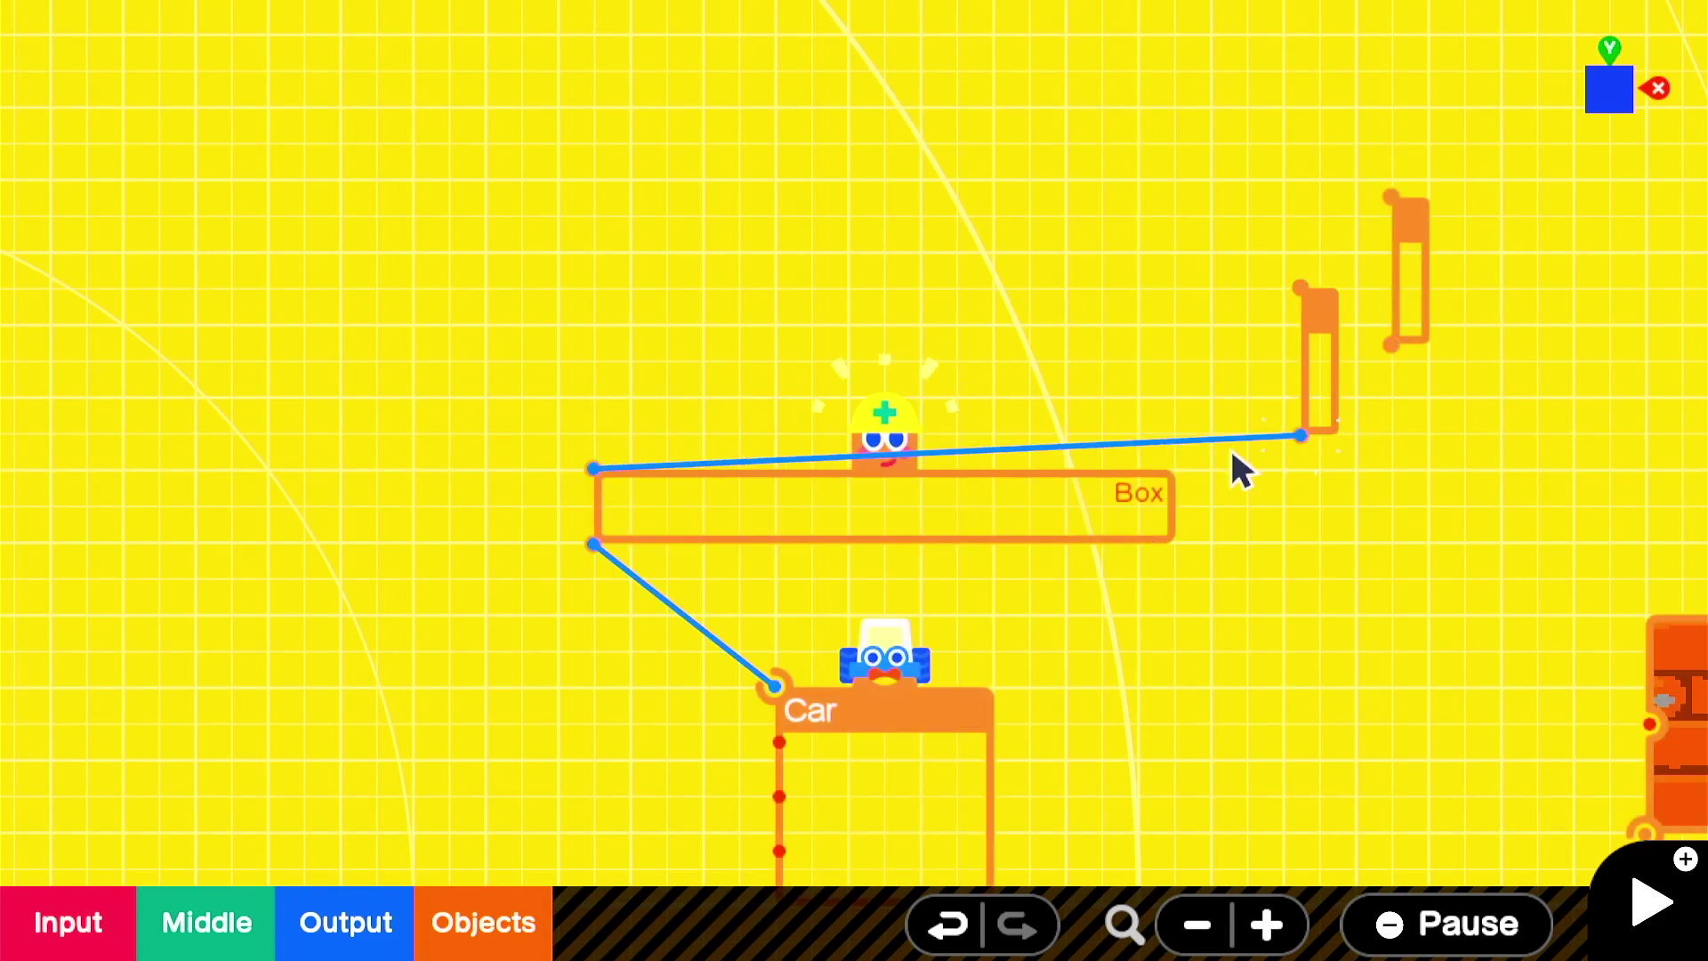
pyautogui.click(1308, 396)
pyautogui.click(1217, 529)
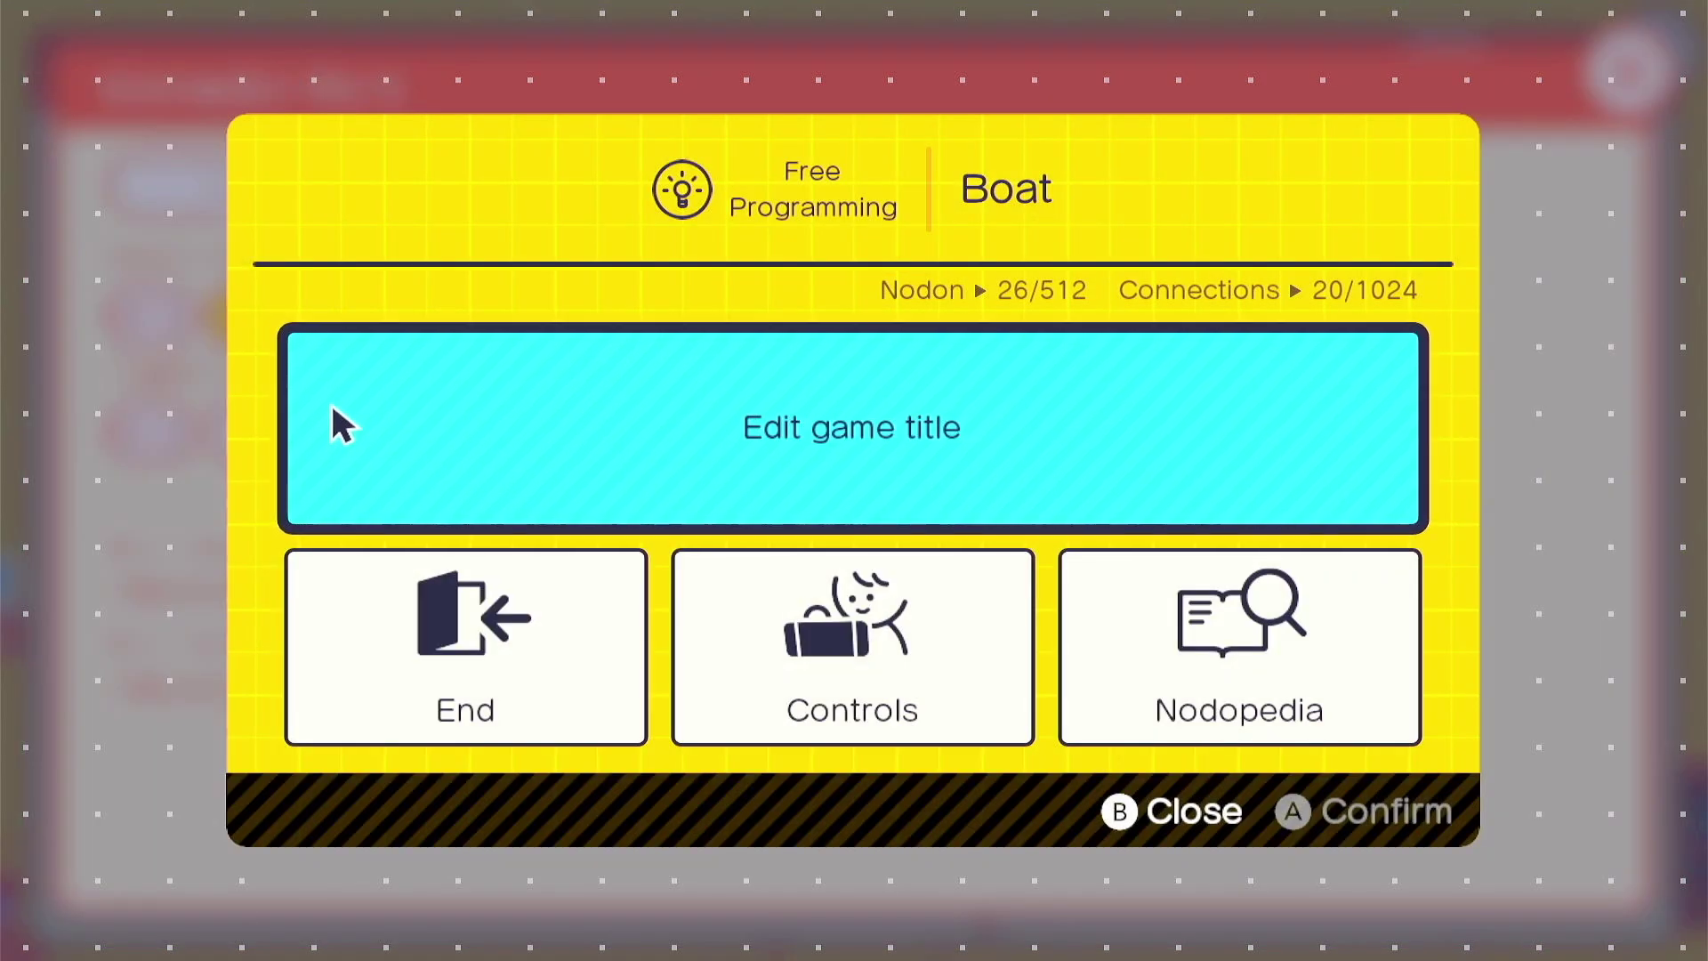
pyautogui.press('b')
pyautogui.press('Escape')
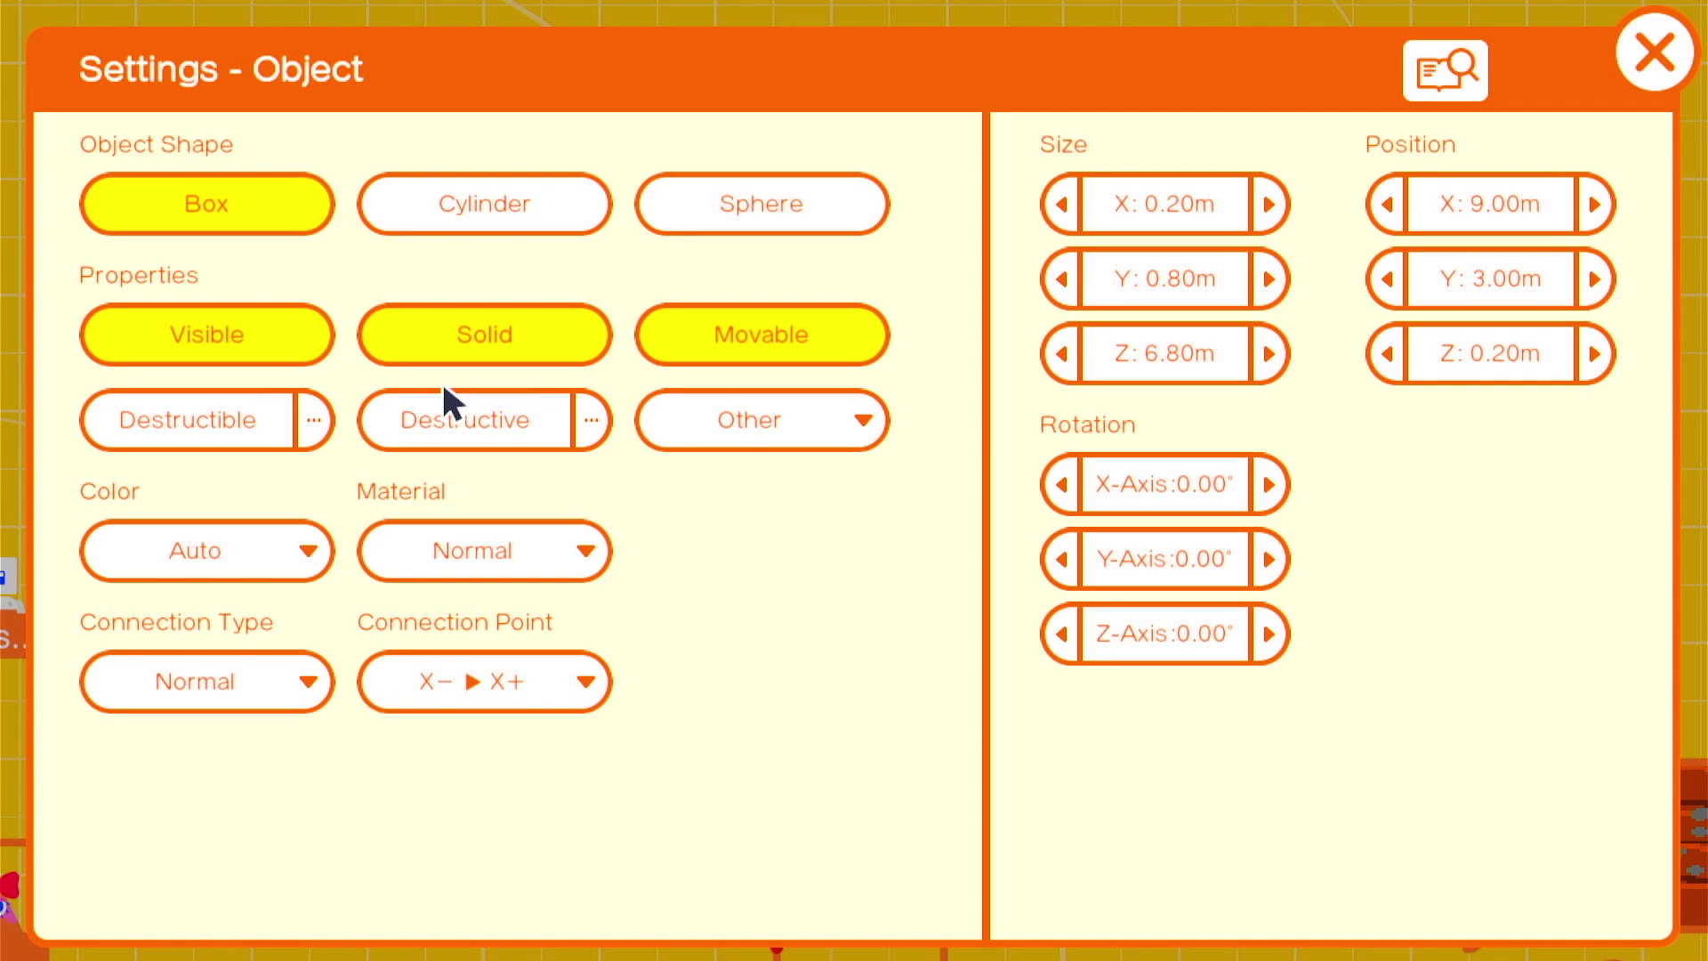
pyautogui.press('Escape')
# Run the game to check how the thin wall attaches to the platform, and return to the programming view.
pyautogui.press('+')
pyautogui.press('+')
pyautogui.press('+')
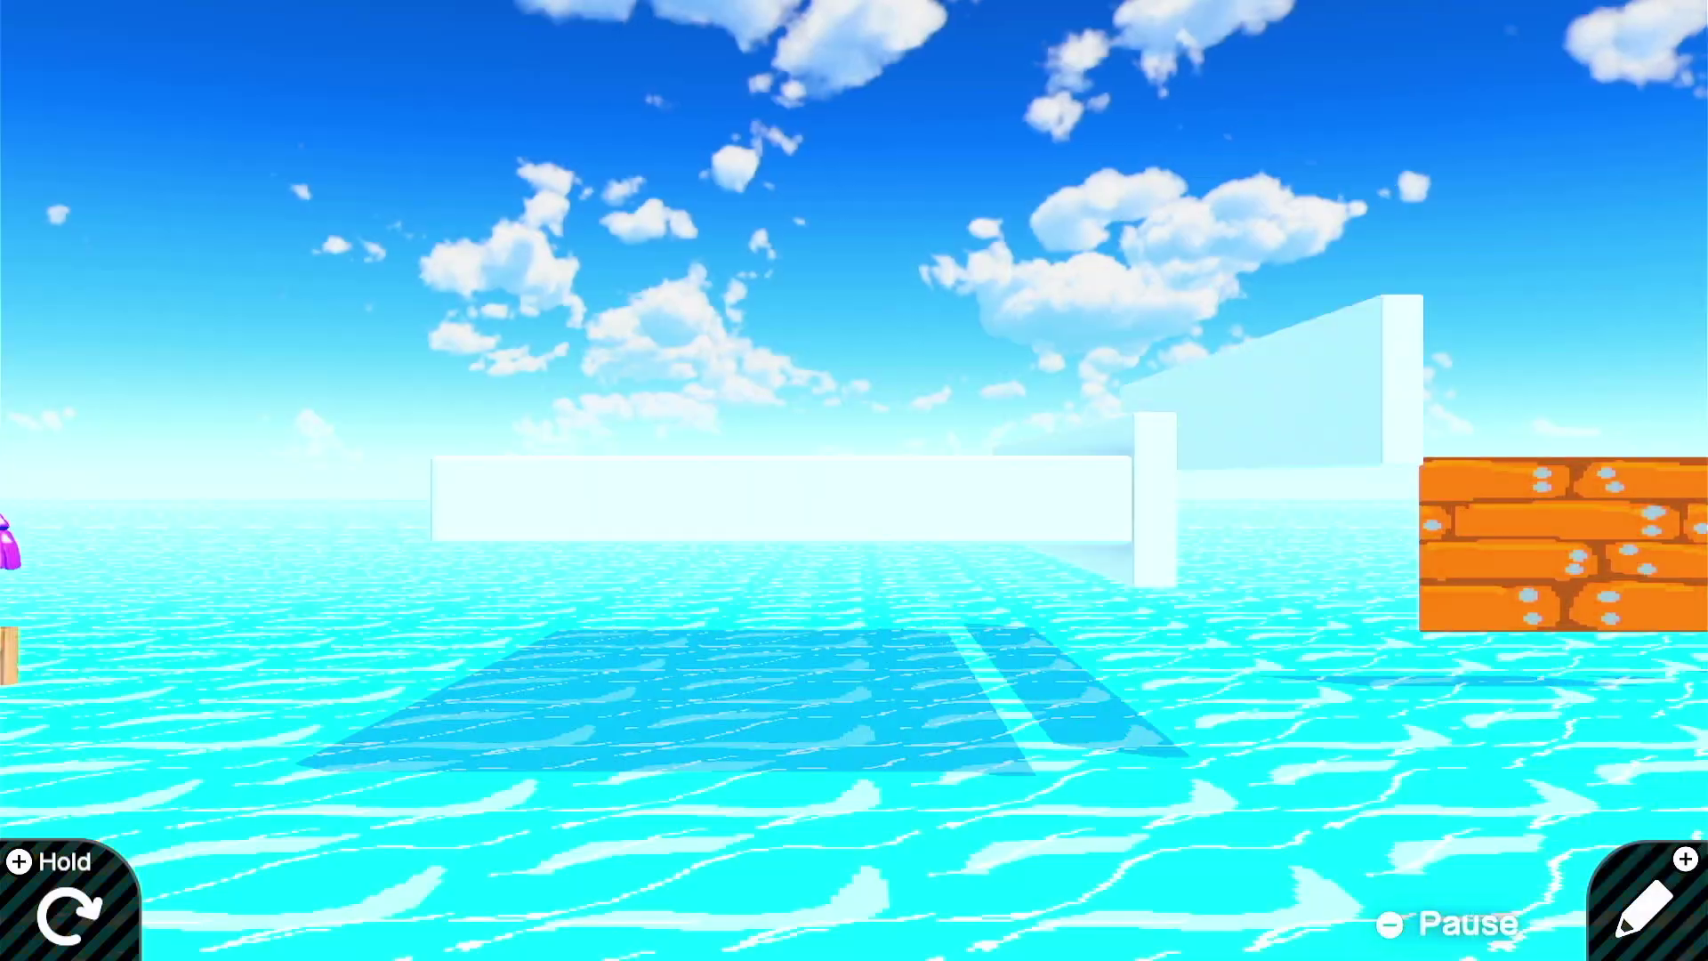
pyautogui.press('+')
# Connect the upper thin wall to the lower one, setting its own connection point to Center and the target to Y+.
pyautogui.moveTo(1139, 197); pyautogui.dragTo(1196, 249)
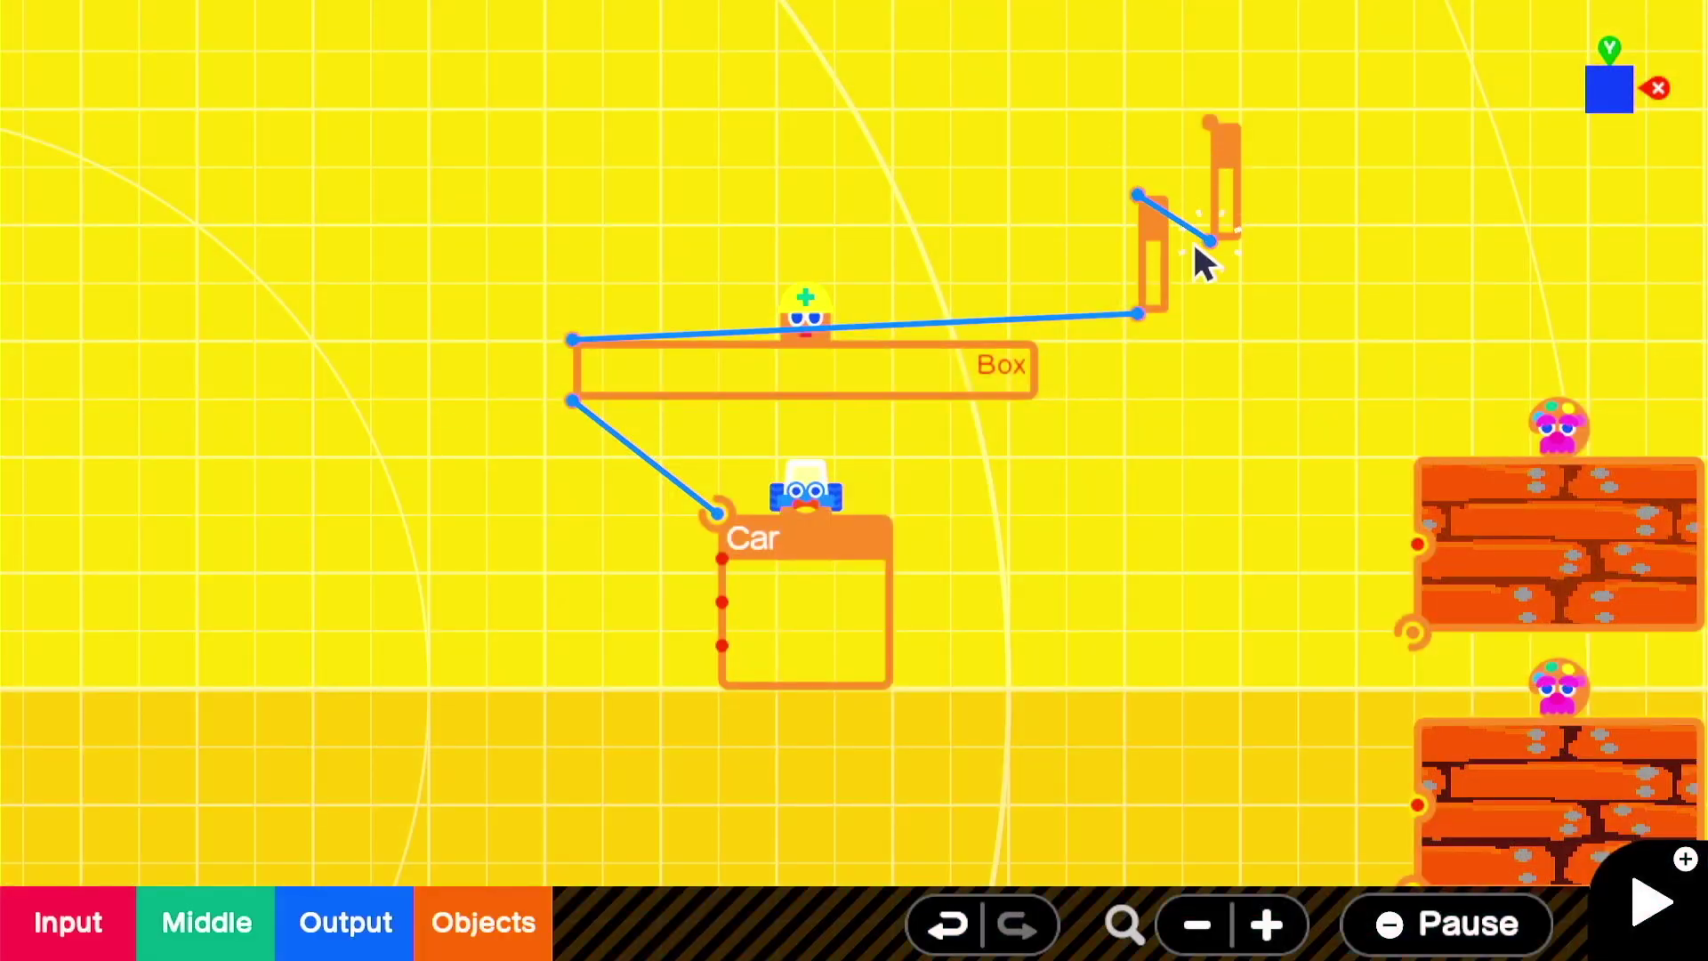
pyautogui.click(1223, 156)
pyautogui.moveTo(1177, 191); pyautogui.dragTo(1089, 160)
pyautogui.moveTo(1181, 387); pyautogui.dragTo(1274, 415)
pyautogui.click(1147, 495)
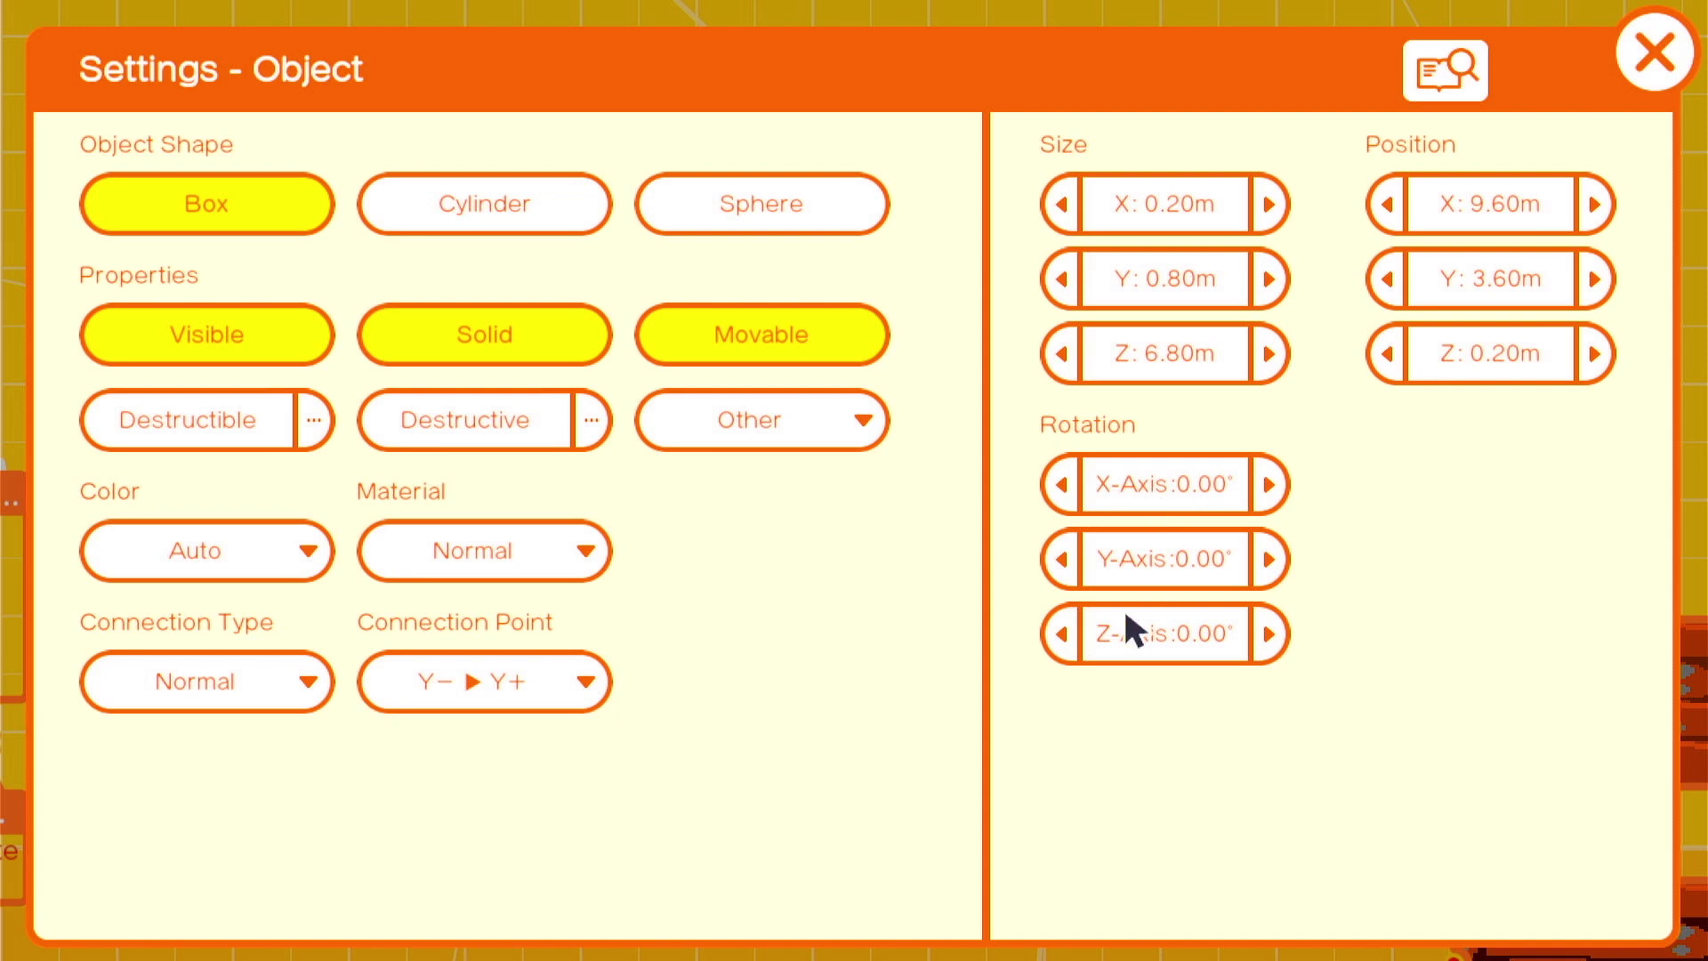
pyautogui.click(557, 679)
pyautogui.click(175, 318)
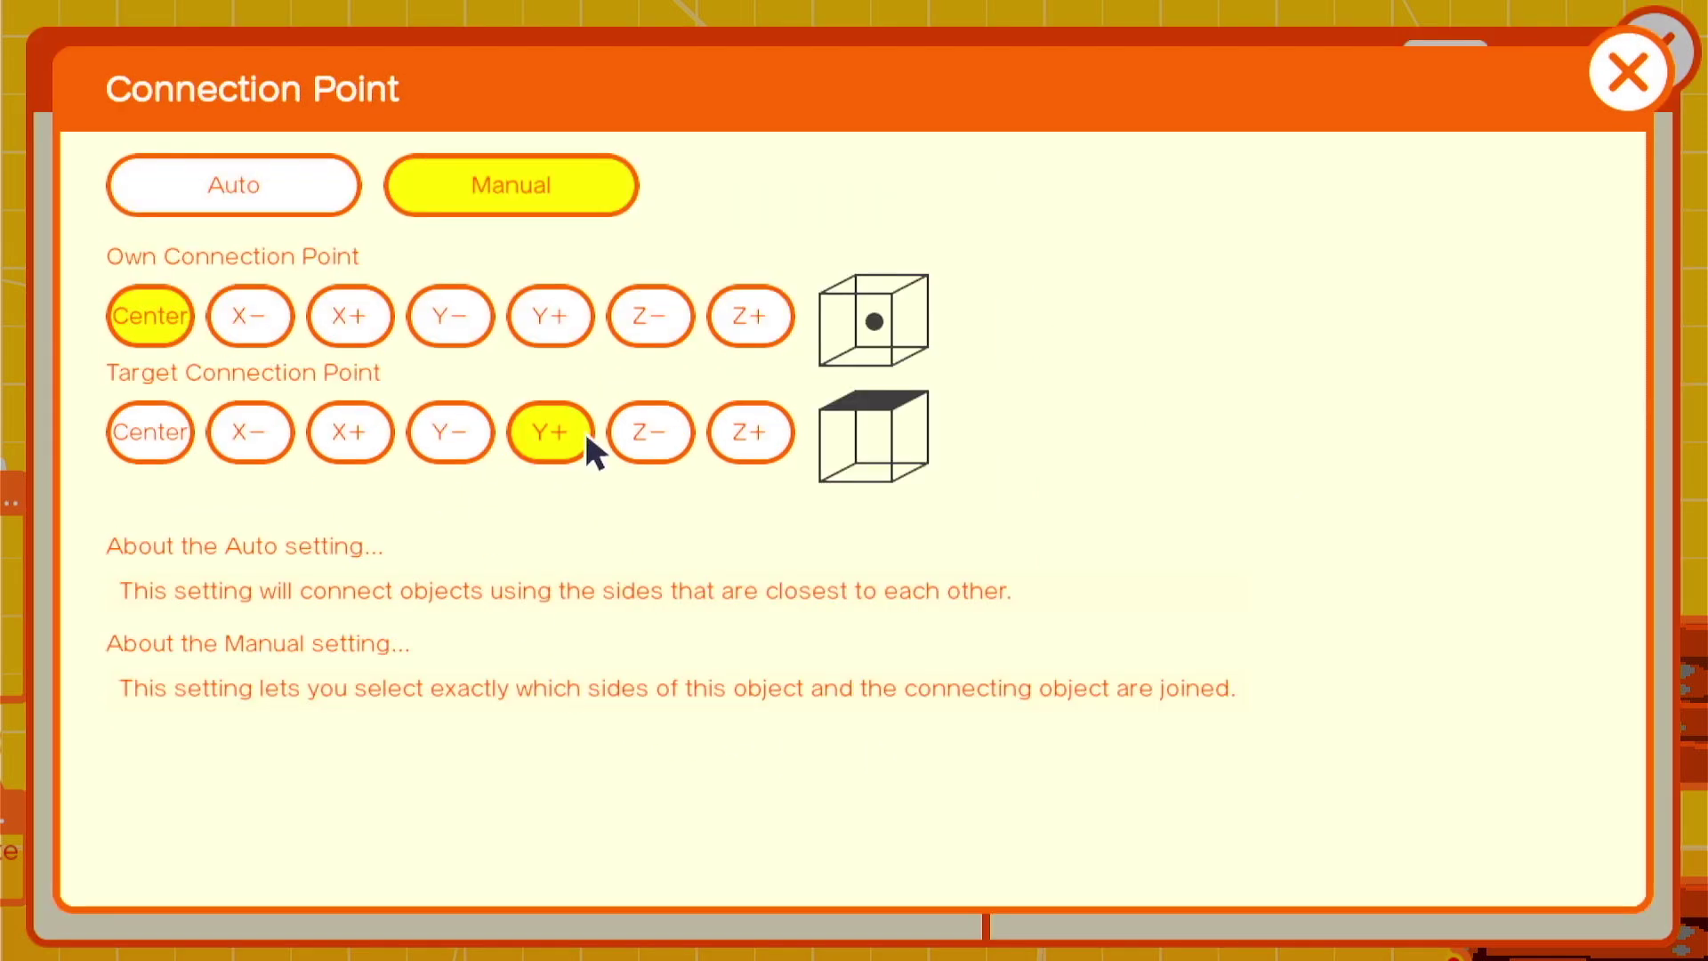
pyautogui.click(1621, 75)
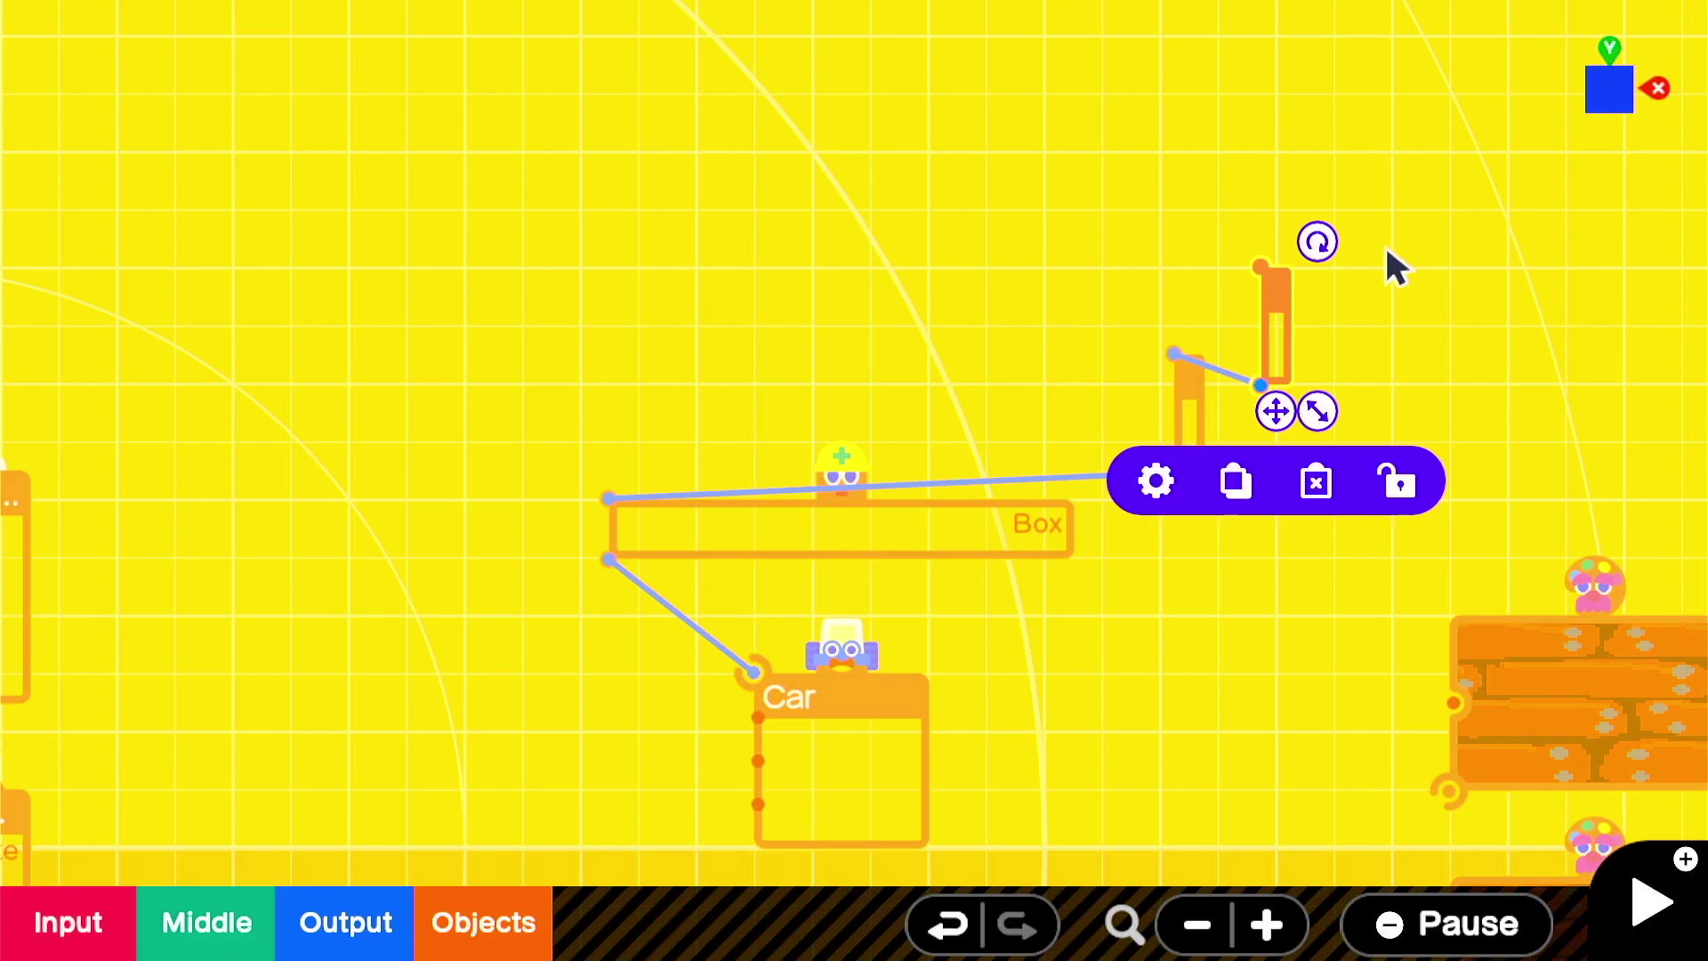
# Turn off the Solid property of the lower thin wall and check the stacked walls in the running game.
pyautogui.click(1184, 410)
pyautogui.click(1072, 570)
pyautogui.click(409, 353)
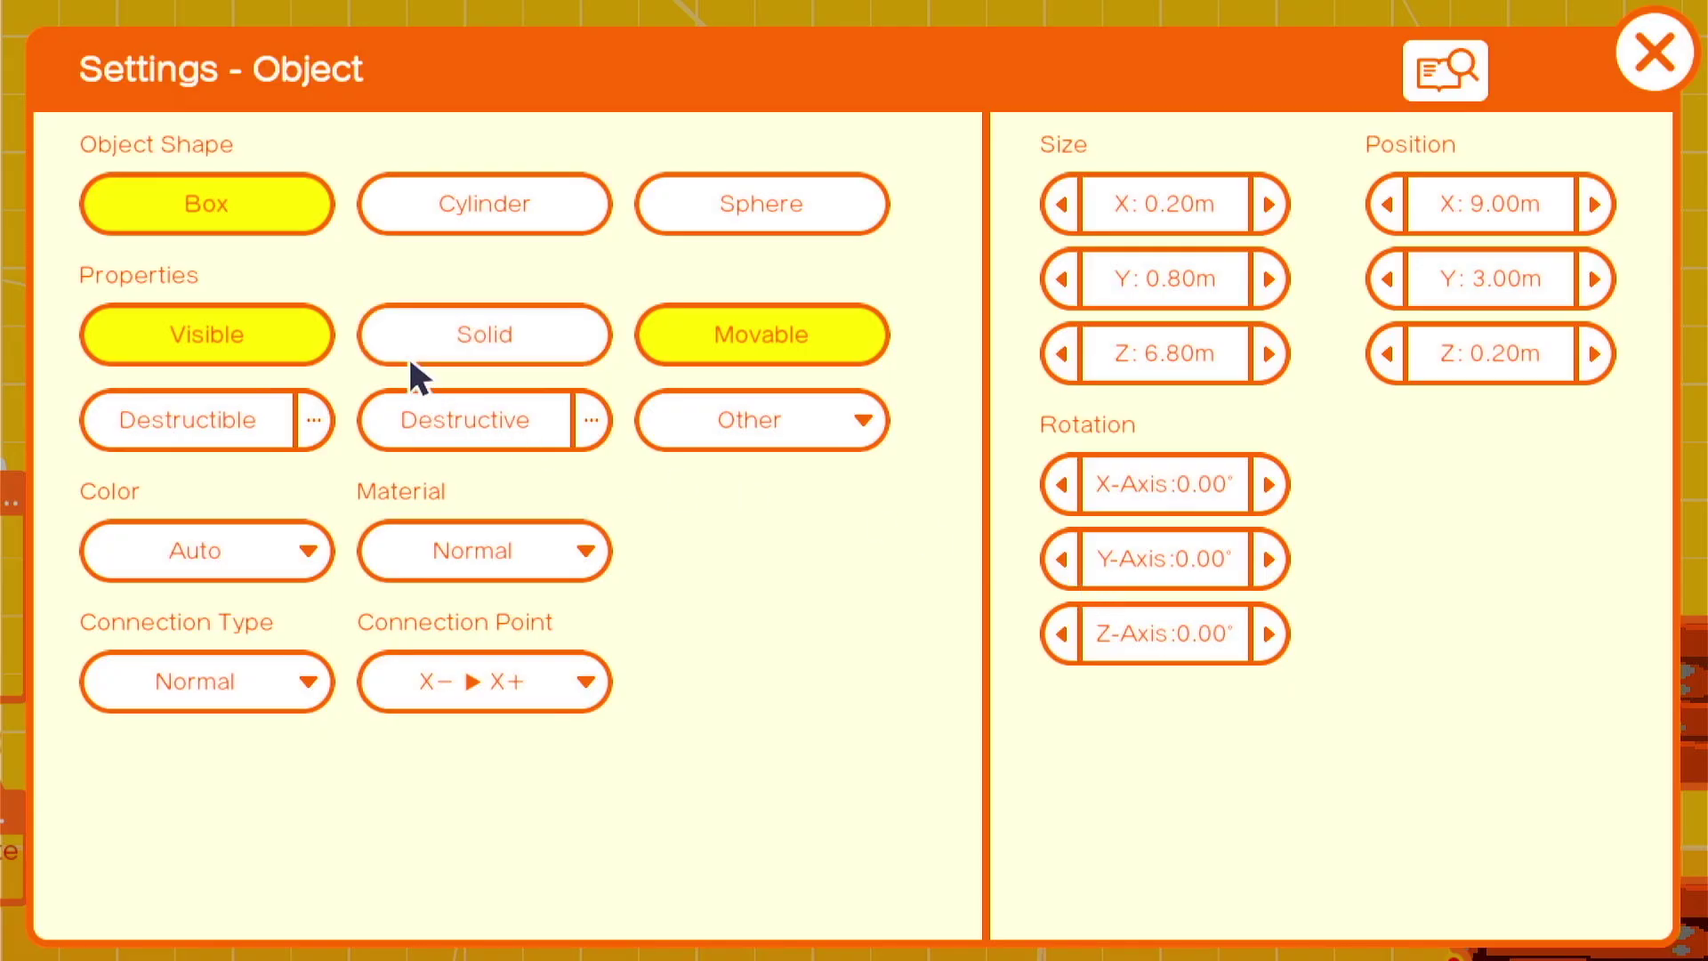
pyautogui.click(1653, 52)
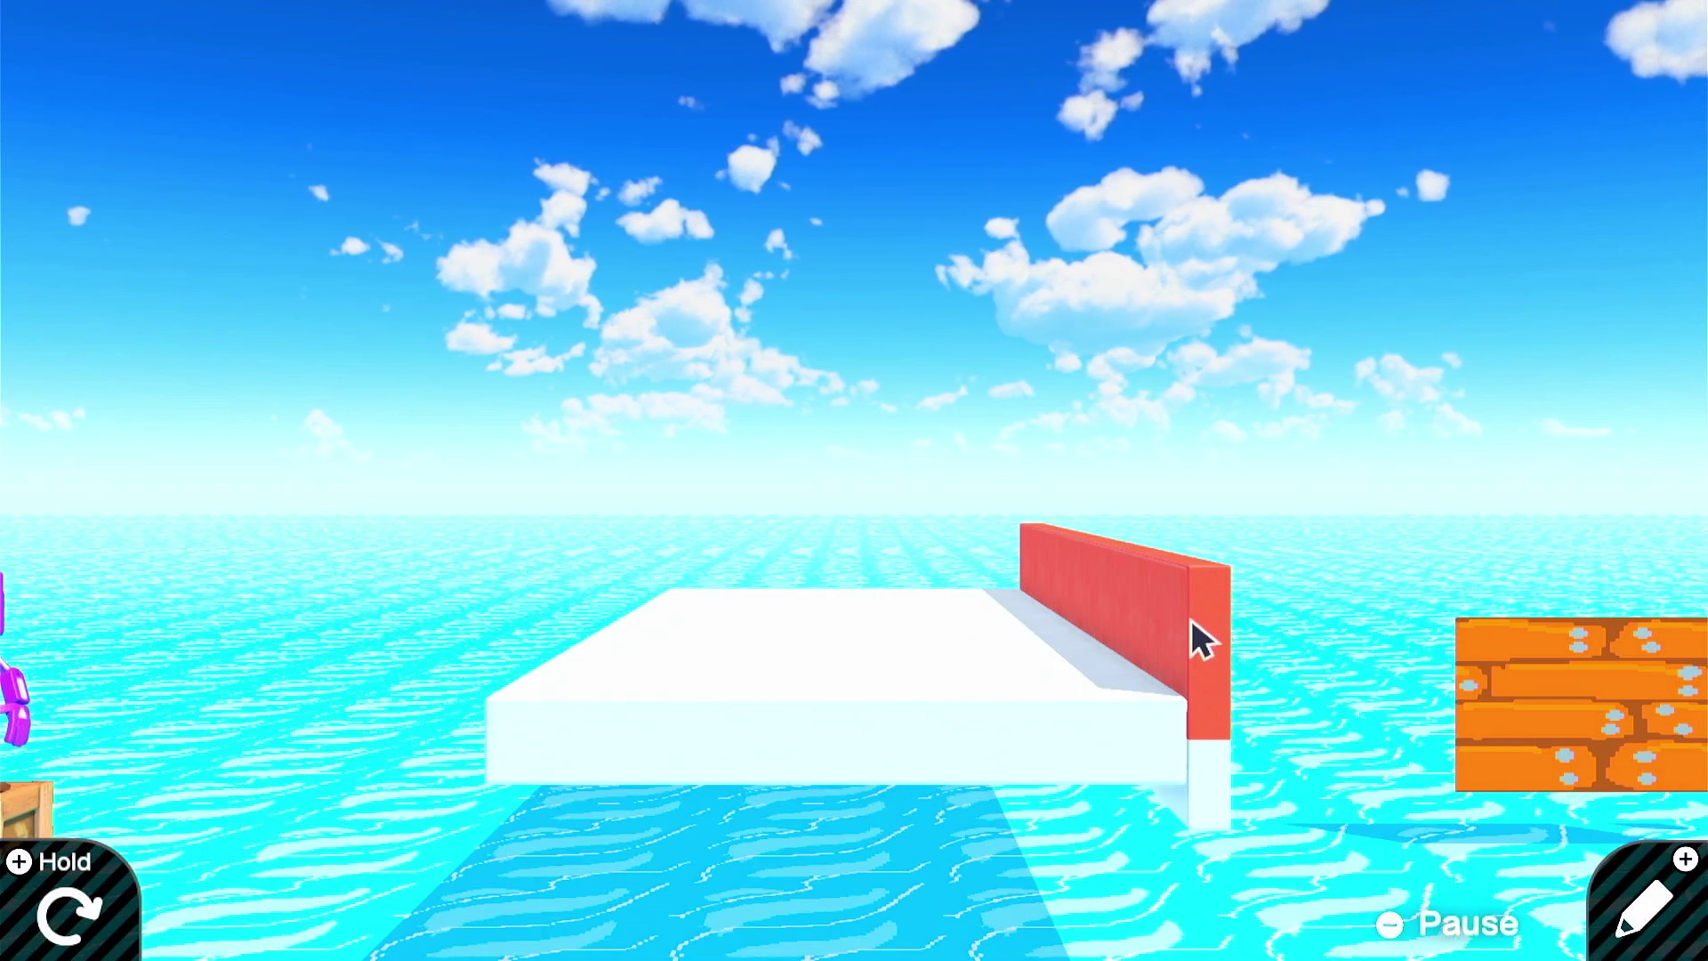
pyautogui.press('+')
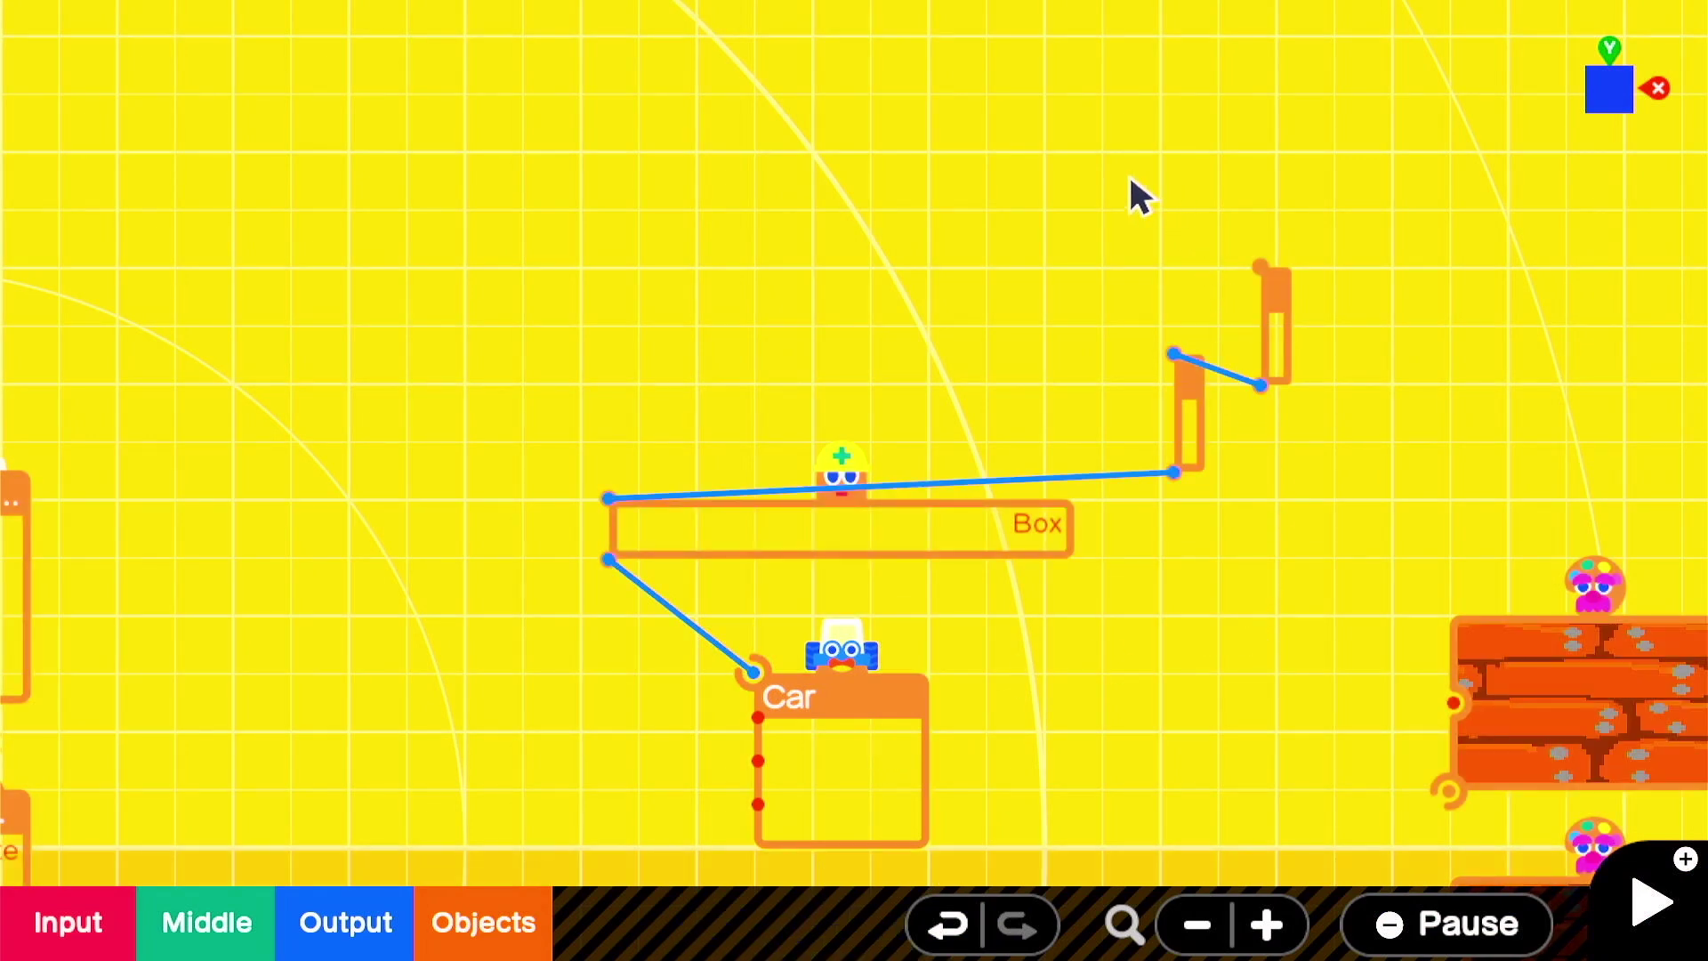
# Duplicate both connected thin walls, place the copies on the platform's opposite side, and connect the lower copy to the platform.
pyautogui.moveTo(1098, 181); pyautogui.dragTo(1343, 570)
pyautogui.click(1235, 481)
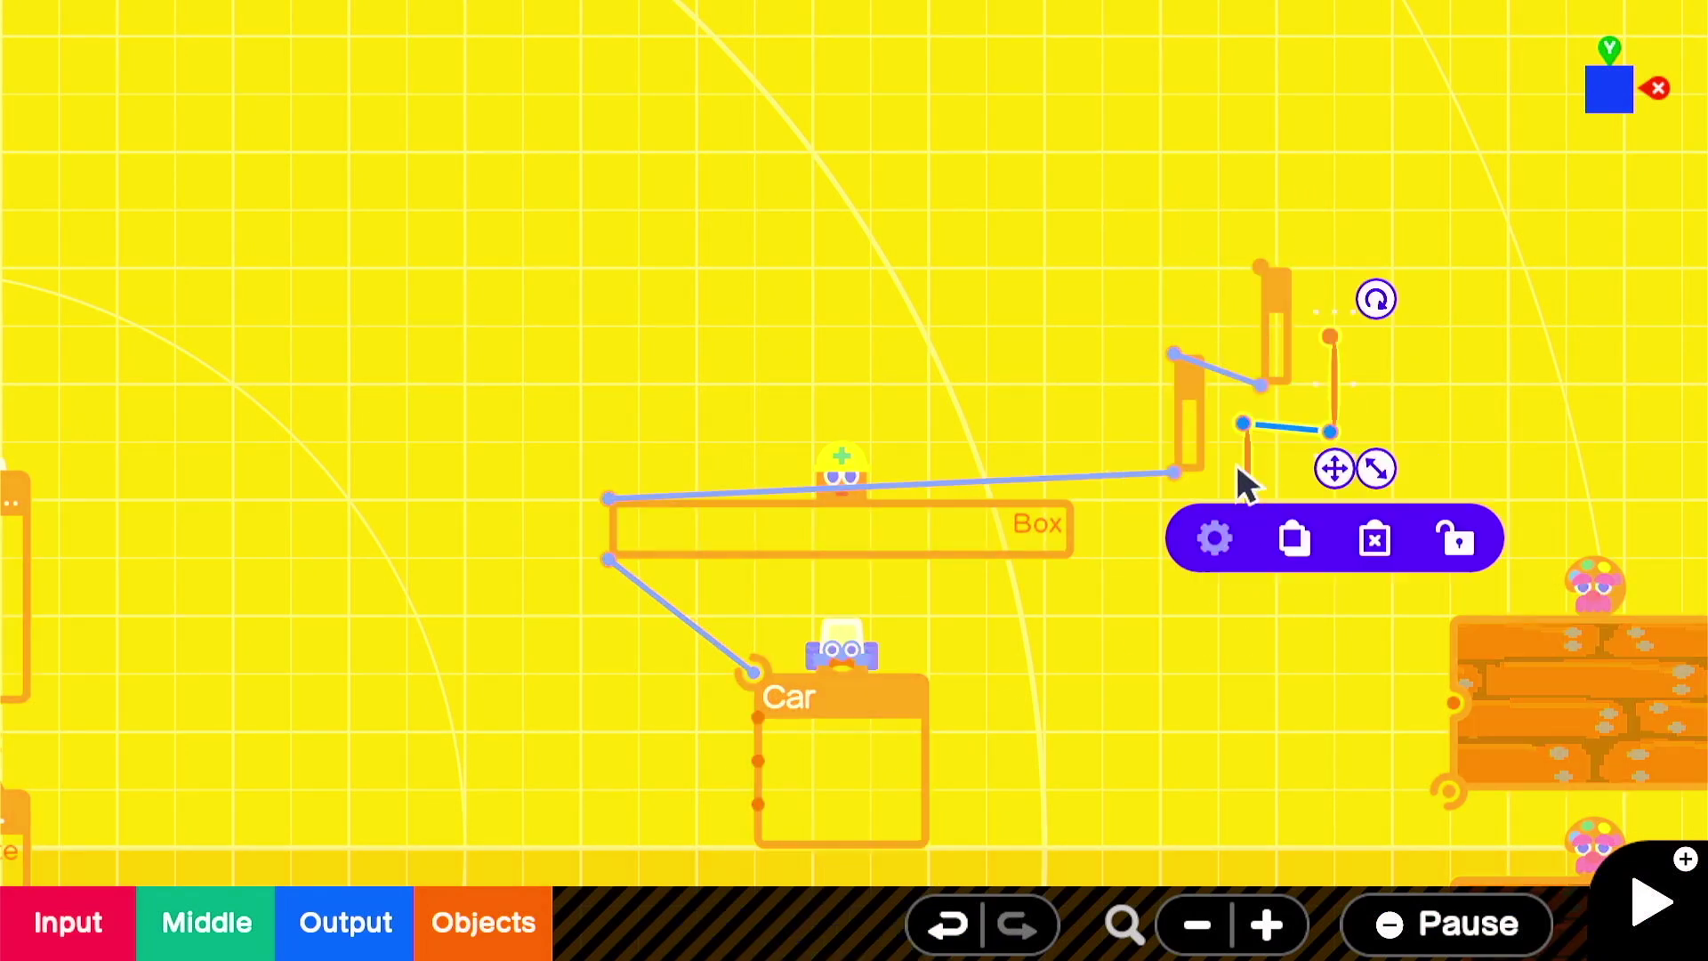
pyautogui.moveTo(1327, 472); pyautogui.dragTo(495, 385)
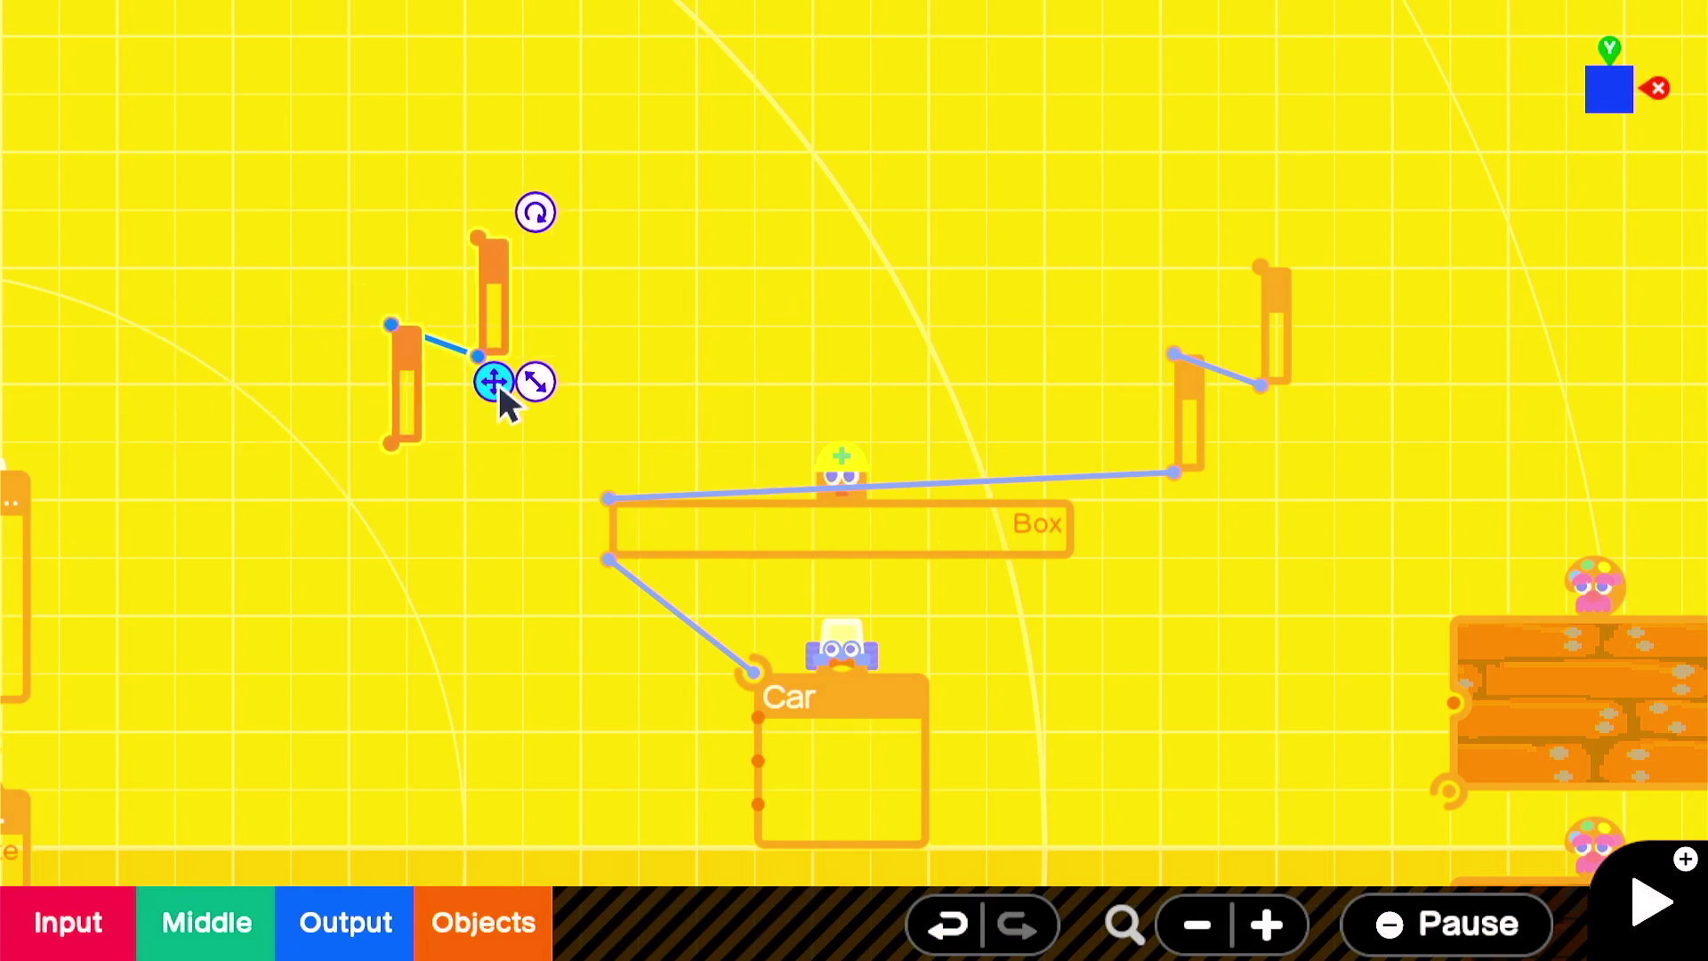
pyautogui.click(576, 556)
pyautogui.moveTo(600, 487); pyautogui.dragTo(412, 466)
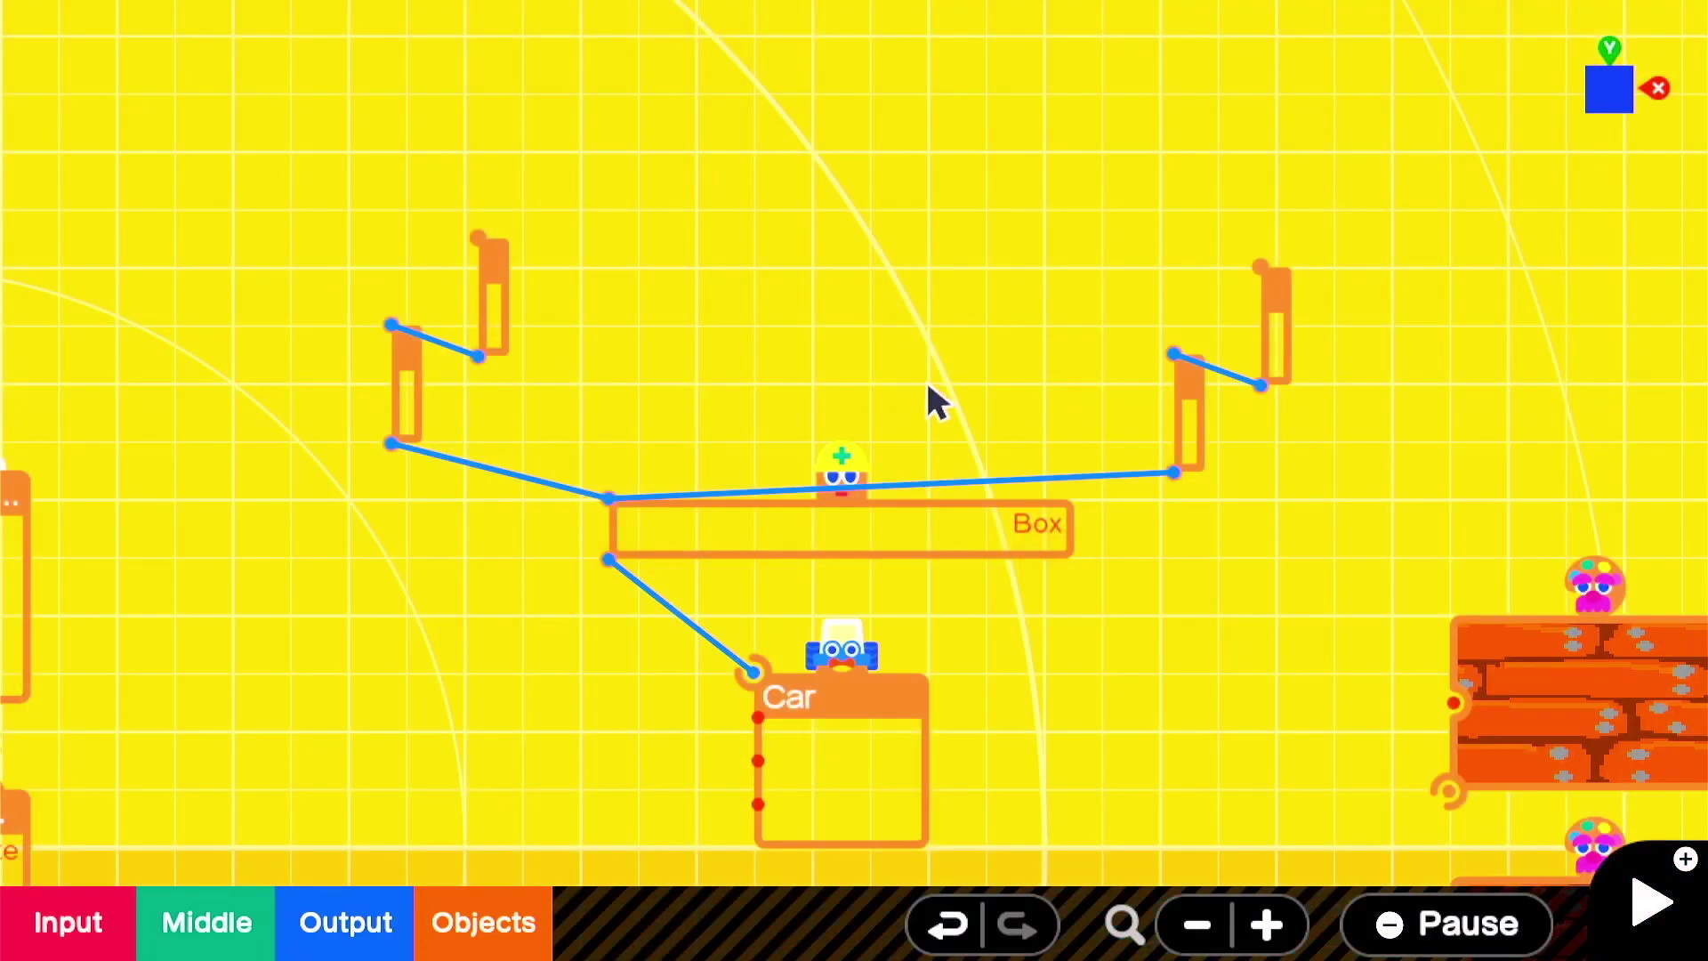
# Duplicate a connected pair of thin walls and place the copies above the platform as an end wall.
pyautogui.press('v')
pyautogui.scroll(-5, 950, 299)
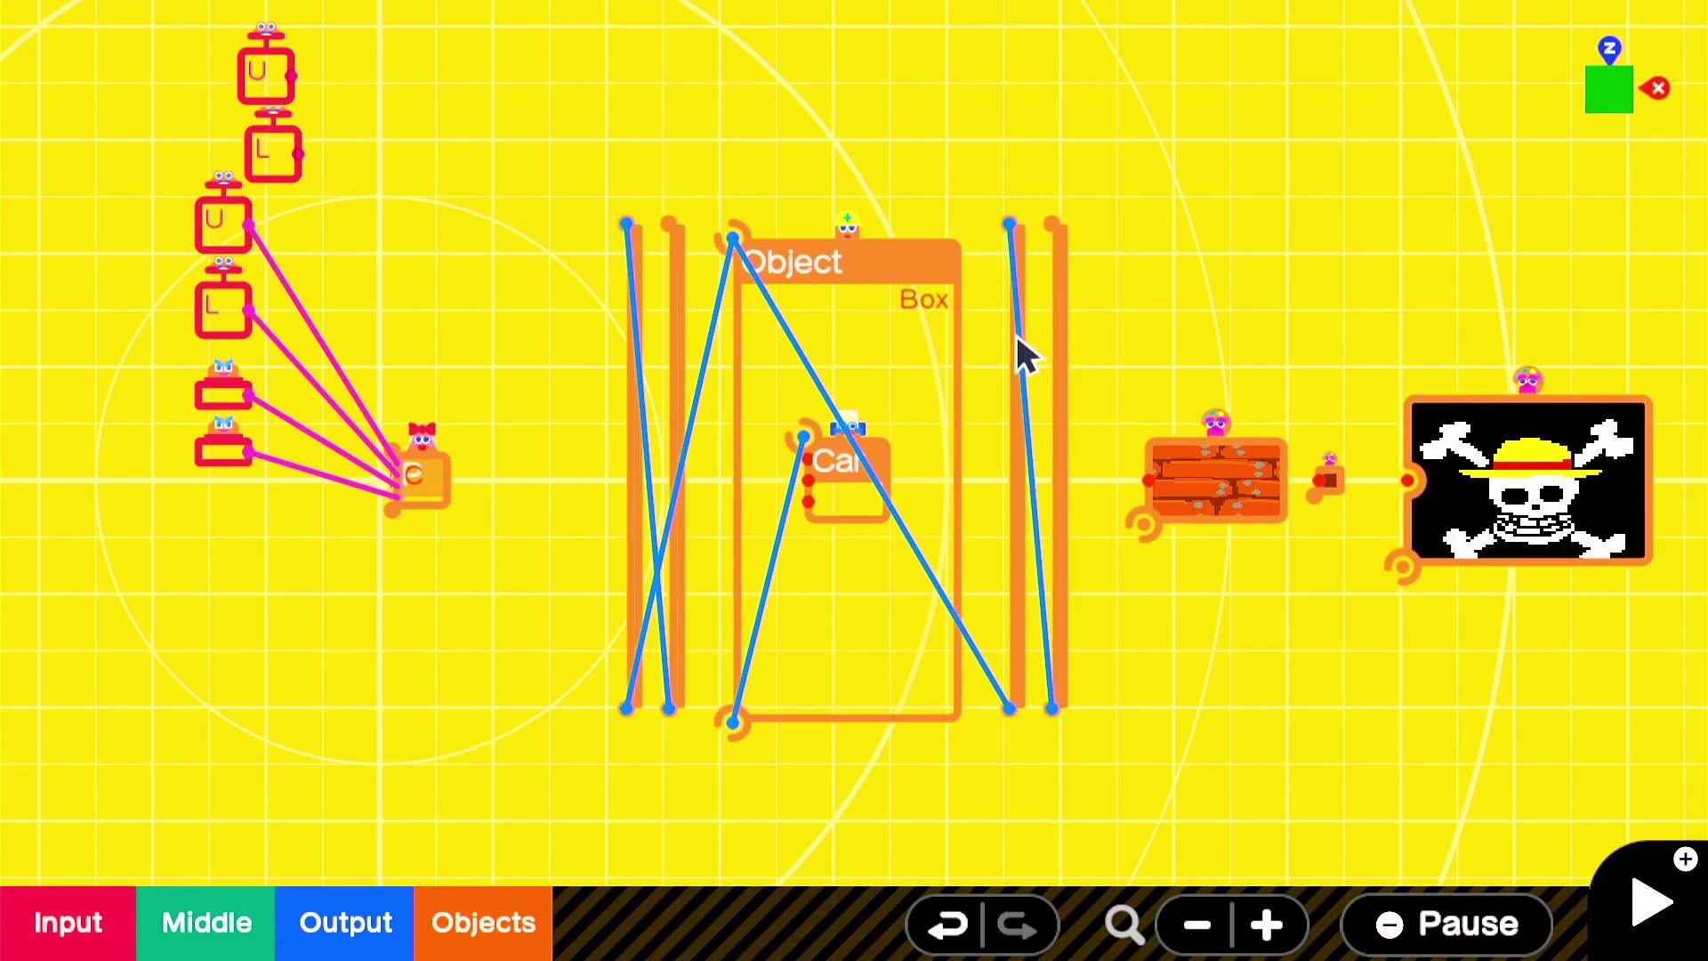
pyautogui.click(1016, 334)
pyautogui.moveTo(1110, 172); pyautogui.dragTo(1016, 734)
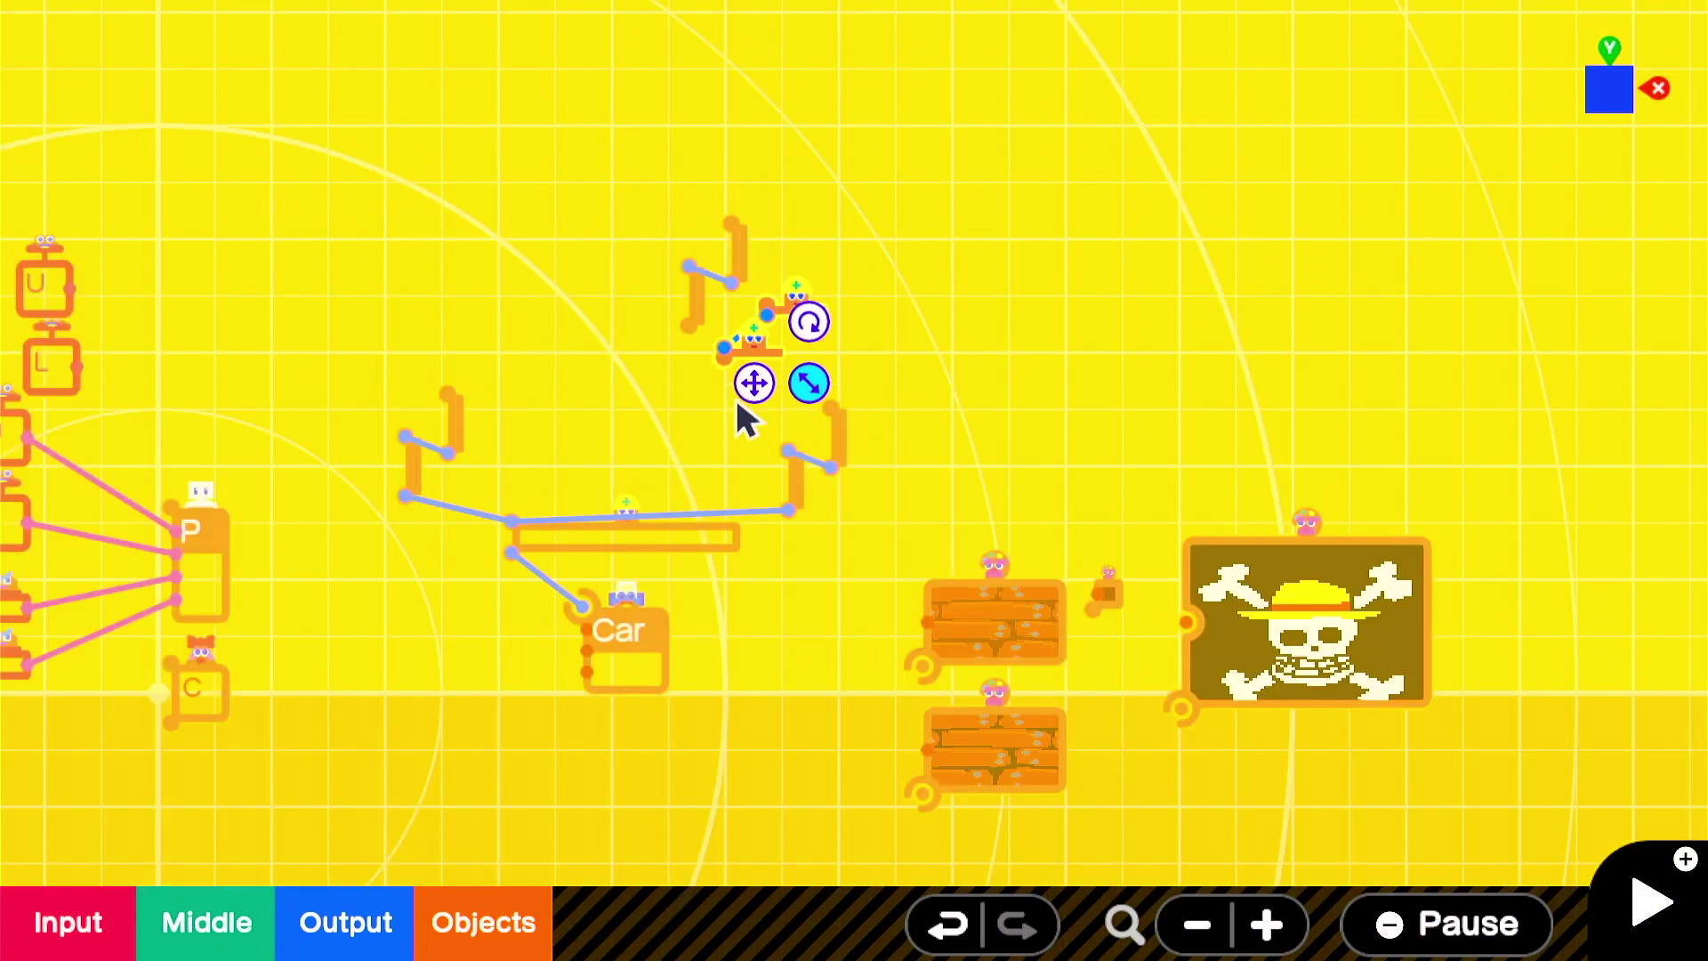
pyautogui.moveTo(747, 407); pyautogui.dragTo(691, 328)
# Connect the copied lower wall to the platform with target connection point Z−, and check it in the running game.
pyautogui.click(696, 307)
pyautogui.click(589, 403)
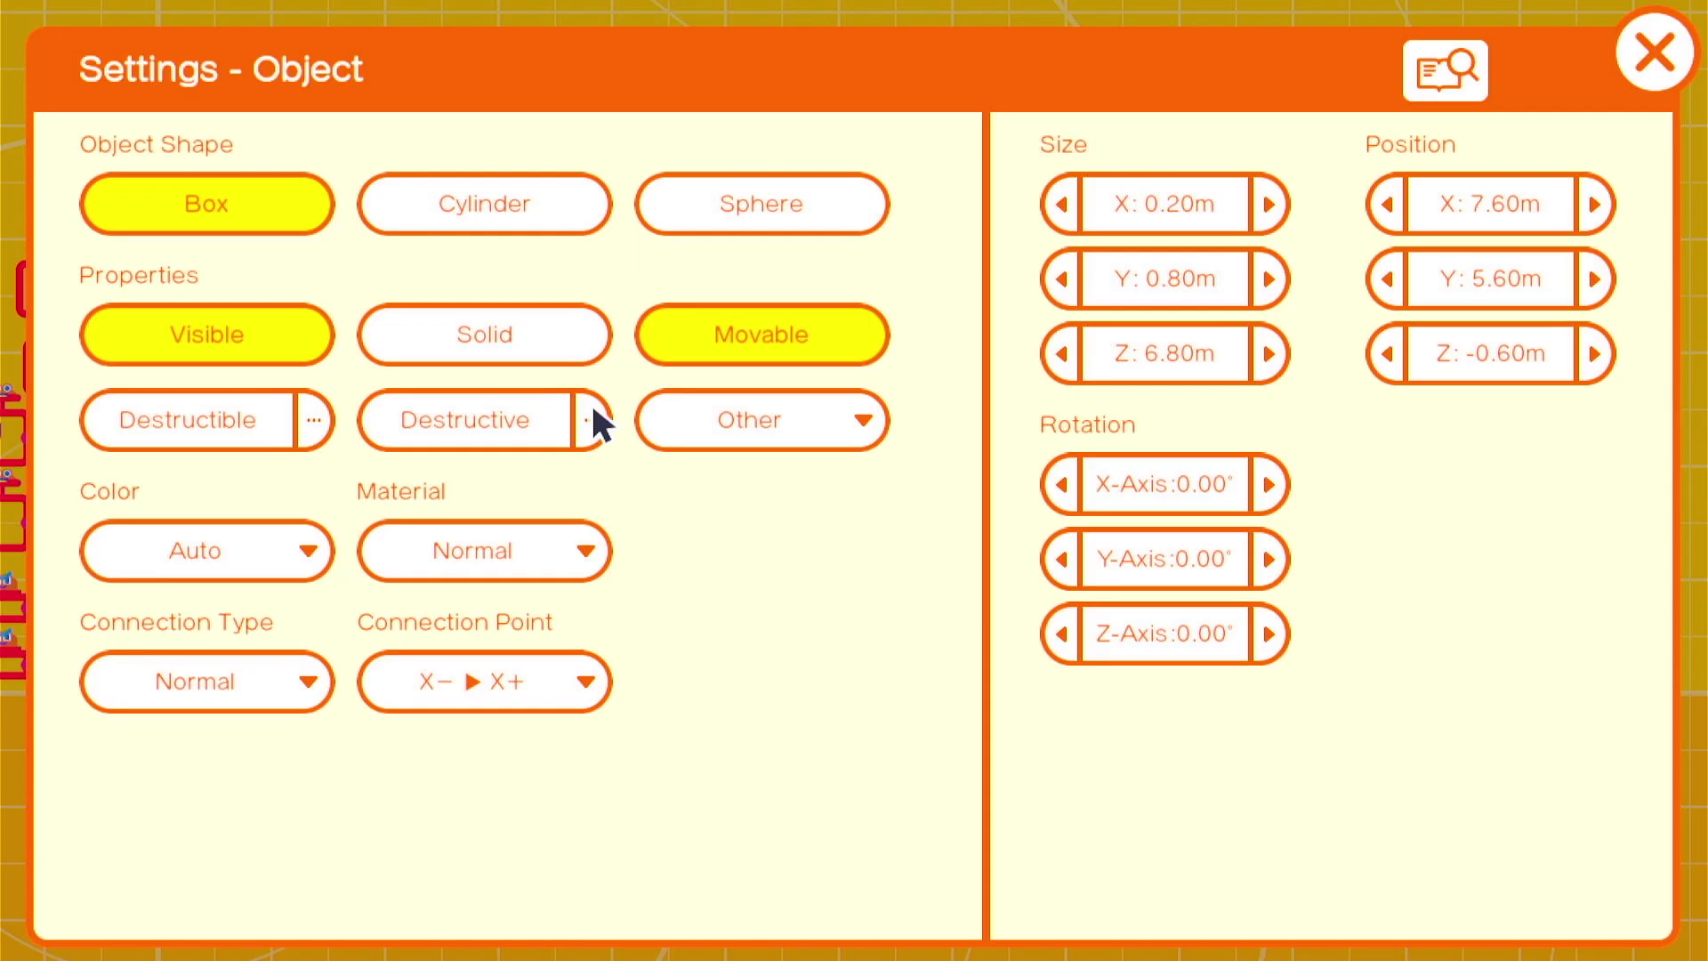
pyautogui.click(492, 687)
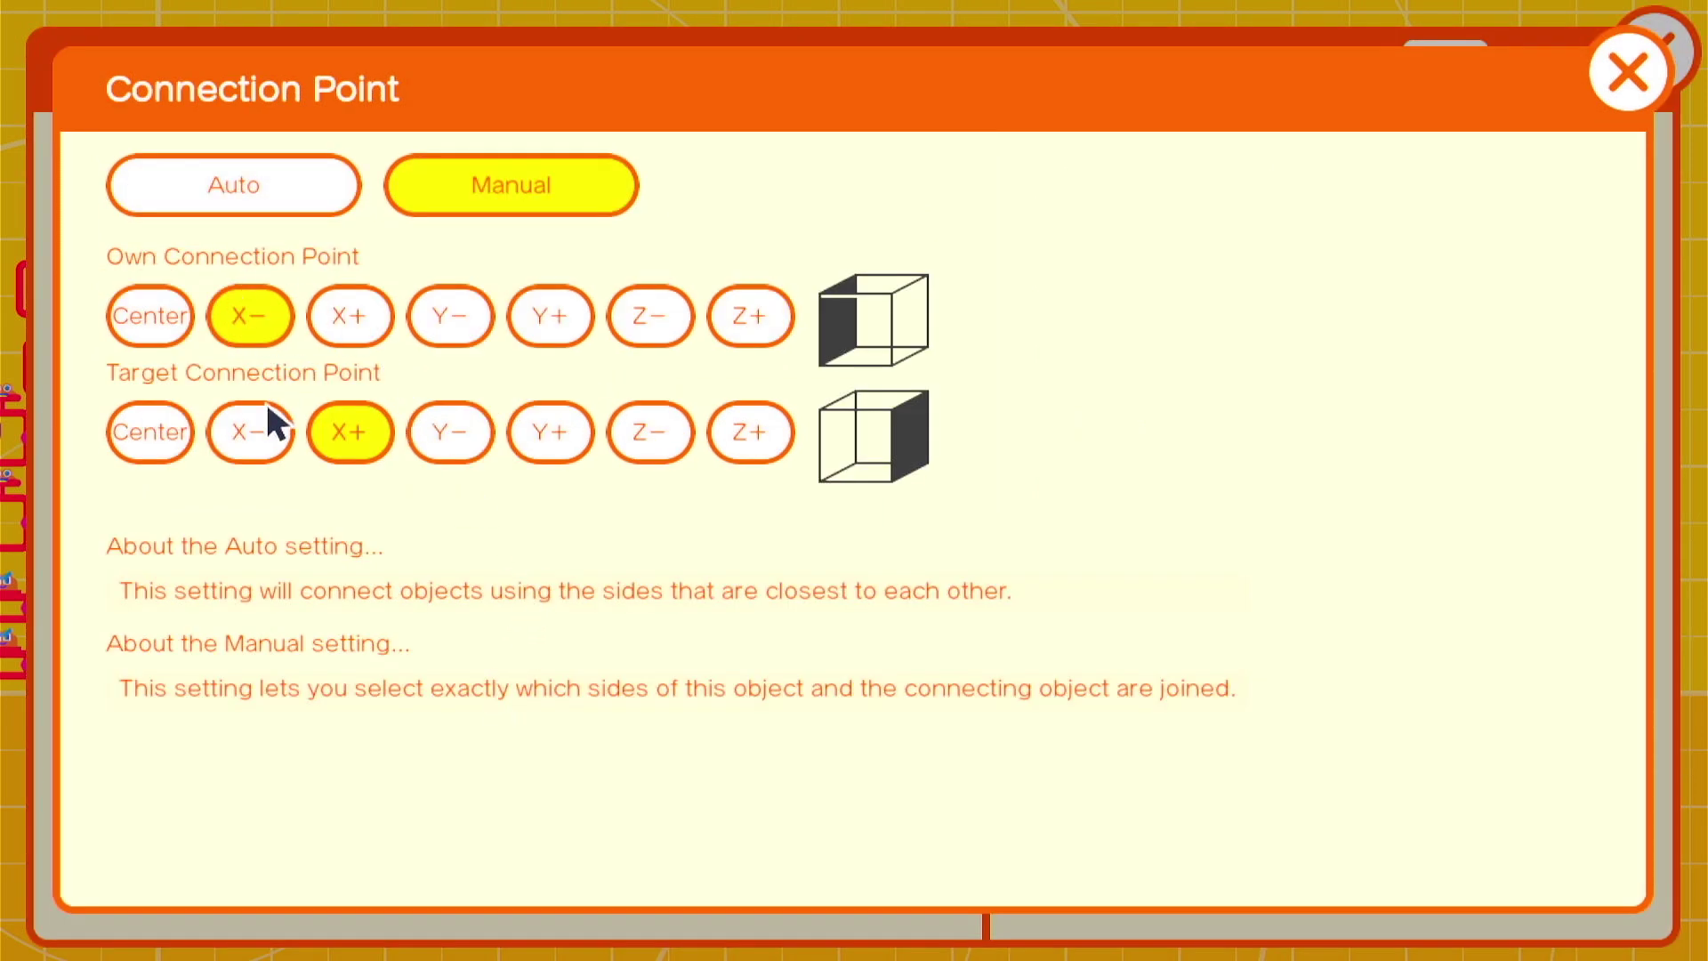
pyautogui.click(637, 429)
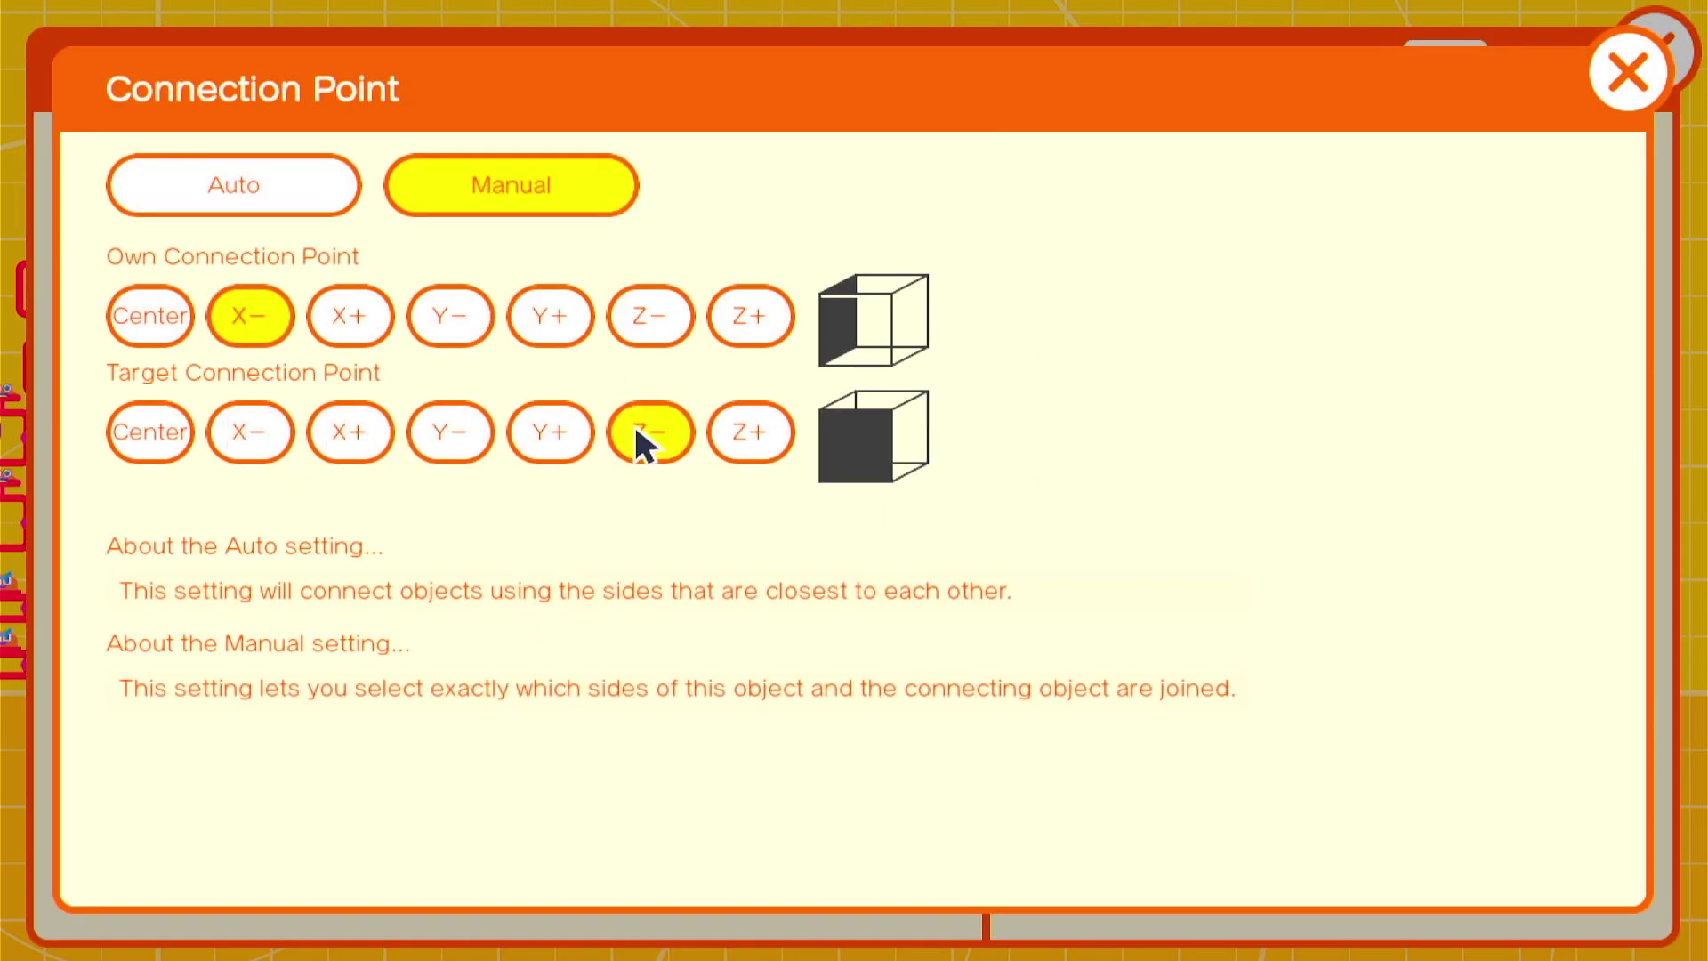
pyautogui.press('Escape')
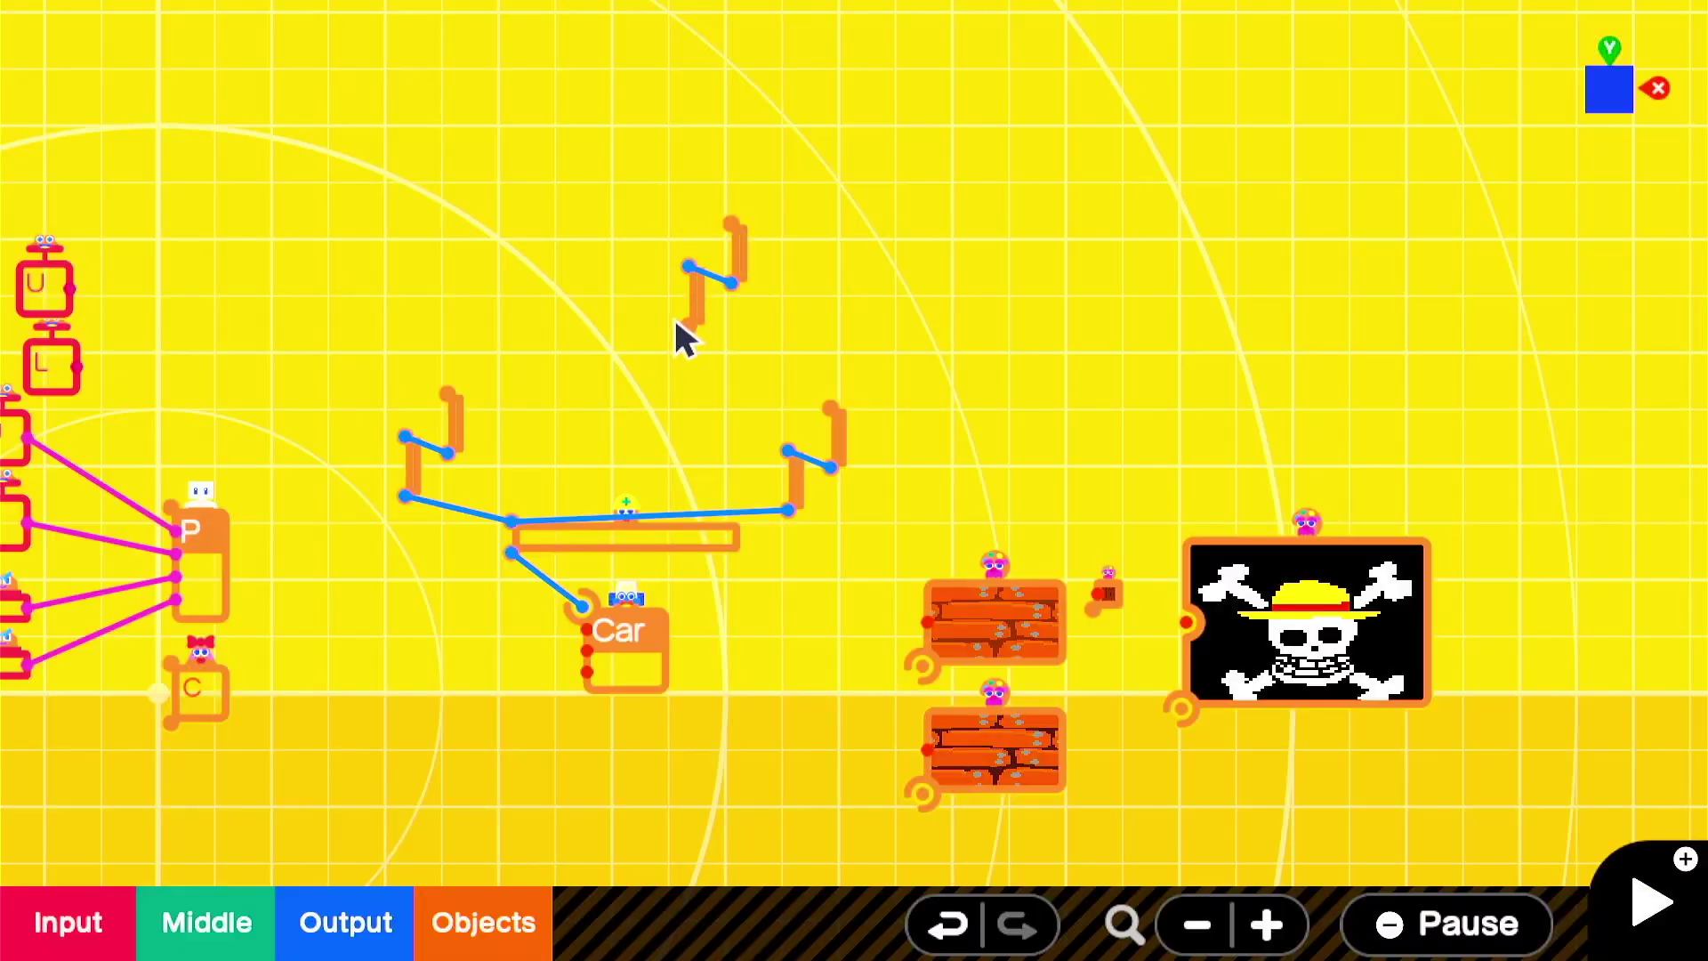
pyautogui.moveTo(687, 329); pyautogui.dragTo(518, 489)
pyautogui.press('+')
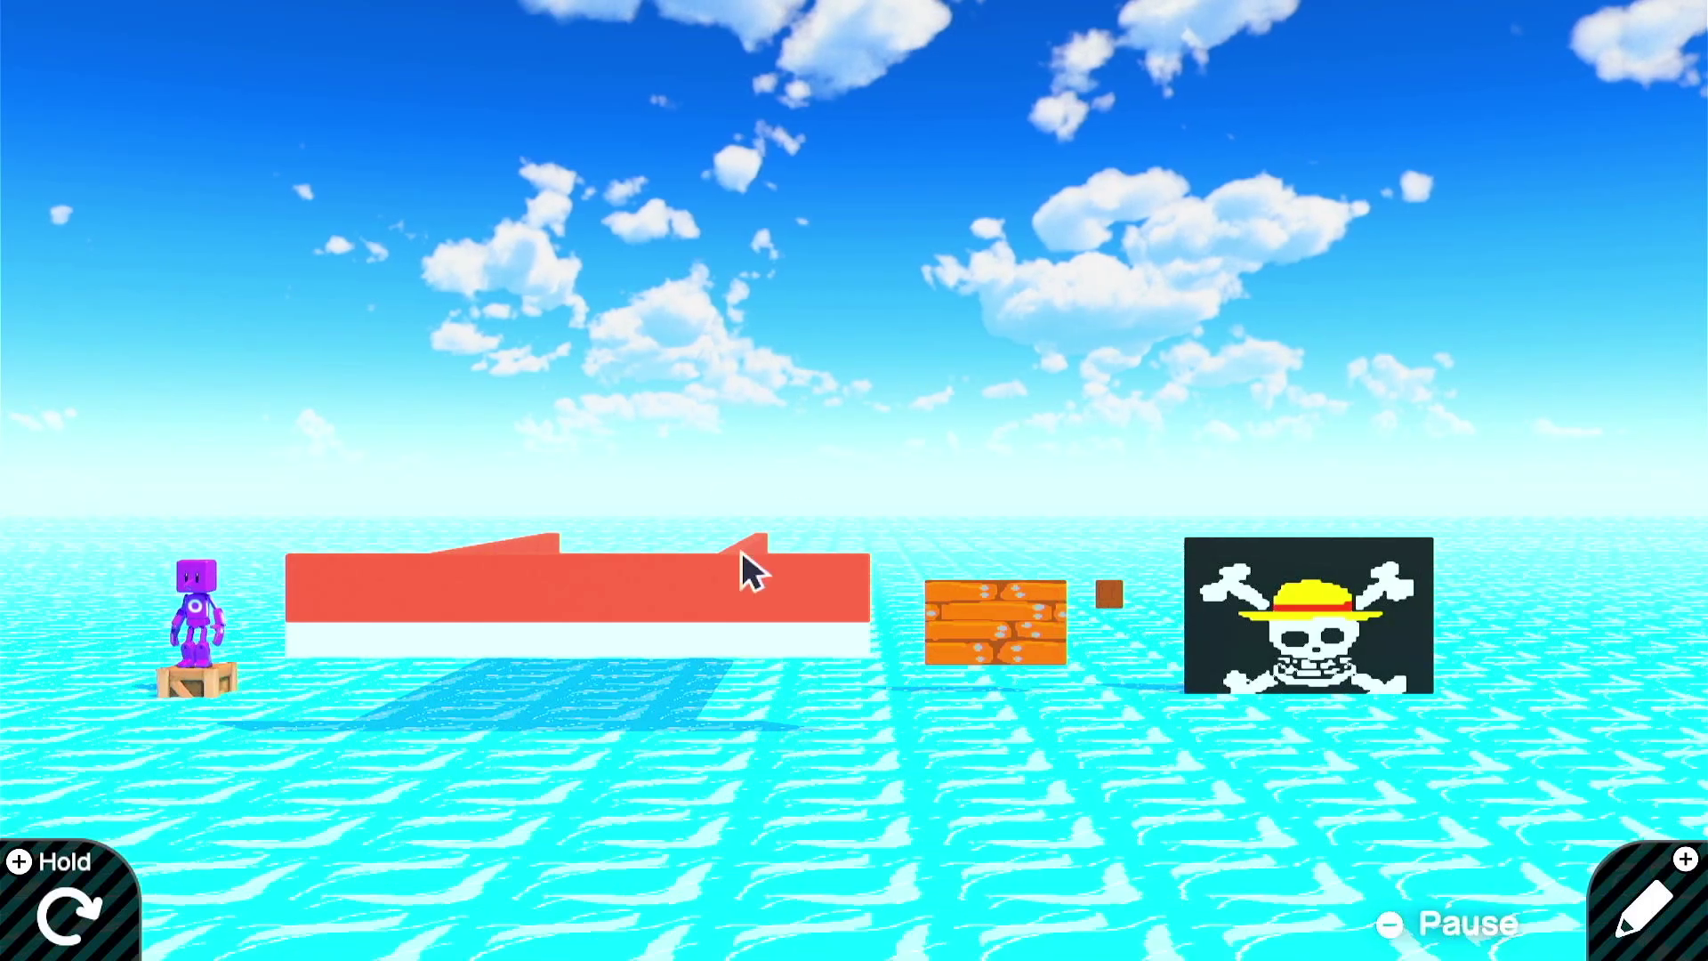
pyautogui.press('+')
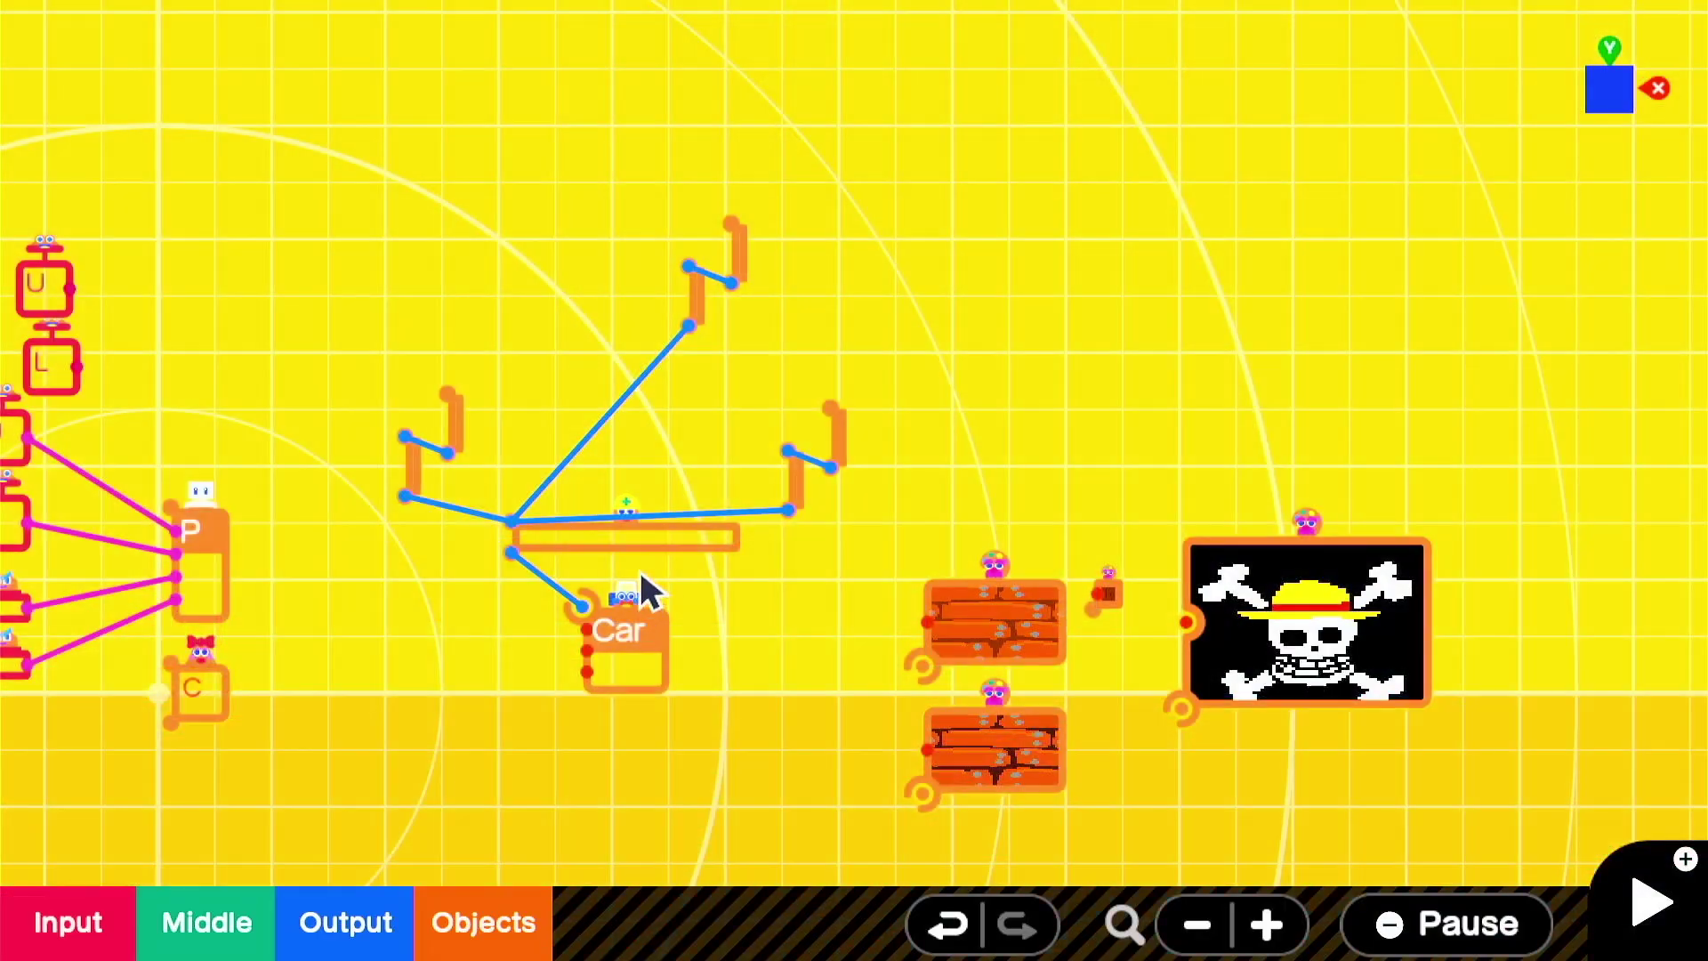
# Check the platform's width, then set the lower end wall's Z size to 3.3 m.
pyautogui.click(695, 302)
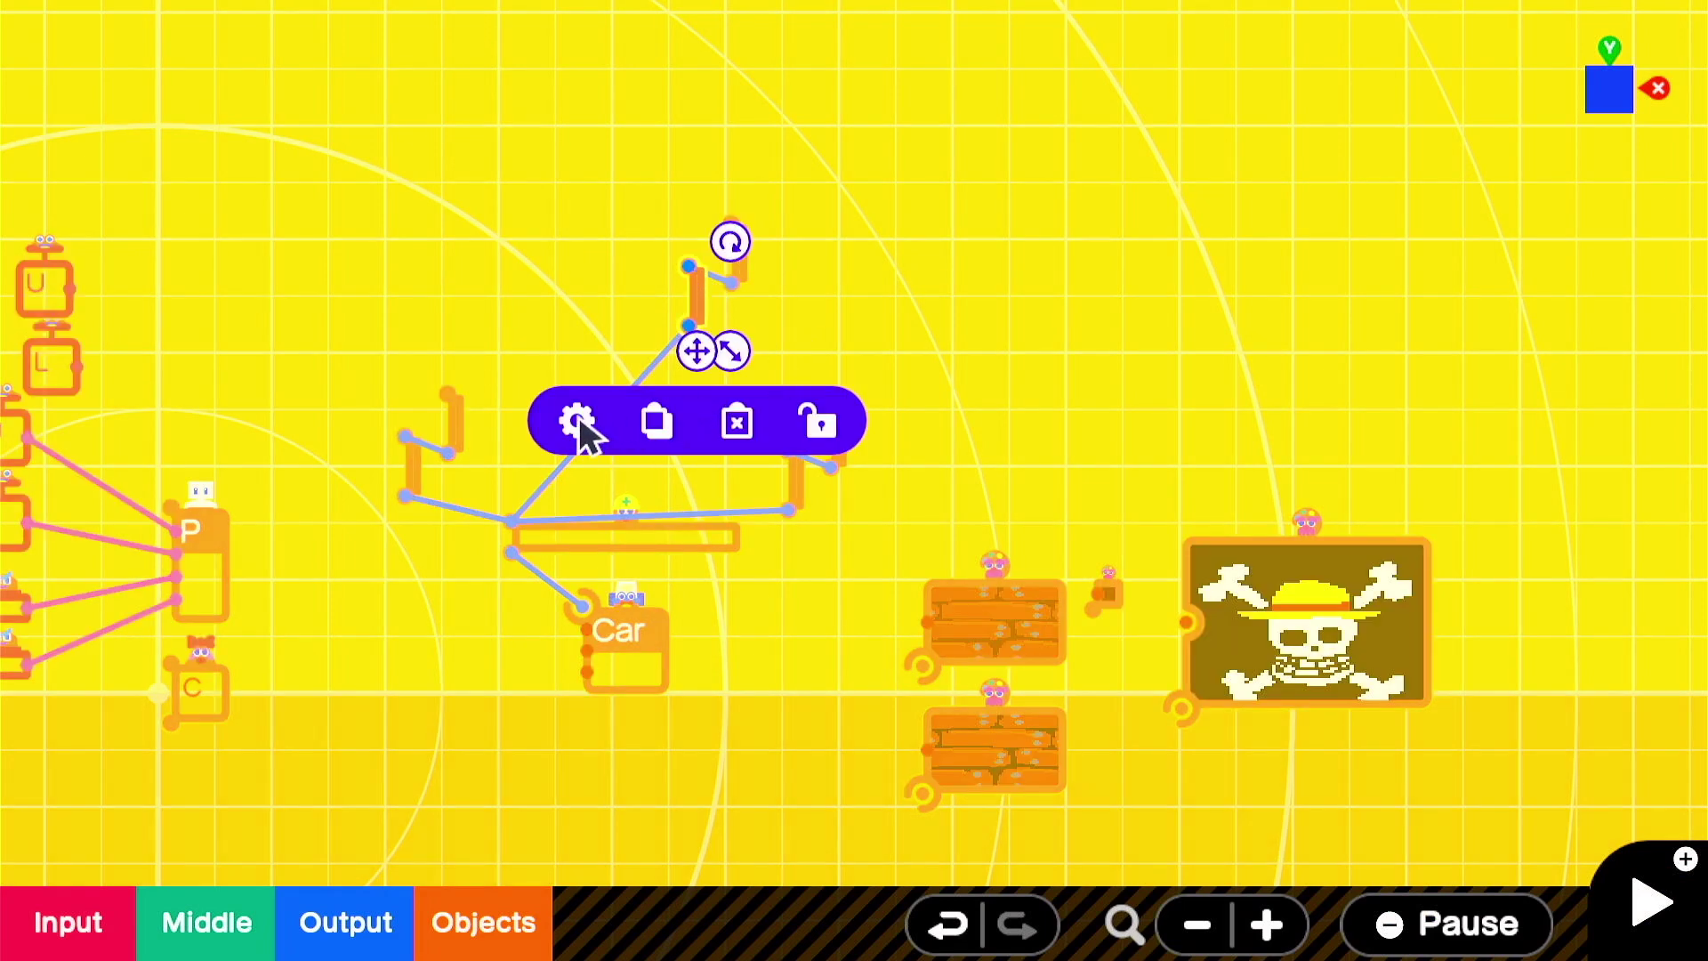
pyautogui.click(630, 538)
pyautogui.click(506, 647)
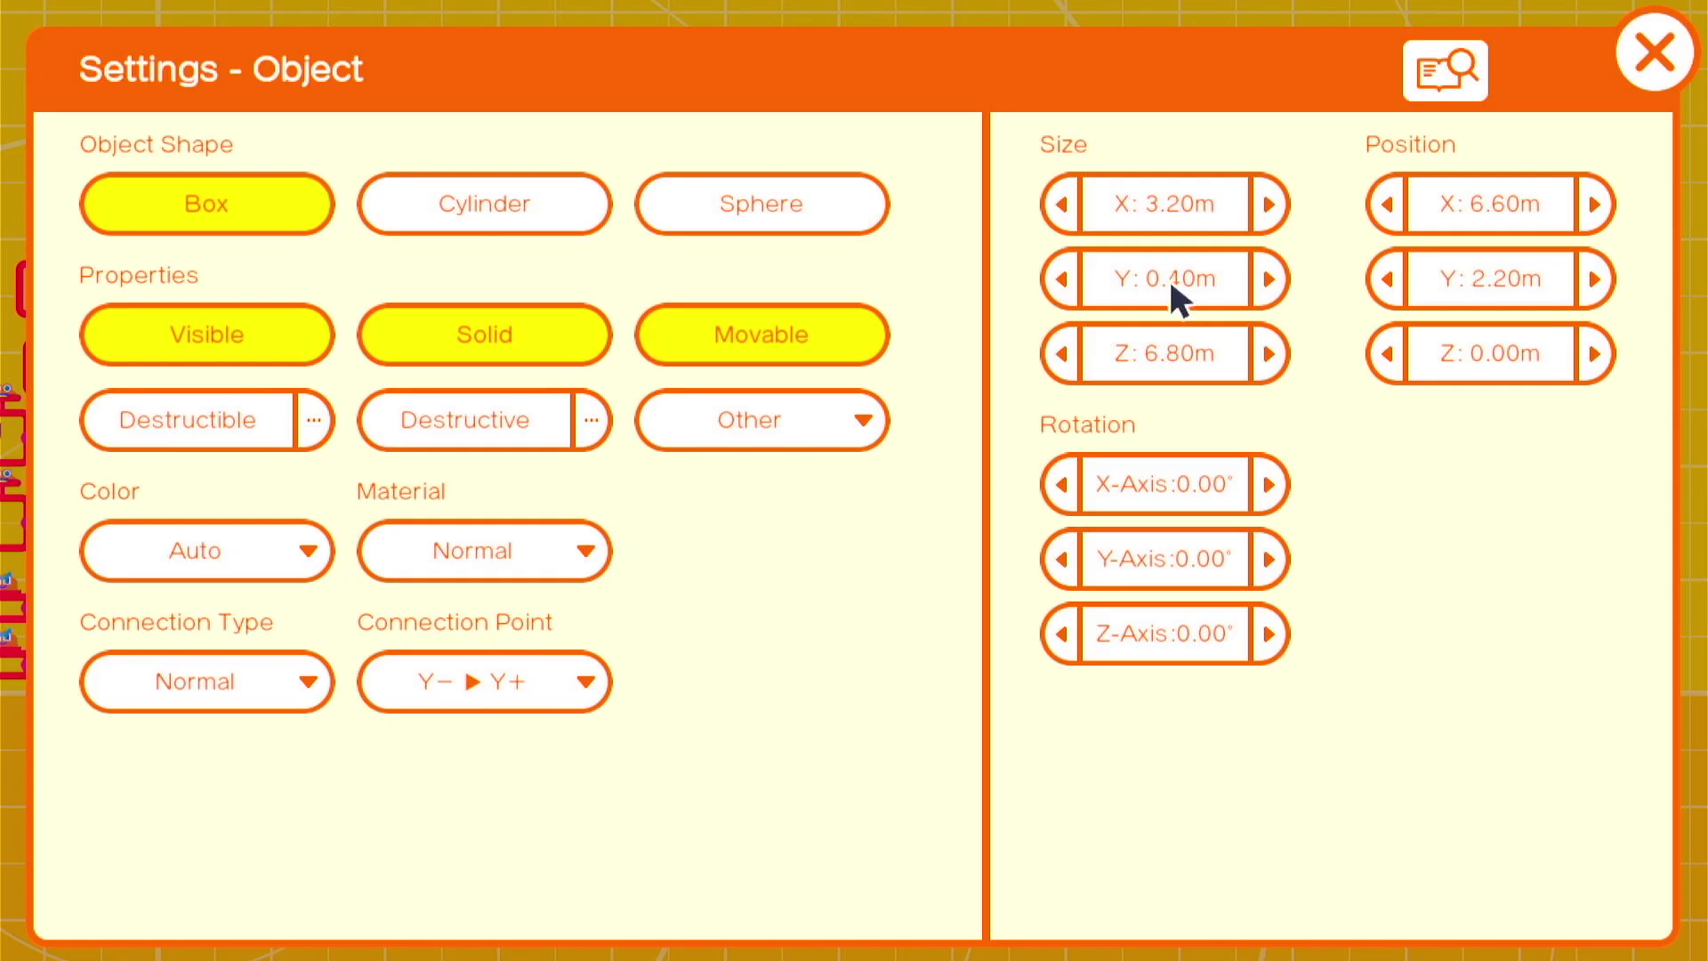
pyautogui.click(1628, 55)
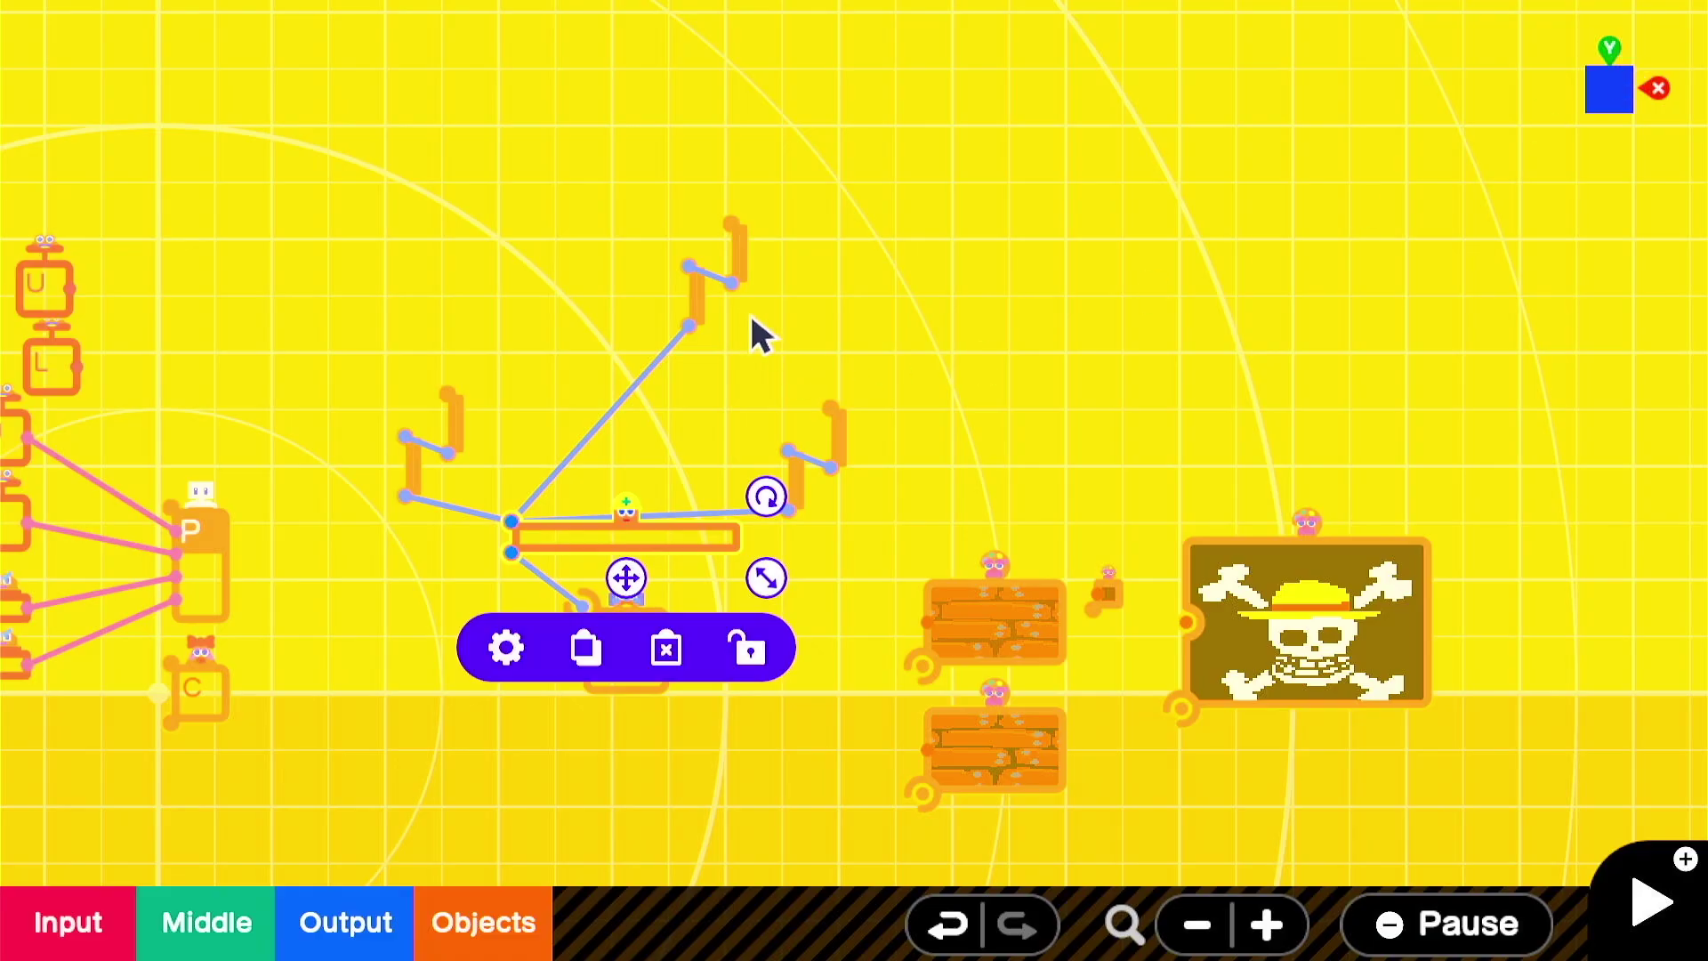
pyautogui.click(696, 313)
pyautogui.click(574, 419)
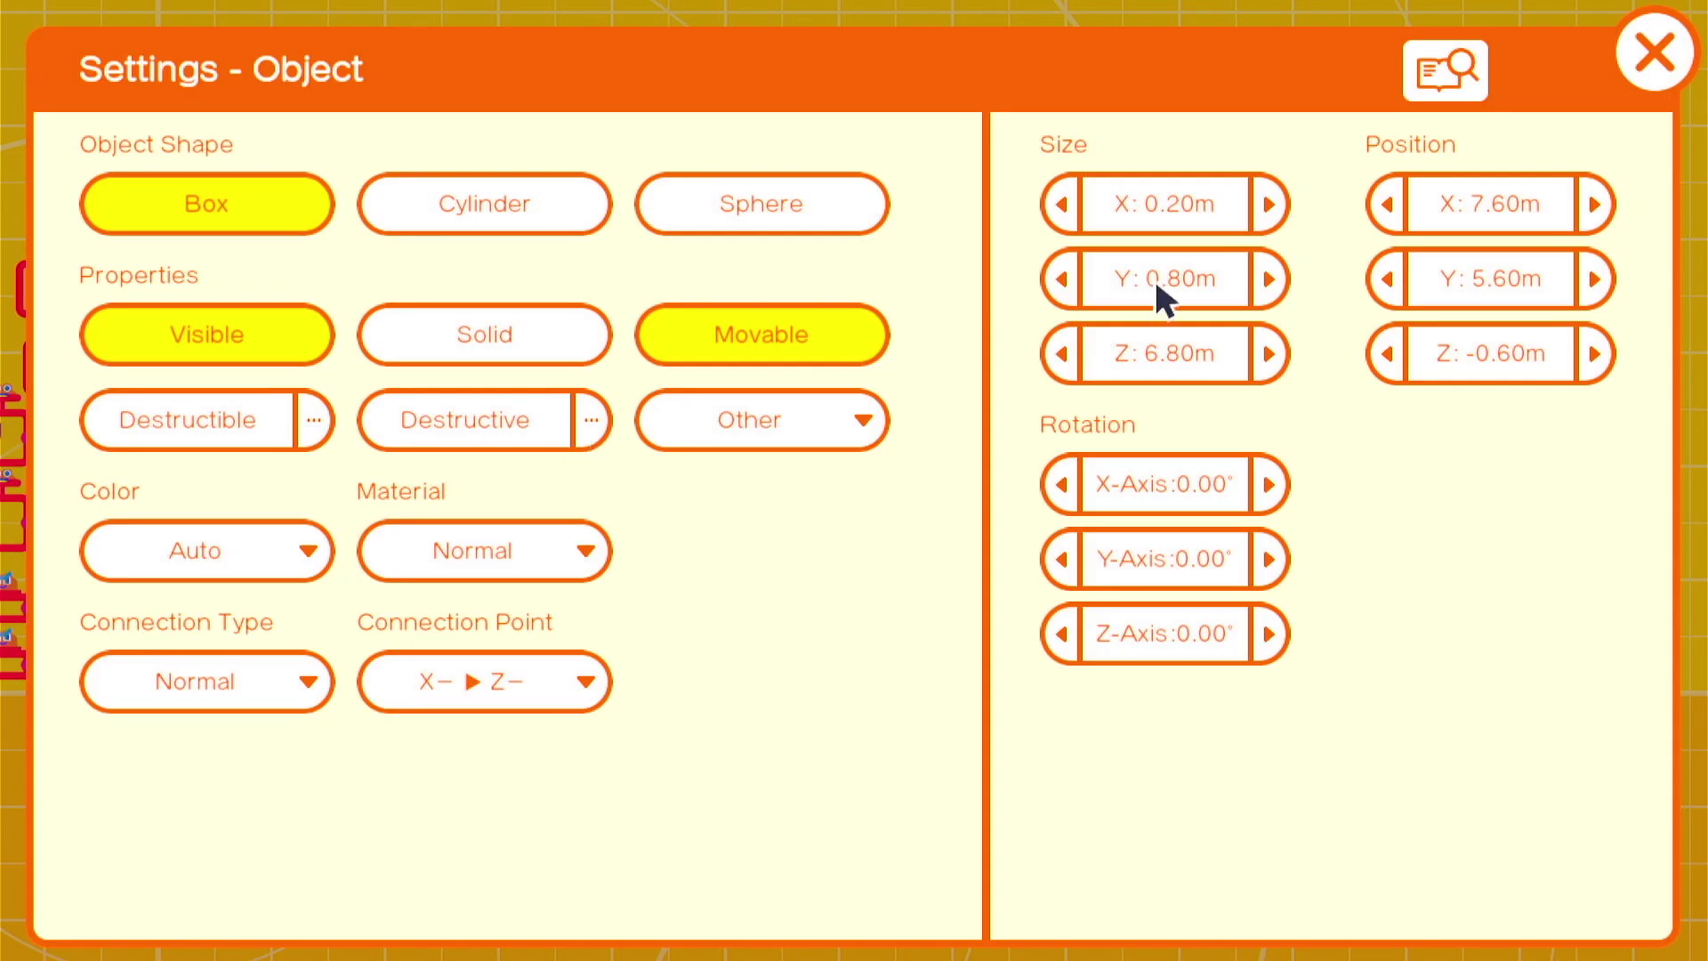
pyautogui.click(1156, 381)
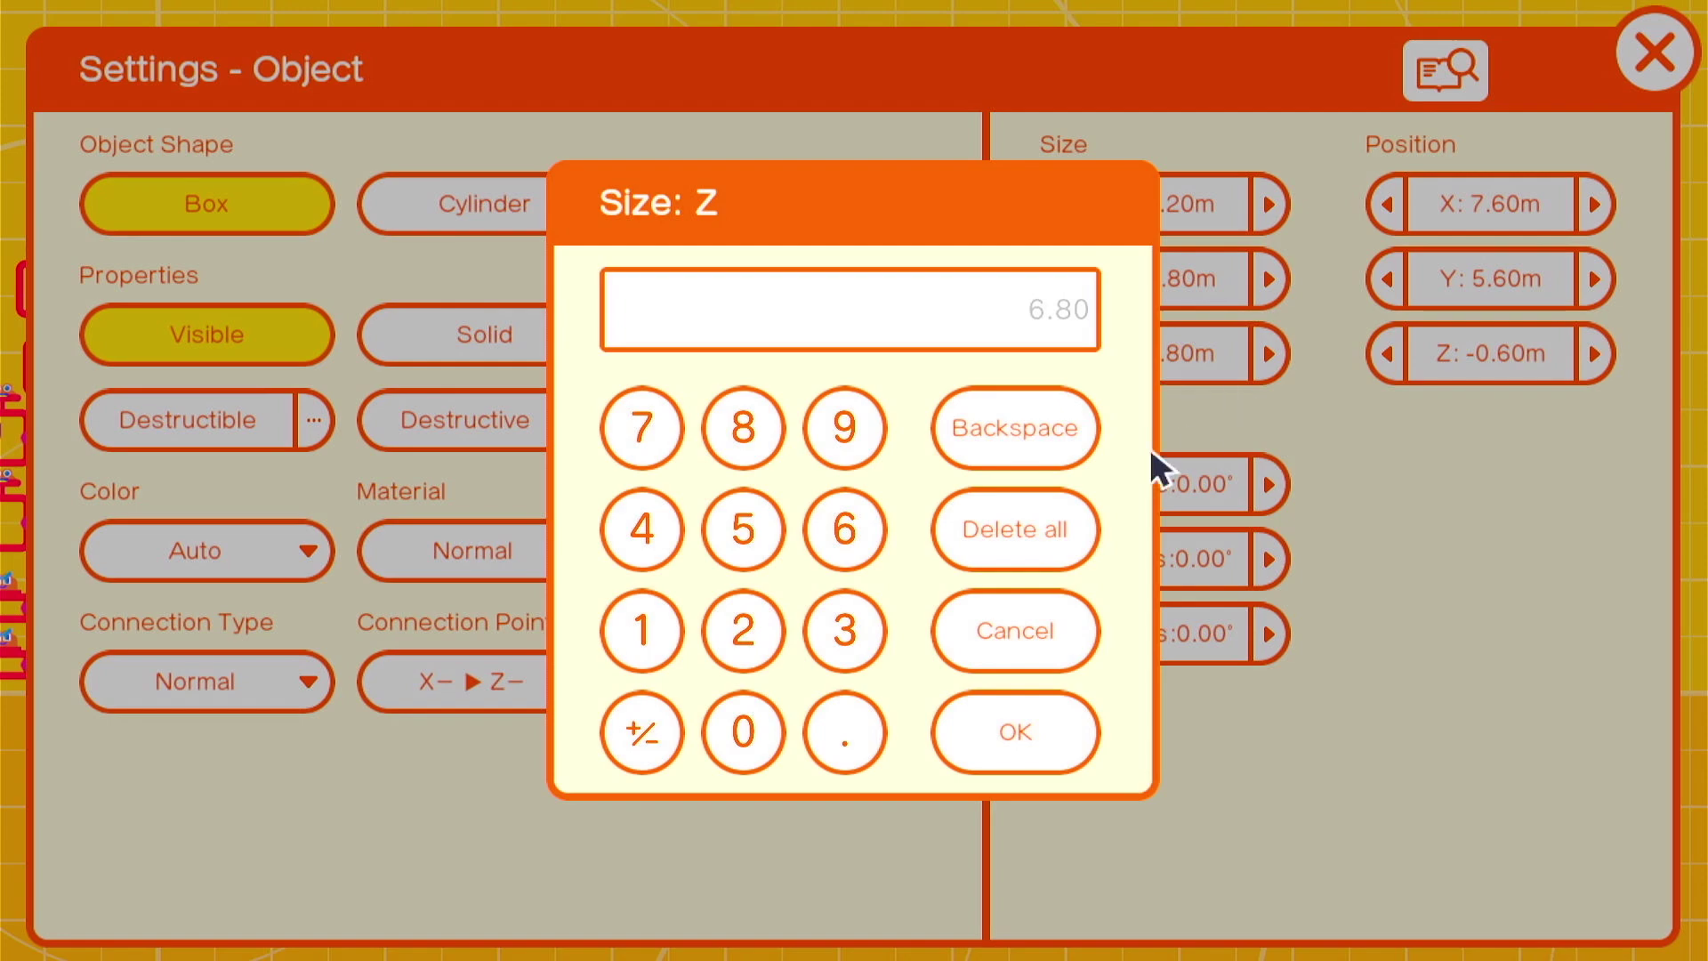
pyautogui.click(1015, 529)
pyautogui.click(844, 629)
pyautogui.click(844, 728)
pyautogui.click(845, 630)
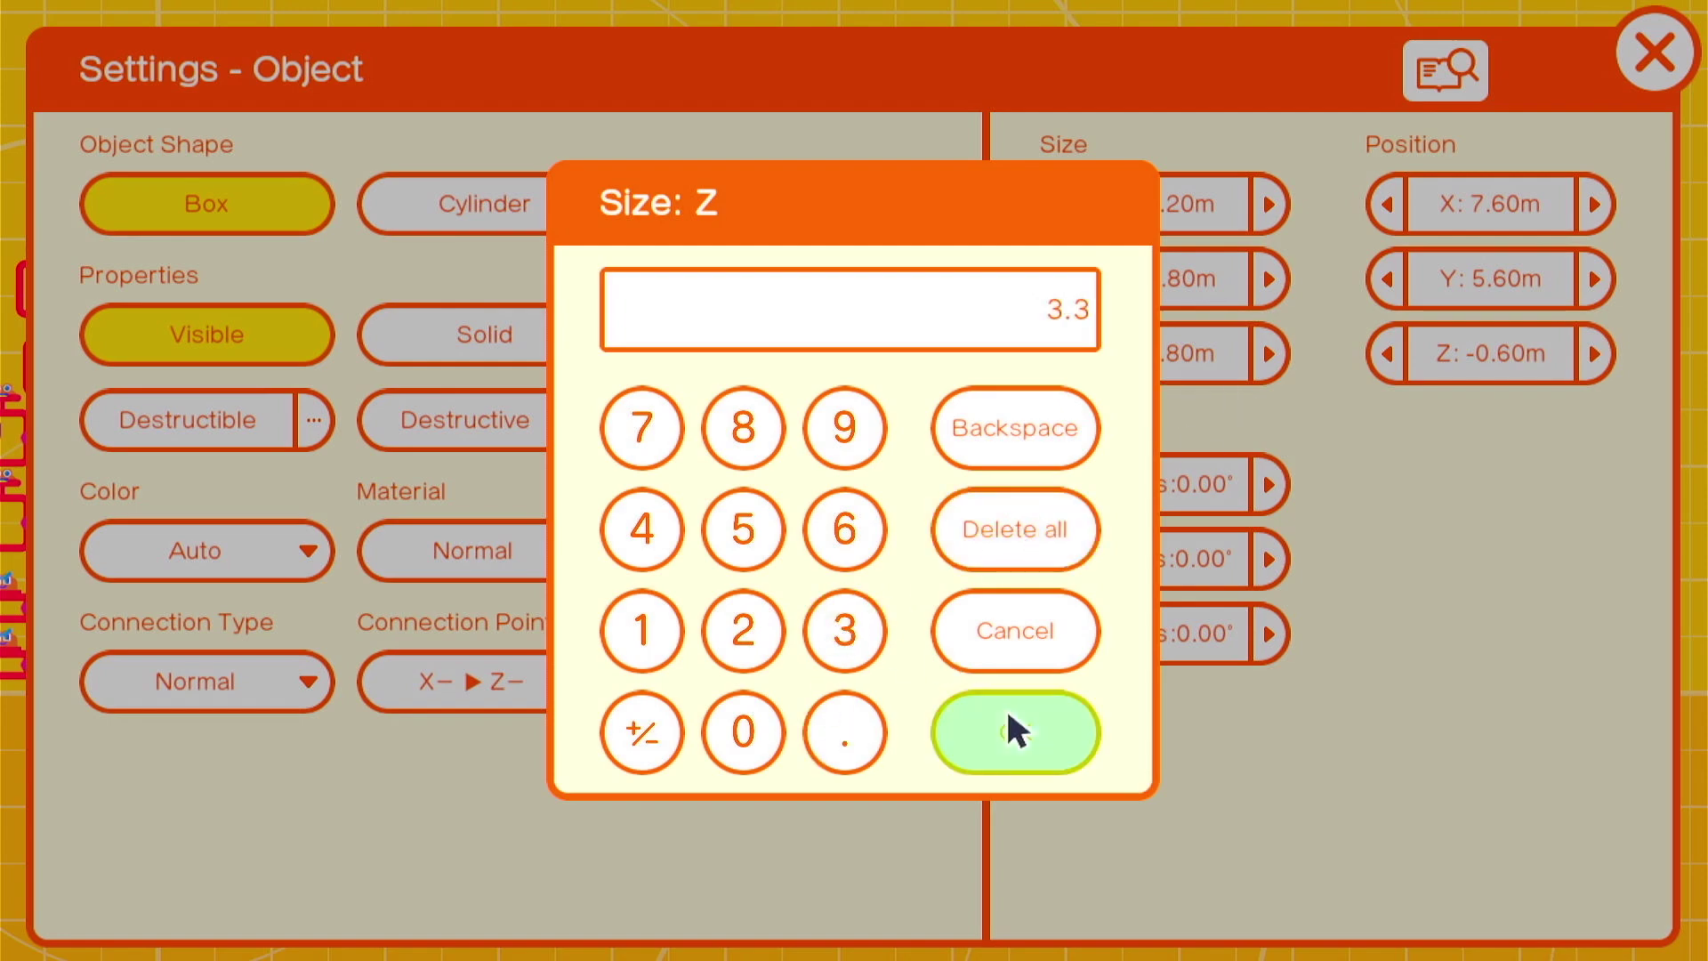
pyautogui.click(1015, 731)
pyautogui.click(1653, 53)
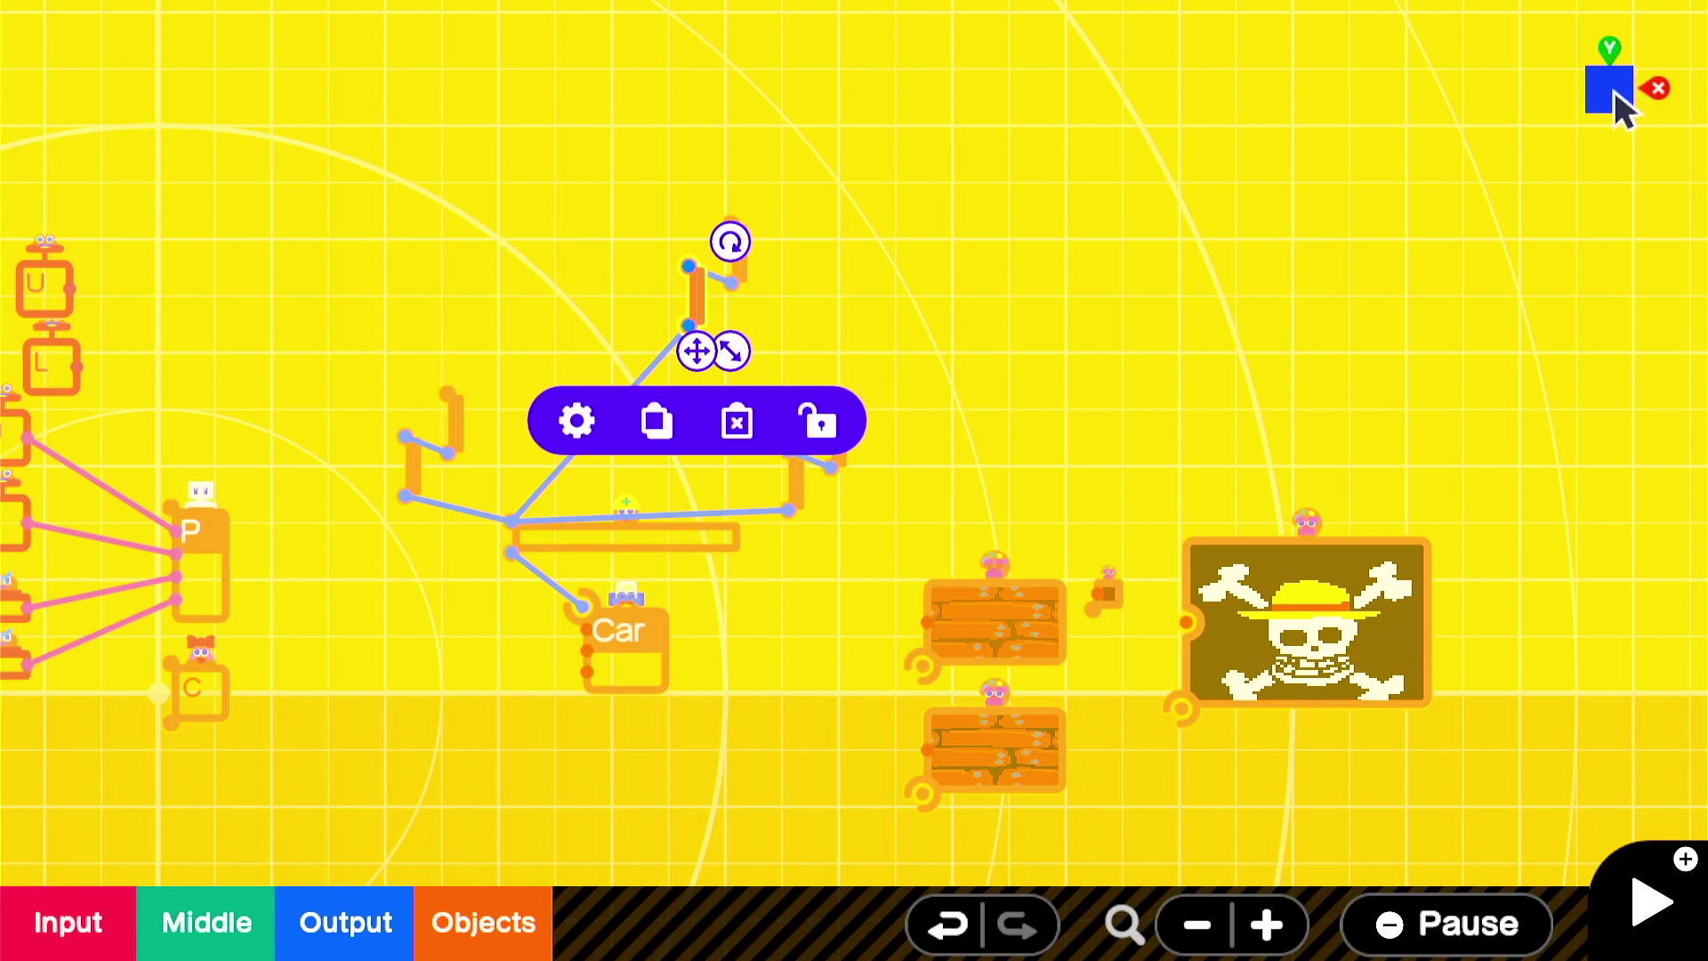
# Set the upper end wall's Z size to 3.3 m and check the shortened walls in the running game.
pyautogui.click(733, 278)
pyautogui.click(621, 377)
pyautogui.click(1167, 372)
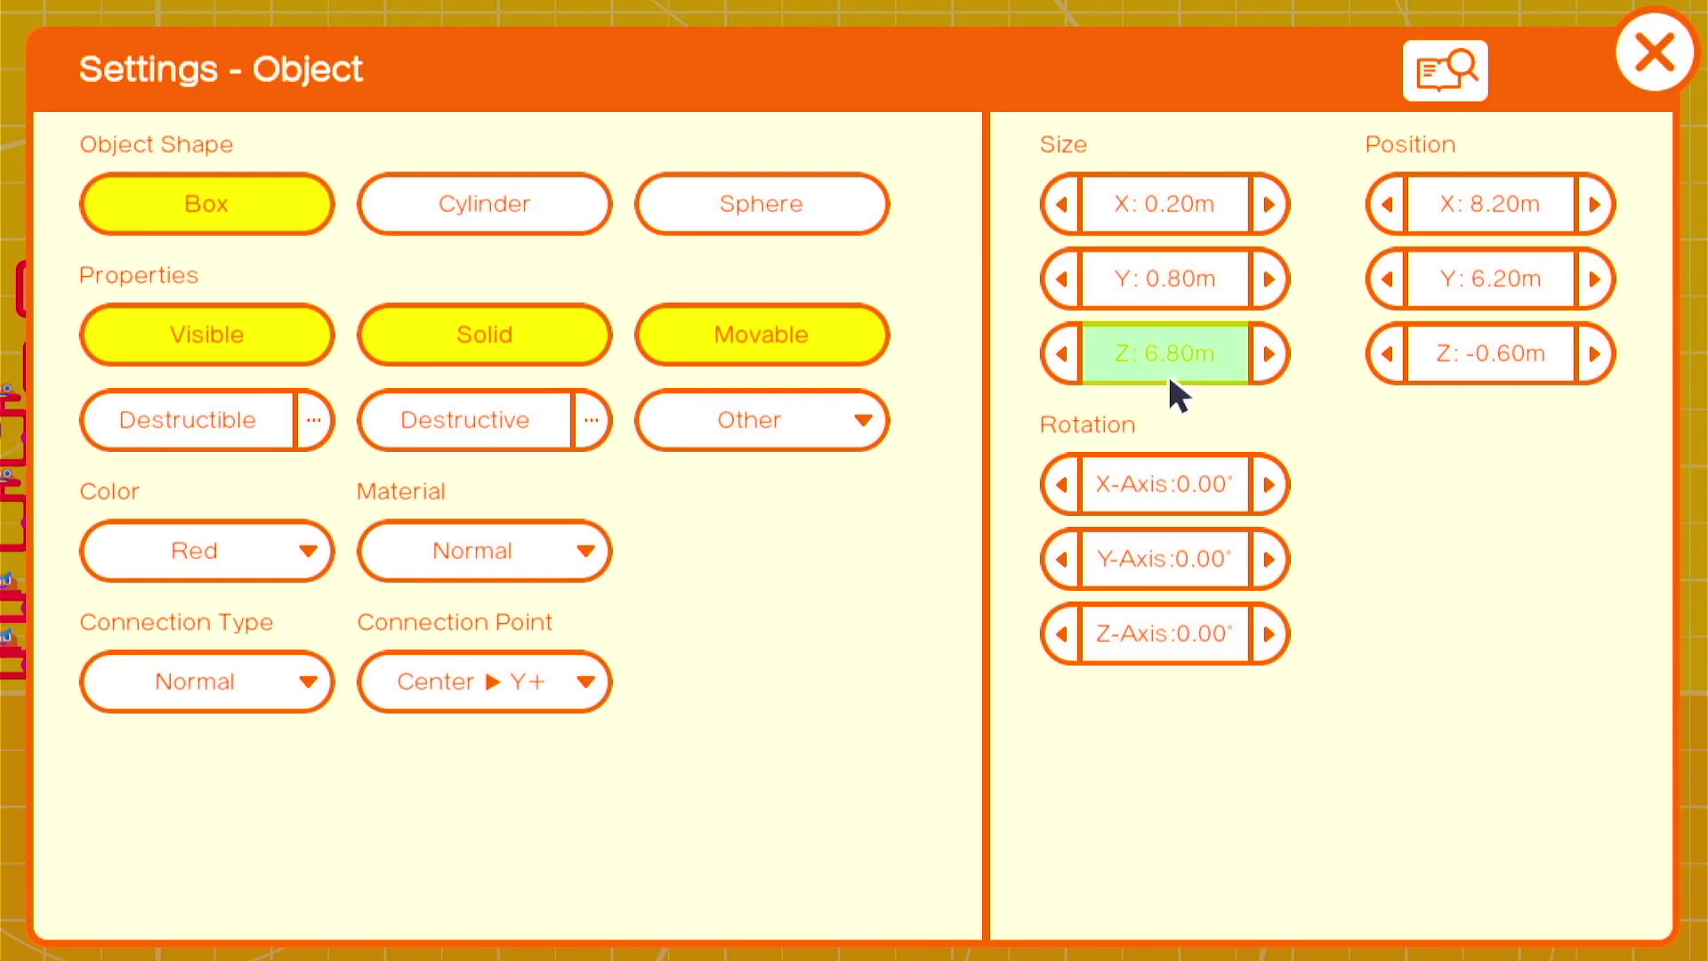
pyautogui.click(1015, 529)
pyautogui.click(823, 642)
pyautogui.click(845, 728)
pyautogui.click(844, 633)
pyautogui.click(1016, 731)
pyautogui.click(1653, 53)
pyautogui.press('+')
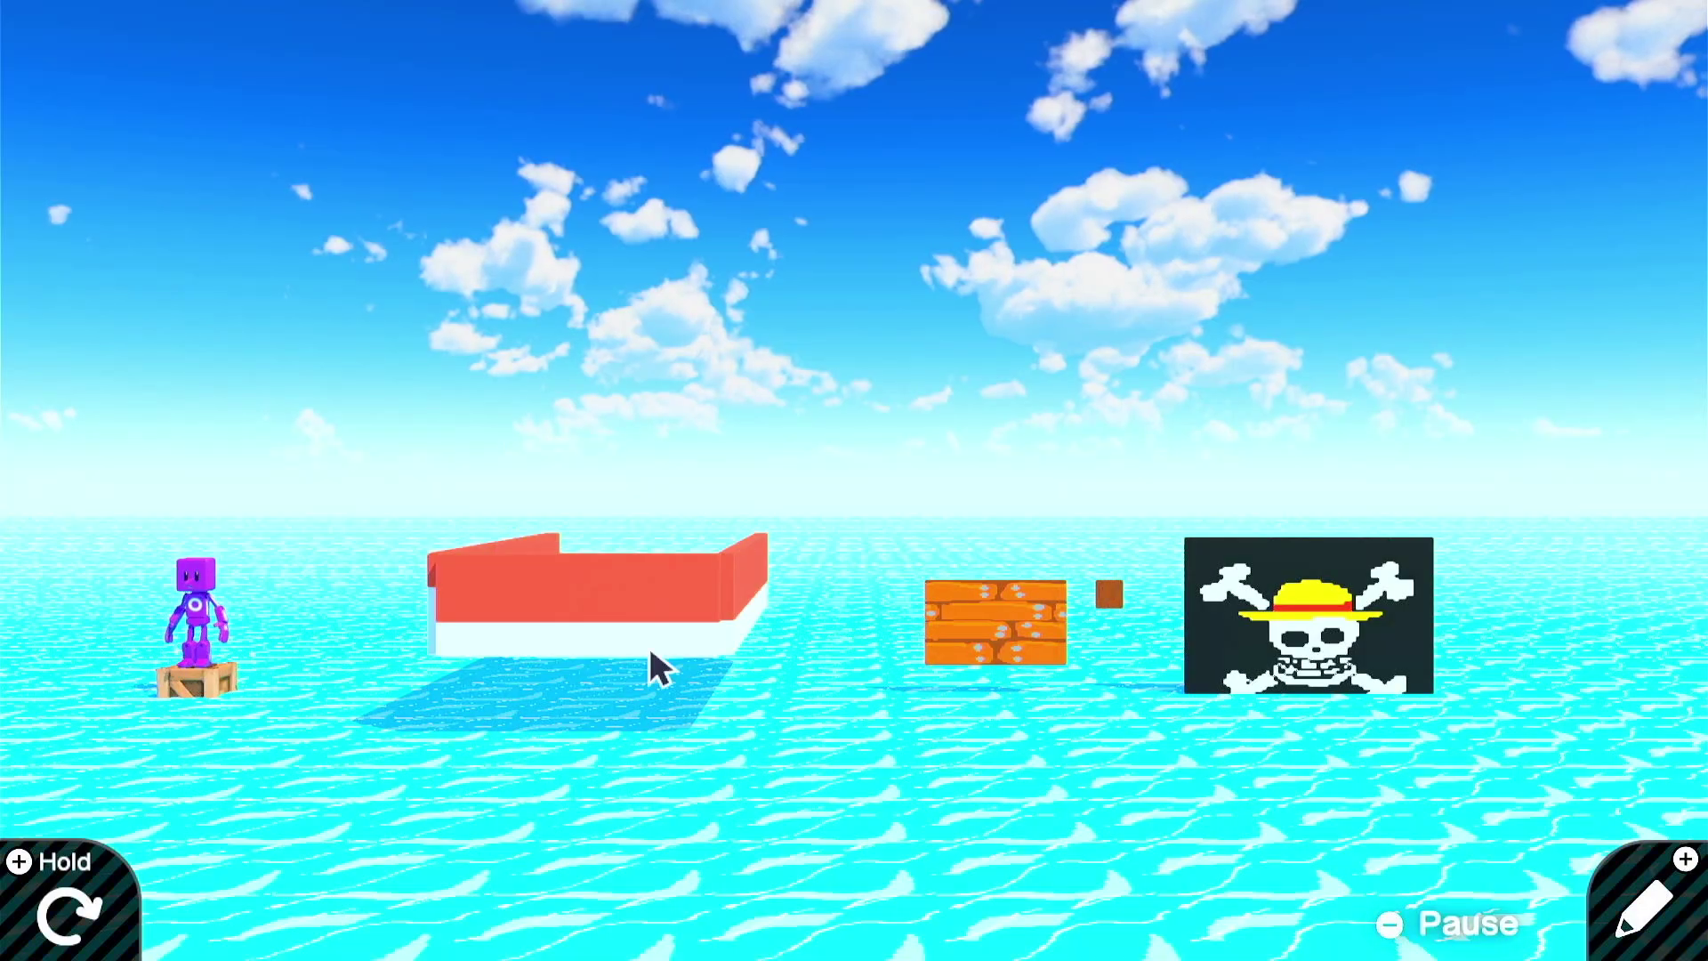
pyautogui.press('+')
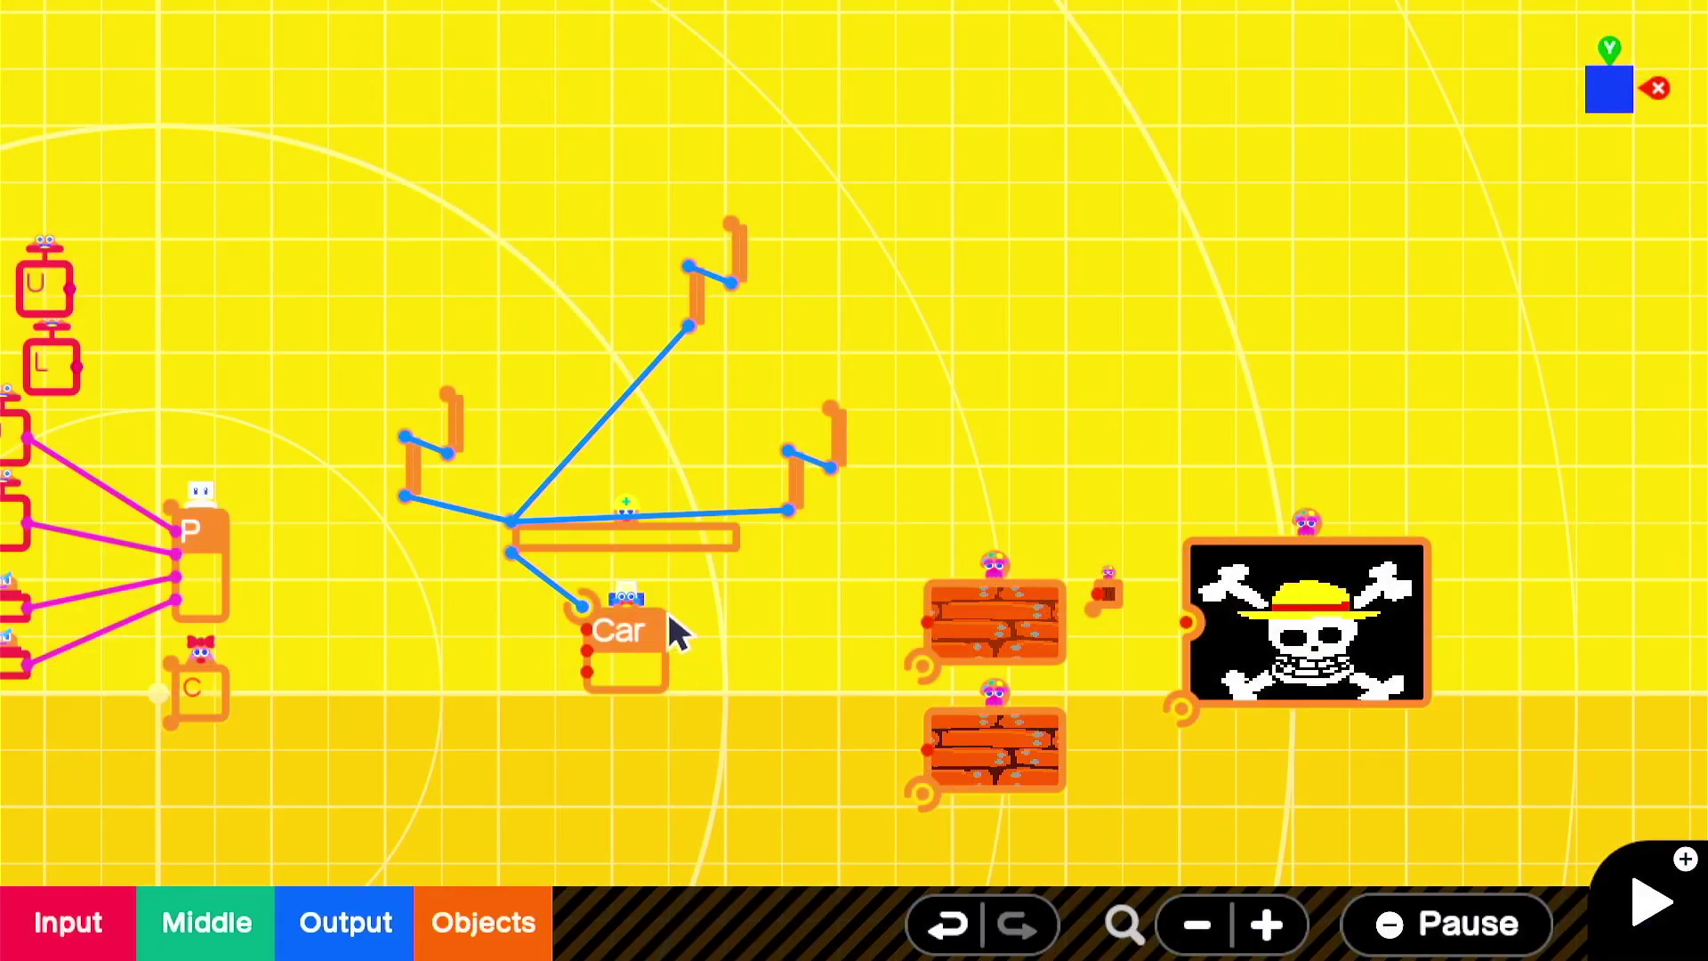
# Duplicate both connected end walls and place the copies beside the originals above the platform.
pyautogui.click(691, 299)
pyautogui.click(579, 319)
pyautogui.moveTo(626, 202); pyautogui.dragTo(747, 311)
pyautogui.click(754, 331)
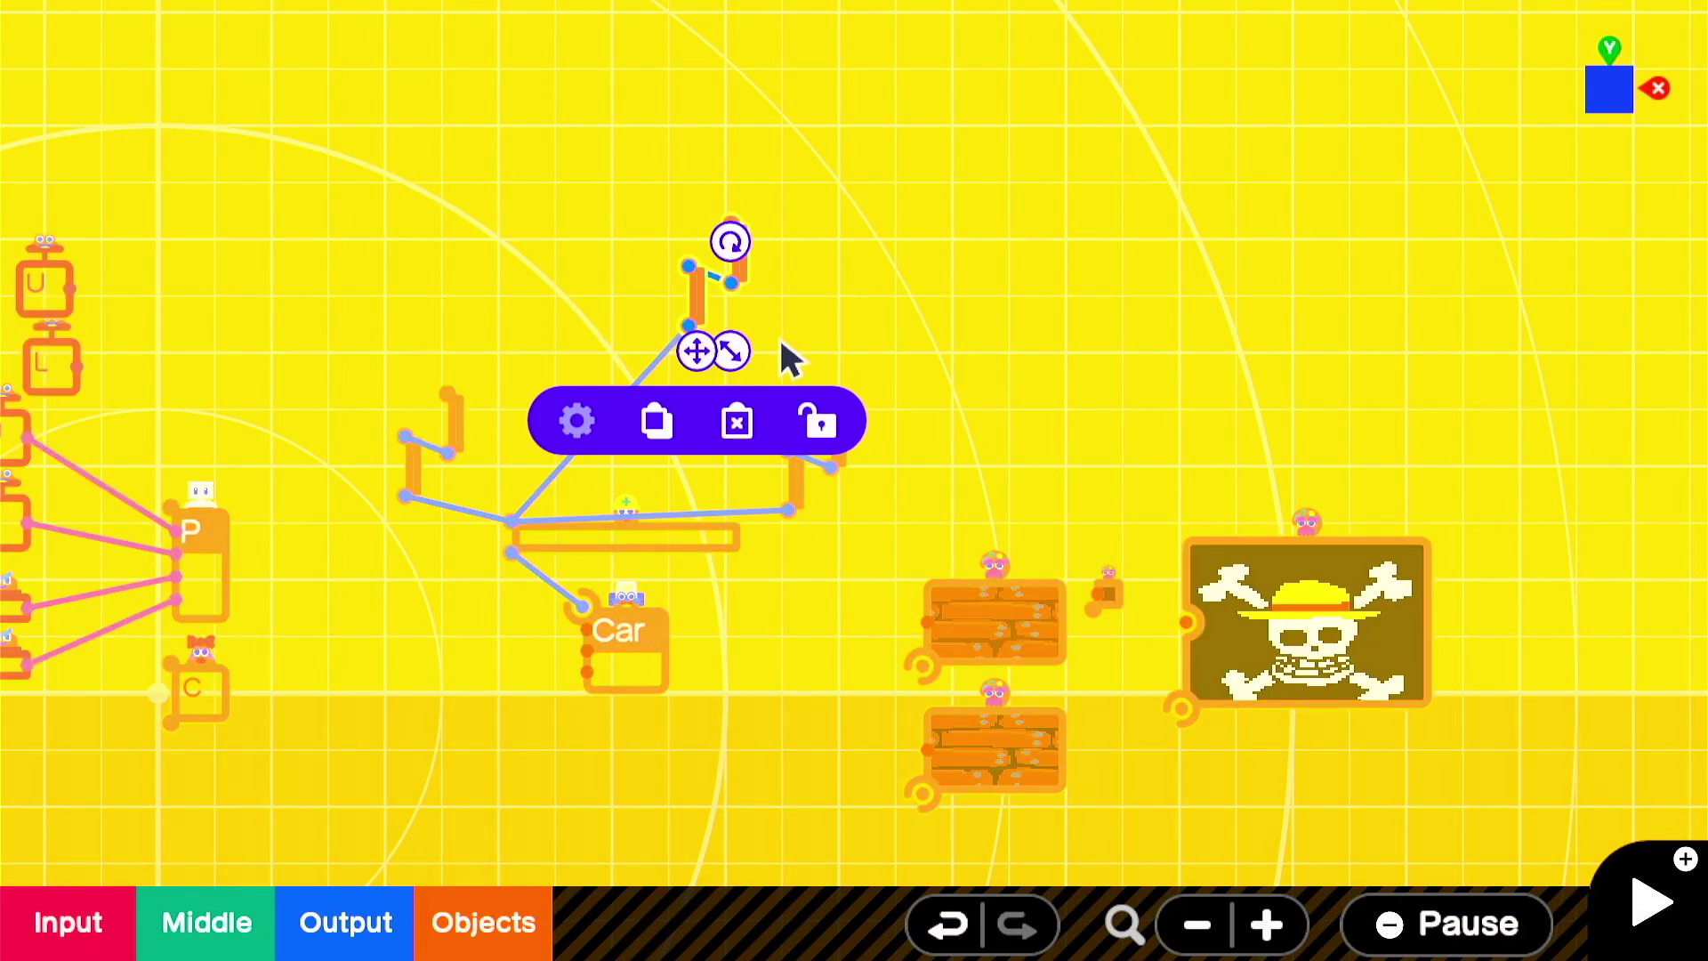
pyautogui.click(656, 427)
pyautogui.moveTo(750, 404); pyautogui.dragTo(527, 322)
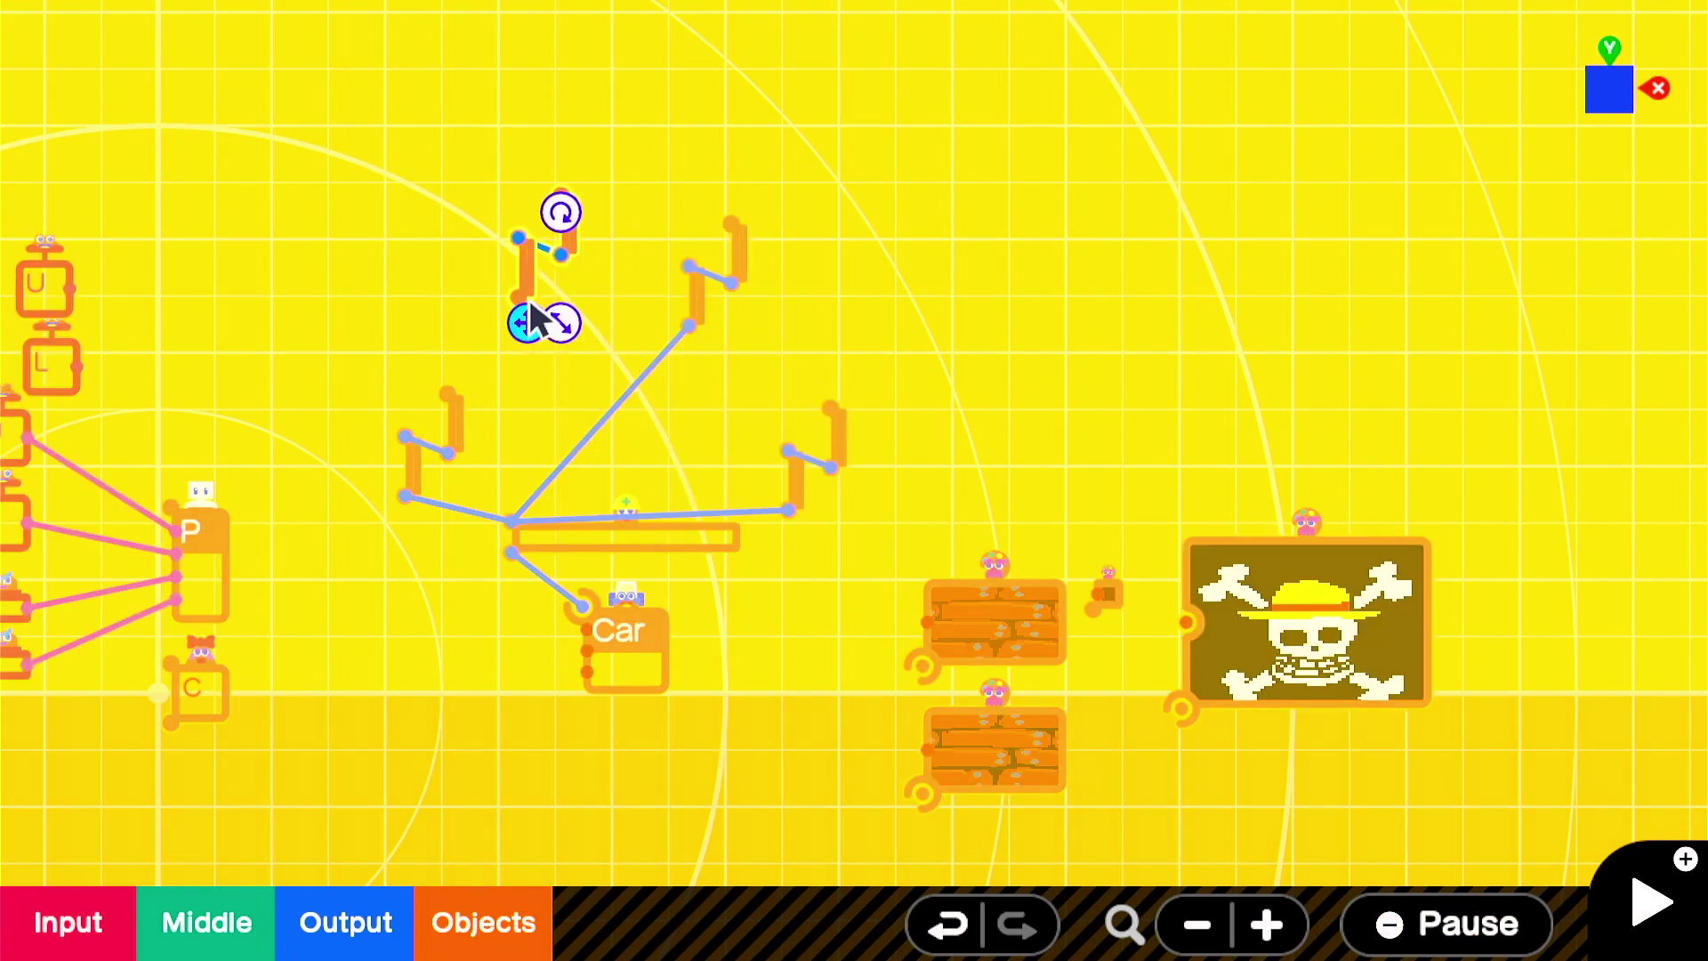
pyautogui.moveTo(525, 519); pyautogui.dragTo(534, 316)
# Set the second lower end wall's target connection point to Z+ for attaching it to the platform's opposite end.
pyautogui.click(409, 394)
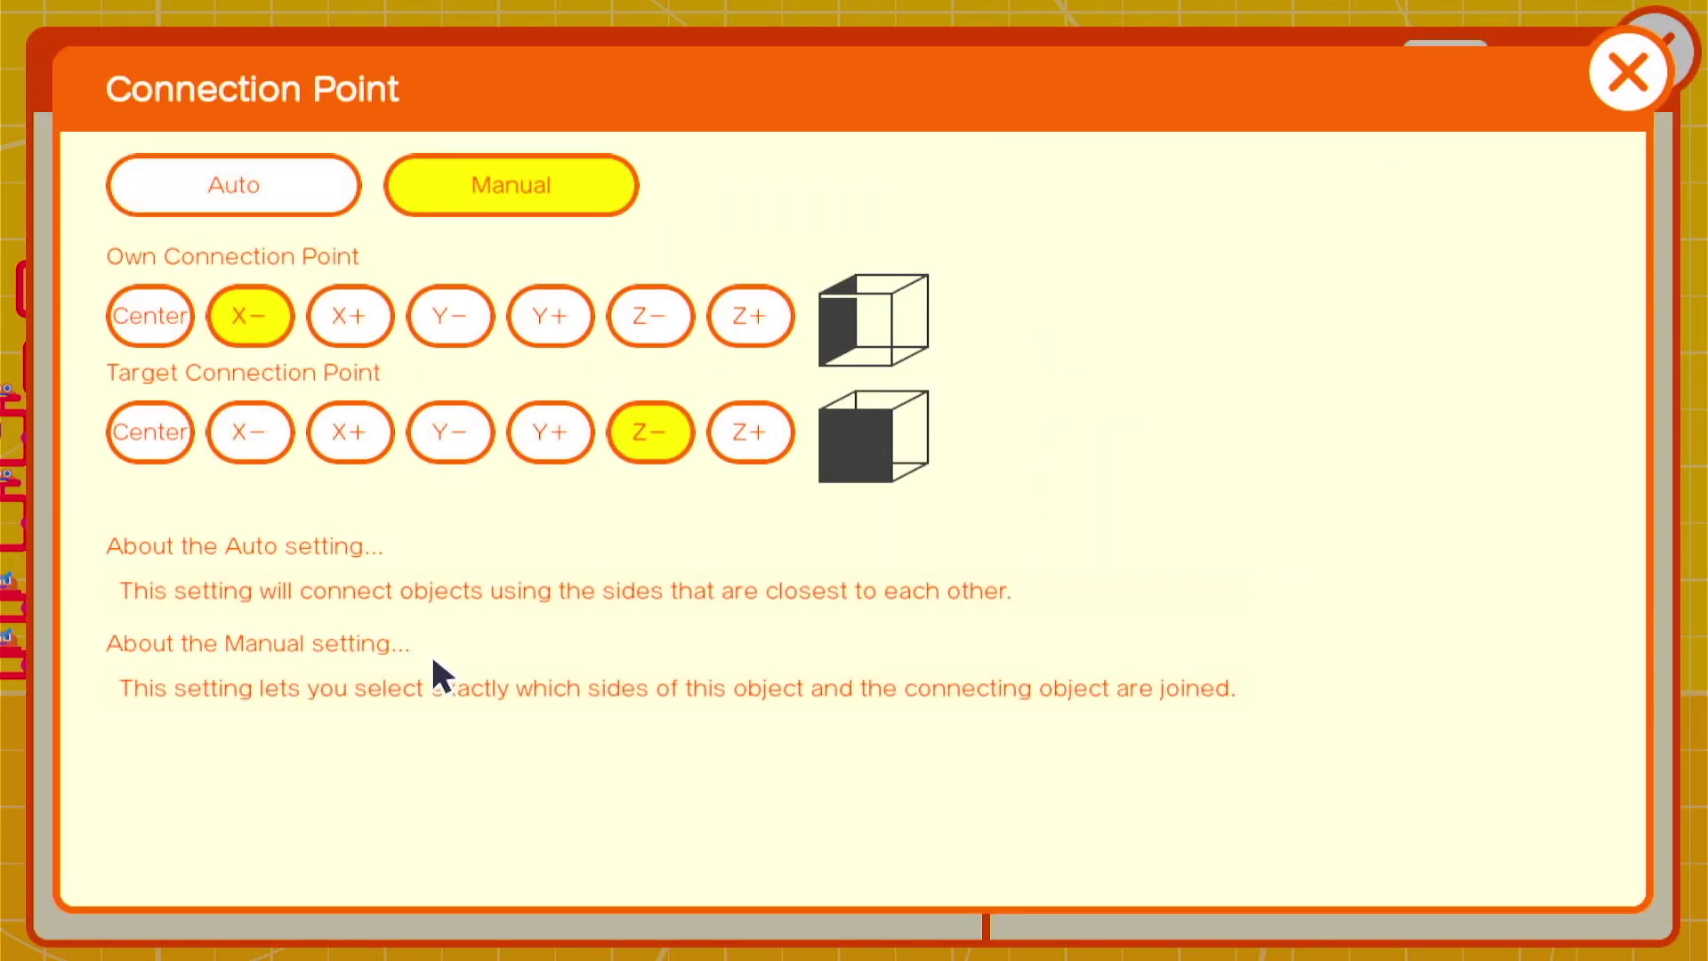
pyautogui.click(750, 432)
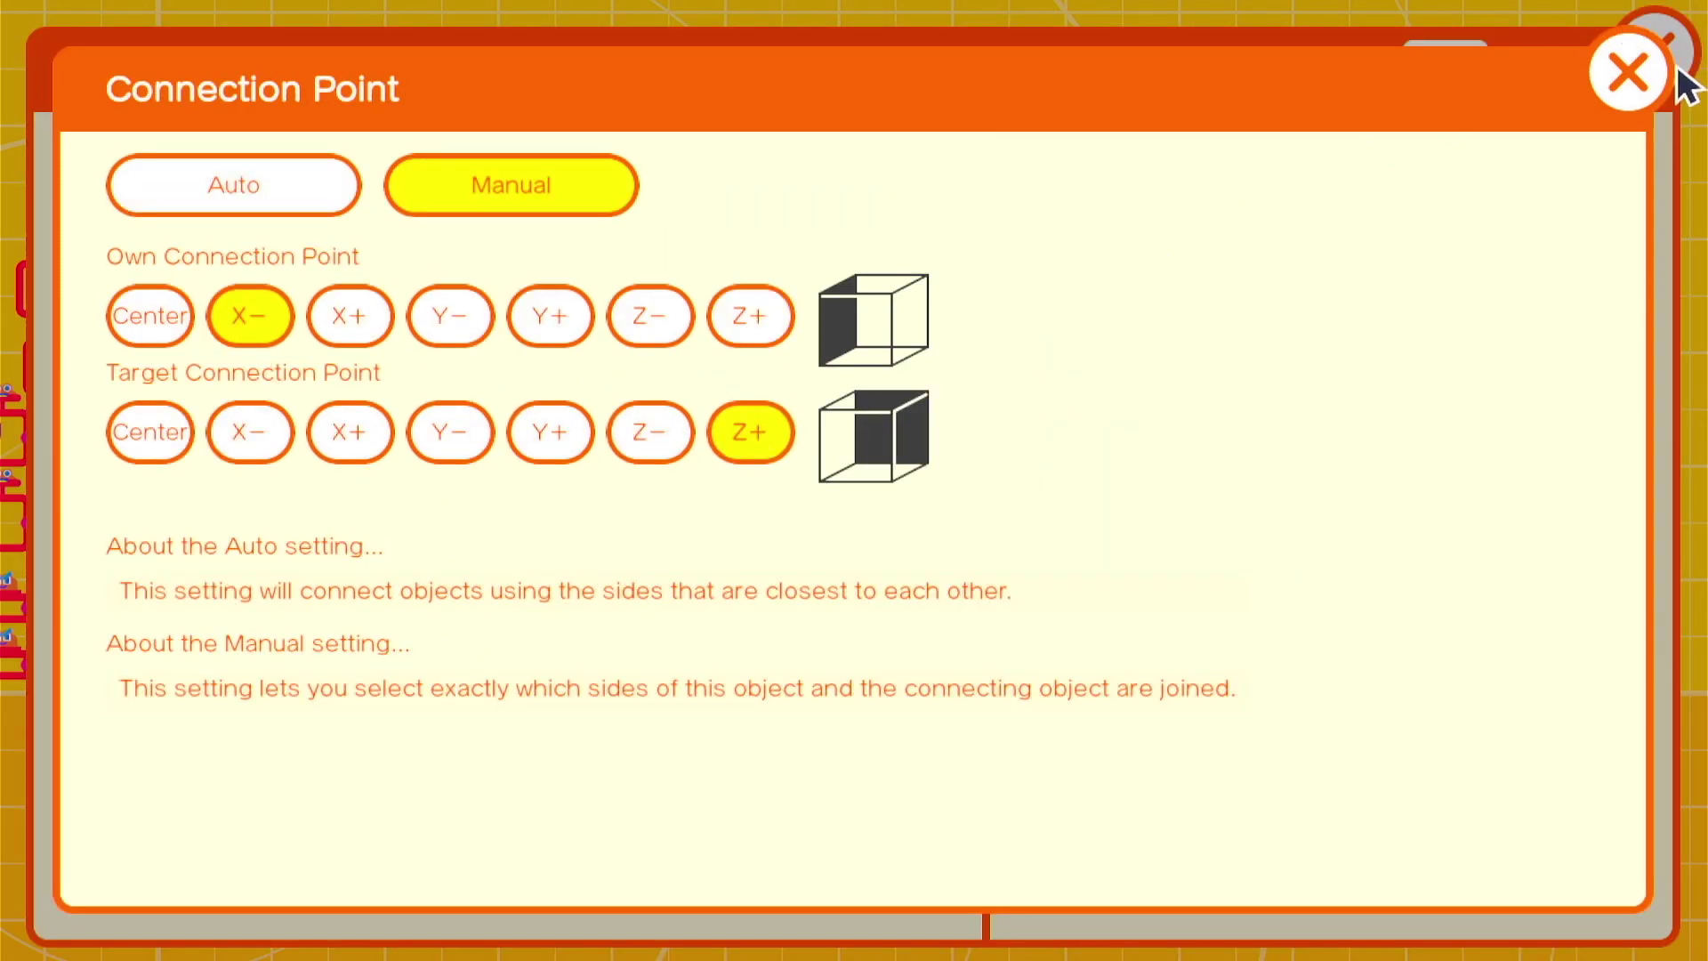
pyautogui.click(1636, 69)
pyautogui.click(1643, 61)
pyautogui.click(1139, 289)
# Add a camera that follows the person, and run the game to inspect the walled boat from it.
pyautogui.click(850, 499)
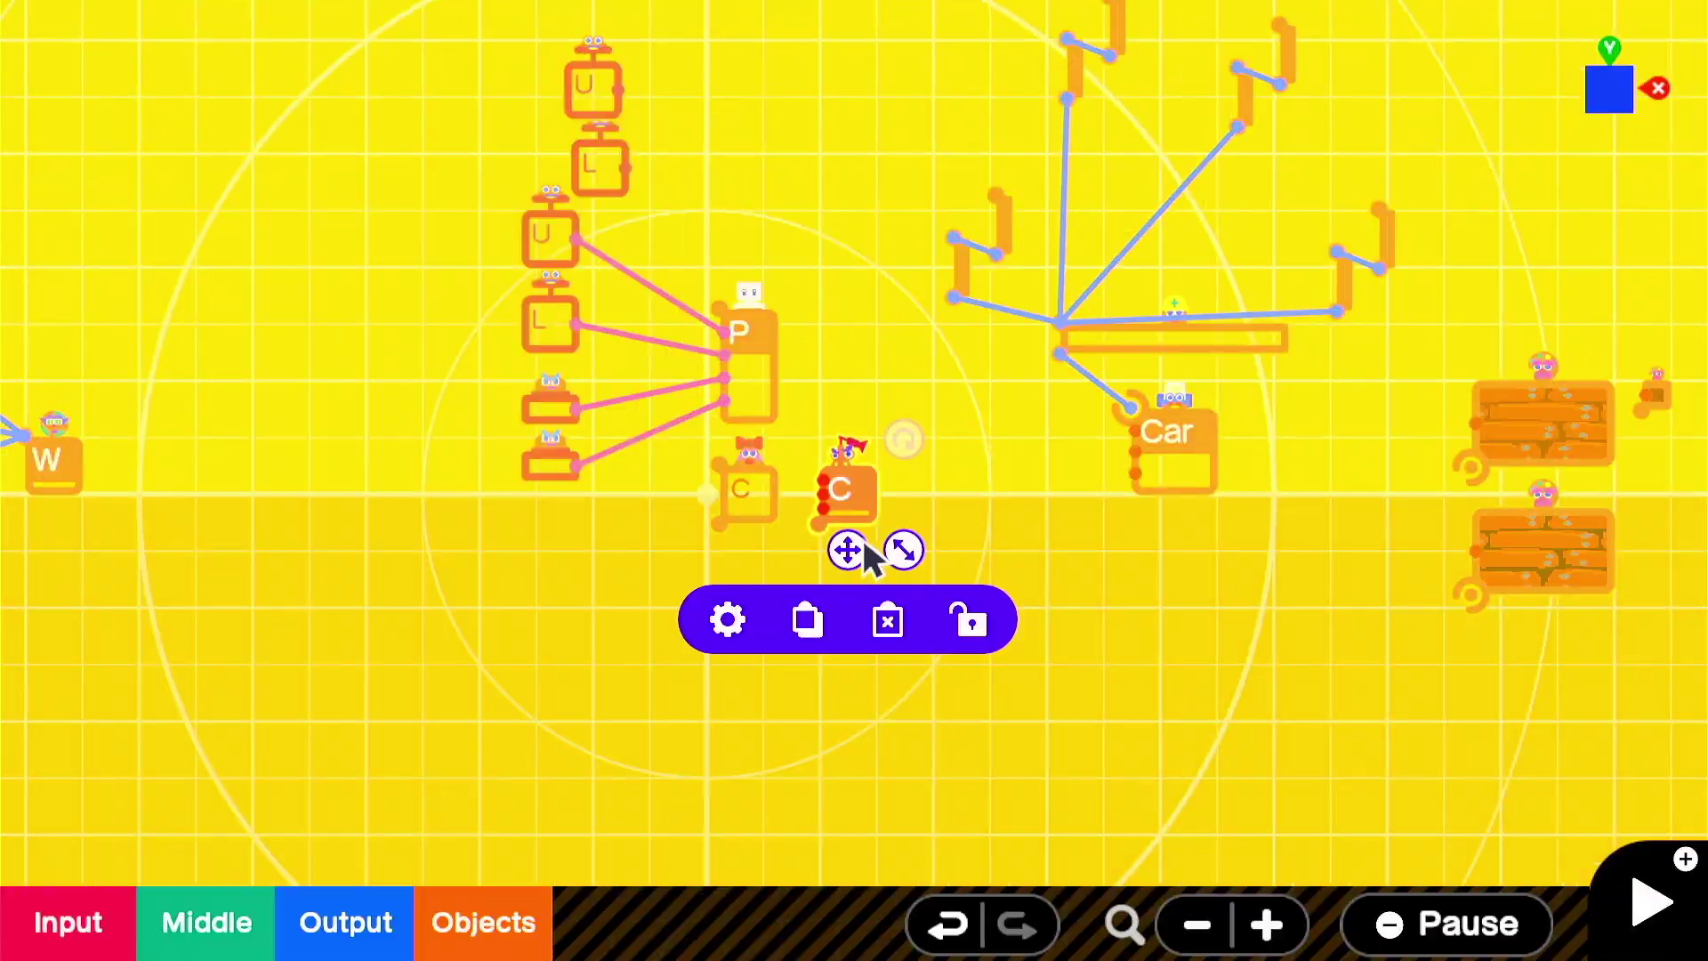
pyautogui.click(726, 620)
pyautogui.click(1646, 60)
pyautogui.click(1008, 279)
pyautogui.click(1652, 902)
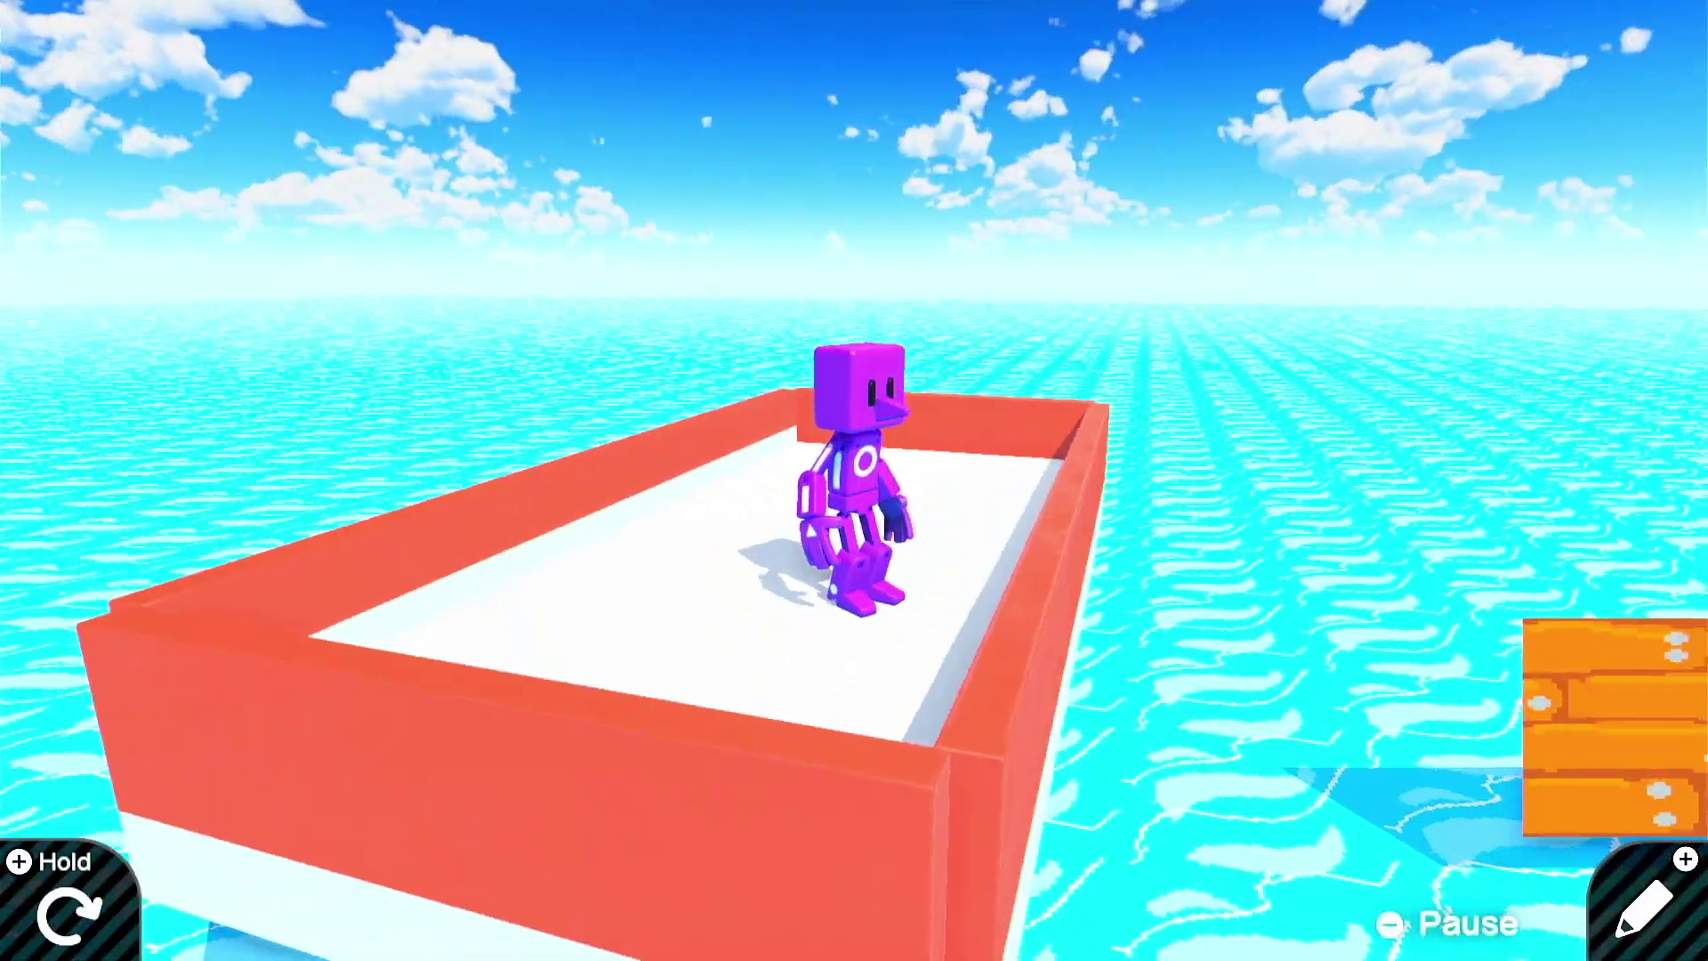
pyautogui.press('+')
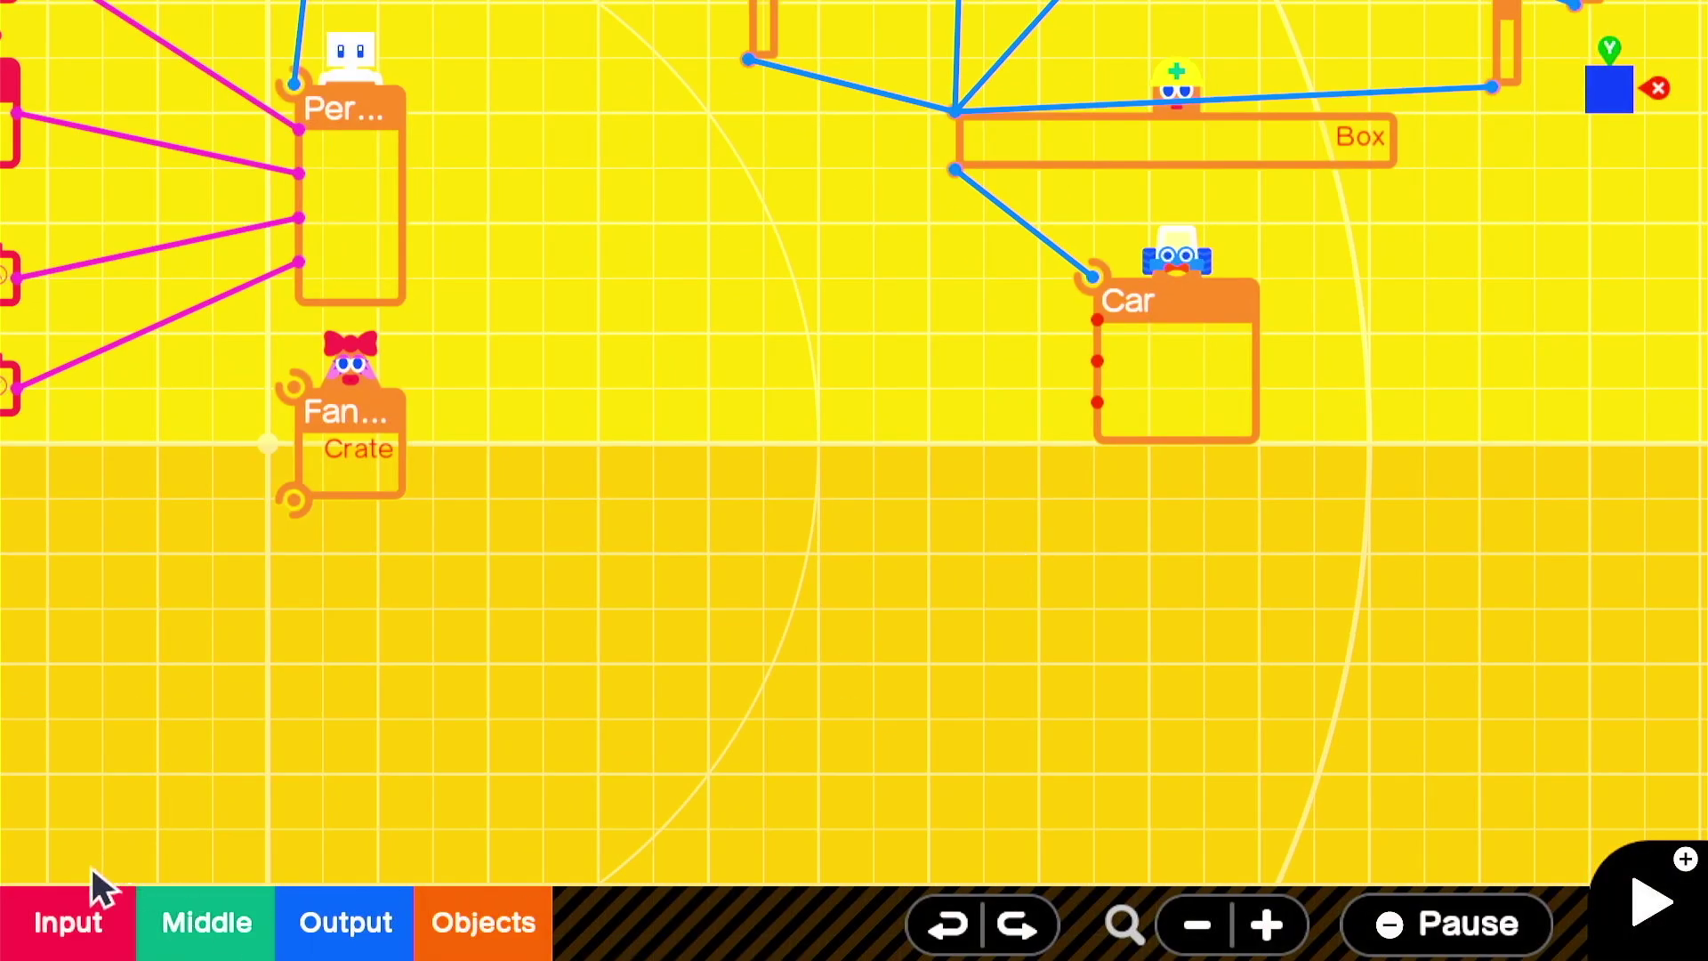
# Add an R button input near the Car and duplicate it twice.
pyautogui.click(105, 889)
pyautogui.click(217, 523)
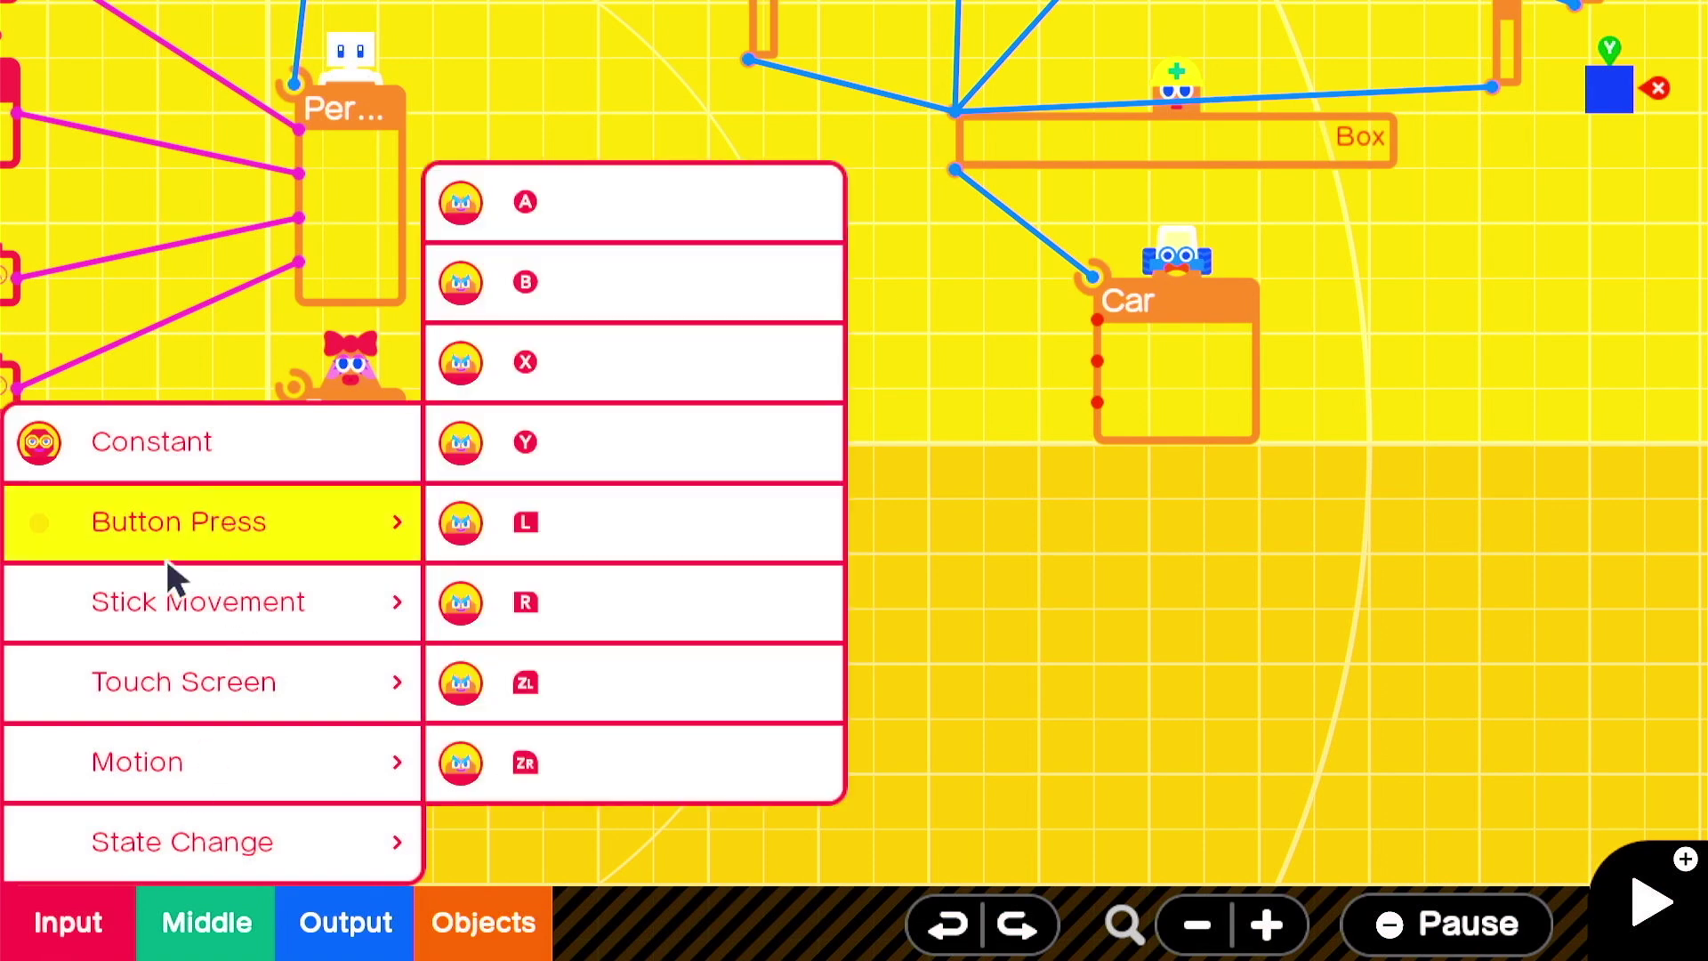
pyautogui.click(566, 632)
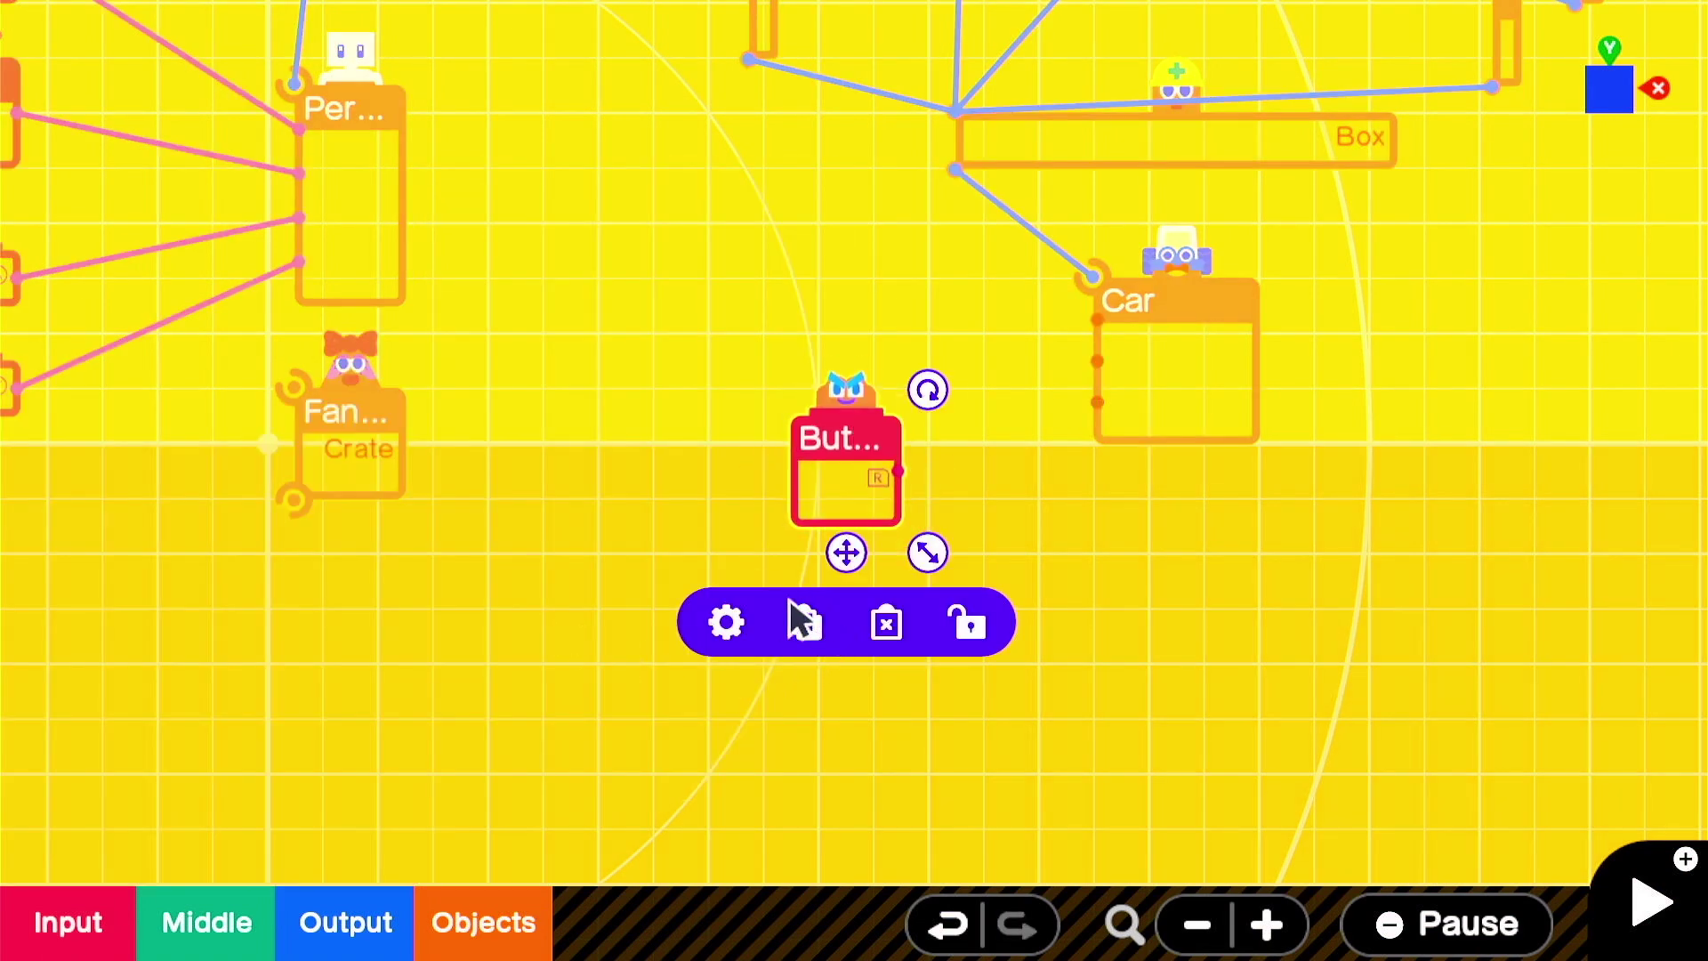
pyautogui.click(805, 621)
pyautogui.click(860, 678)
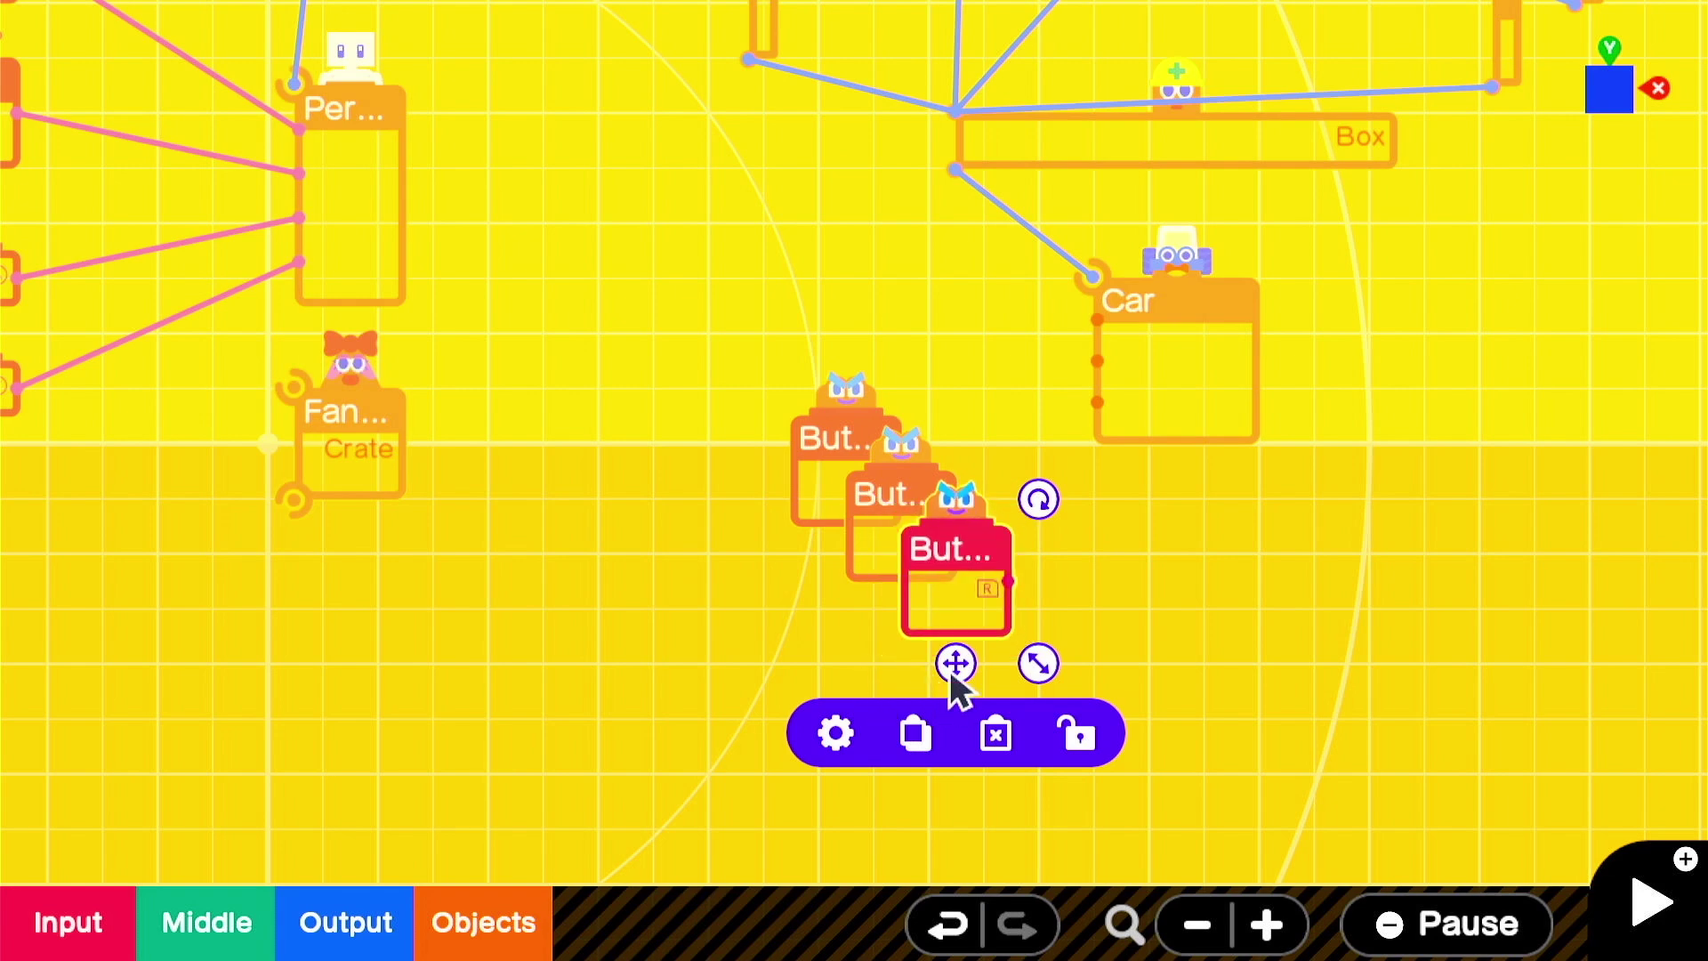
# Arrange the three button inputs in a vertical column.
pyautogui.moveTo(955, 663); pyautogui.dragTo(907, 735)
pyautogui.click(917, 354)
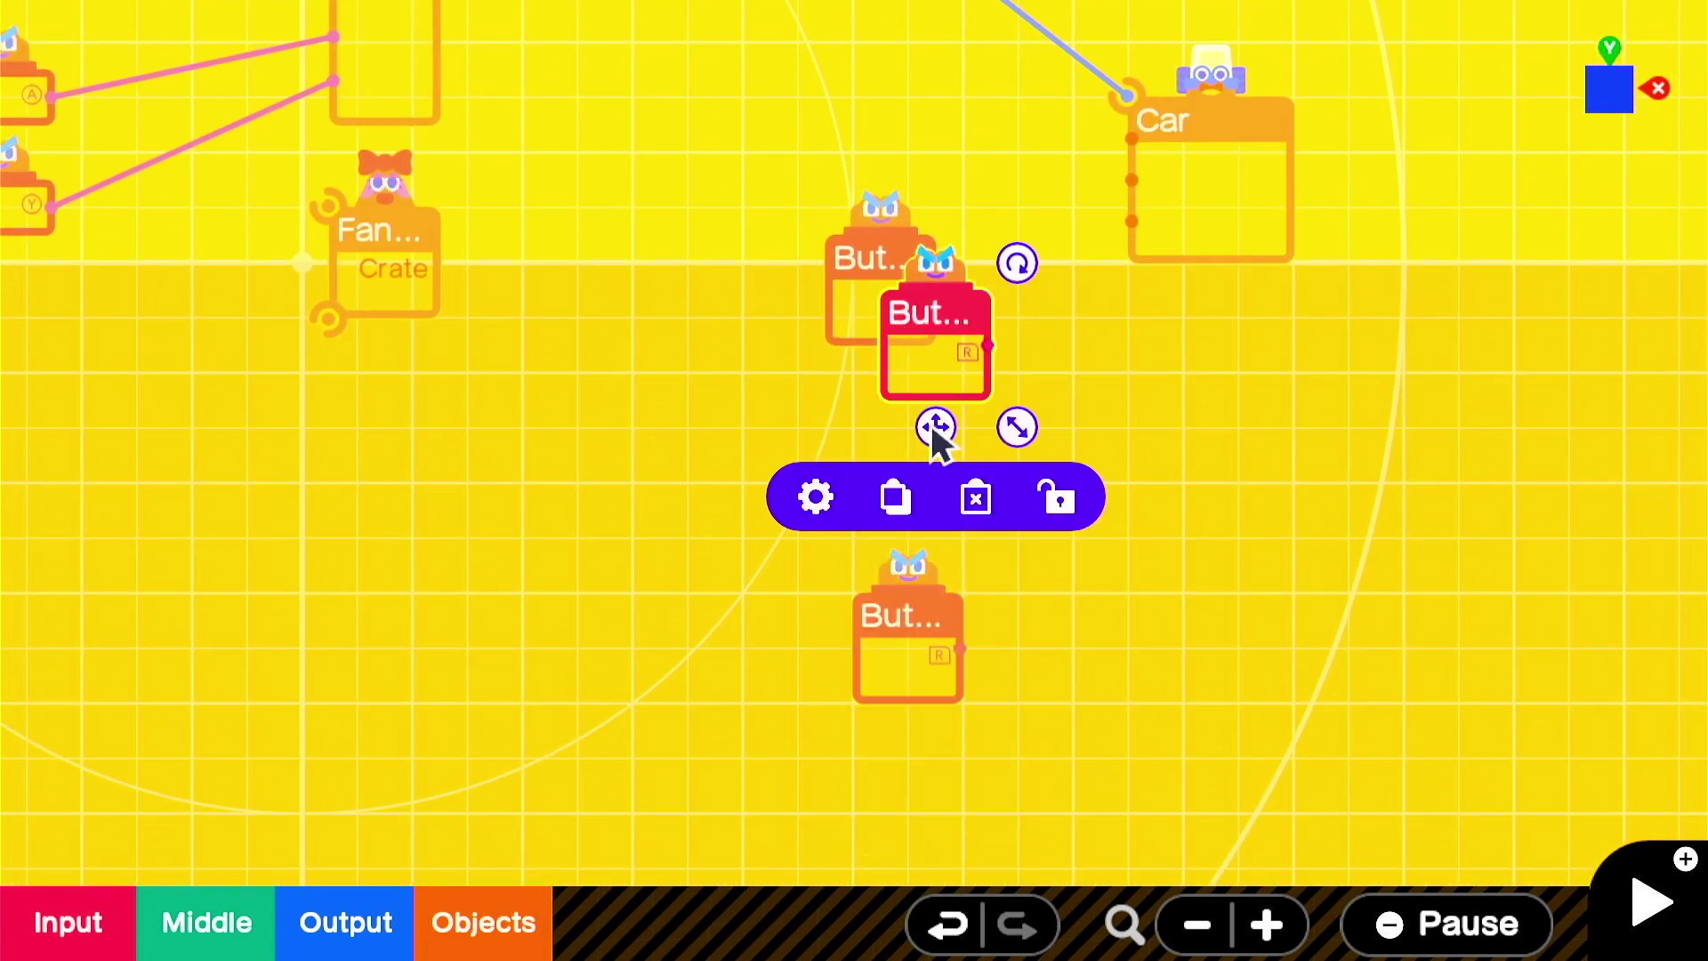
pyautogui.moveTo(932, 426); pyautogui.dragTo(907, 536)
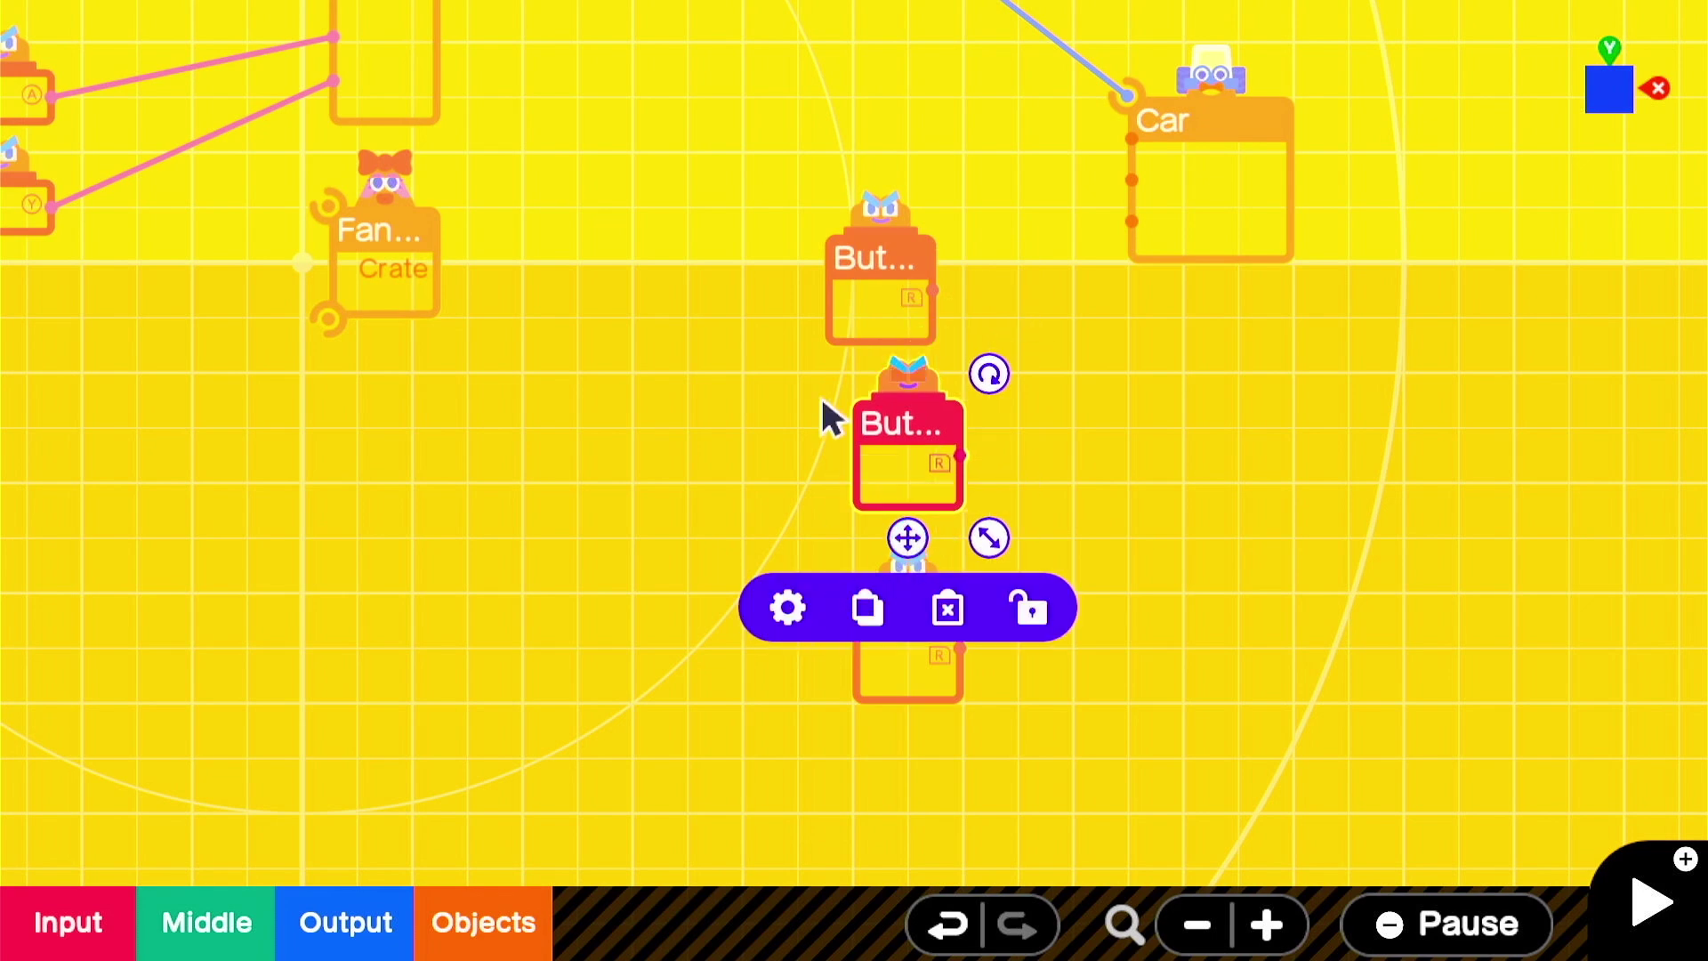
pyautogui.click(880, 312)
pyautogui.moveTo(881, 312); pyautogui.dragTo(908, 324)
# Assign the L button to the upper button input and the ZR button to the lowest one.
pyautogui.click(786, 436)
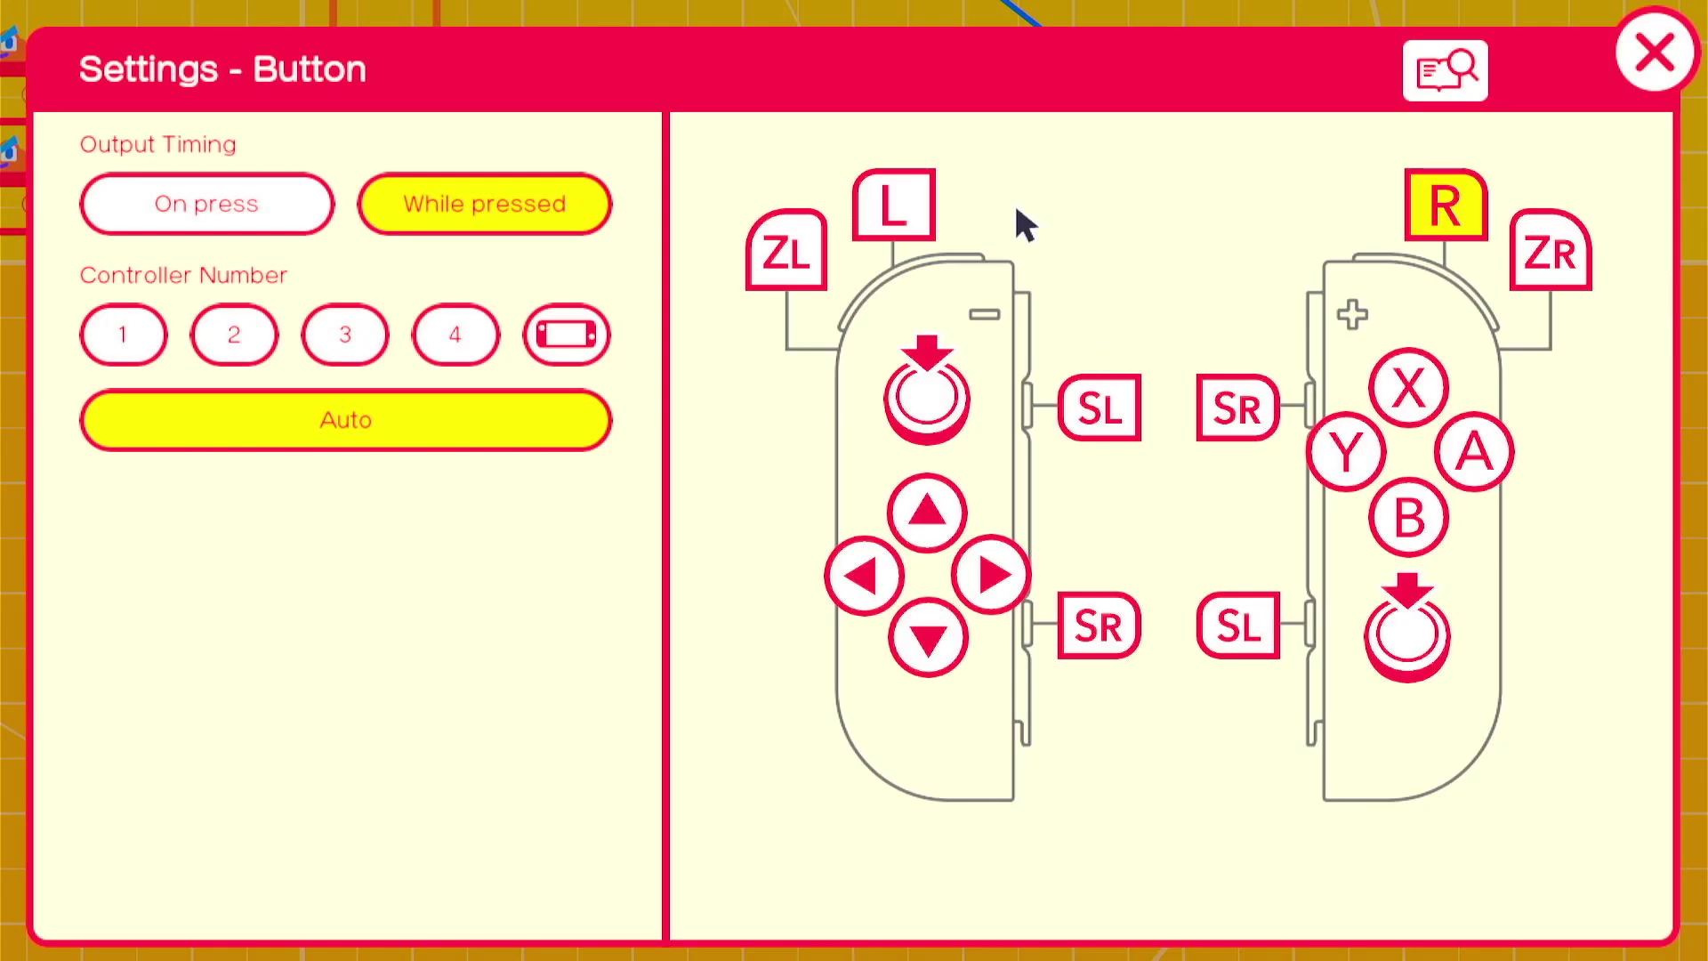
pyautogui.click(894, 204)
pyautogui.click(1445, 191)
pyautogui.click(1651, 80)
pyautogui.click(1551, 244)
pyautogui.click(1651, 60)
# Select all three button inputs and move them together beneath the crate.
pyautogui.click(787, 148)
pyautogui.moveTo(787, 148); pyautogui.dragTo(1101, 766)
pyautogui.moveTo(909, 733); pyautogui.dragTo(500, 790)
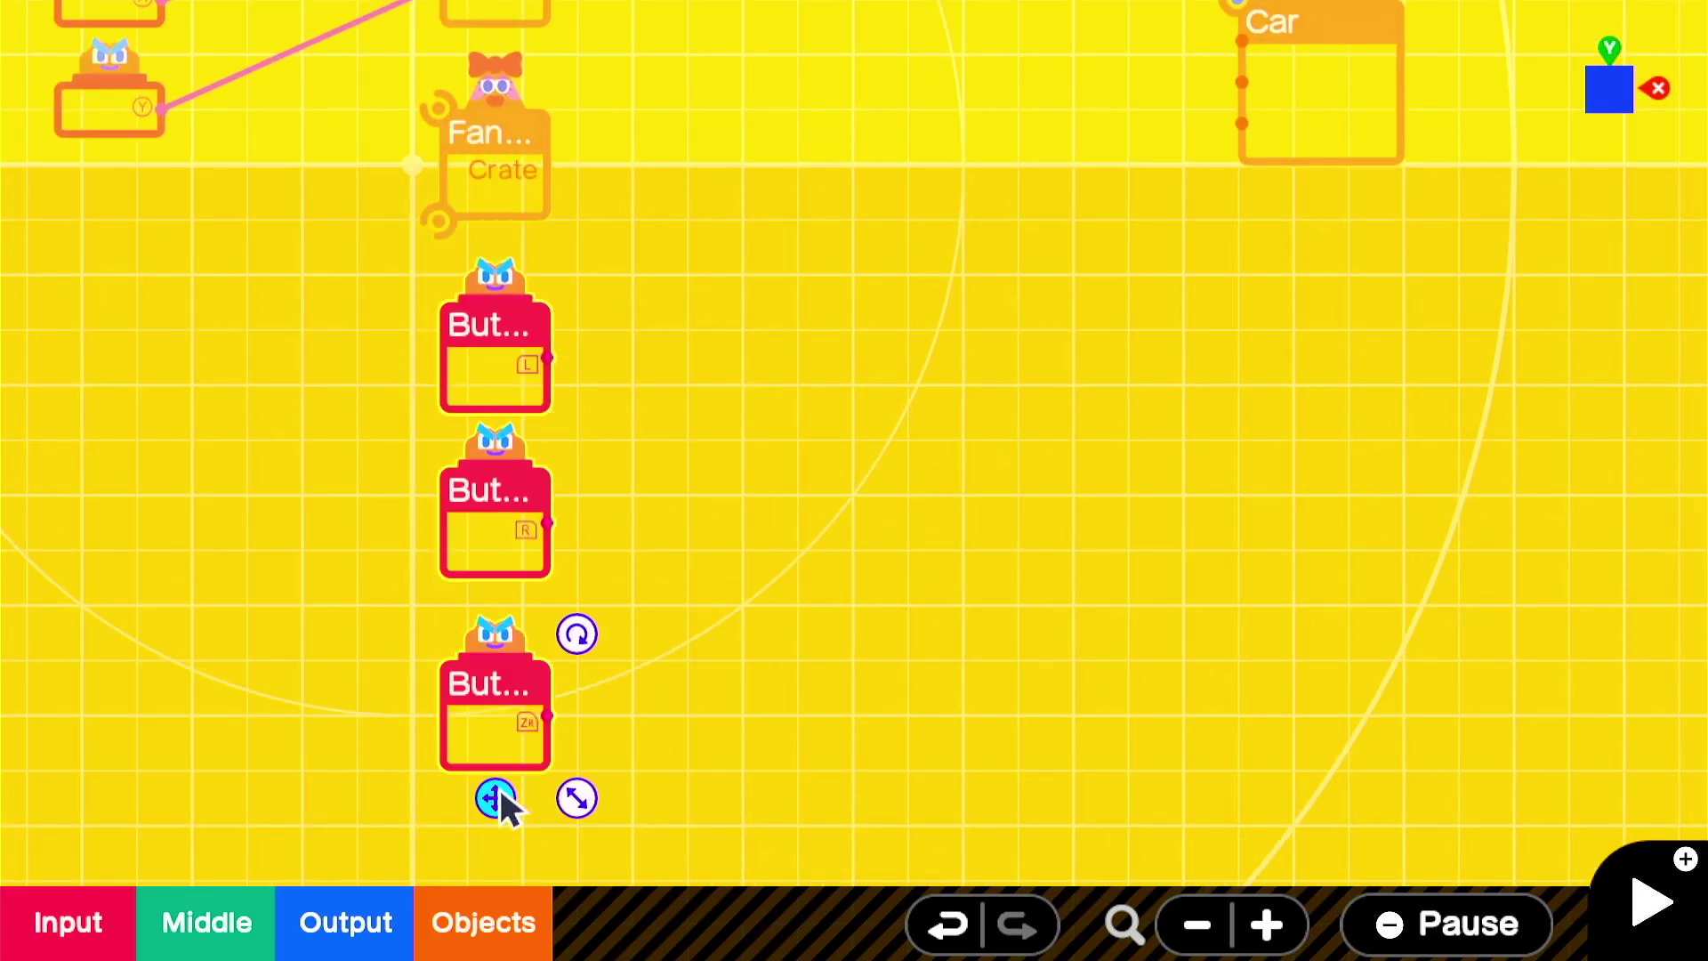
pyautogui.moveTo(545, 525); pyautogui.dragTo(831, 579)
# Add a + − inversion node between the button inputs and the Car, and connect the R button to the Car's middle input port.
pyautogui.click(223, 934)
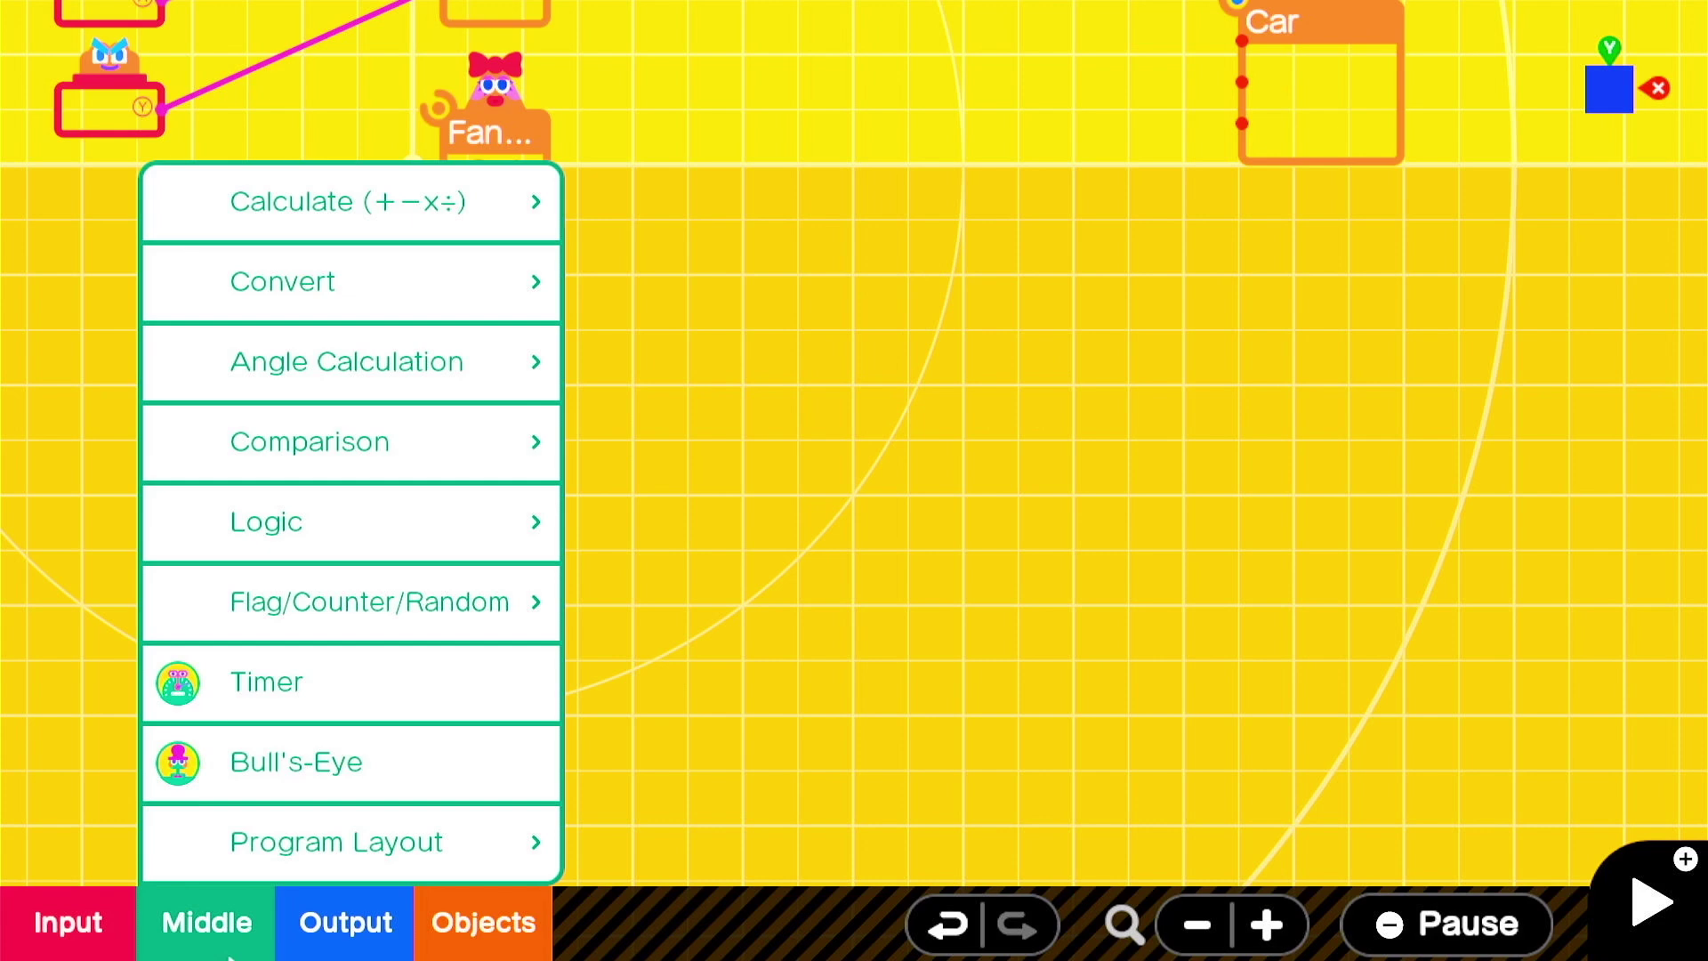
pyautogui.click(350, 306)
pyautogui.click(756, 445)
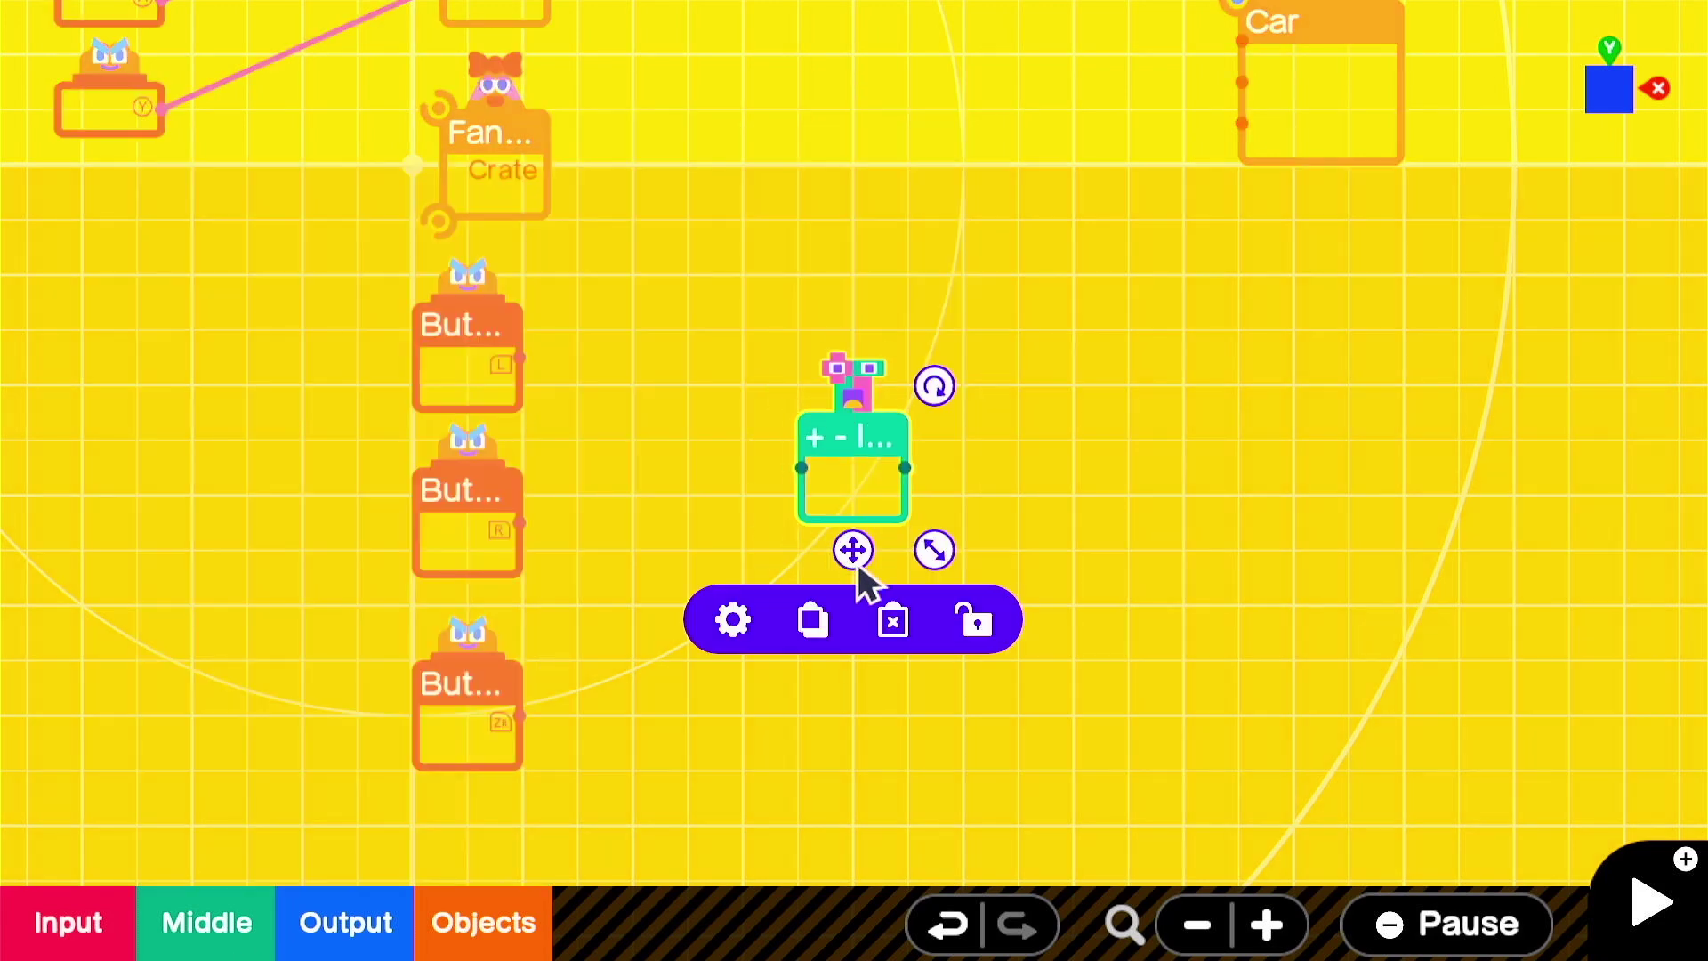
pyautogui.moveTo(520, 356); pyautogui.dragTo(872, 254)
pyautogui.moveTo(297, 682); pyautogui.dragTo(1020, 248)
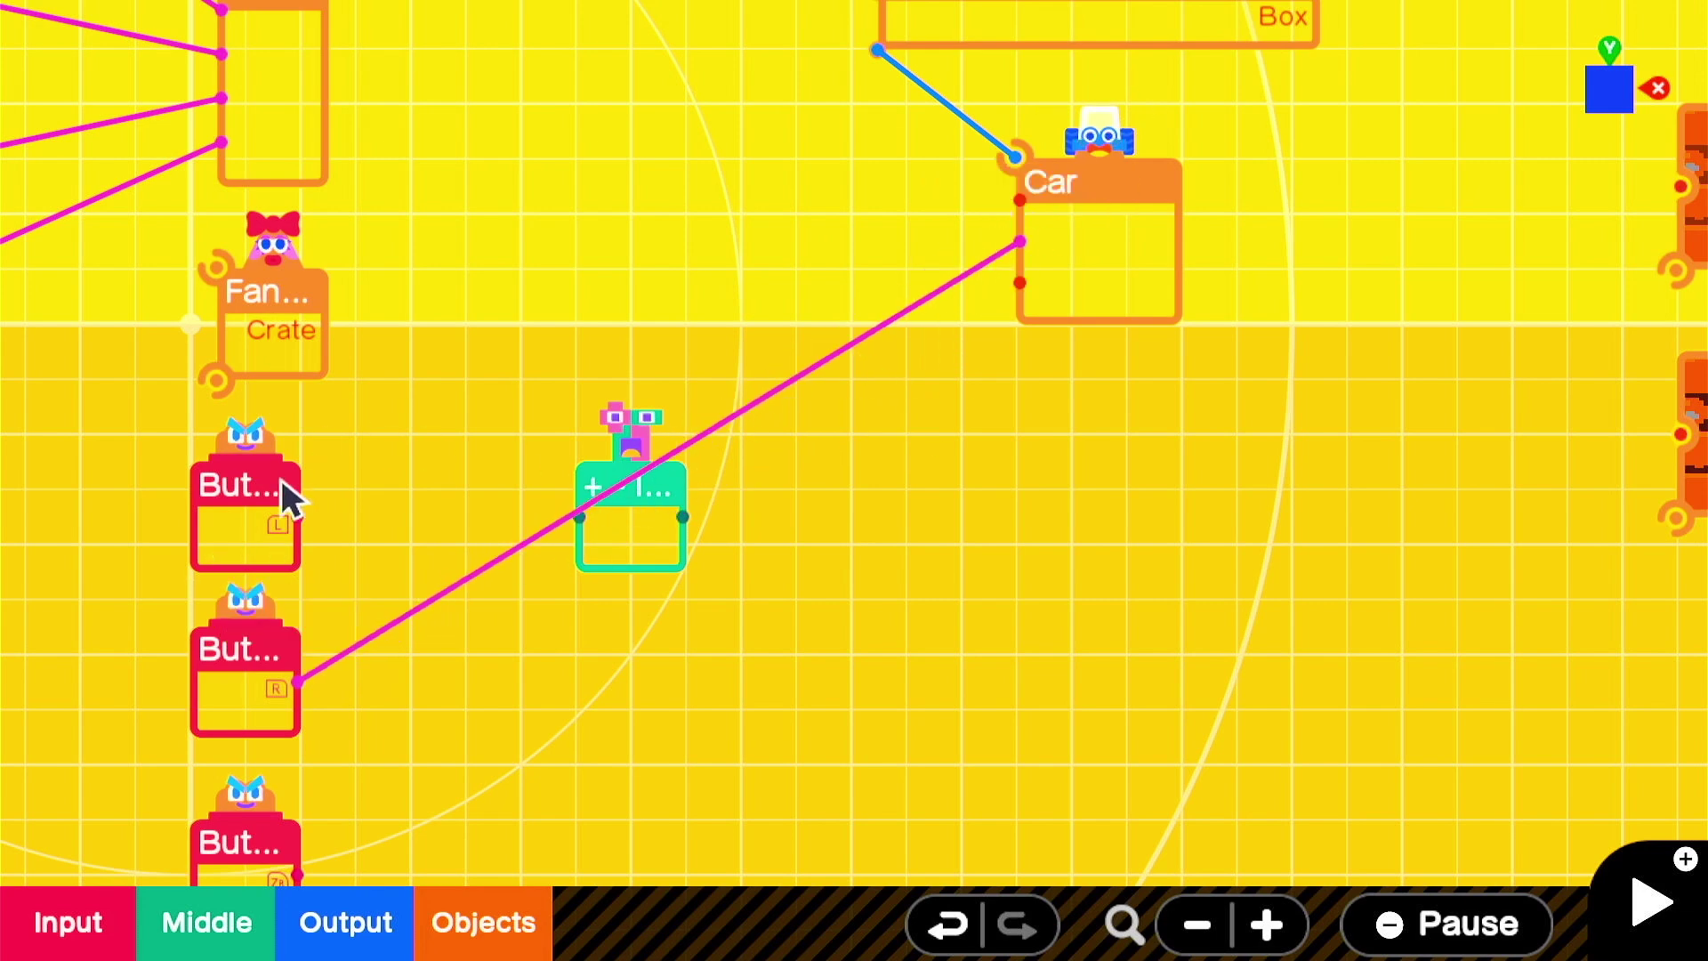
# Route the L button through the inversion node to the Car's middle input port and connect the ZR button to its upper port.
pyautogui.moveTo(297, 518); pyautogui.dragTo(580, 516)
pyautogui.moveTo(648, 566); pyautogui.dragTo(1015, 268)
pyautogui.moveTo(316, 745); pyautogui.dragTo(865, 397)
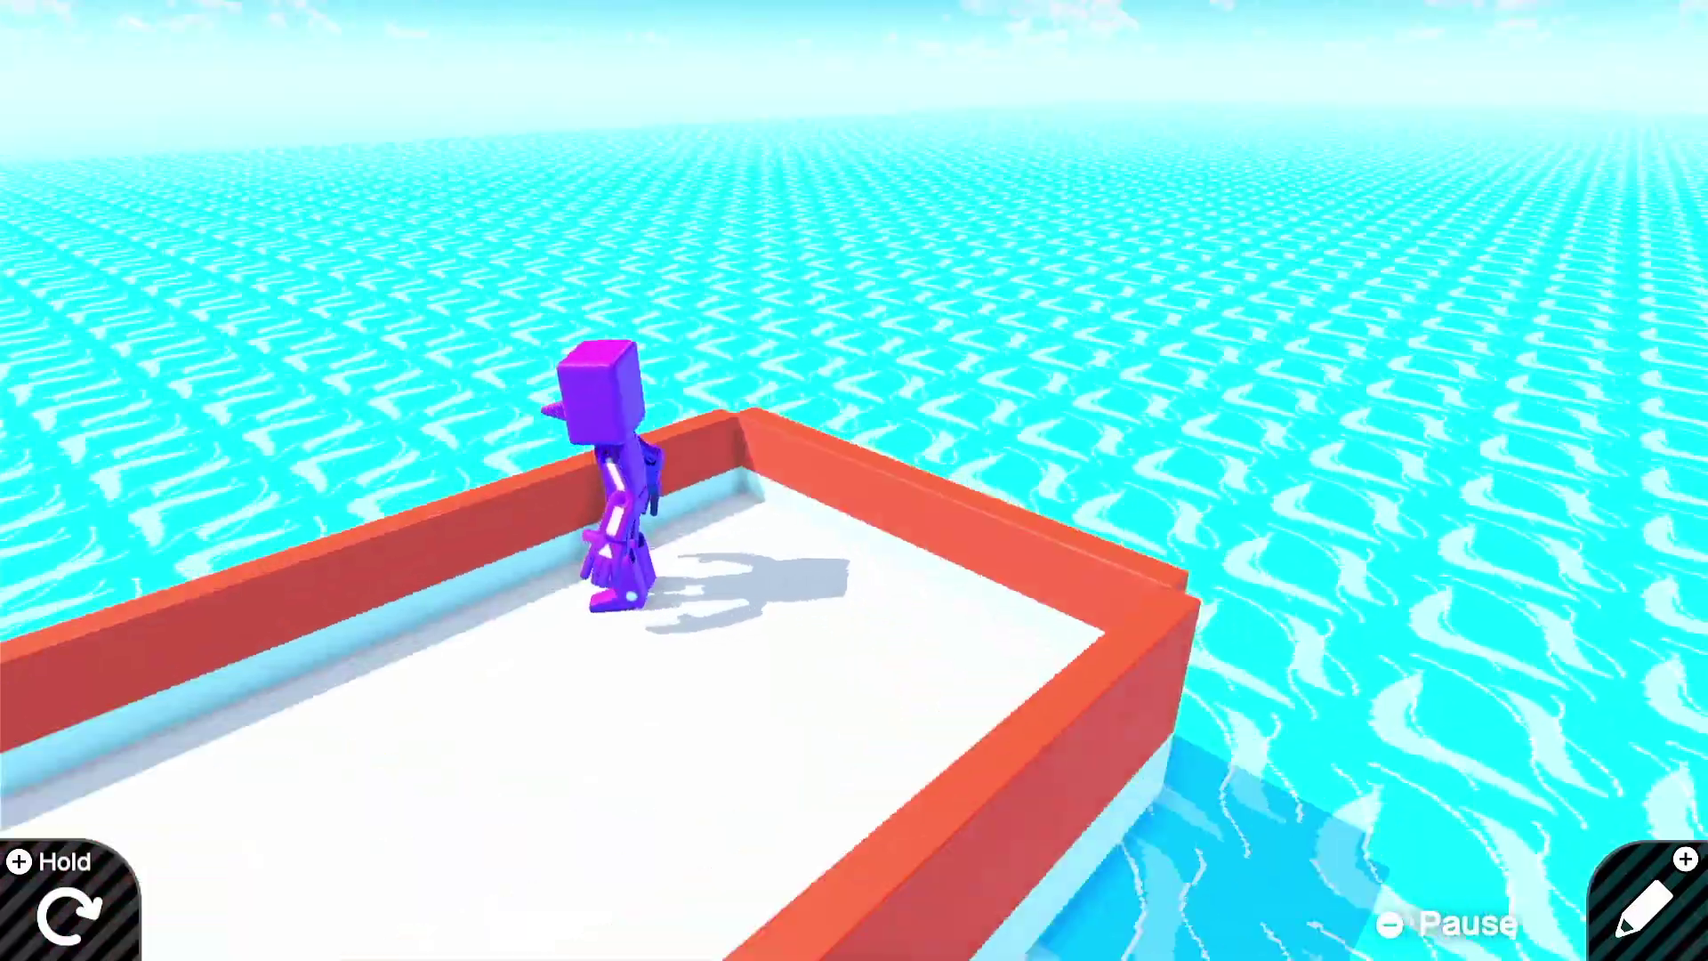
pyautogui.press('+')
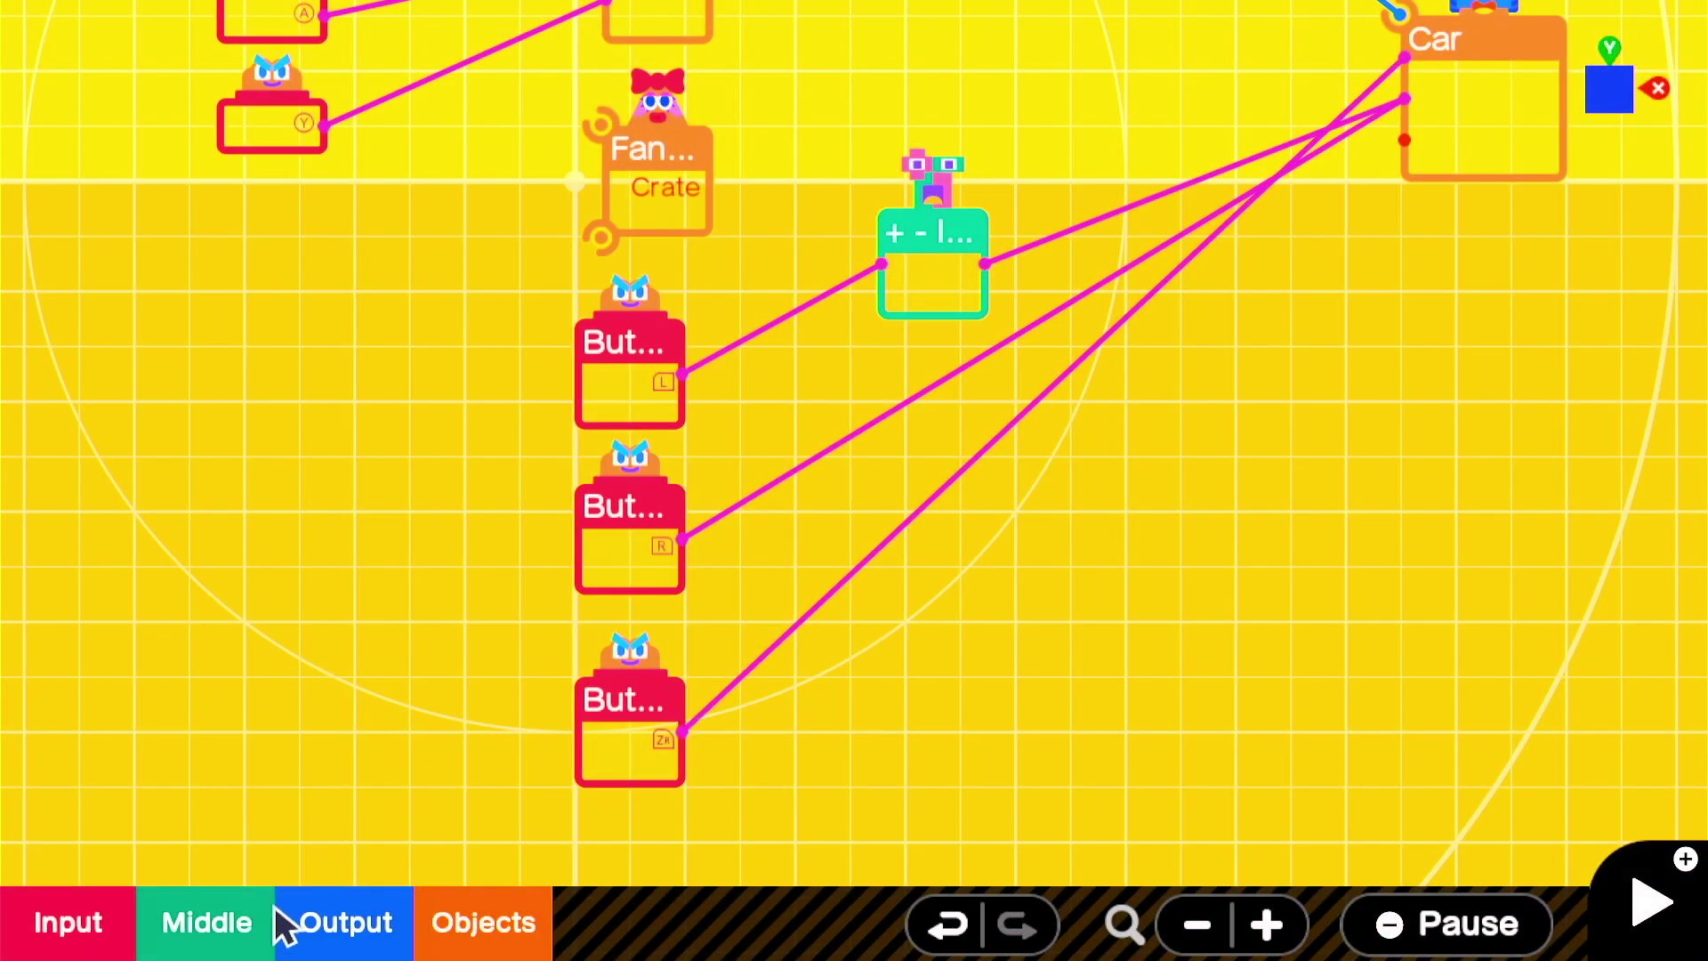
# Set the Car's movement speed to 0.50 in its settings.
pyautogui.click(259, 920)
pyautogui.click(1491, 107)
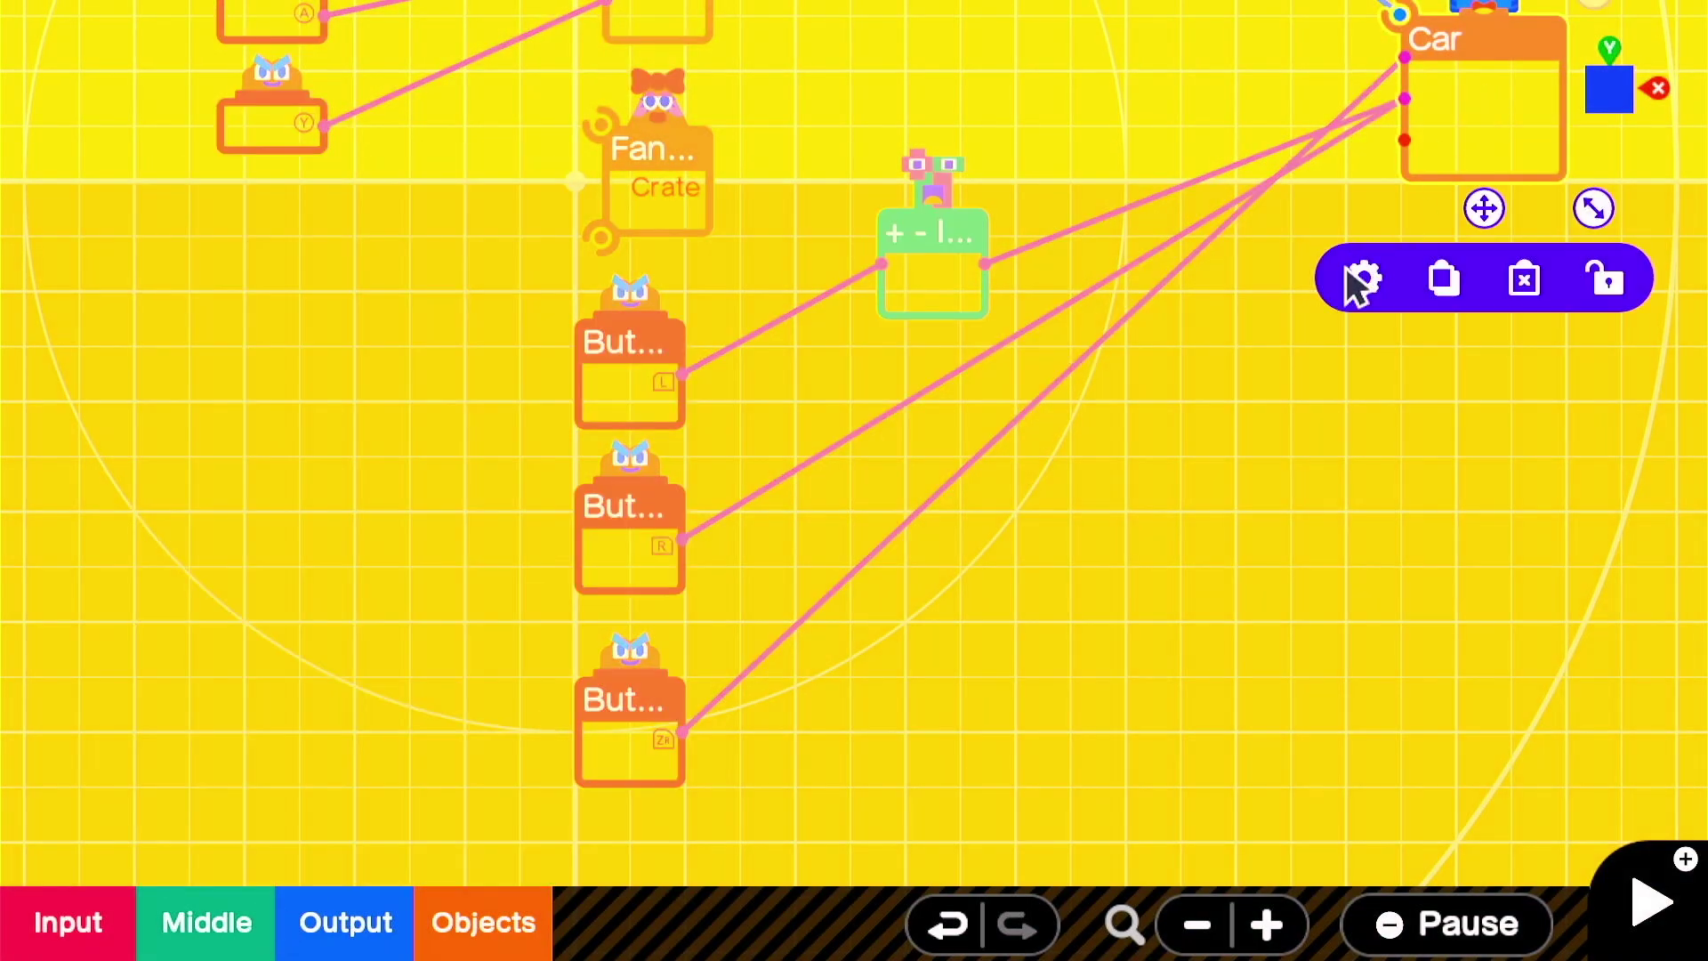
pyautogui.click(1350, 277)
pyautogui.click(1188, 203)
pyautogui.click(1019, 531)
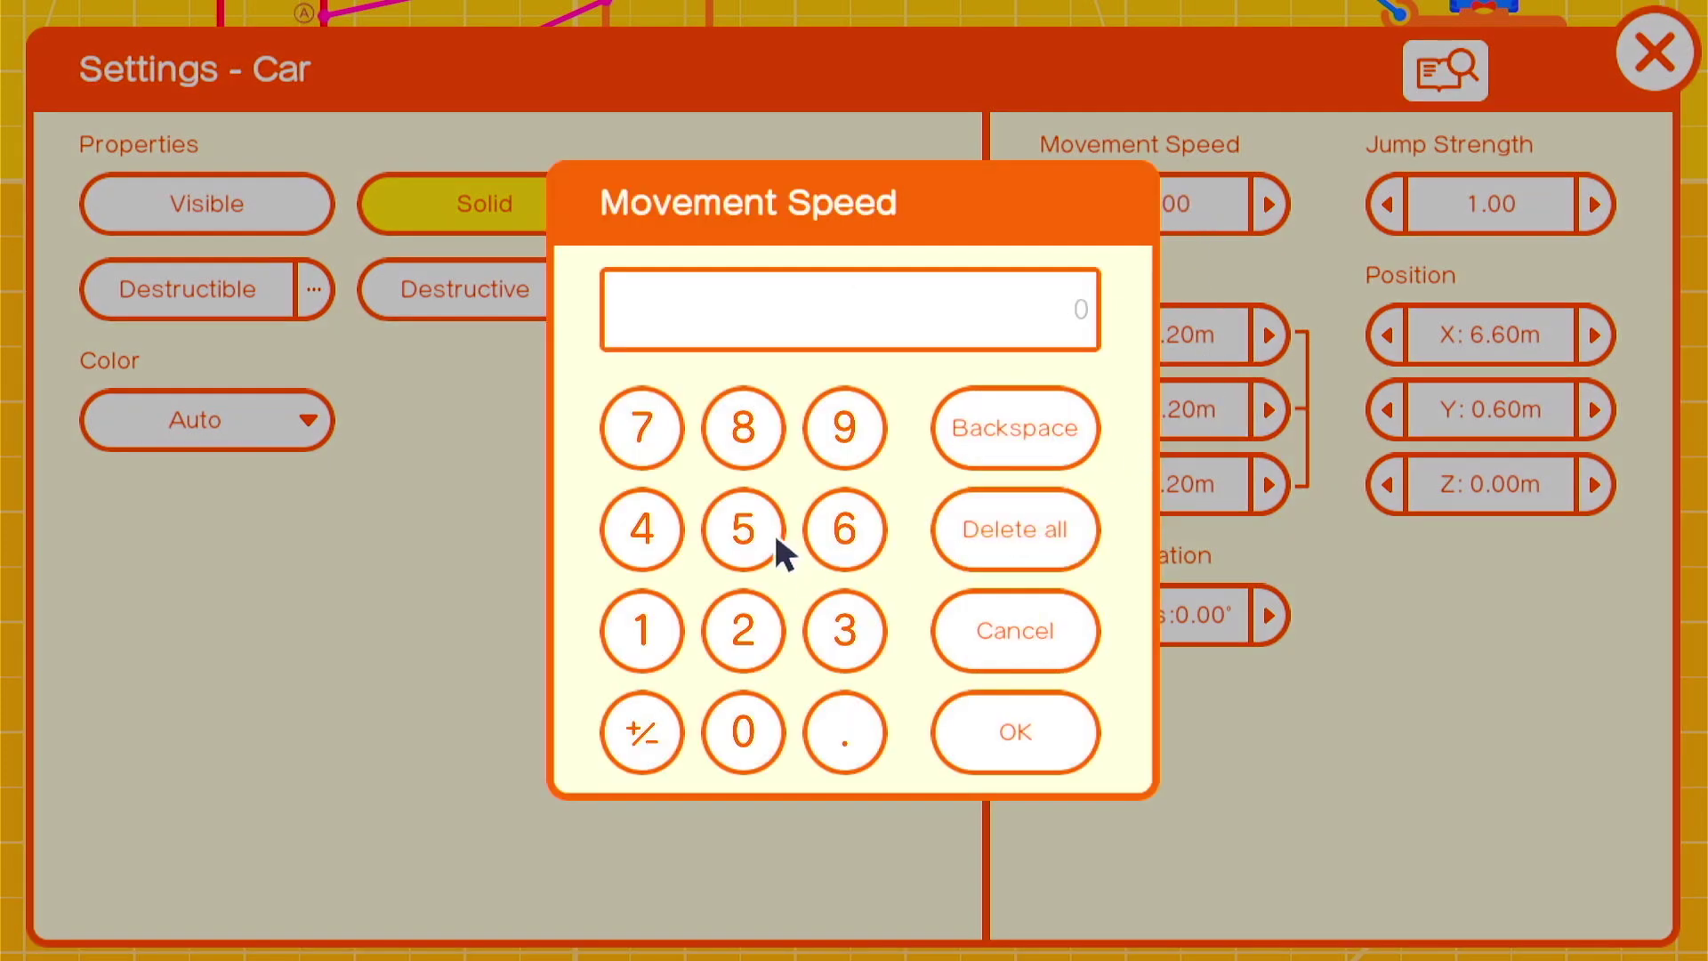
pyautogui.click(844, 731)
pyautogui.click(731, 513)
pyautogui.click(1059, 731)
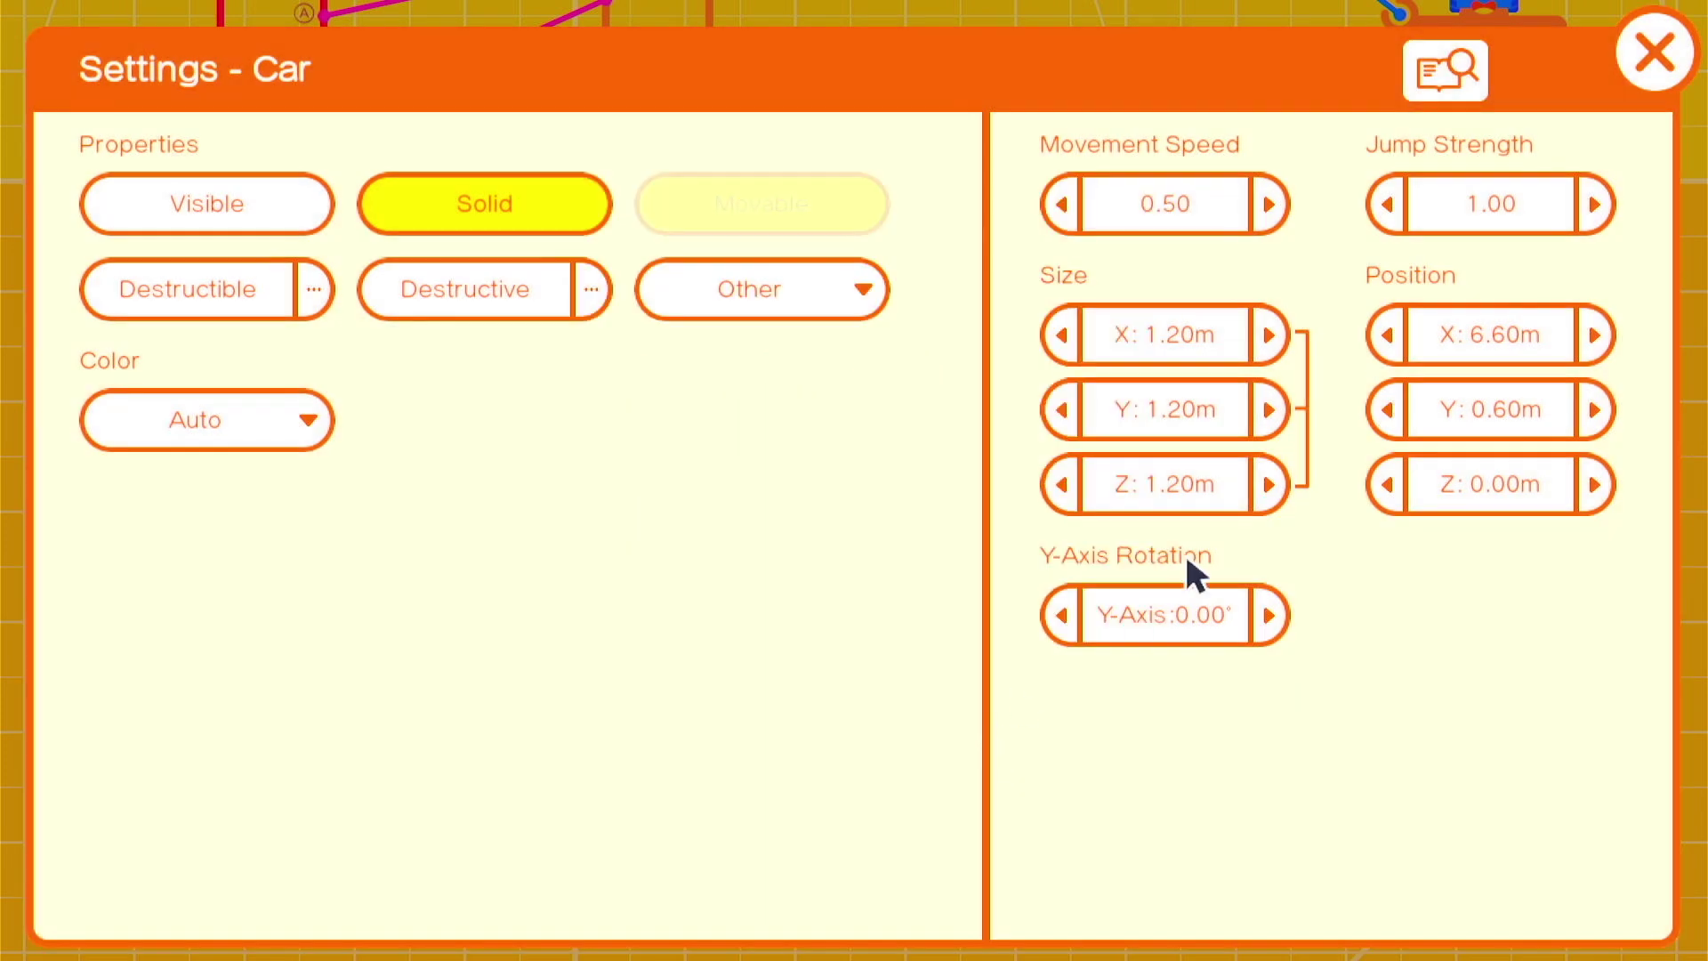
pyautogui.click(1641, 98)
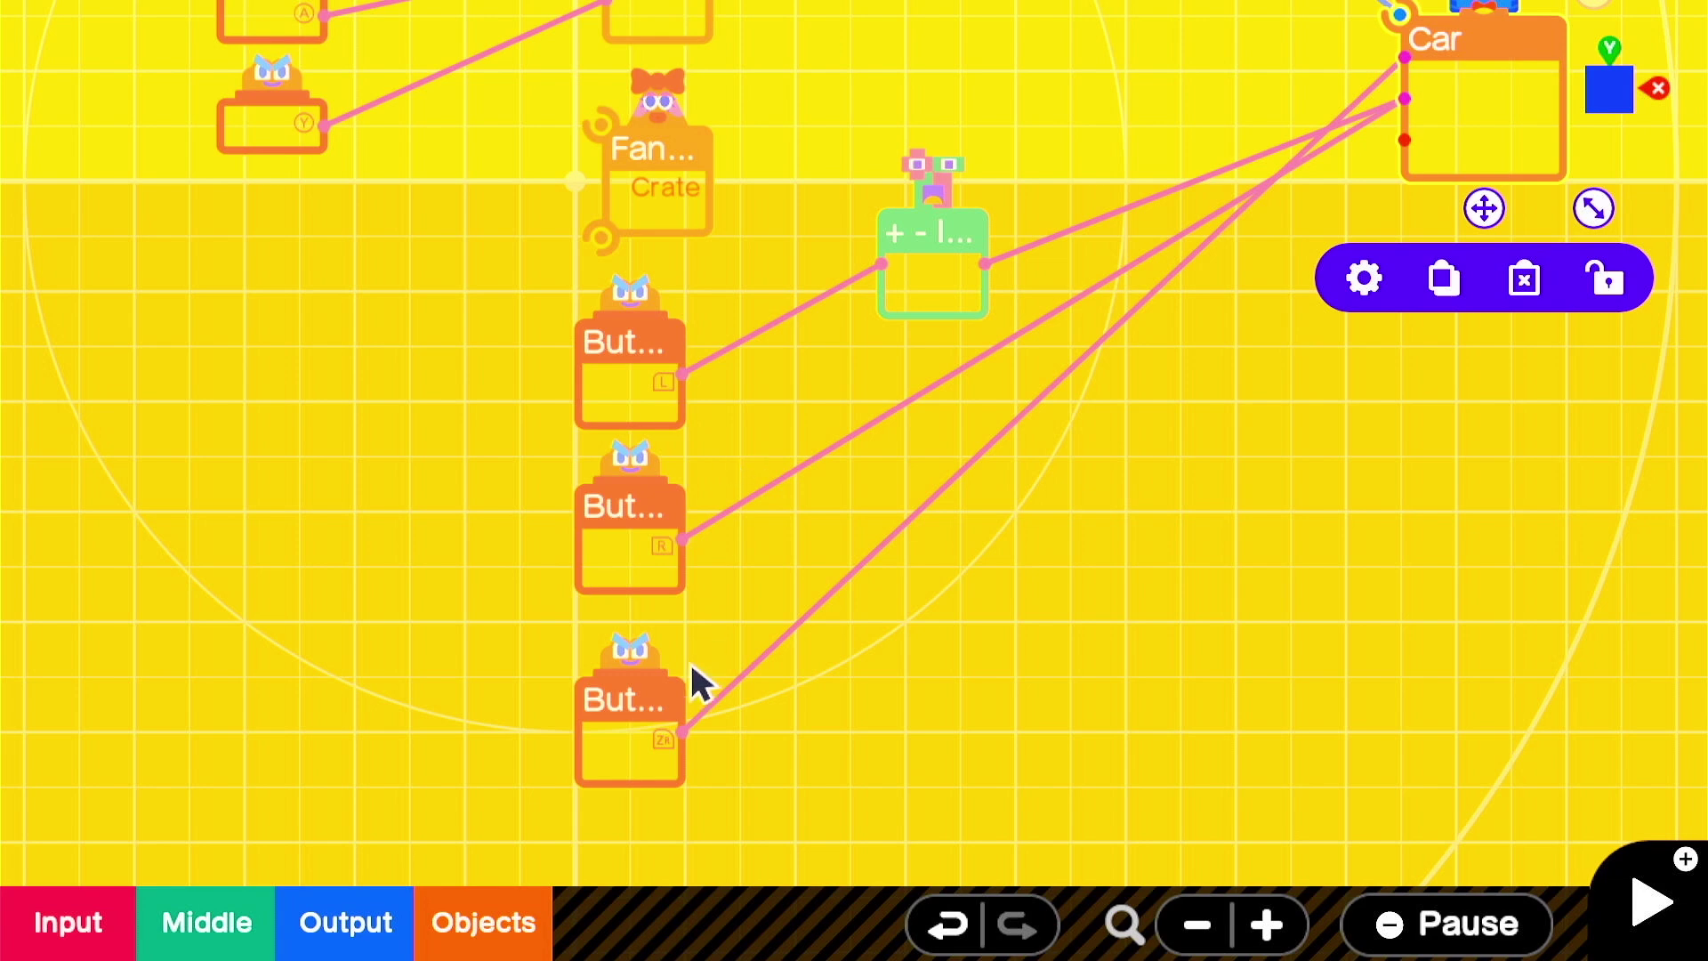
# Delete the inversion node's and the R button's connections to the Car's middle port.
pyautogui.click(1049, 237)
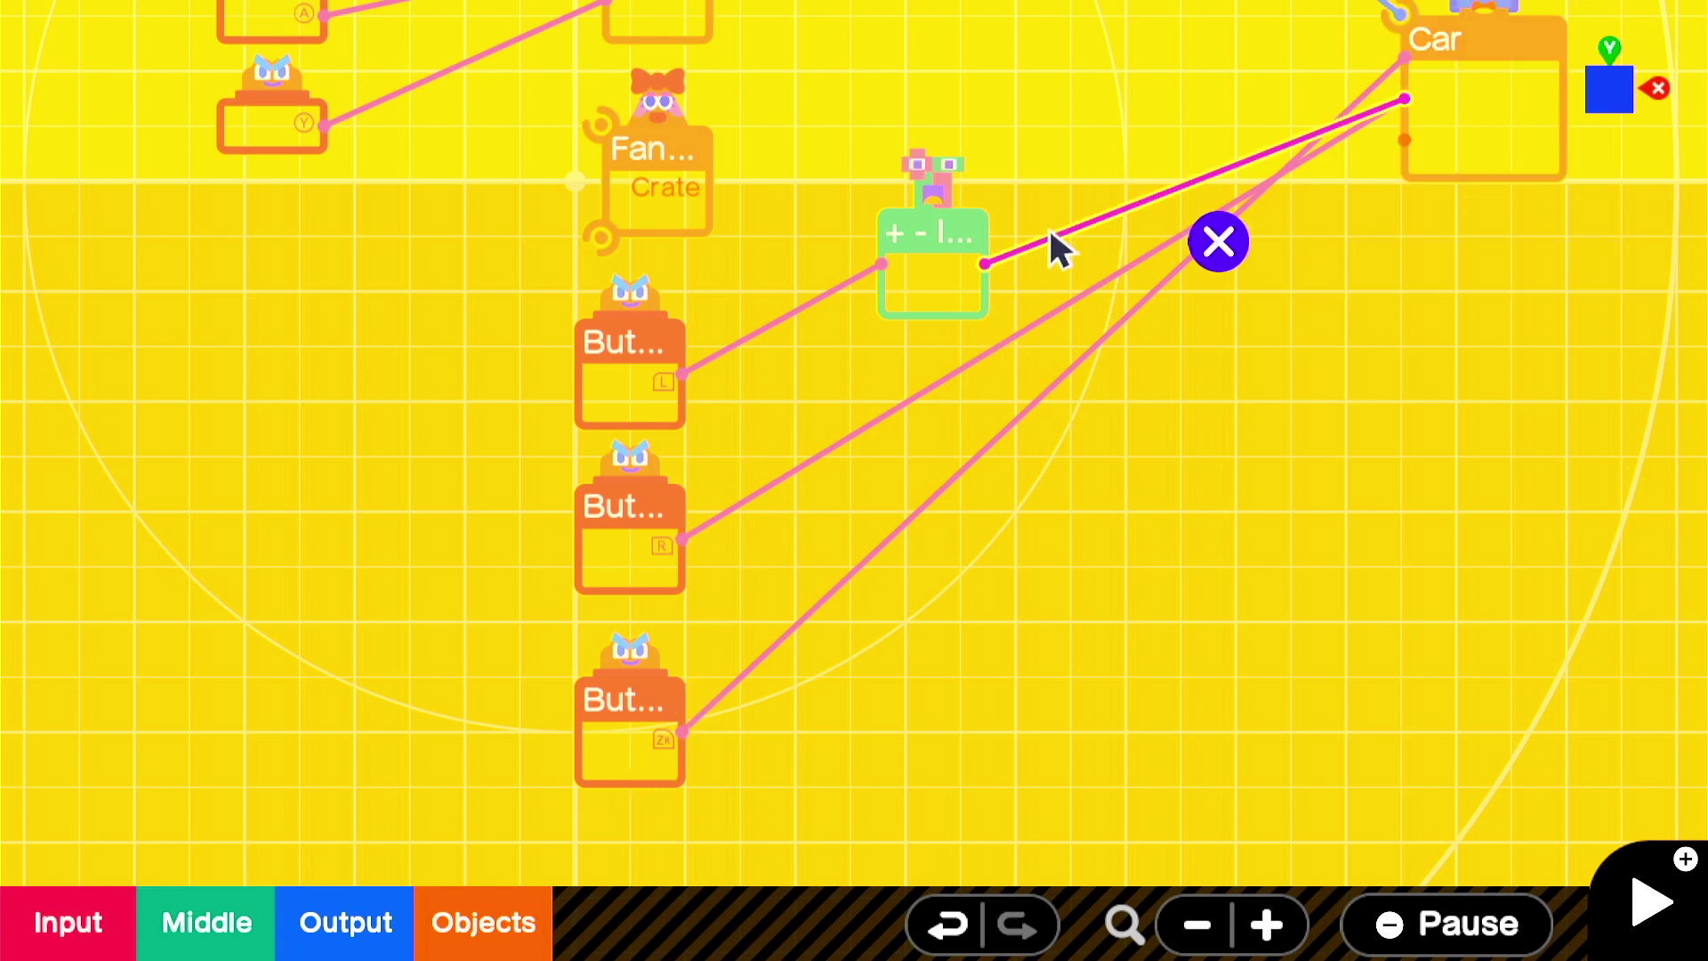
pyautogui.click(1214, 263)
pyautogui.click(1080, 298)
pyautogui.click(1076, 374)
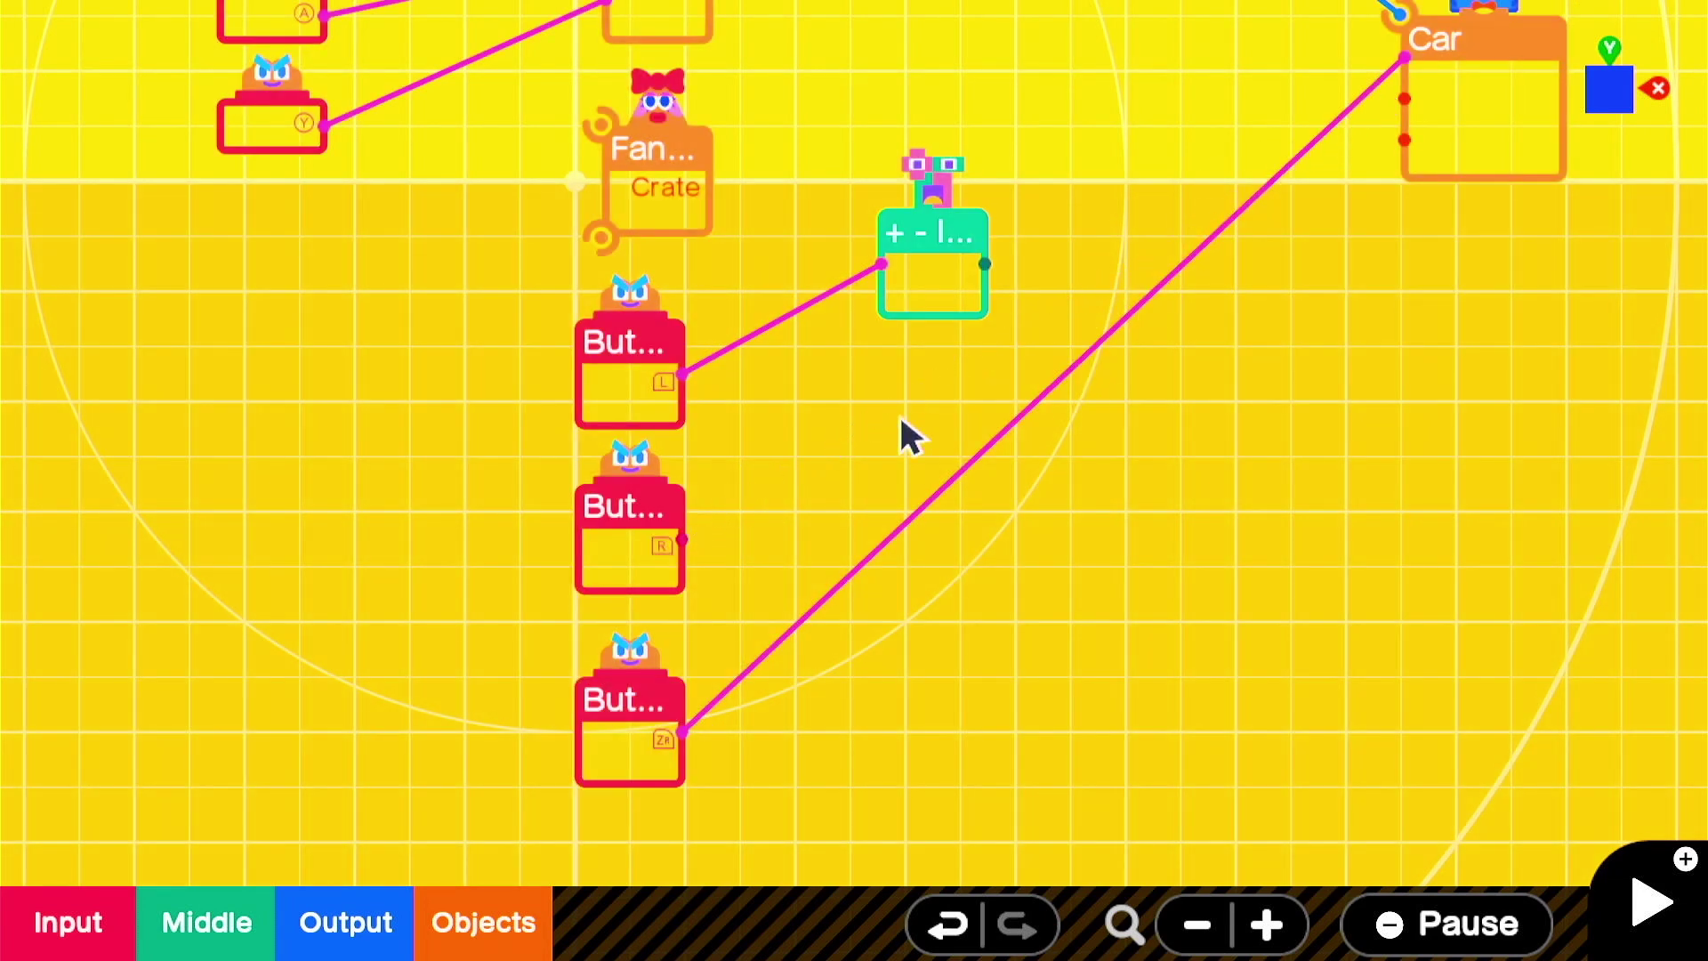
# Add a Constant with an output value of 0.02 and place it below and to the left of the Car.
pyautogui.click(69, 922)
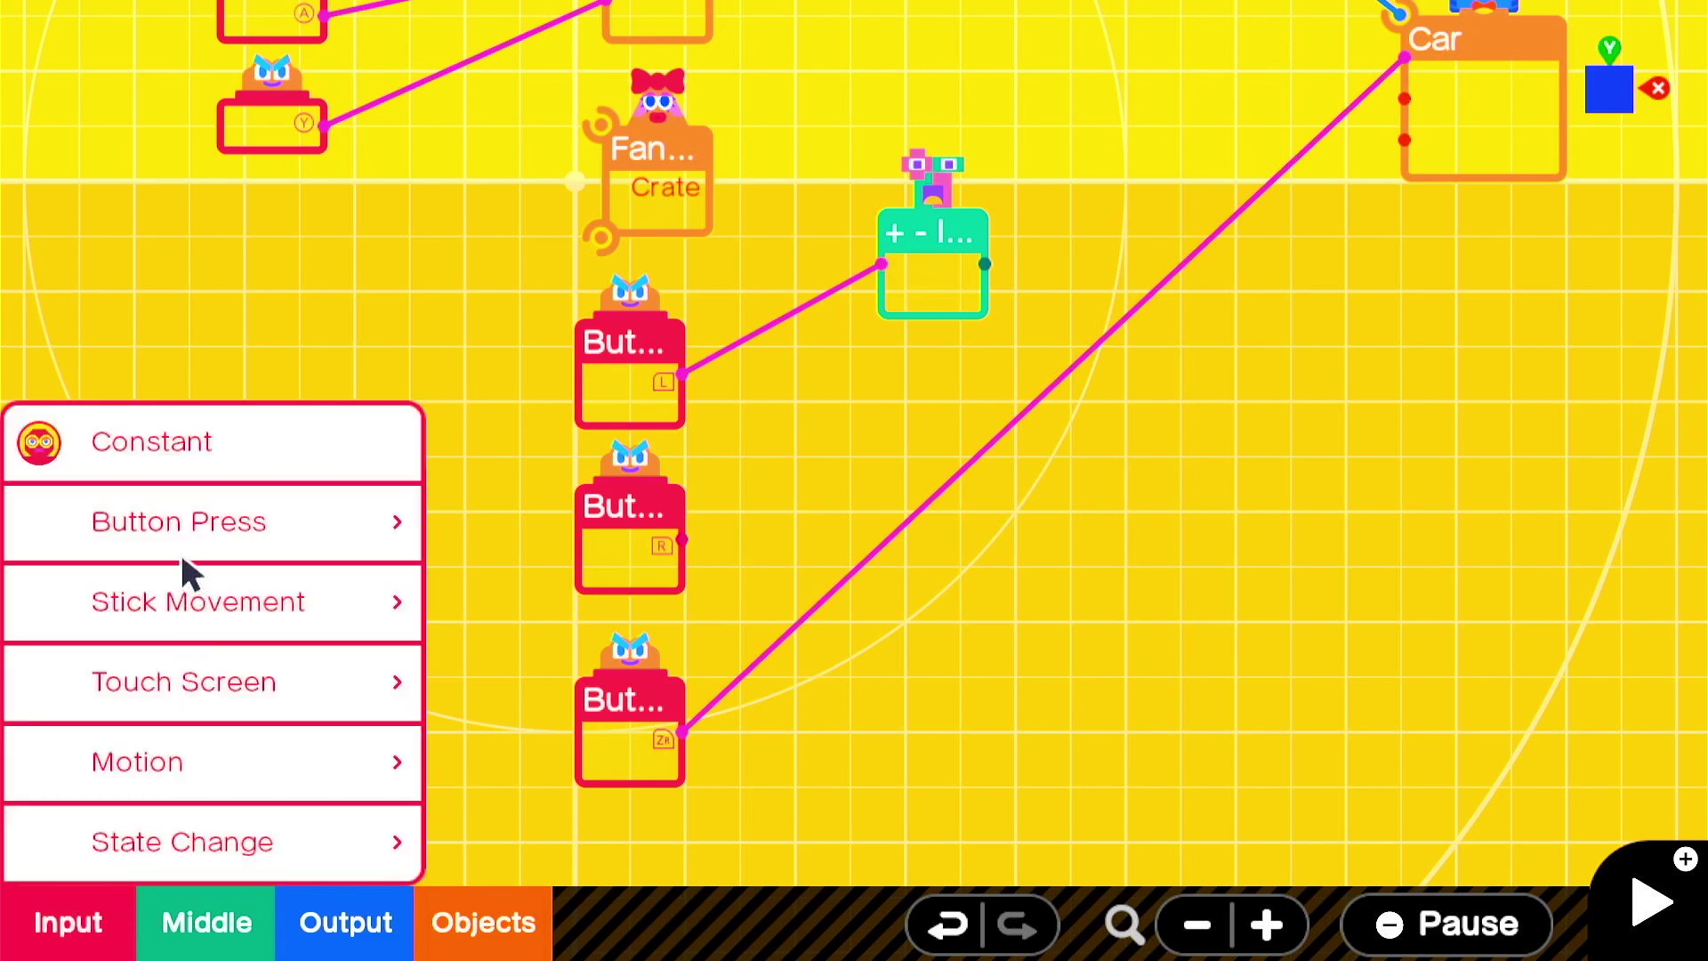
pyautogui.click(206, 443)
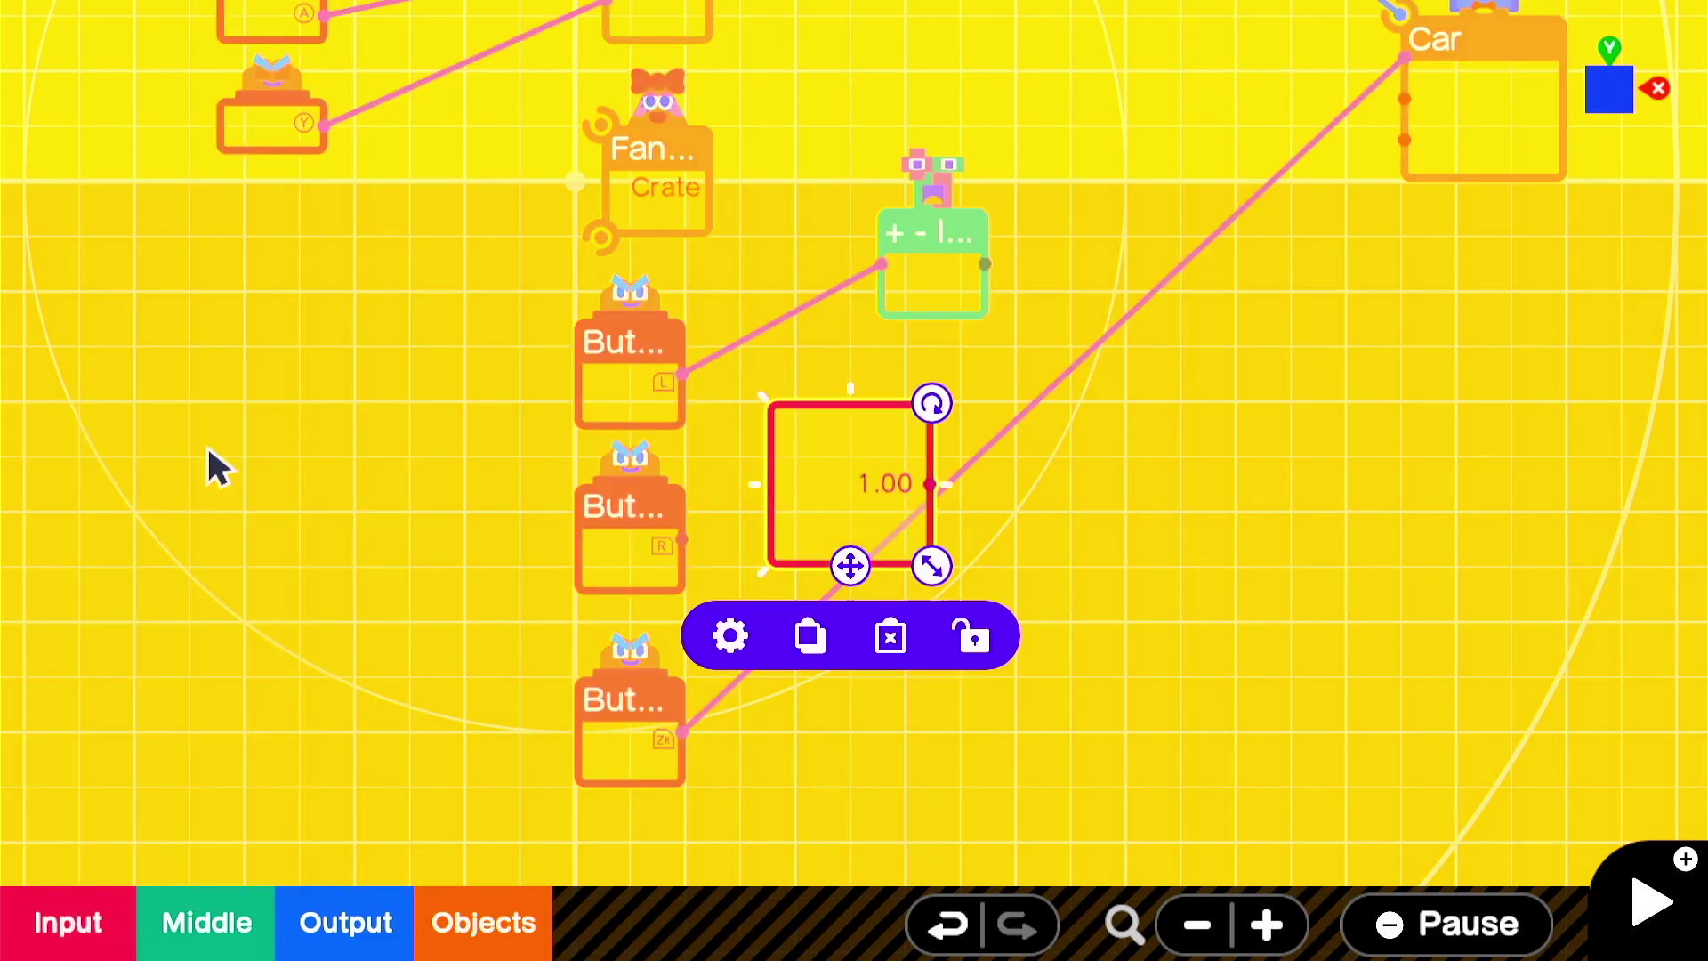
pyautogui.click(727, 637)
pyautogui.click(898, 203)
pyautogui.click(1005, 561)
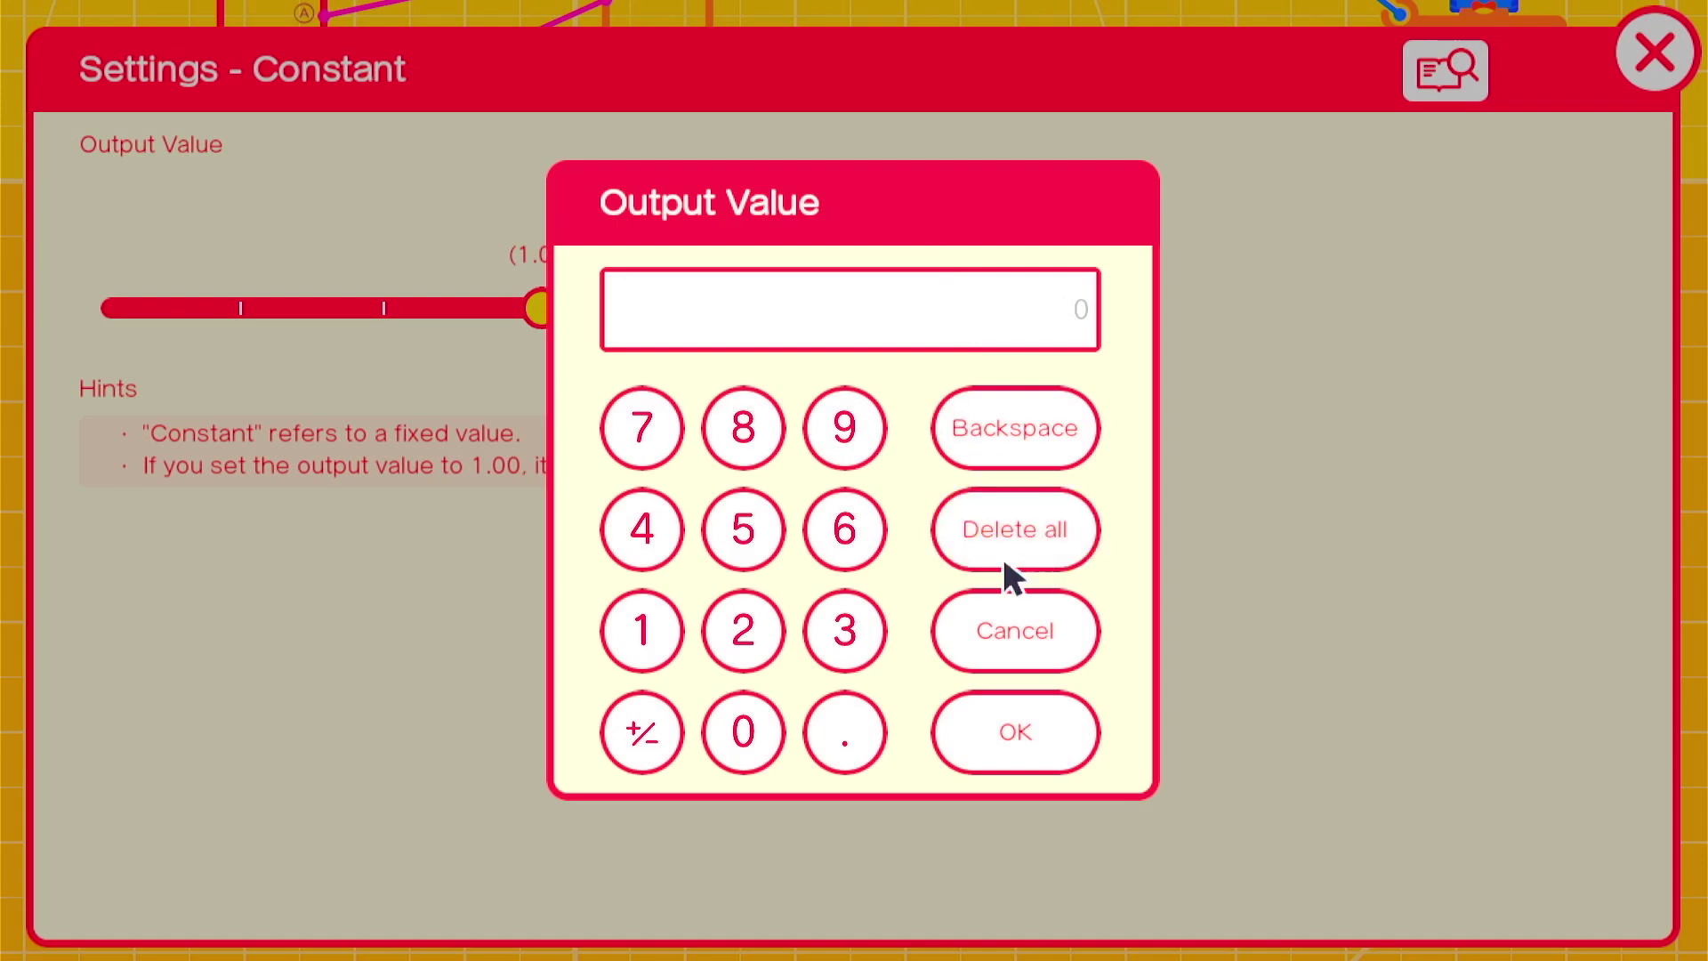
pyautogui.click(852, 730)
pyautogui.click(743, 732)
pyautogui.click(743, 630)
pyautogui.click(1015, 732)
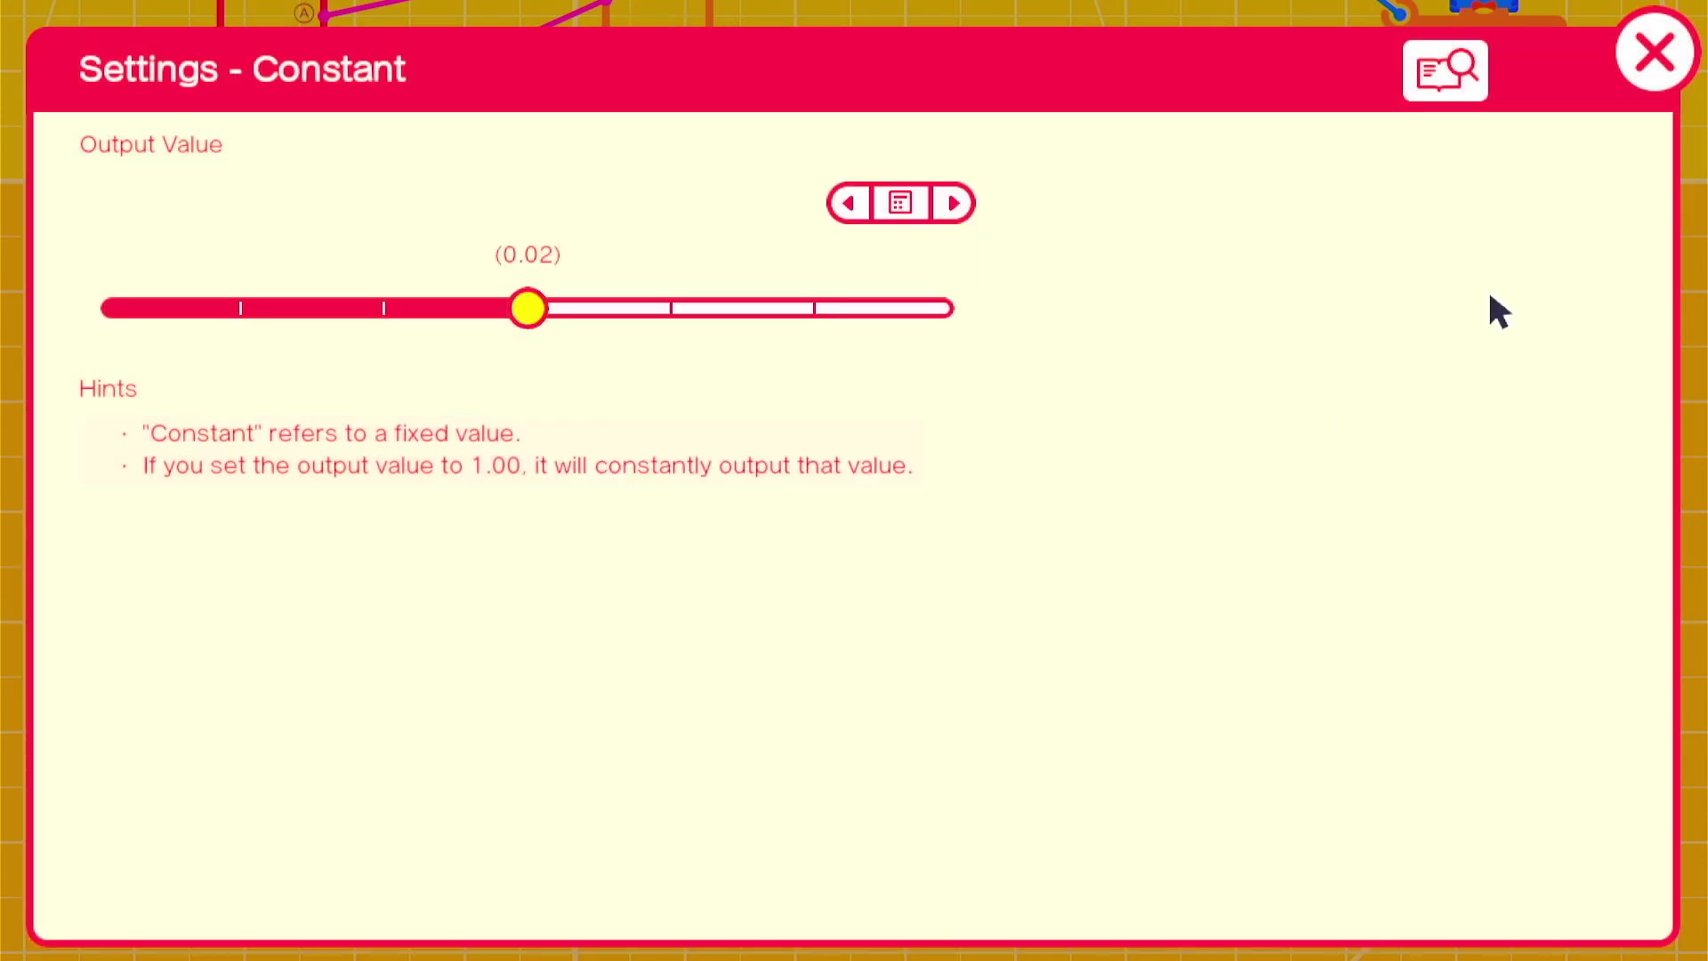
pyautogui.click(1660, 64)
pyautogui.moveTo(852, 565); pyautogui.dragTo(1182, 566)
# Add a multiplication Calculator beside the constant and feed it the constant and the inversion node's output.
pyautogui.click(253, 917)
pyautogui.click(351, 182)
pyautogui.click(605, 362)
pyautogui.moveTo(921, 503); pyautogui.dragTo(1472, 476)
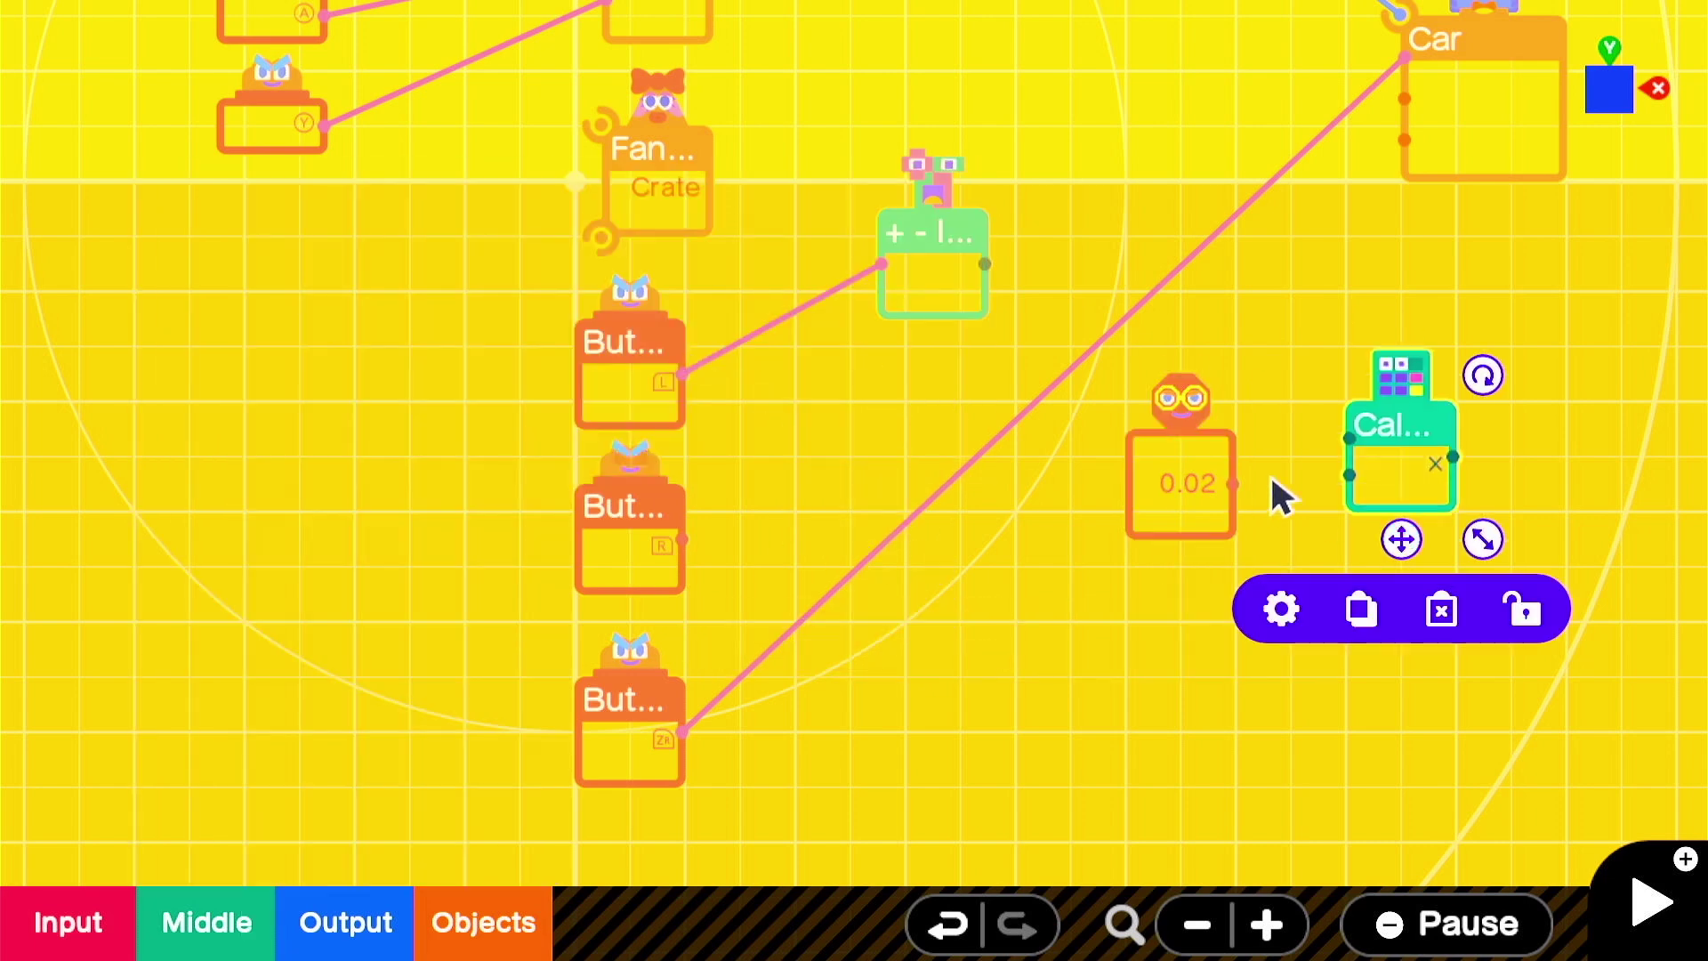
pyautogui.moveTo(1232, 483); pyautogui.dragTo(1332, 480)
pyautogui.moveTo(985, 265); pyautogui.dragTo(1341, 446)
# Duplicate the multiplication Calculator just above the original and feed the copy the R button and the 0.02 constant.
pyautogui.click(1363, 500)
pyautogui.click(1360, 614)
pyautogui.moveTo(1453, 597); pyautogui.dragTo(1335, 369)
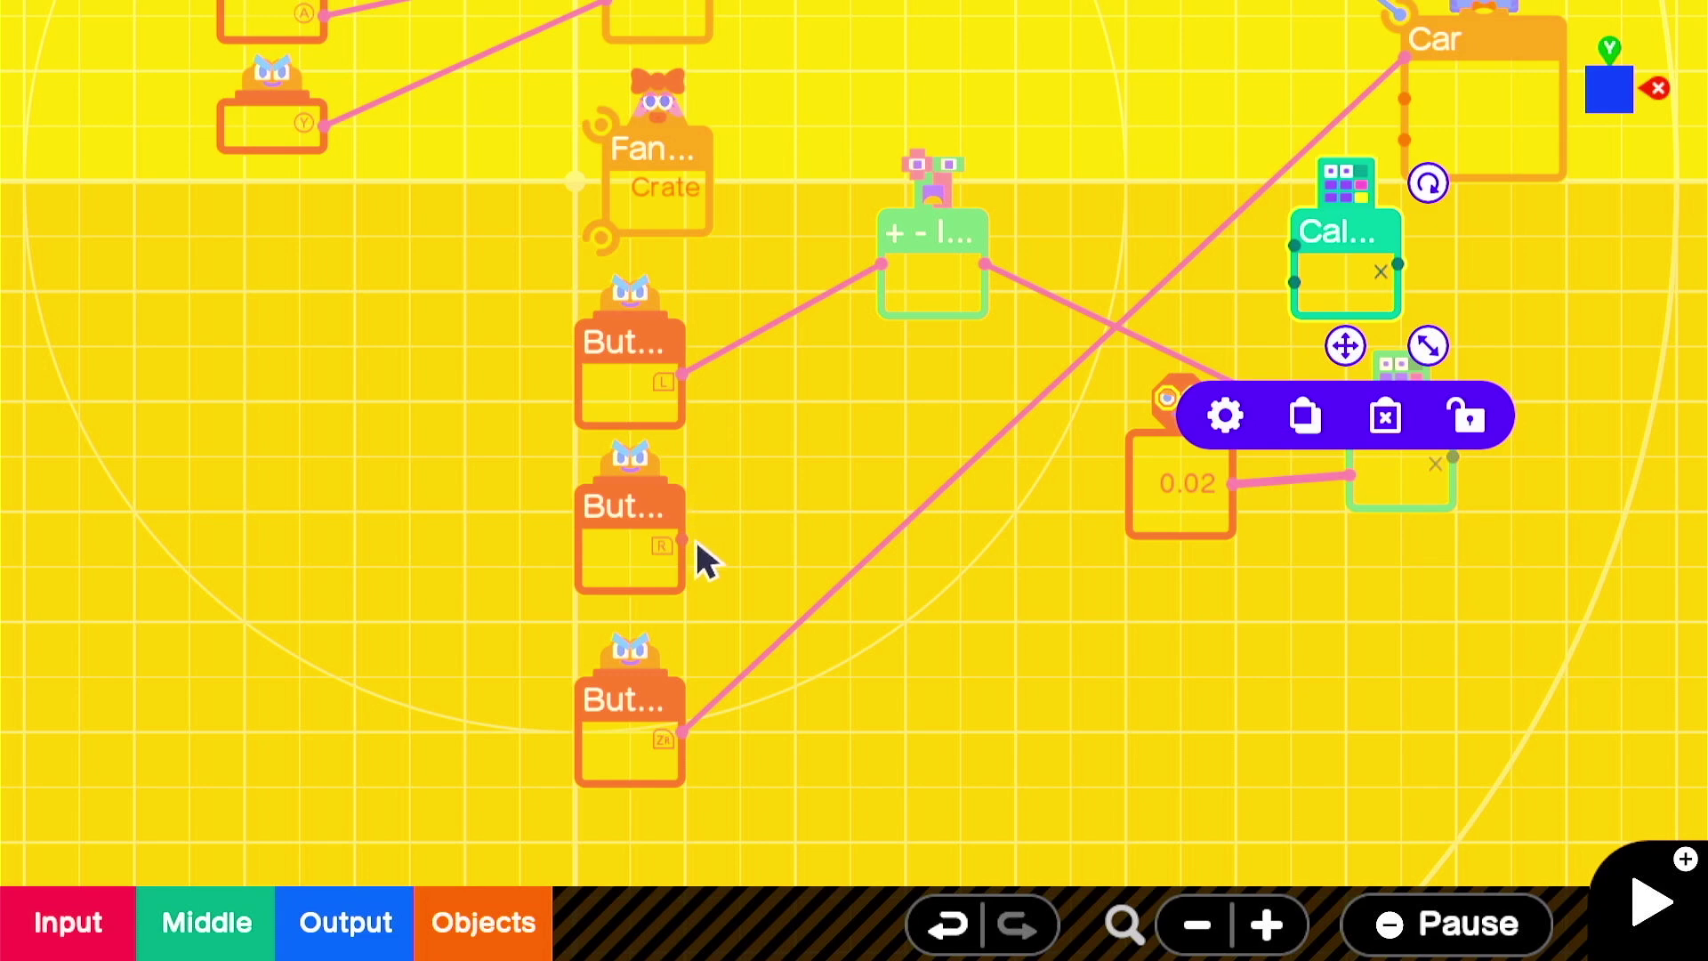
pyautogui.moveTo(676, 537); pyautogui.dragTo(1295, 262)
pyautogui.moveTo(1235, 484); pyautogui.dragTo(1295, 283)
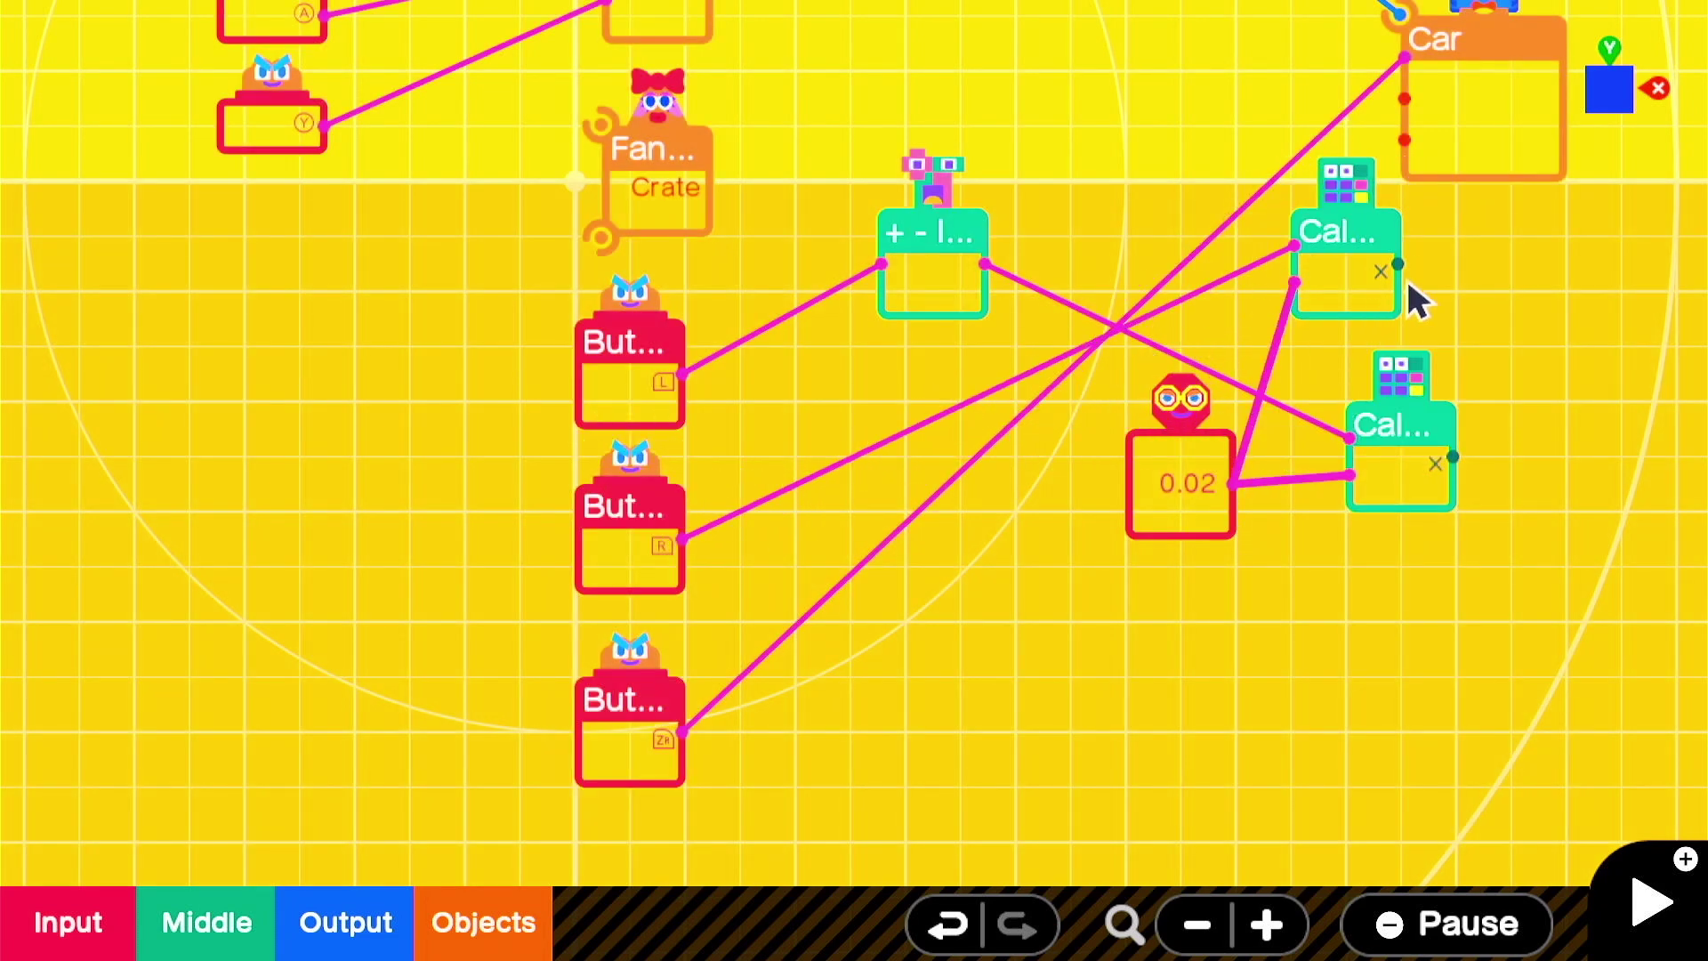
# Connect both multiplication Calculators to the Car's middle port and move them lower together with the constant.
pyautogui.moveTo(1404, 265); pyautogui.dragTo(1422, 133)
pyautogui.moveTo(1454, 454); pyautogui.dragTo(1429, 138)
pyautogui.moveTo(1544, 623); pyautogui.dragTo(1074, 136)
pyautogui.moveTo(1340, 354); pyautogui.dragTo(1230, 559)
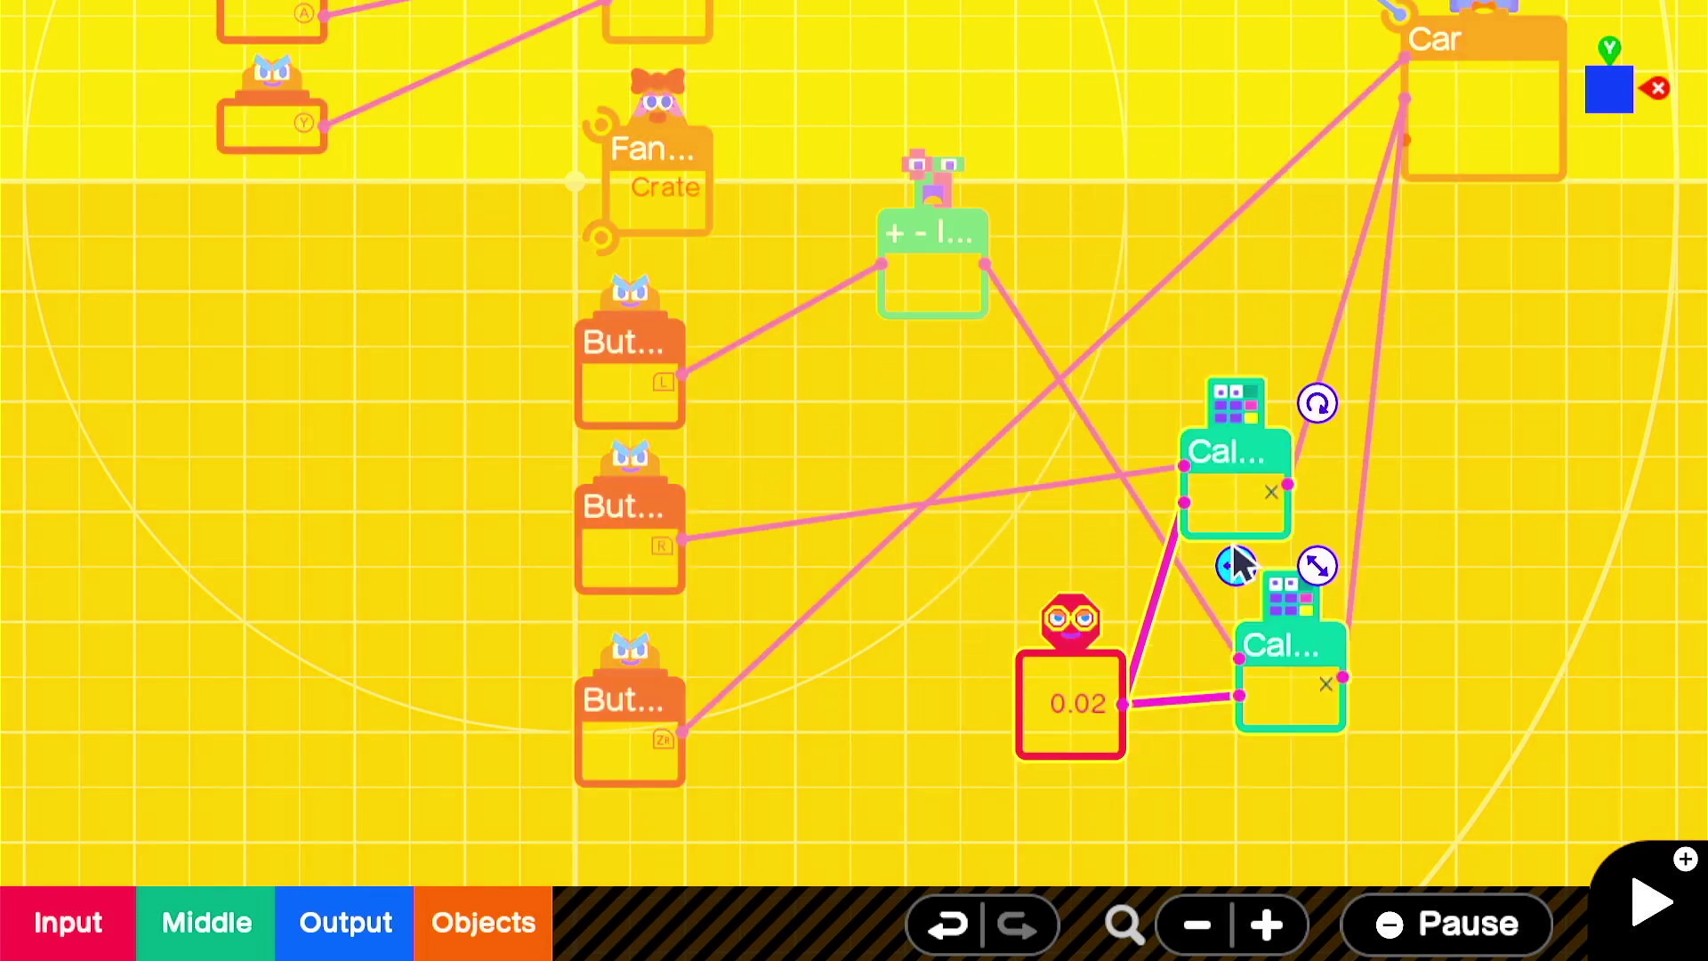
pyautogui.click(867, 644)
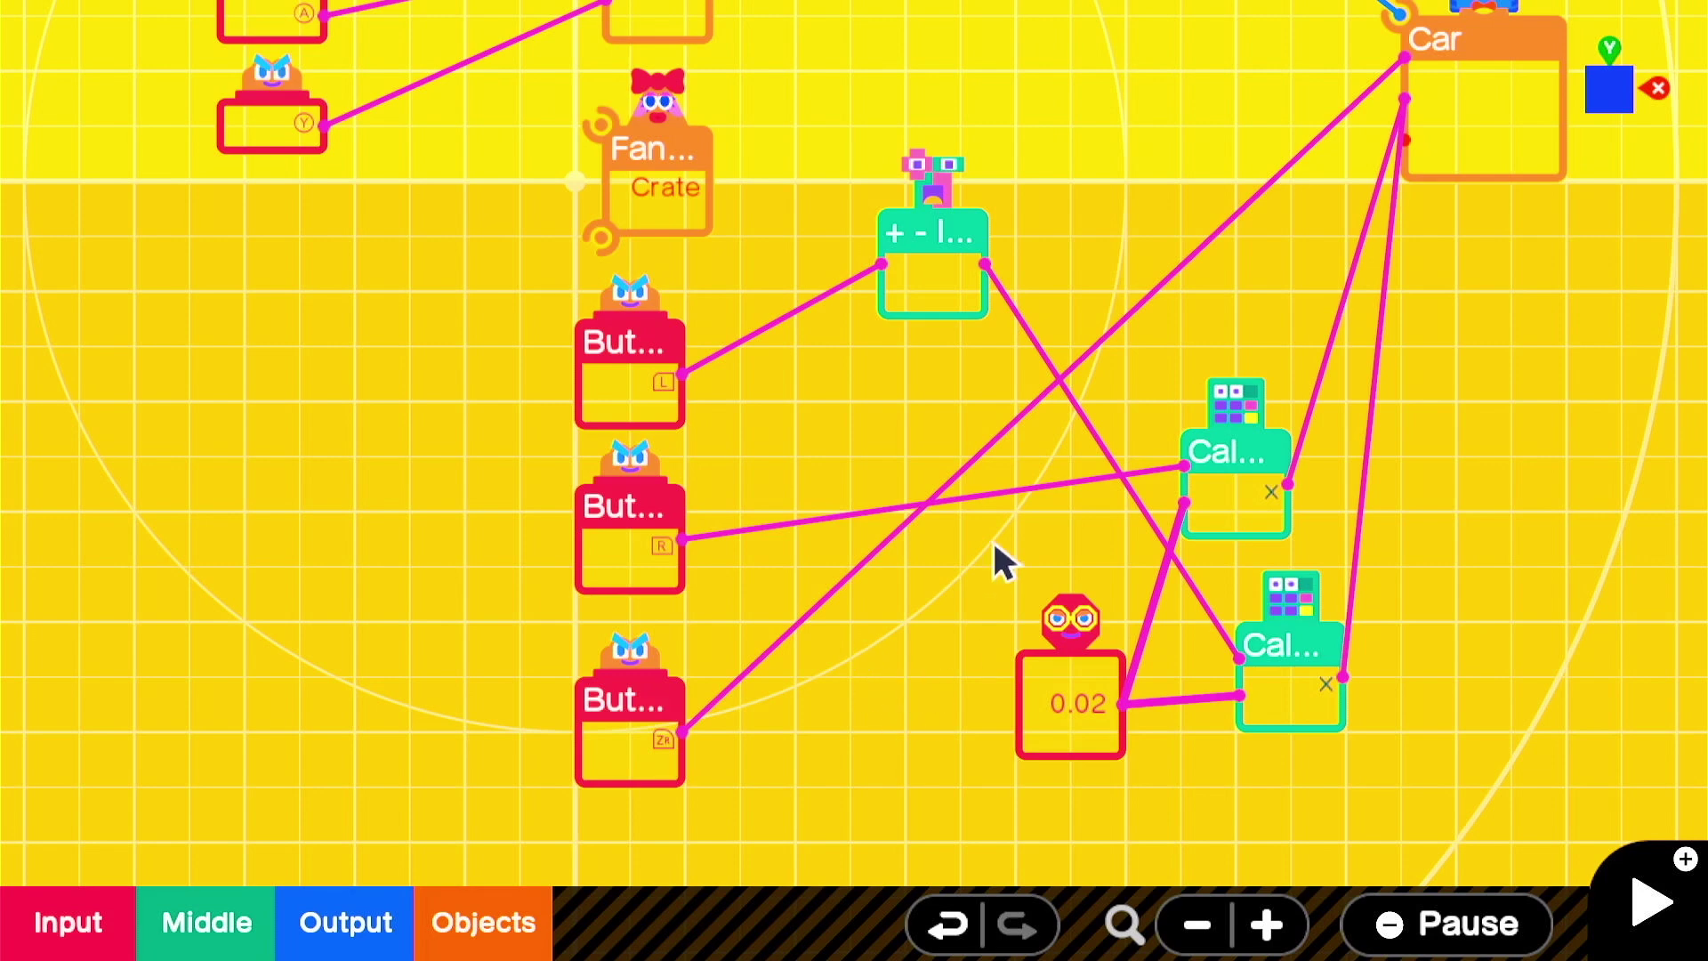
# Duplicate a multiplication Calculator, feed the copy the R button, inversion node and constant, and connect its output to the Car's upper port.
pyautogui.click(1206, 521)
pyautogui.click(1198, 634)
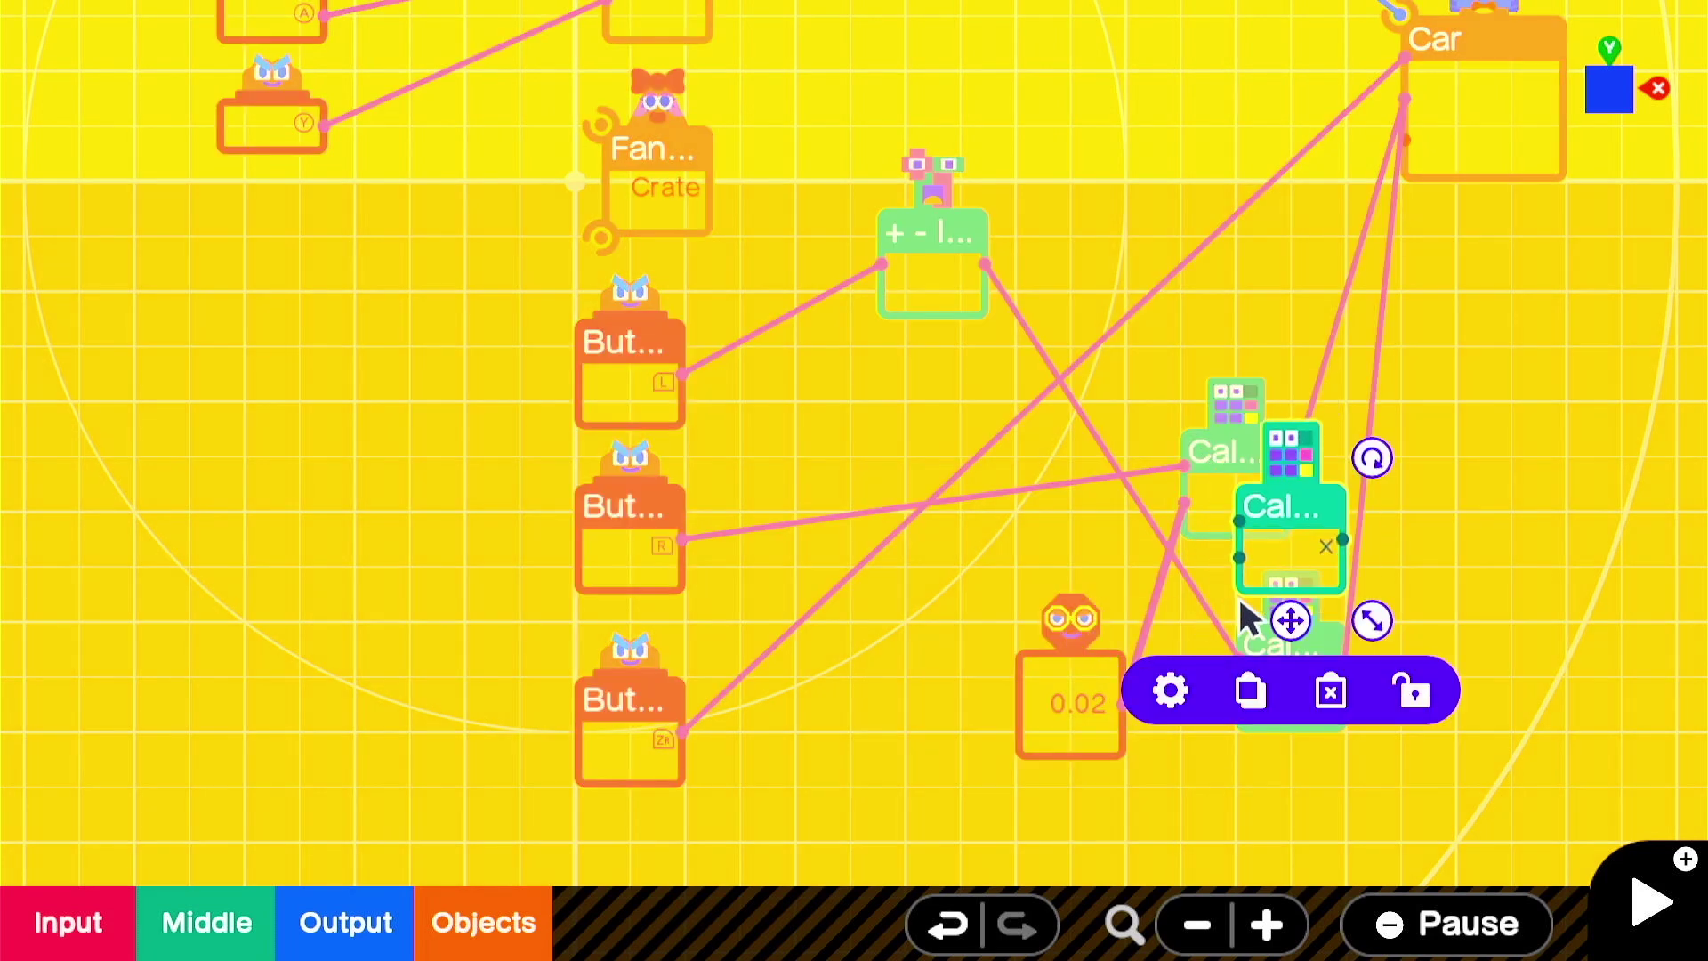
pyautogui.moveTo(1291, 620); pyautogui.dragTo(1456, 484)
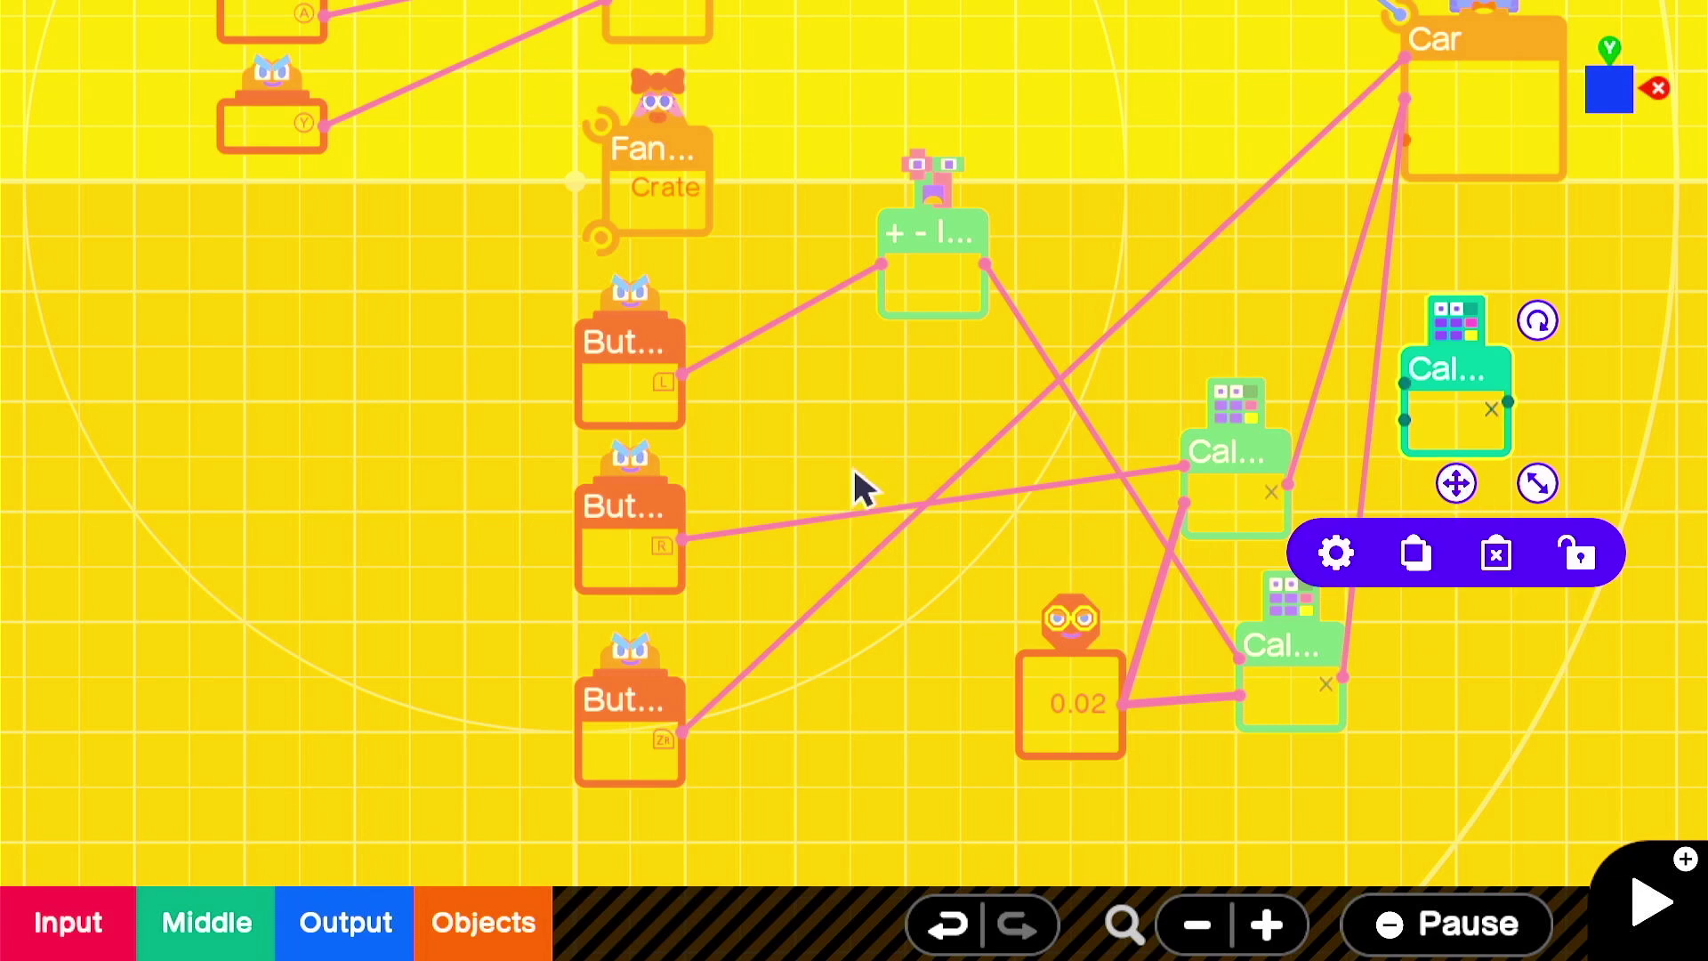
pyautogui.moveTo(683, 540); pyautogui.dragTo(1424, 405)
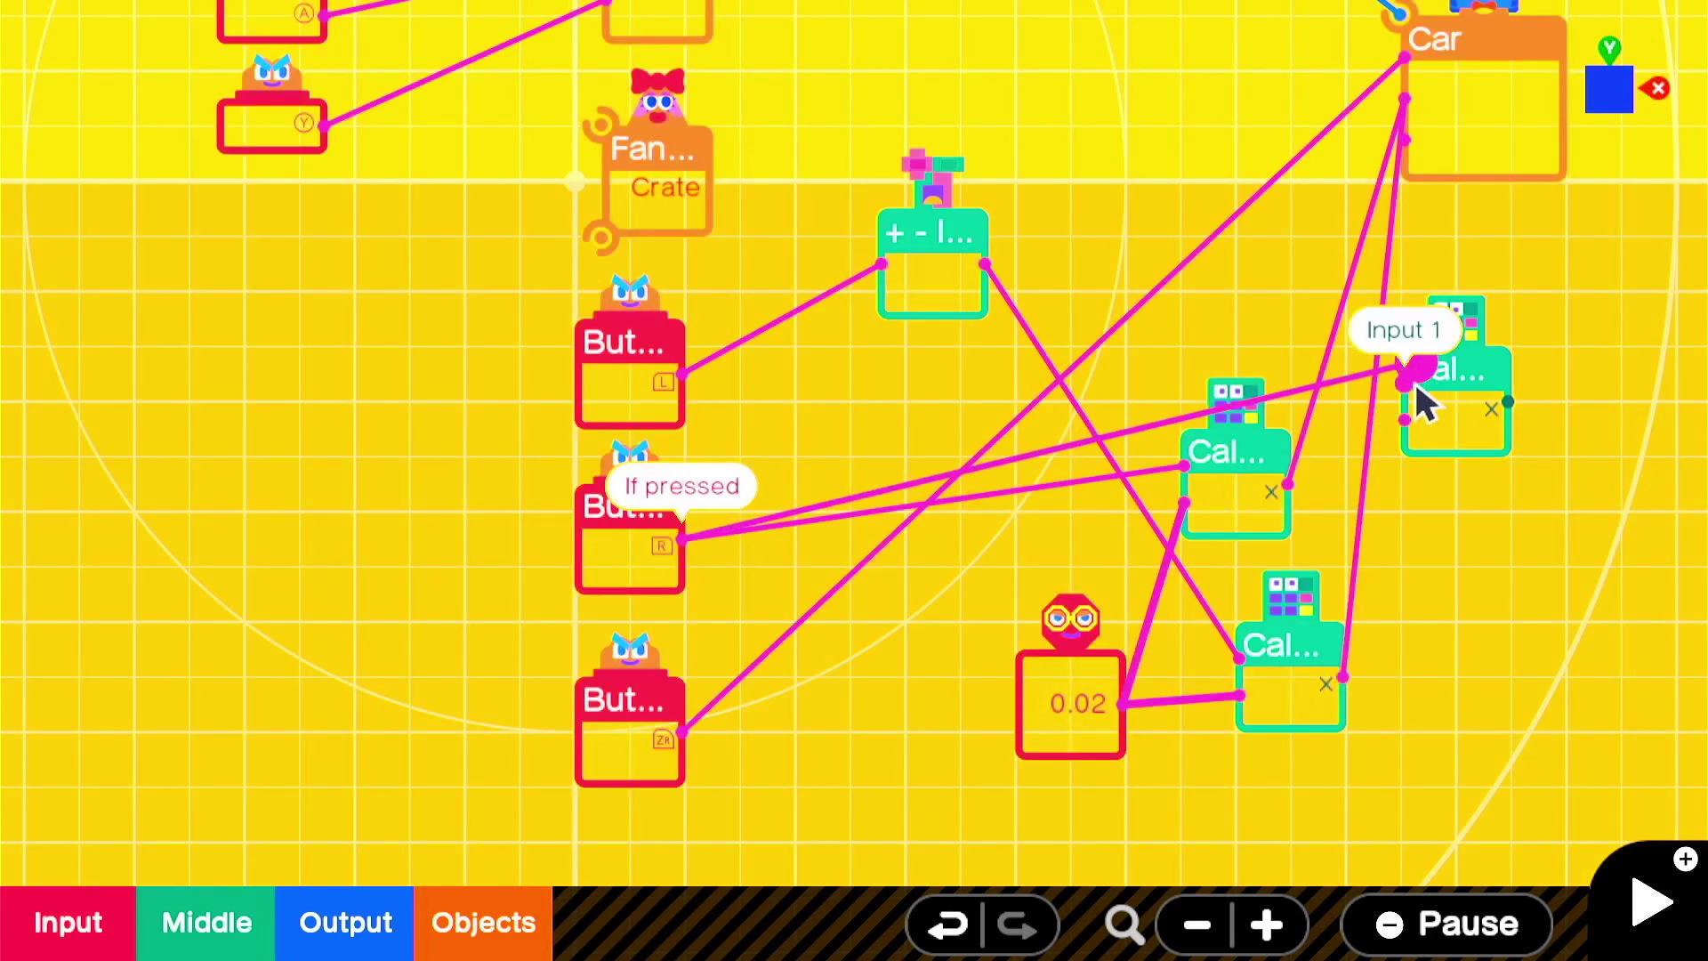
pyautogui.moveTo(984, 266); pyautogui.dragTo(1388, 66)
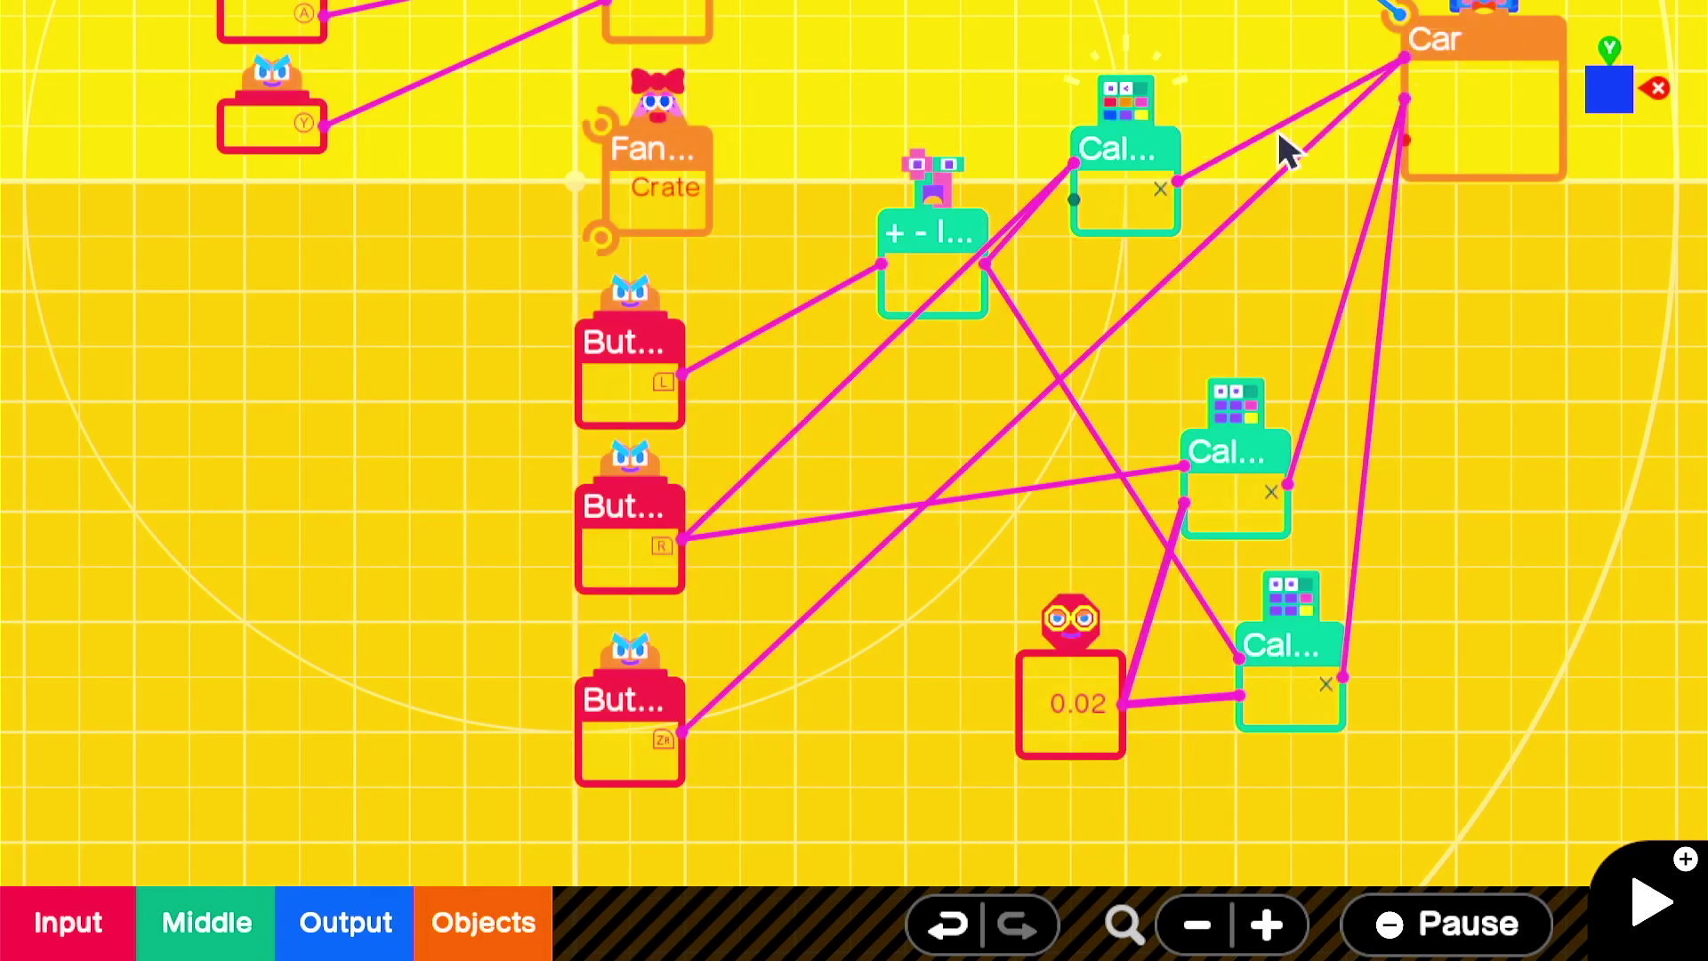
pyautogui.moveTo(1123, 703); pyautogui.dragTo(1066, 215)
# Play the game and test driving and turning the boat while walking the character around on deck.
pyautogui.press('+')
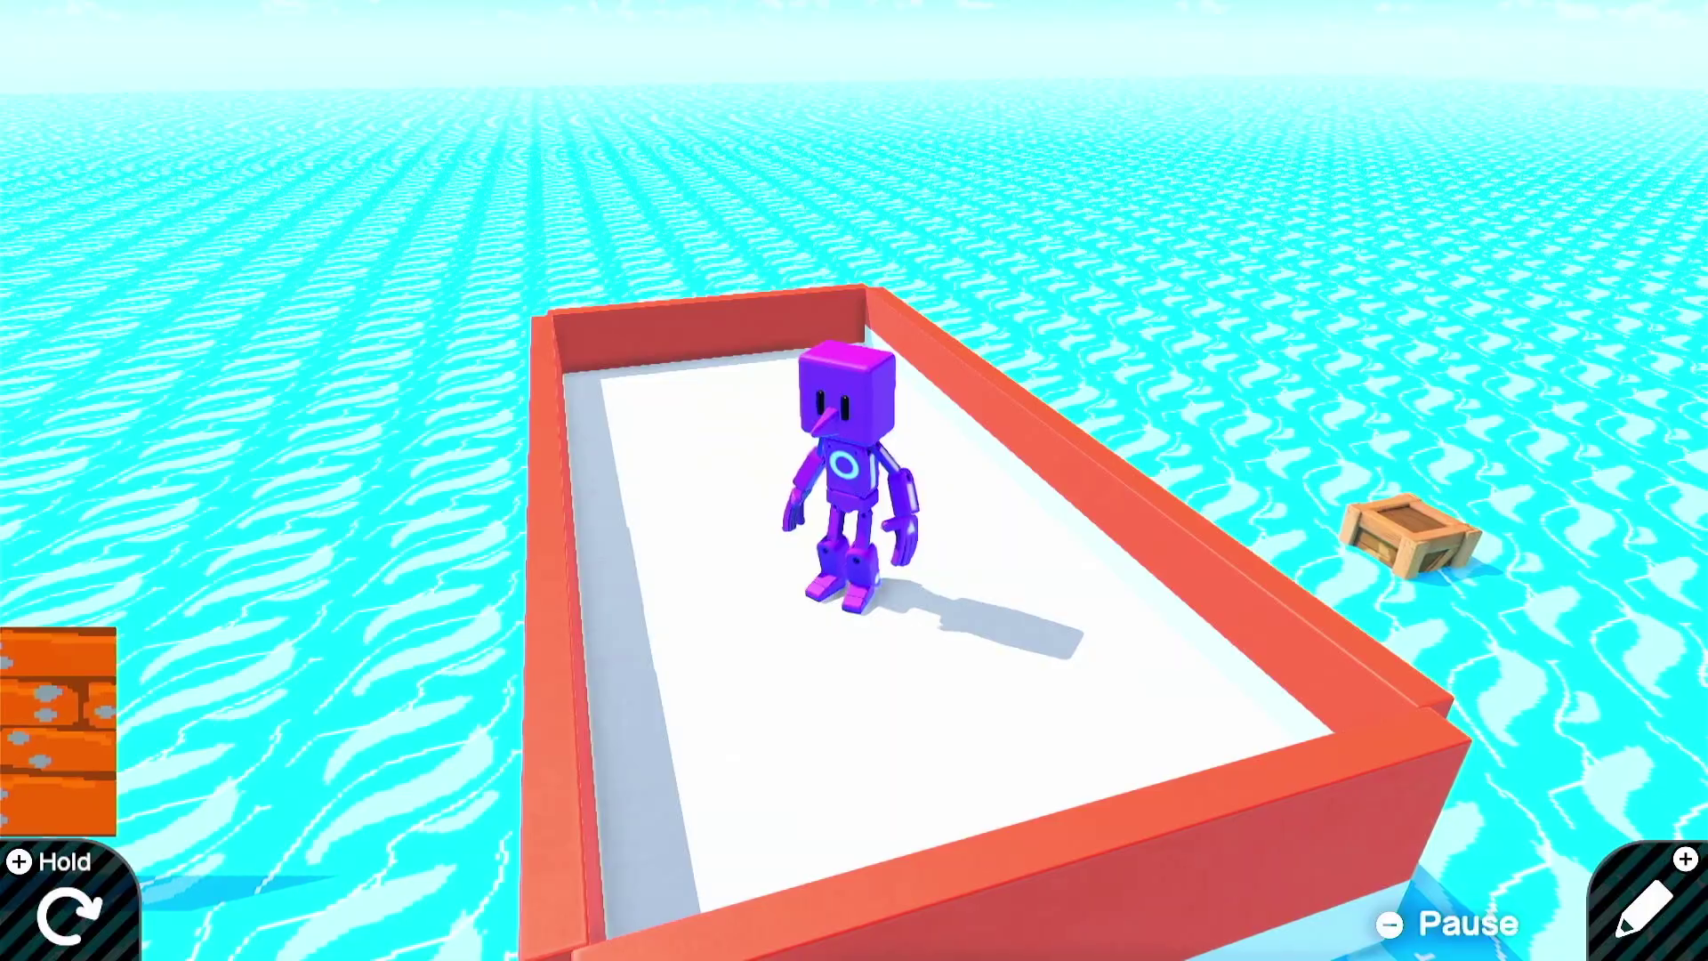
pyautogui.press('Up')
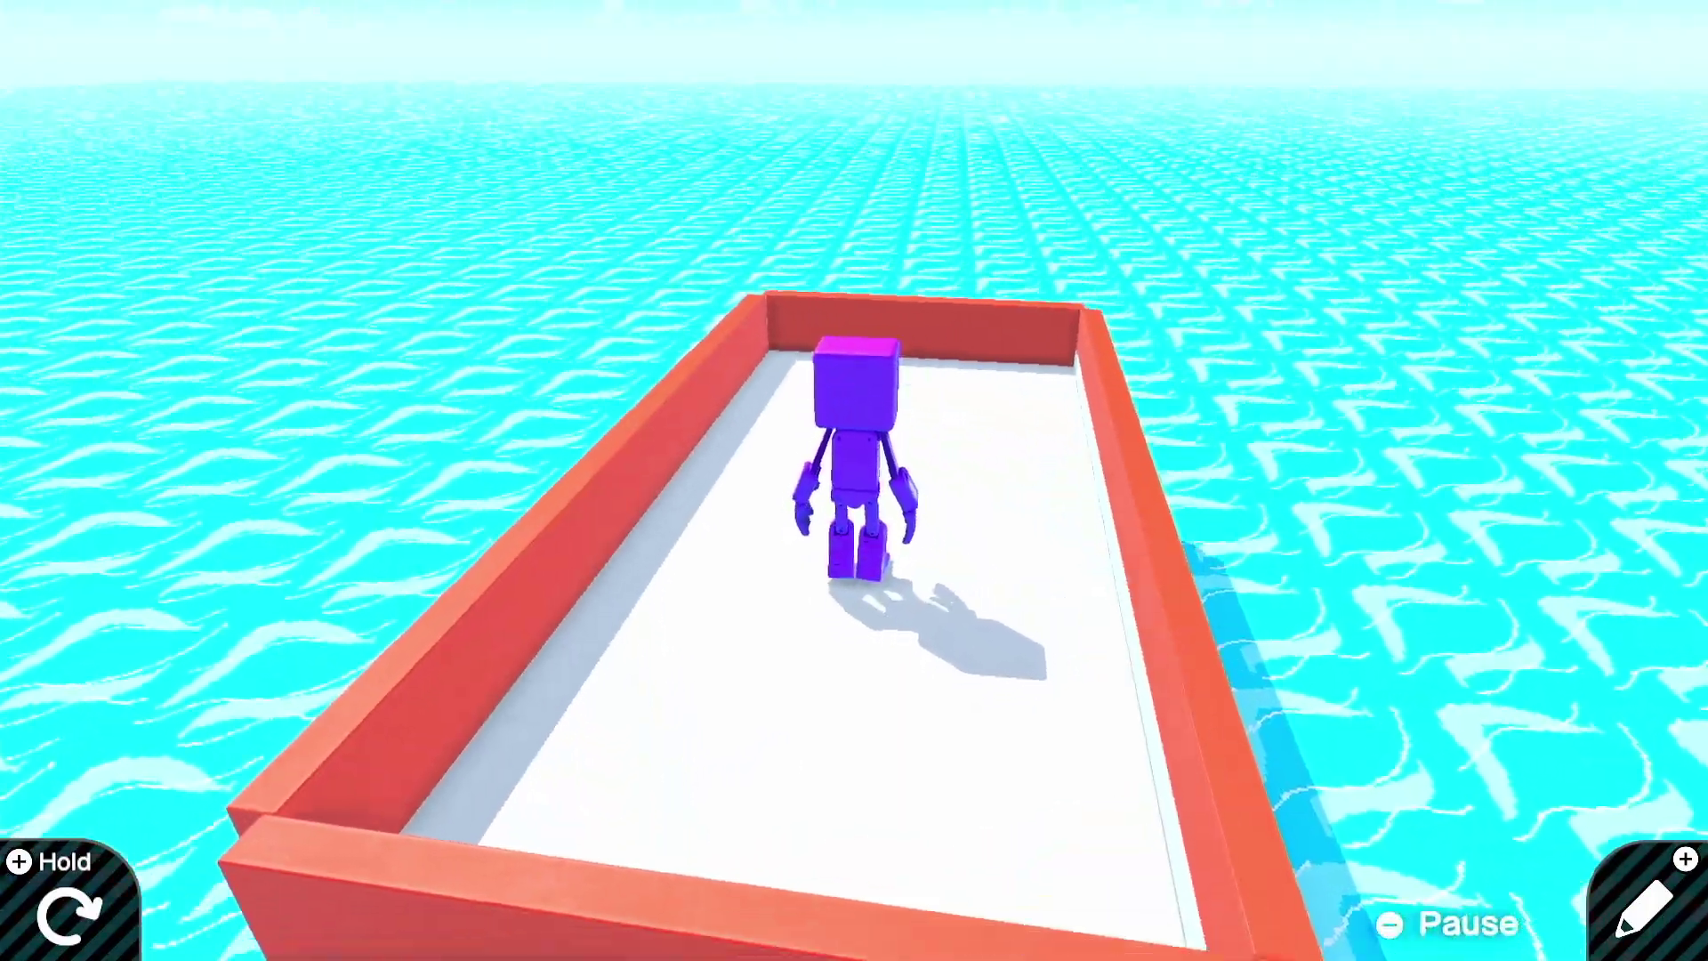
pyautogui.press('Left')
pyautogui.press('Right')
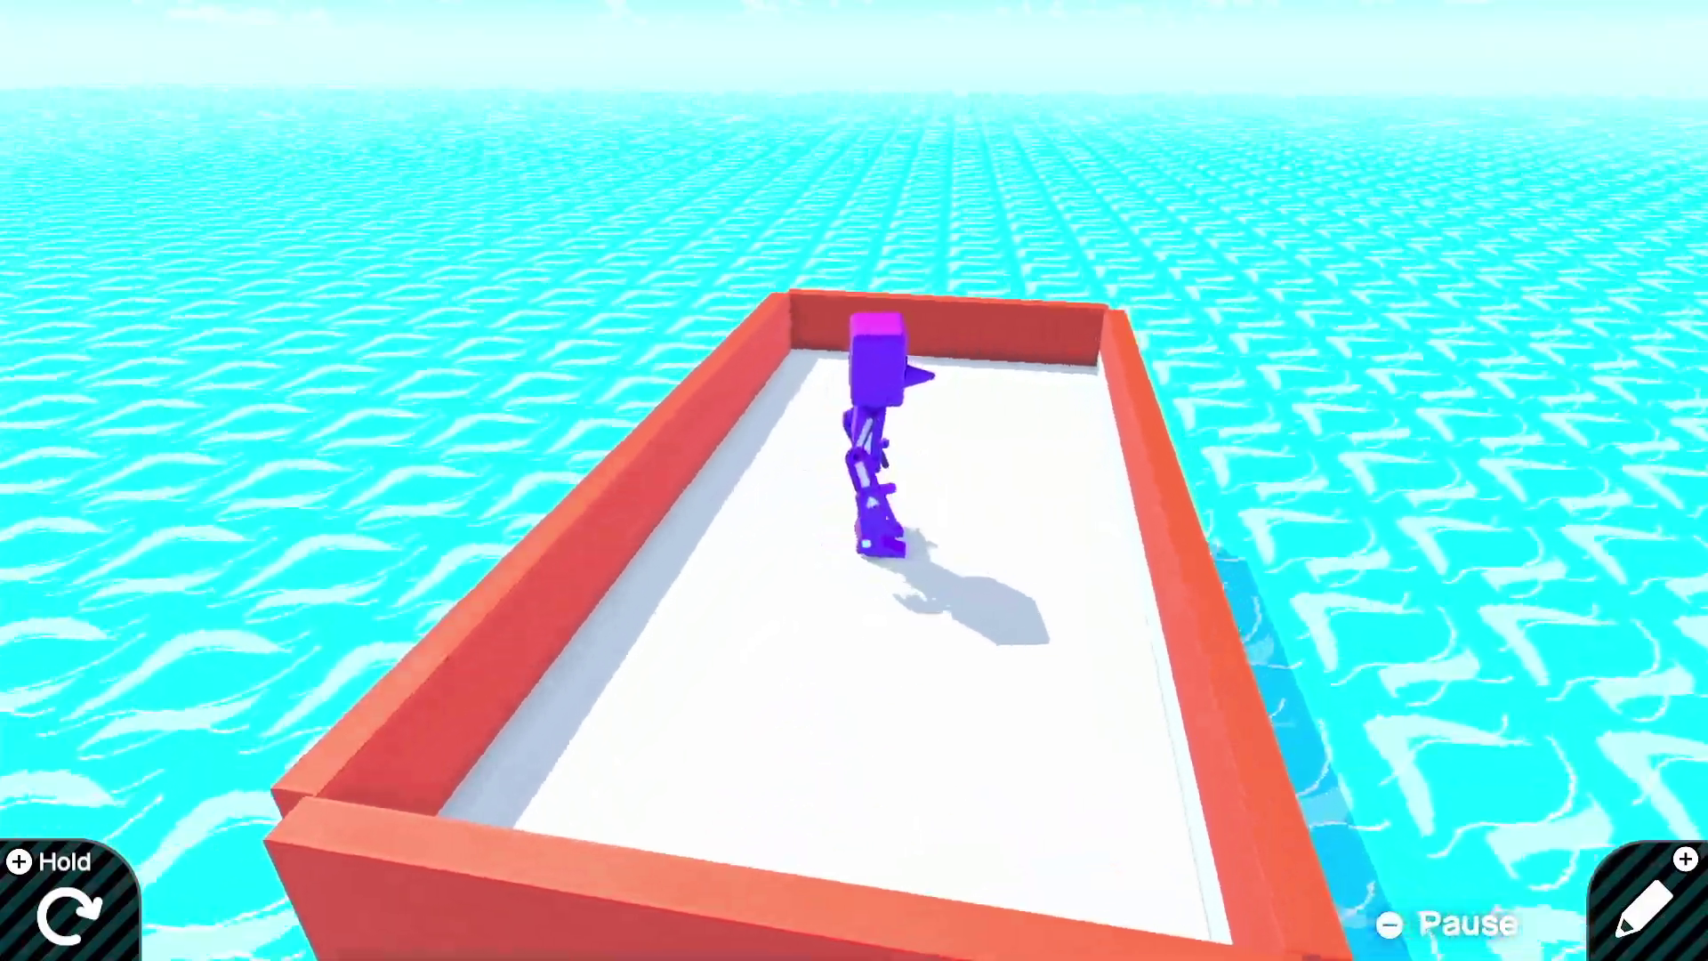
pyautogui.press('Up')
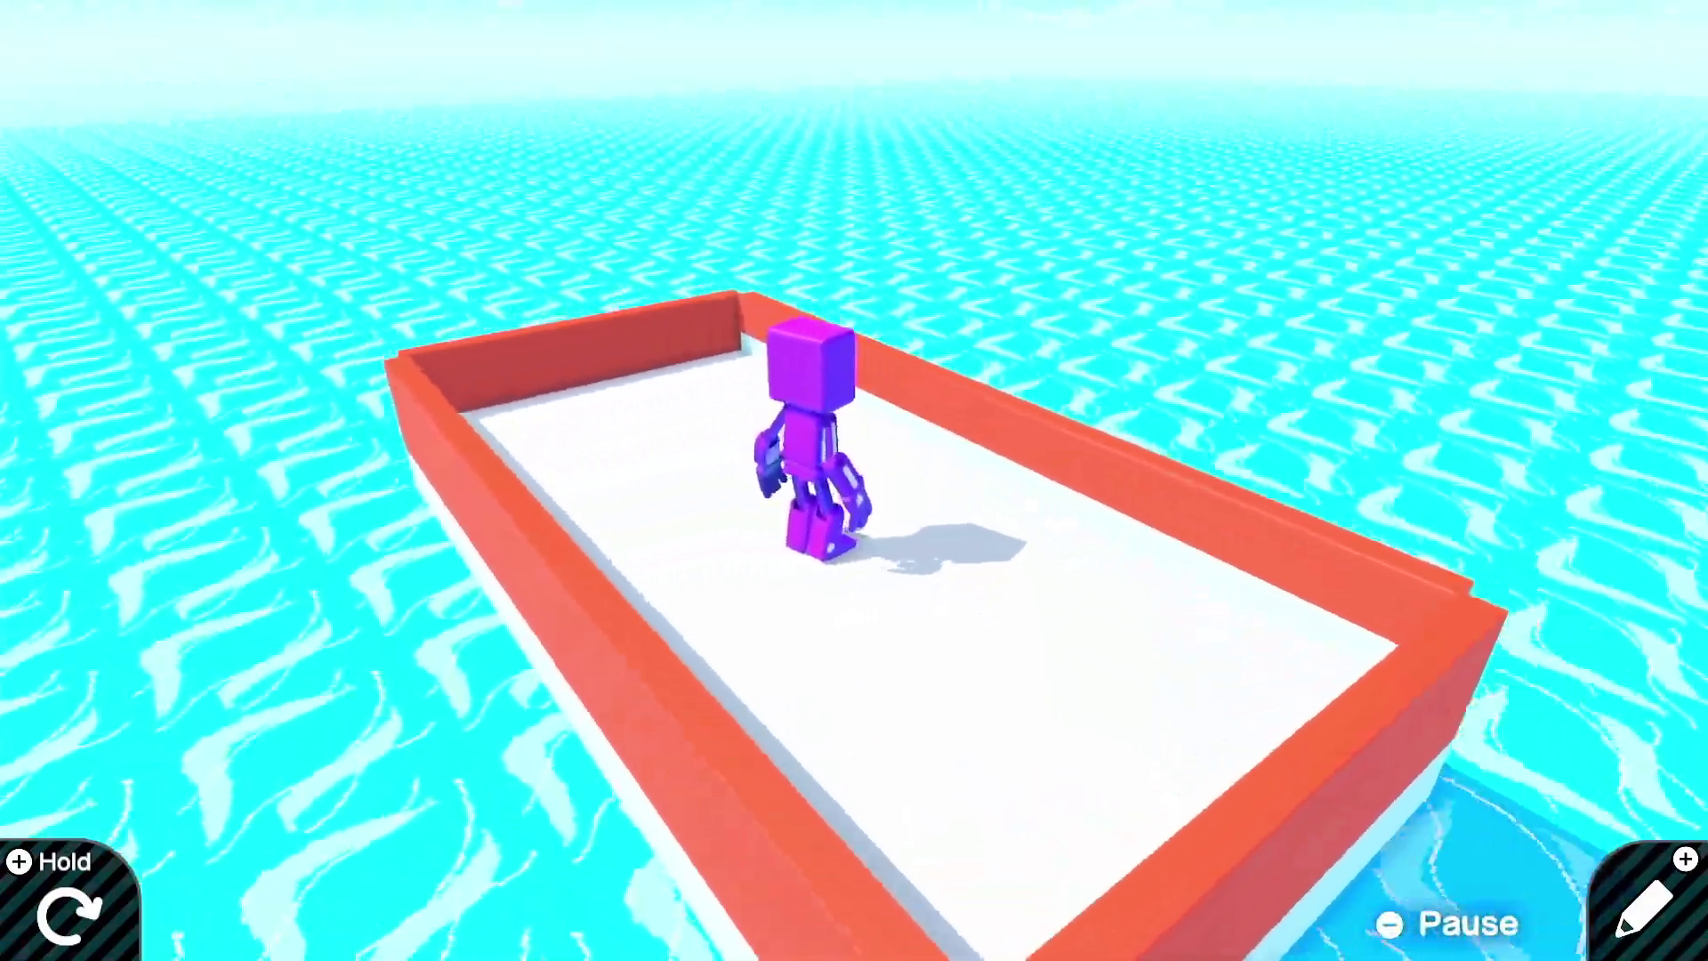
pyautogui.press('Down')
pyautogui.press('Up')
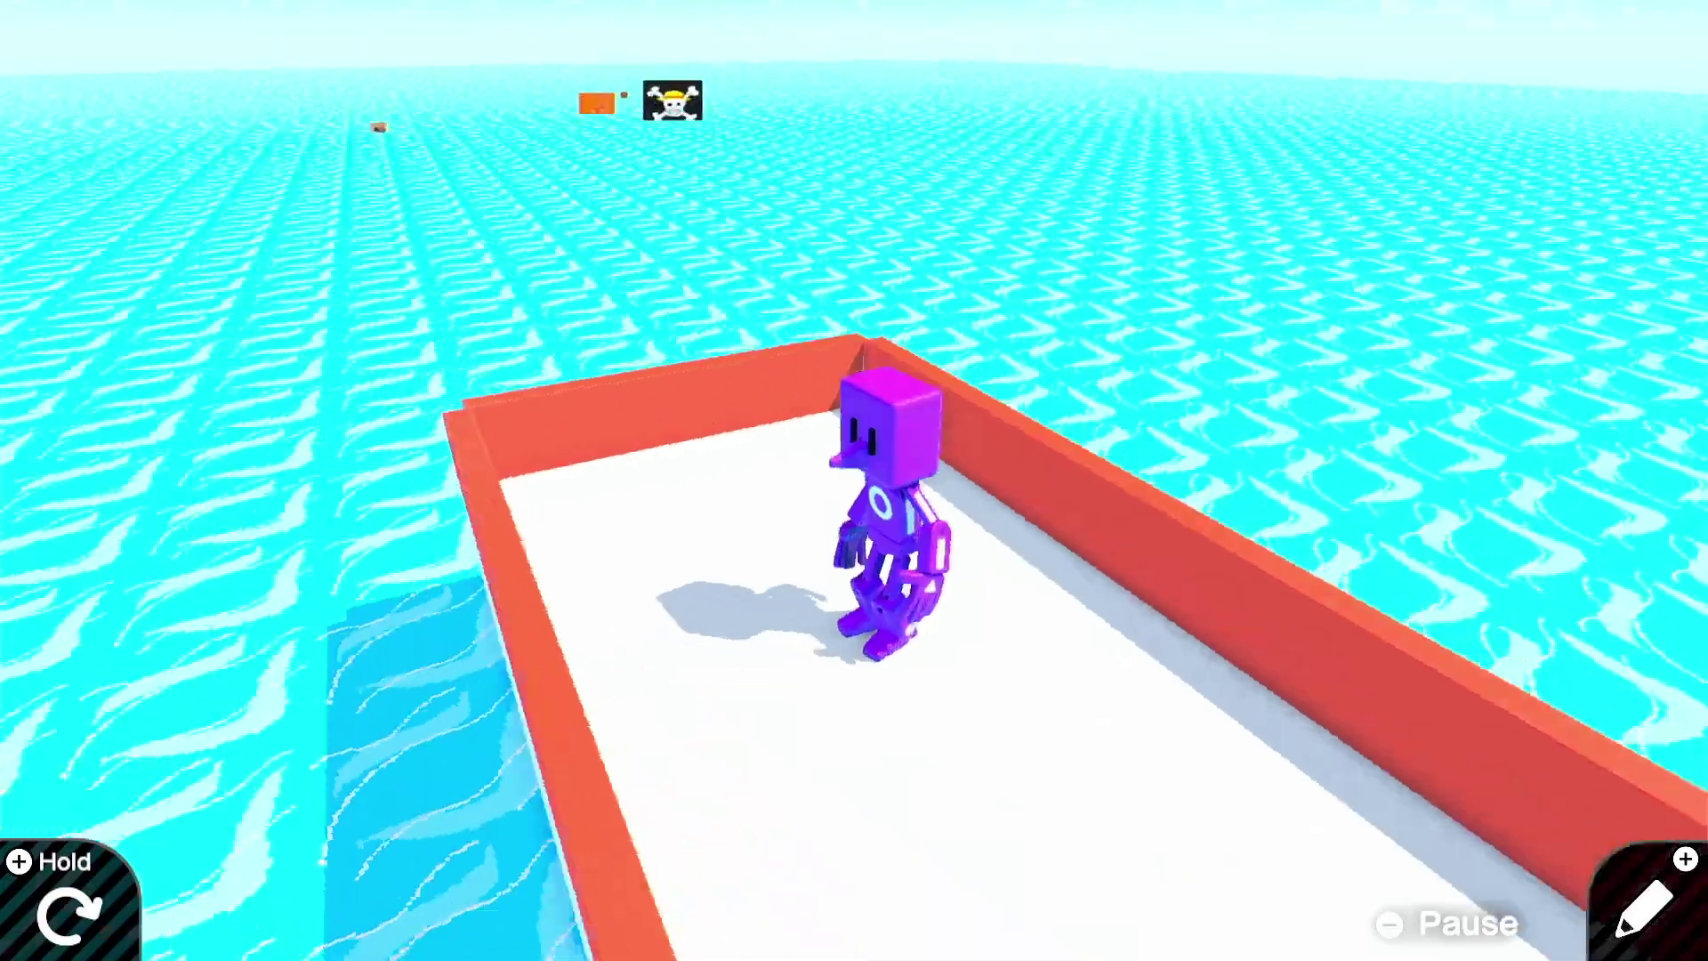
pyautogui.press('Left')
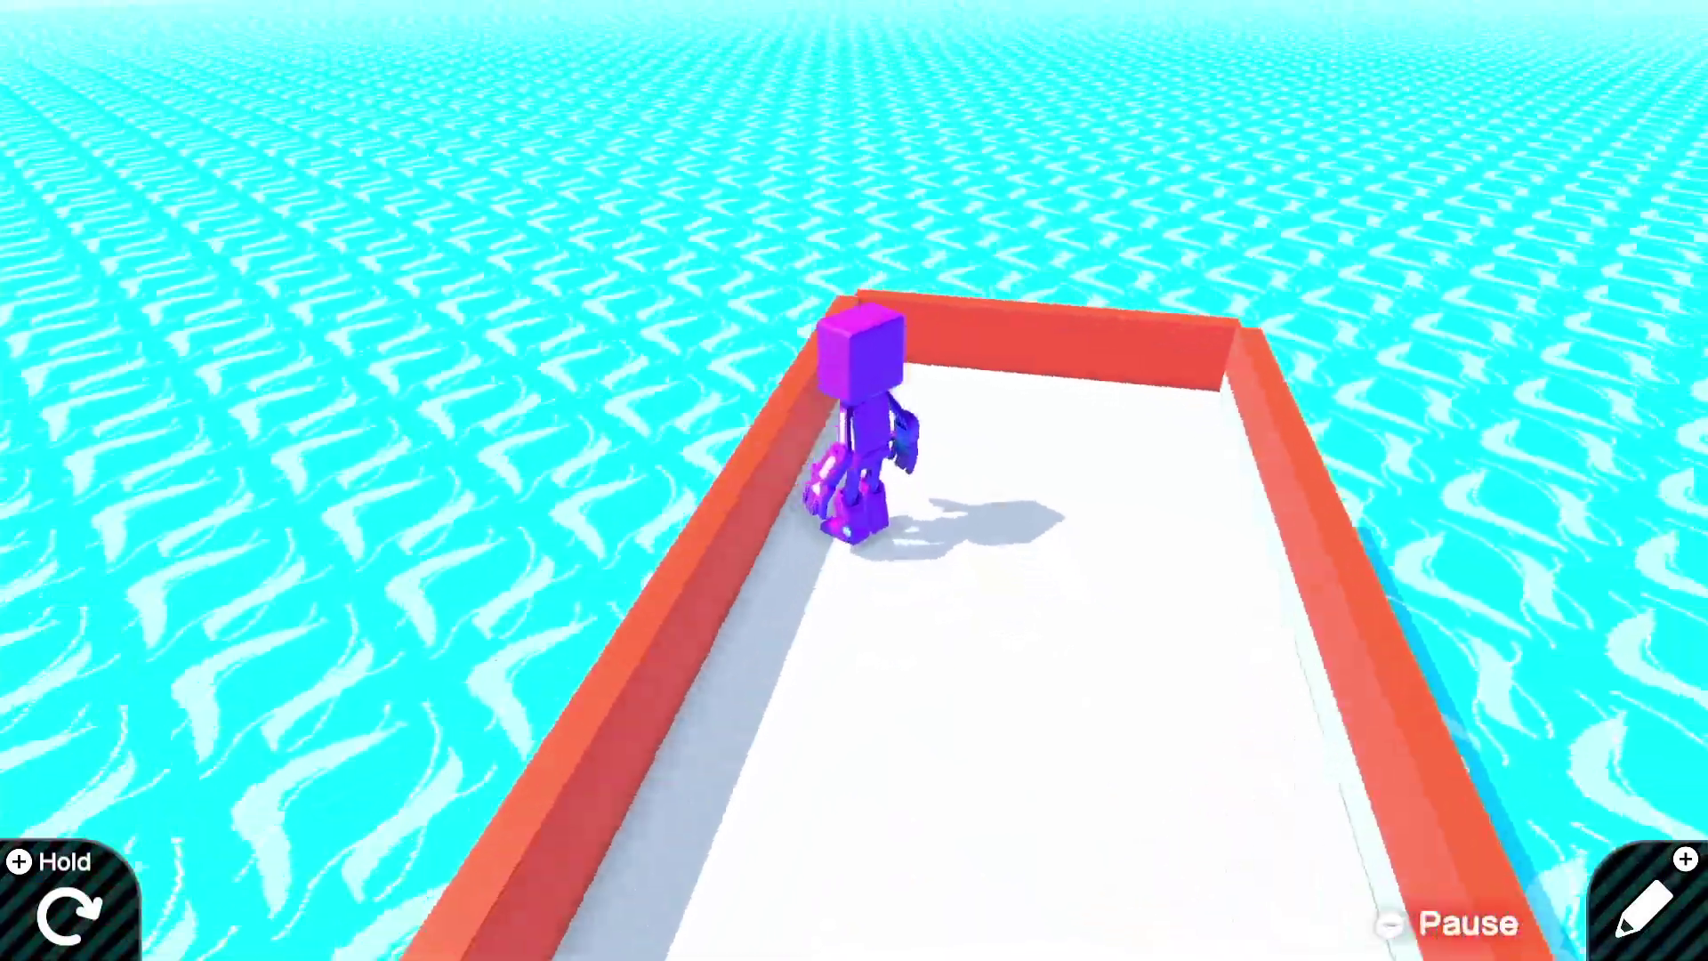
pyautogui.press('Up')
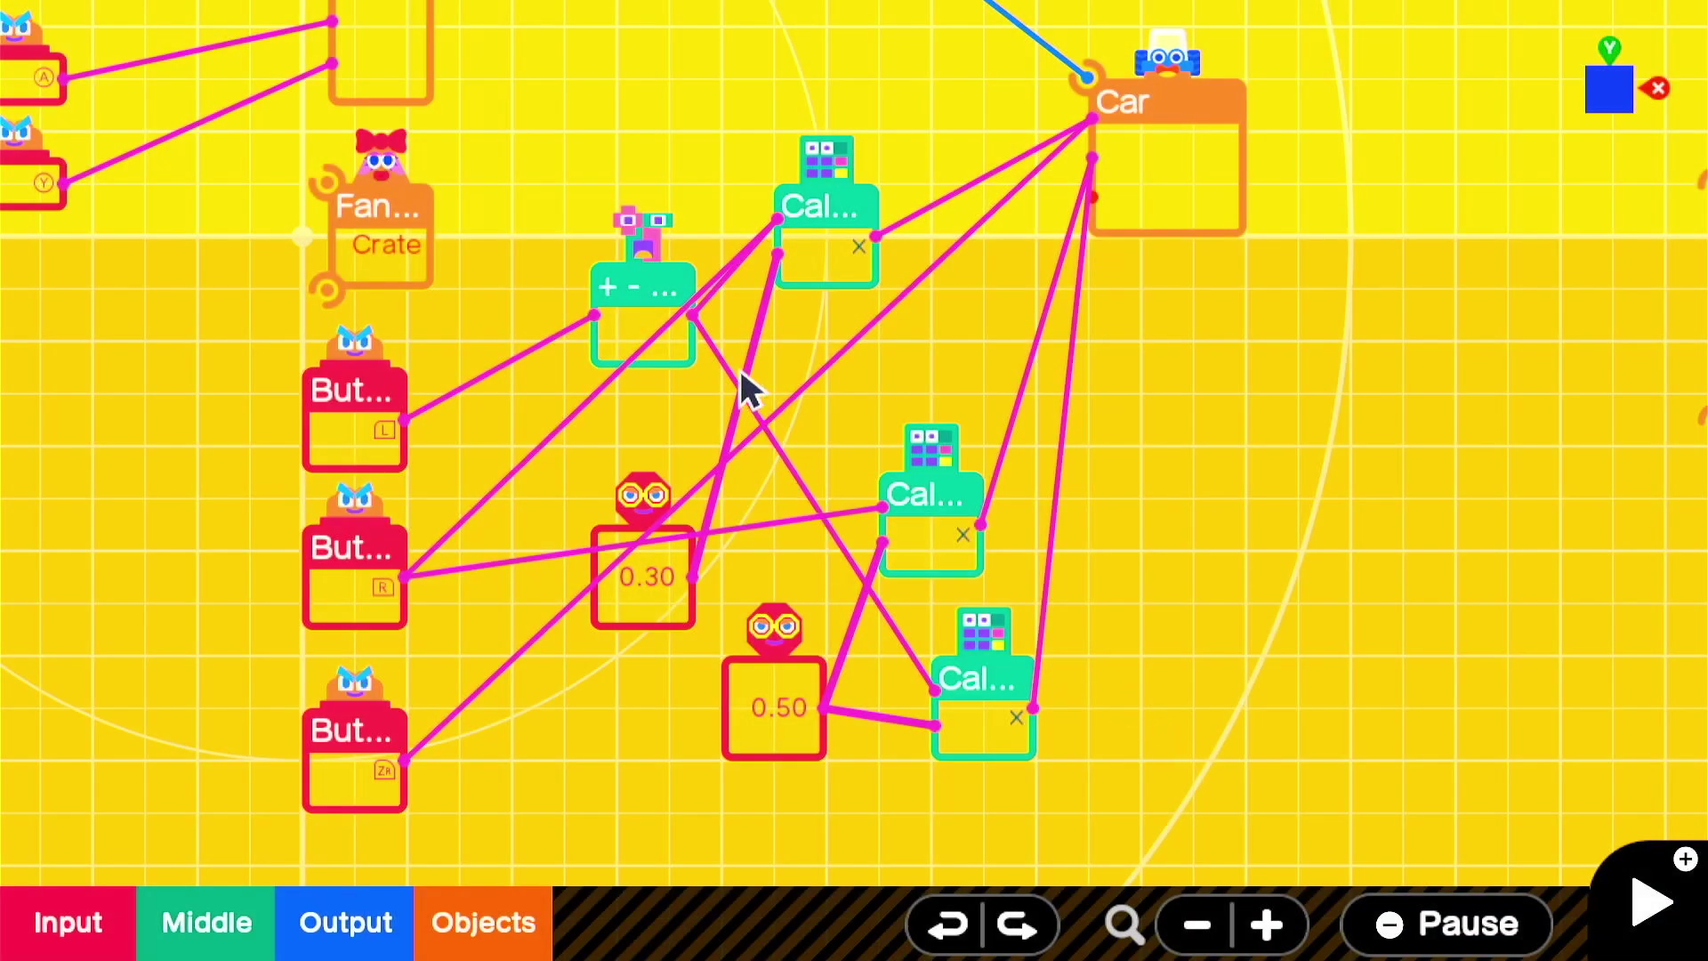
# Move the inversion node up beside the crate and delete its connection to the uppermost multiplication Calculator.
pyautogui.click(630, 287)
pyautogui.moveTo(633, 284); pyautogui.dragTo(529, 187)
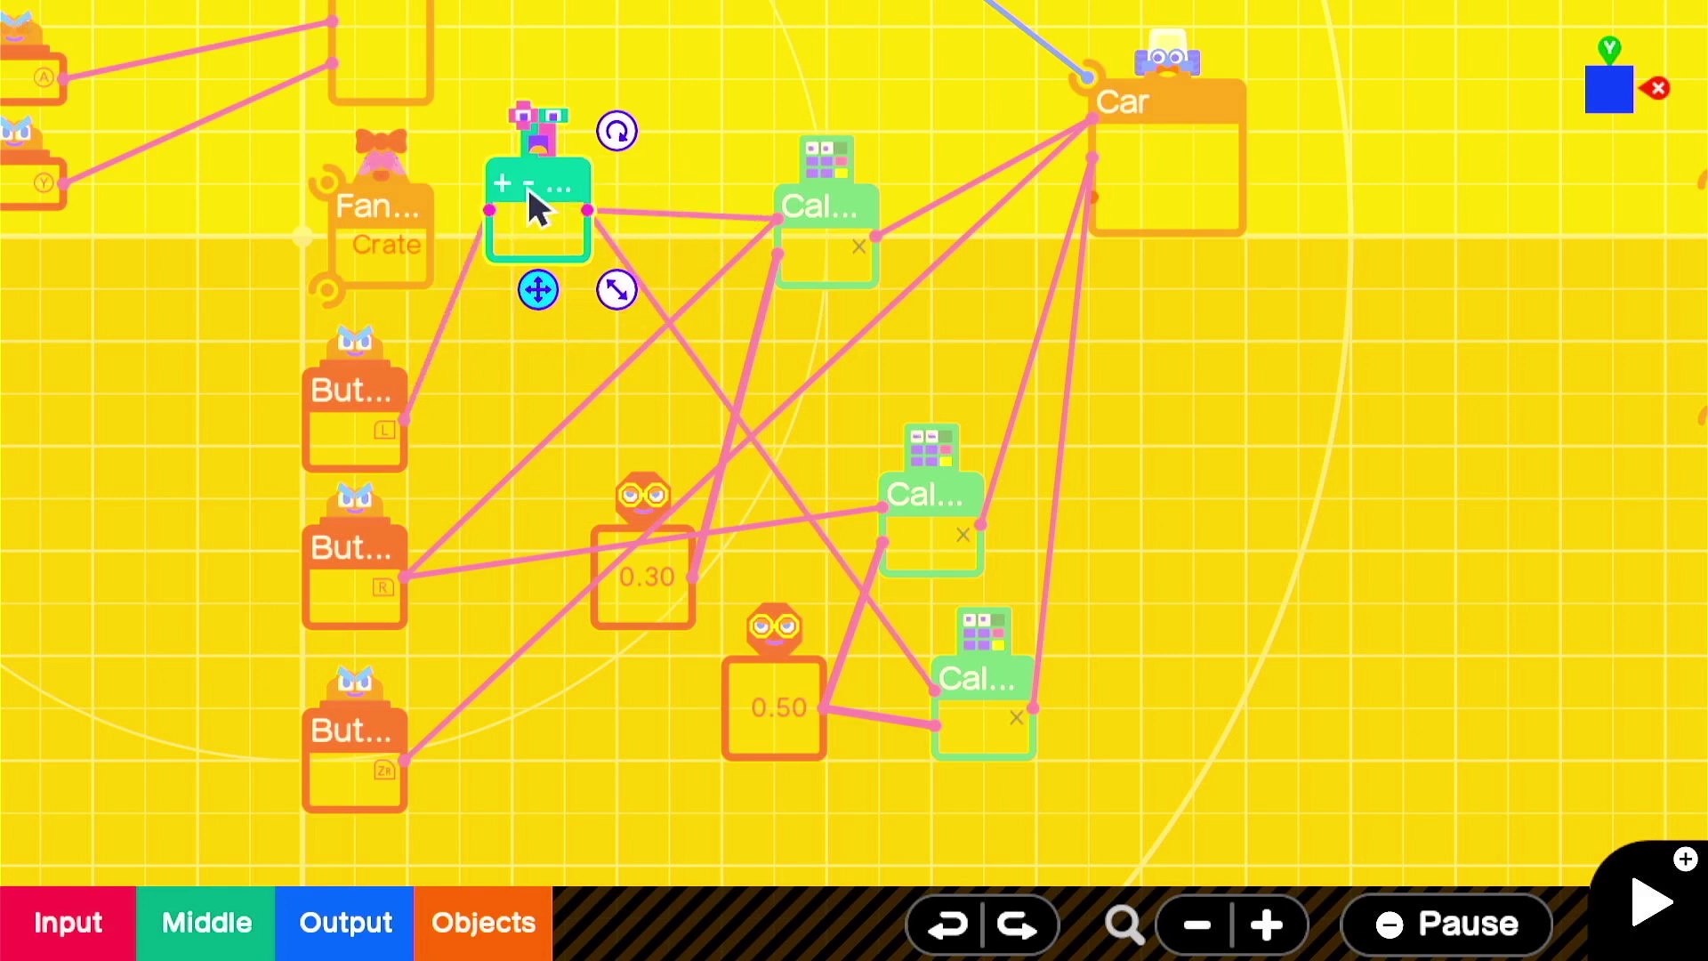
pyautogui.click(685, 215)
pyautogui.click(679, 279)
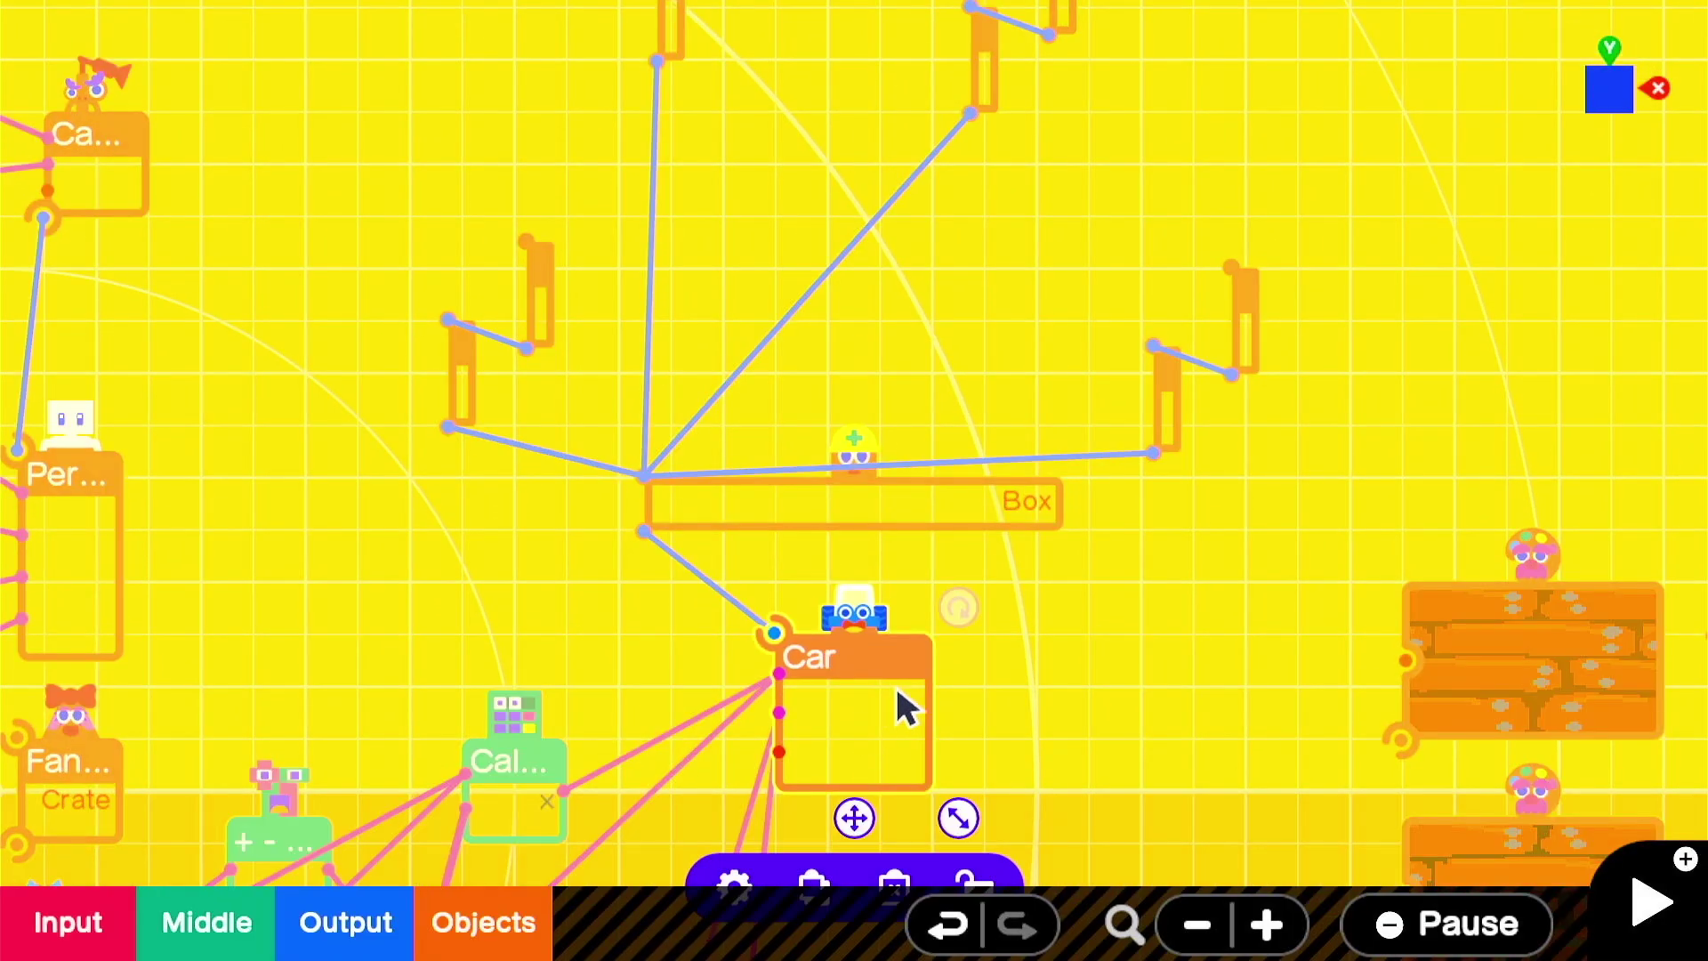
# Shrink the Car to 0.30 m on every axis and check its size in the settings.
pyautogui.moveTo(998, 676); pyautogui.dragTo(1125, 625)
pyautogui.moveTo(1079, 774); pyautogui.dragTo(1014, 694)
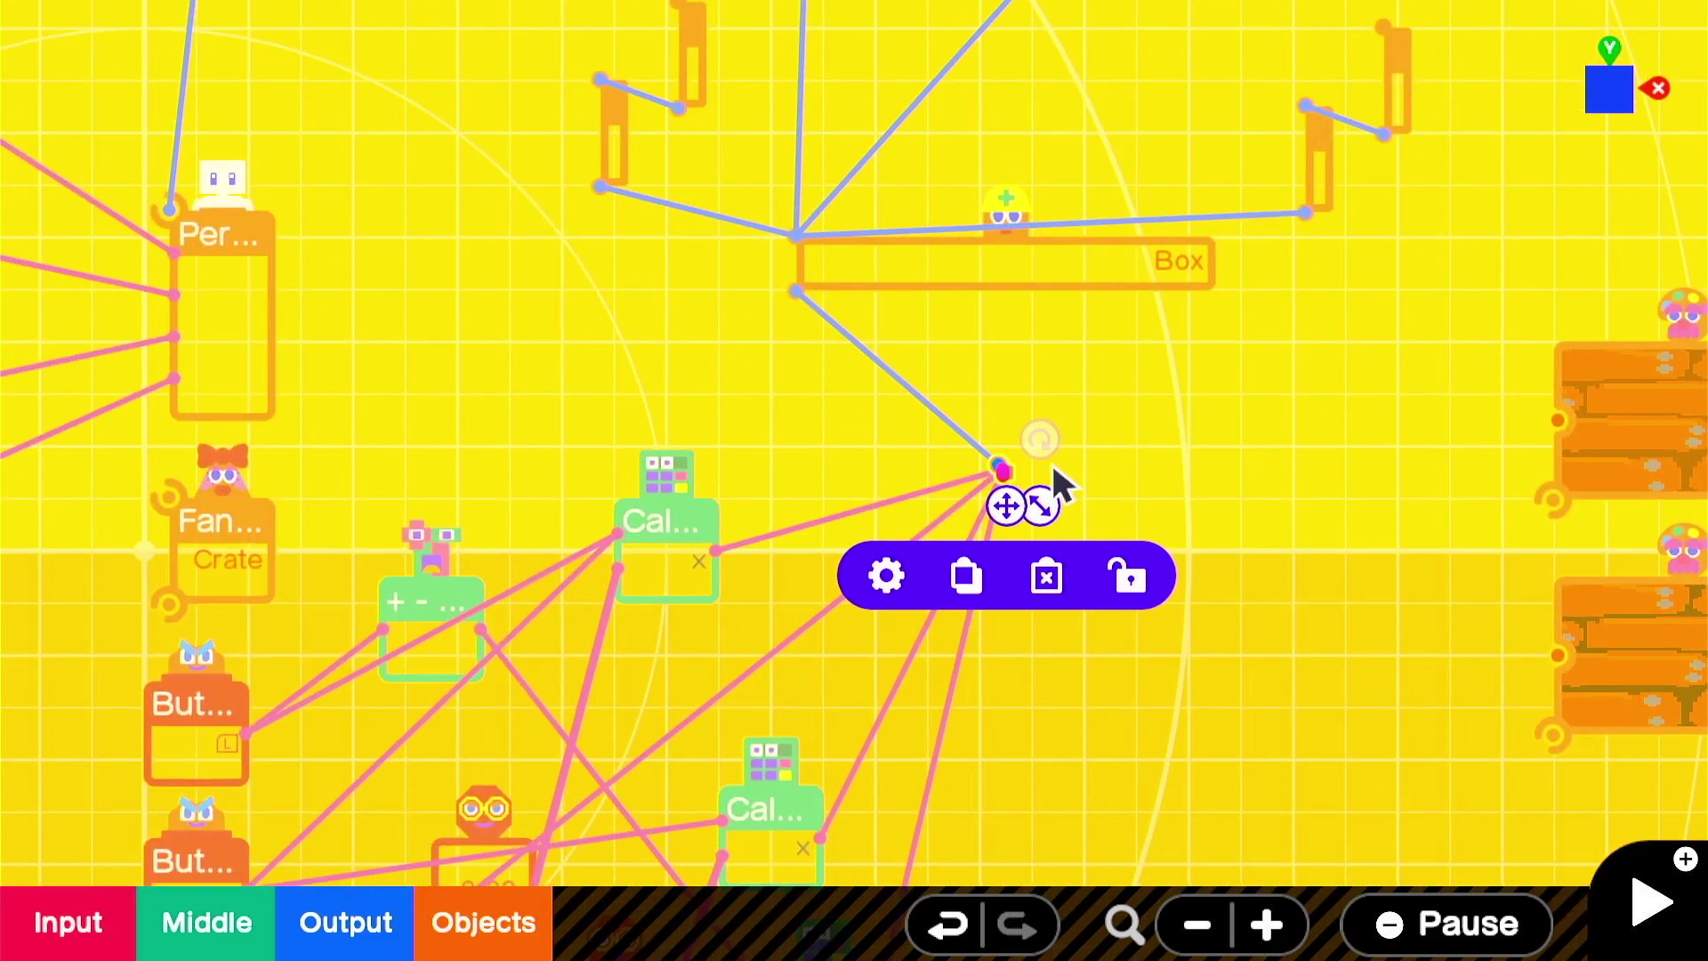
pyautogui.click(886, 576)
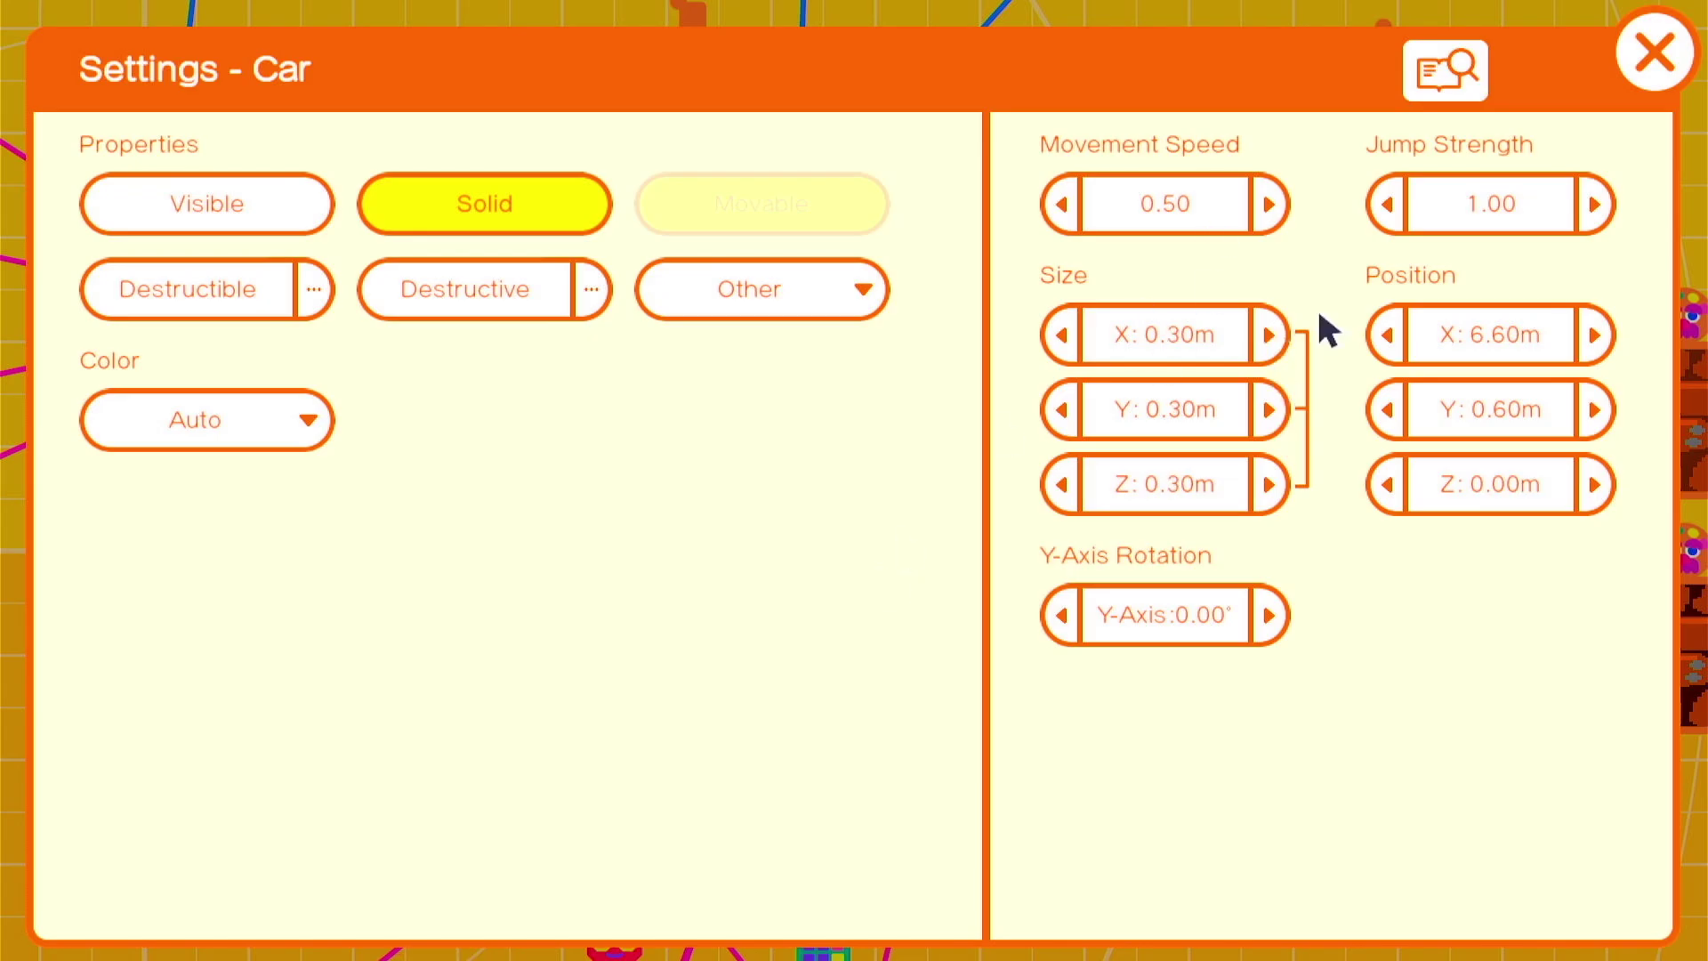
pyautogui.press('Escape')
# Connect the thin wall boxes around the platform to the lower wooden plank texture.
pyautogui.moveTo(1239, 450); pyautogui.dragTo(1143, 507)
pyautogui.scroll(-1, 1143, 507)
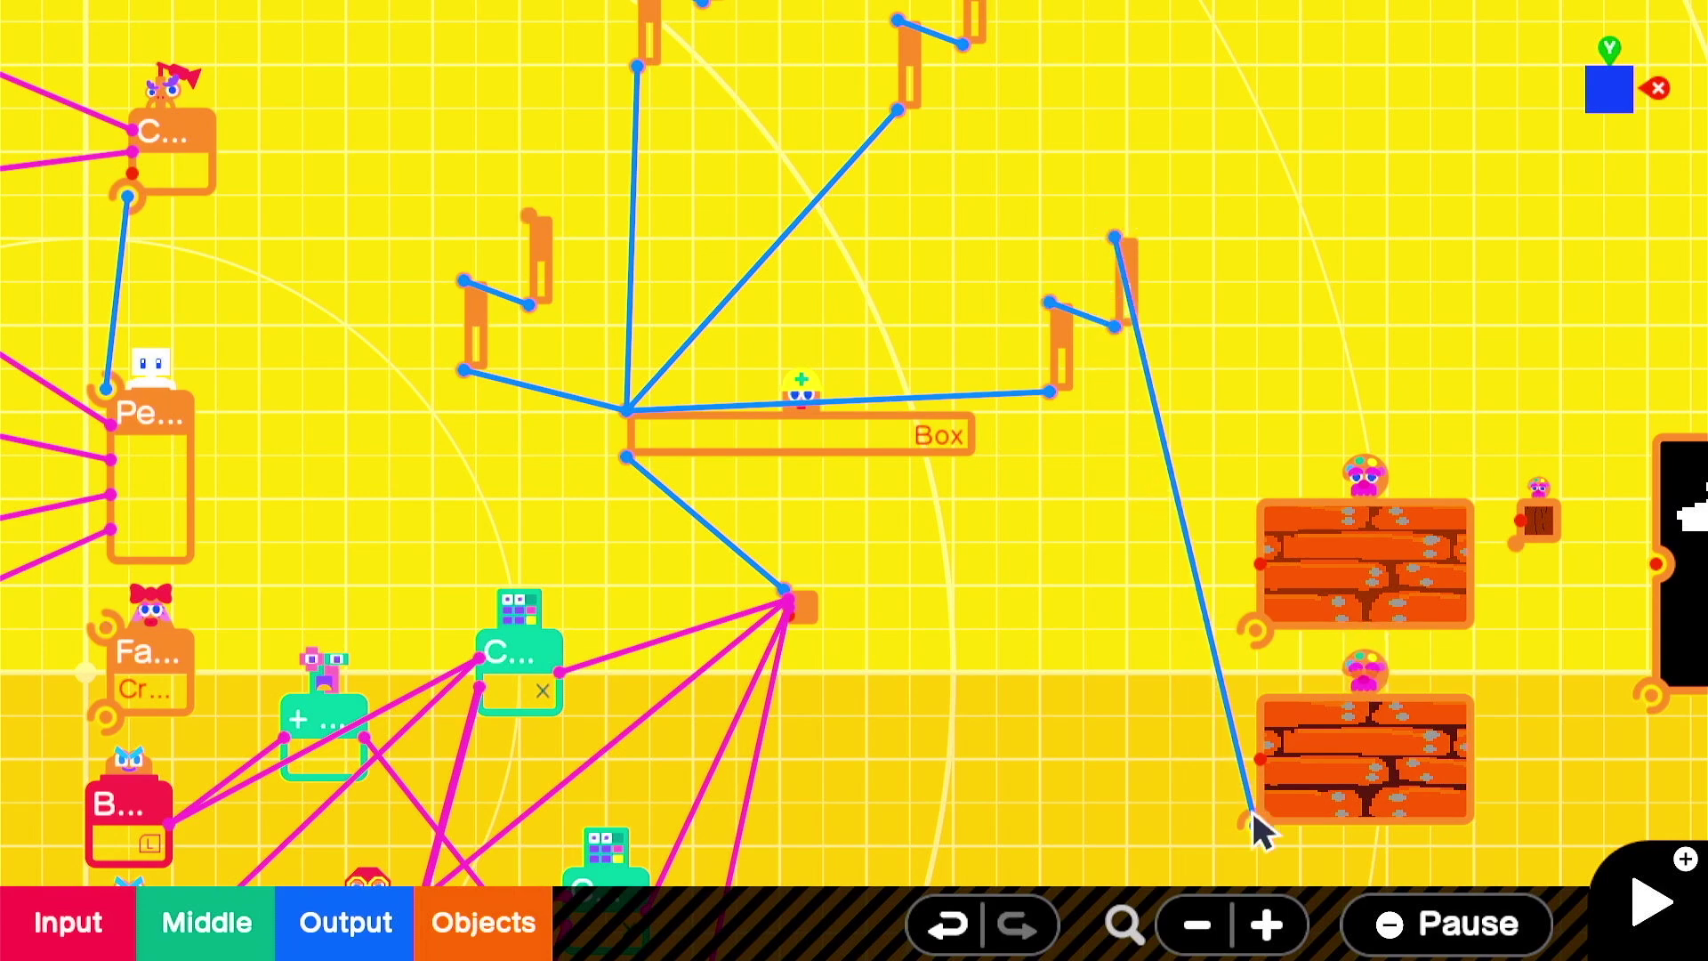
pyautogui.moveTo(1243, 791); pyautogui.dragTo(1249, 805)
pyautogui.scroll(-1, 1052, 290)
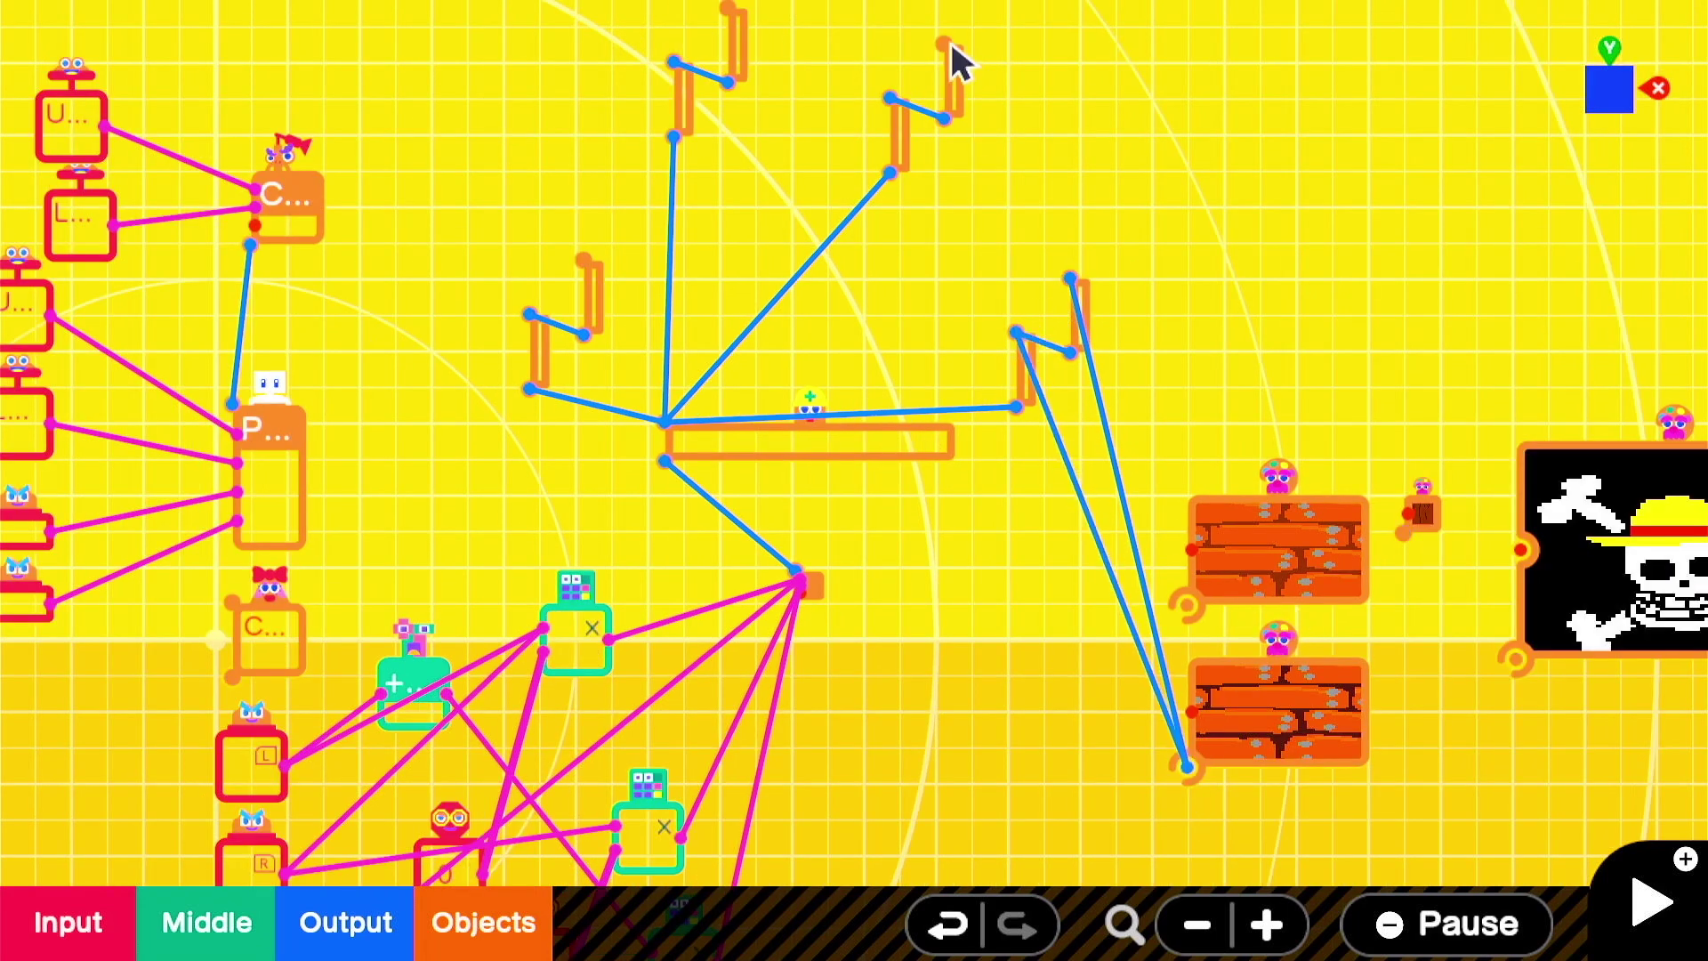
pyautogui.scroll(-3, 889, 116)
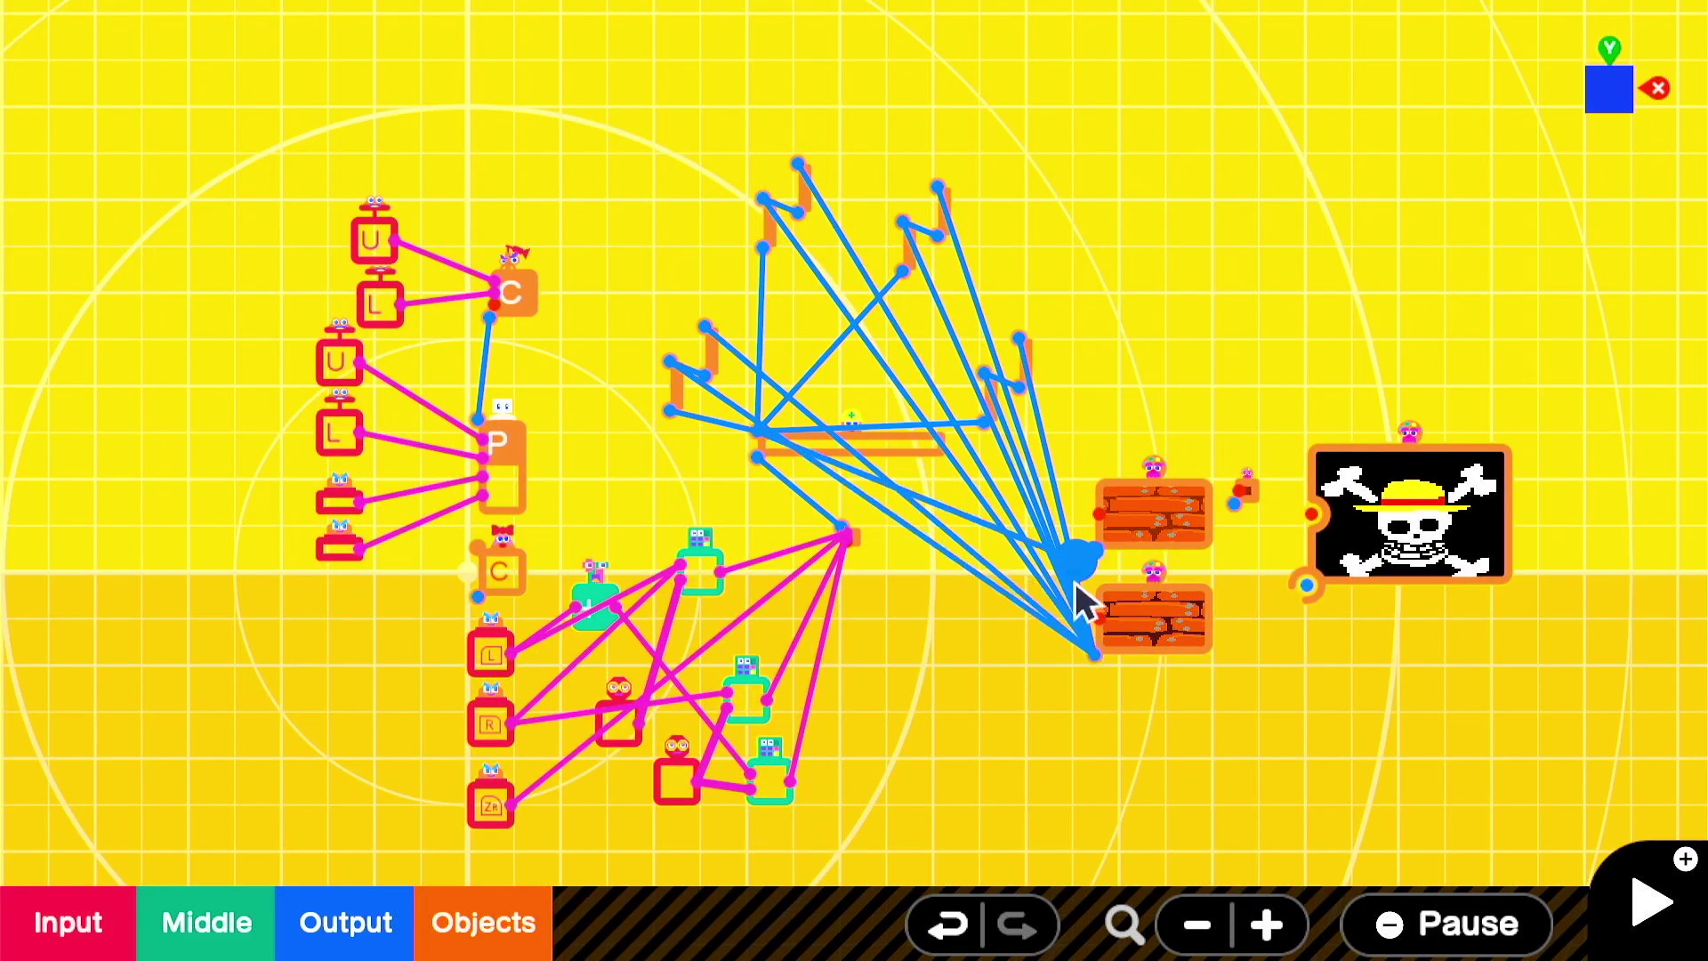
# Play the game and jump the character from the crate onto the plank-covered boat deck.
pyautogui.moveTo(1075, 585); pyautogui.dragTo(1078, 580)
pyautogui.scroll(2, 999, 583)
pyautogui.press('+')
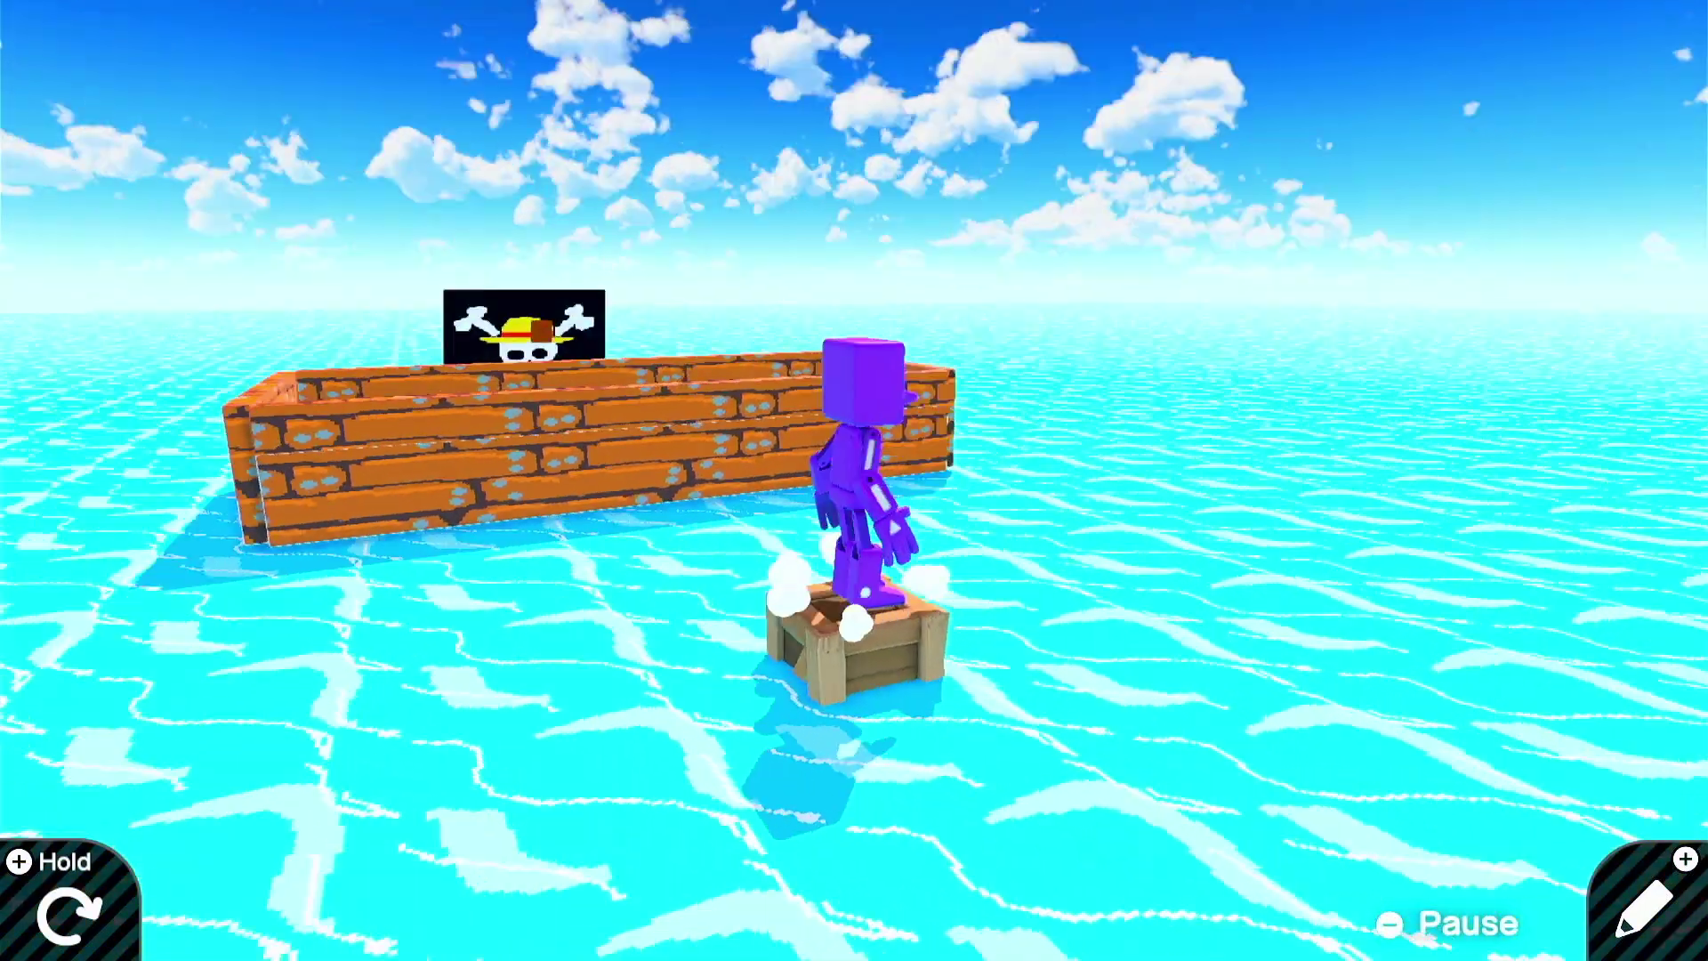
pyautogui.press('space')
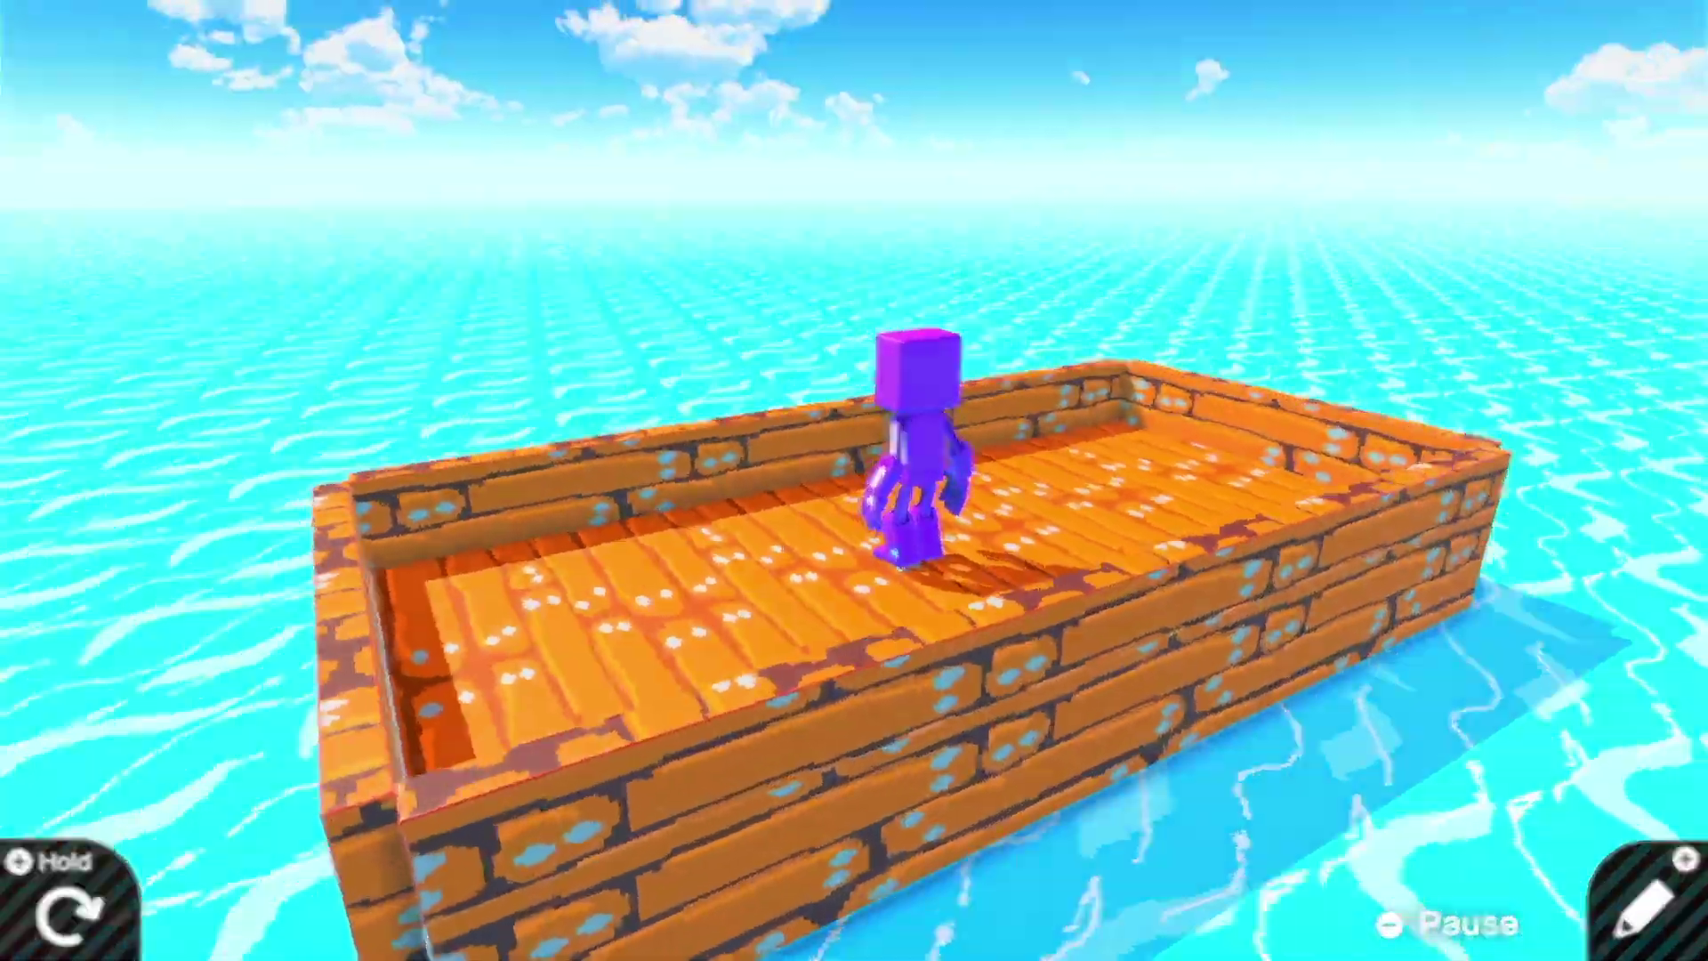
pyautogui.press('+')
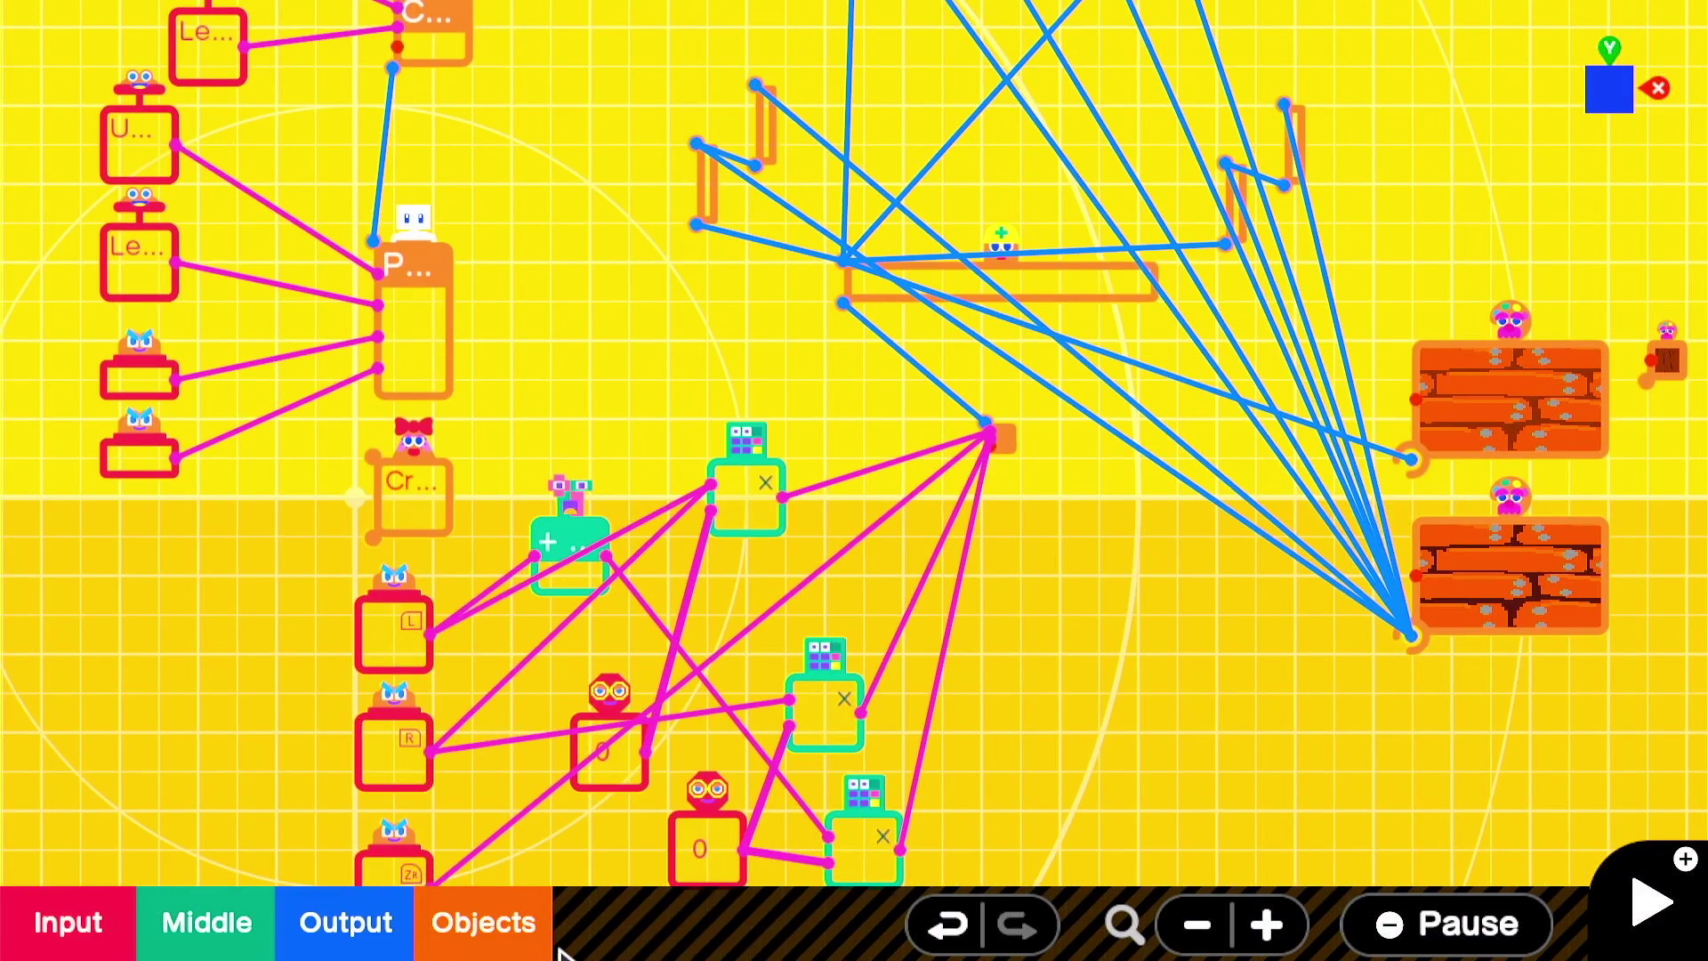
# Add a Cylinder mast 0.40 m wide and 2.80 m tall, connect its base to the Car, and check its settings.
pyautogui.click(543, 925)
pyautogui.click(462, 293)
pyautogui.click(698, 359)
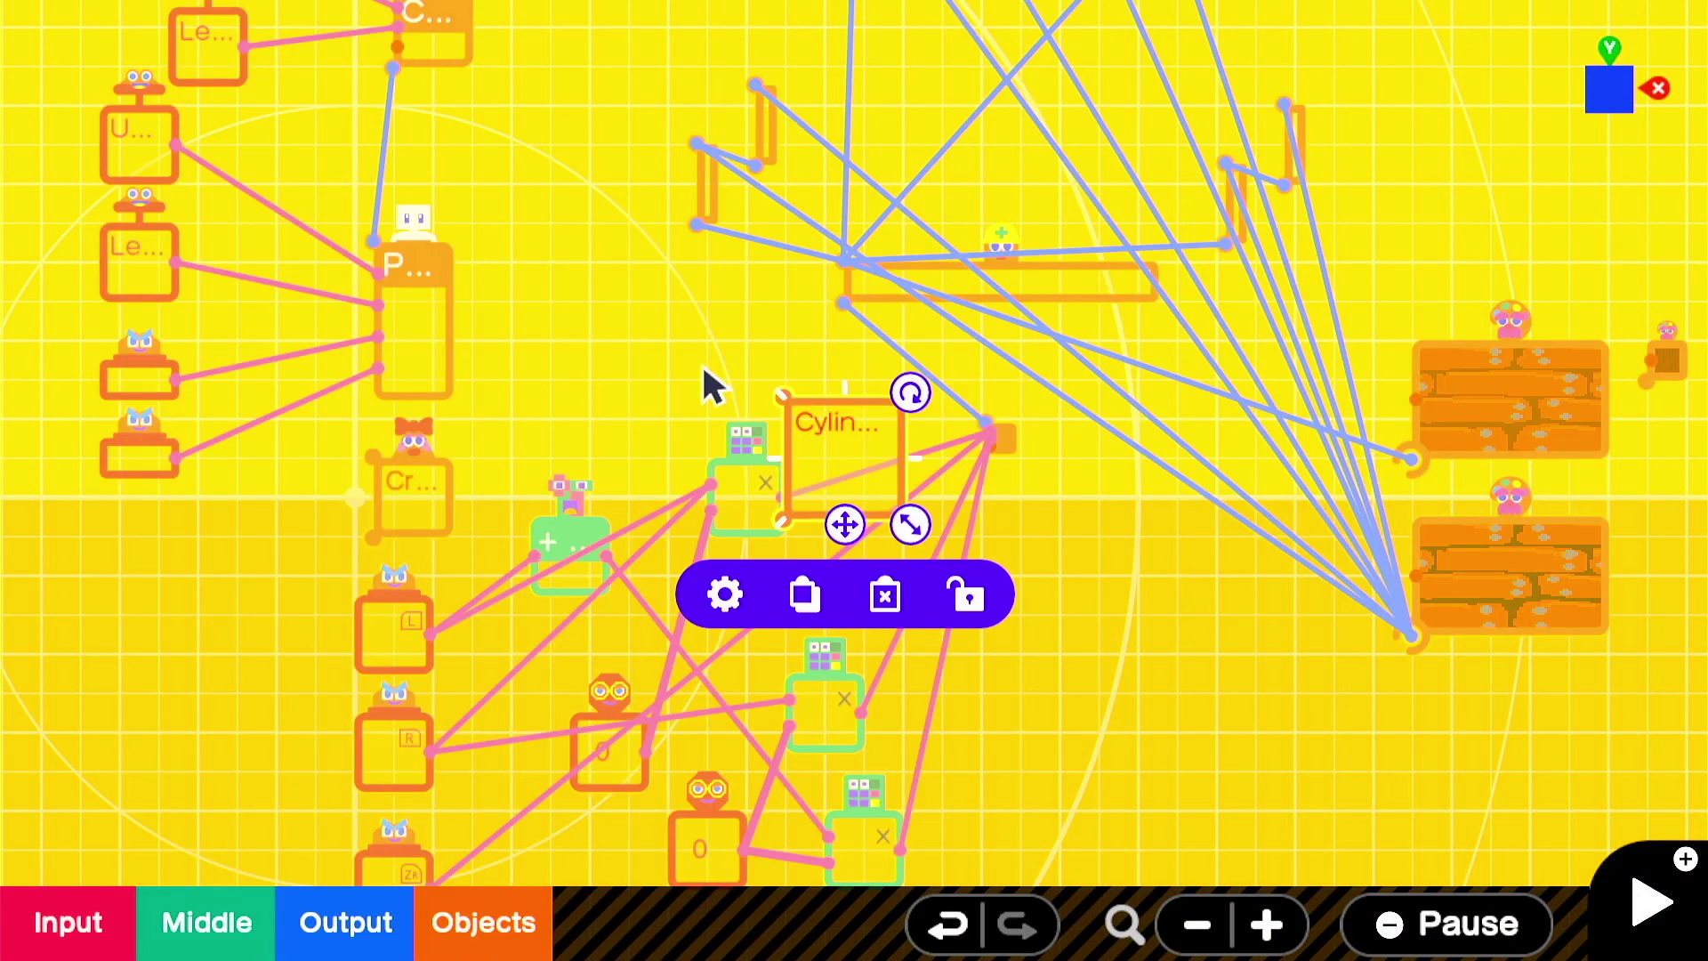
pyautogui.moveTo(904, 574); pyautogui.dragTo(840, 643)
pyautogui.moveTo(848, 522); pyautogui.dragTo(671, 570)
pyautogui.moveTo(322, 712); pyautogui.dragTo(1004, 477)
pyautogui.moveTo(1527, 166); pyautogui.dragTo(1020, 494)
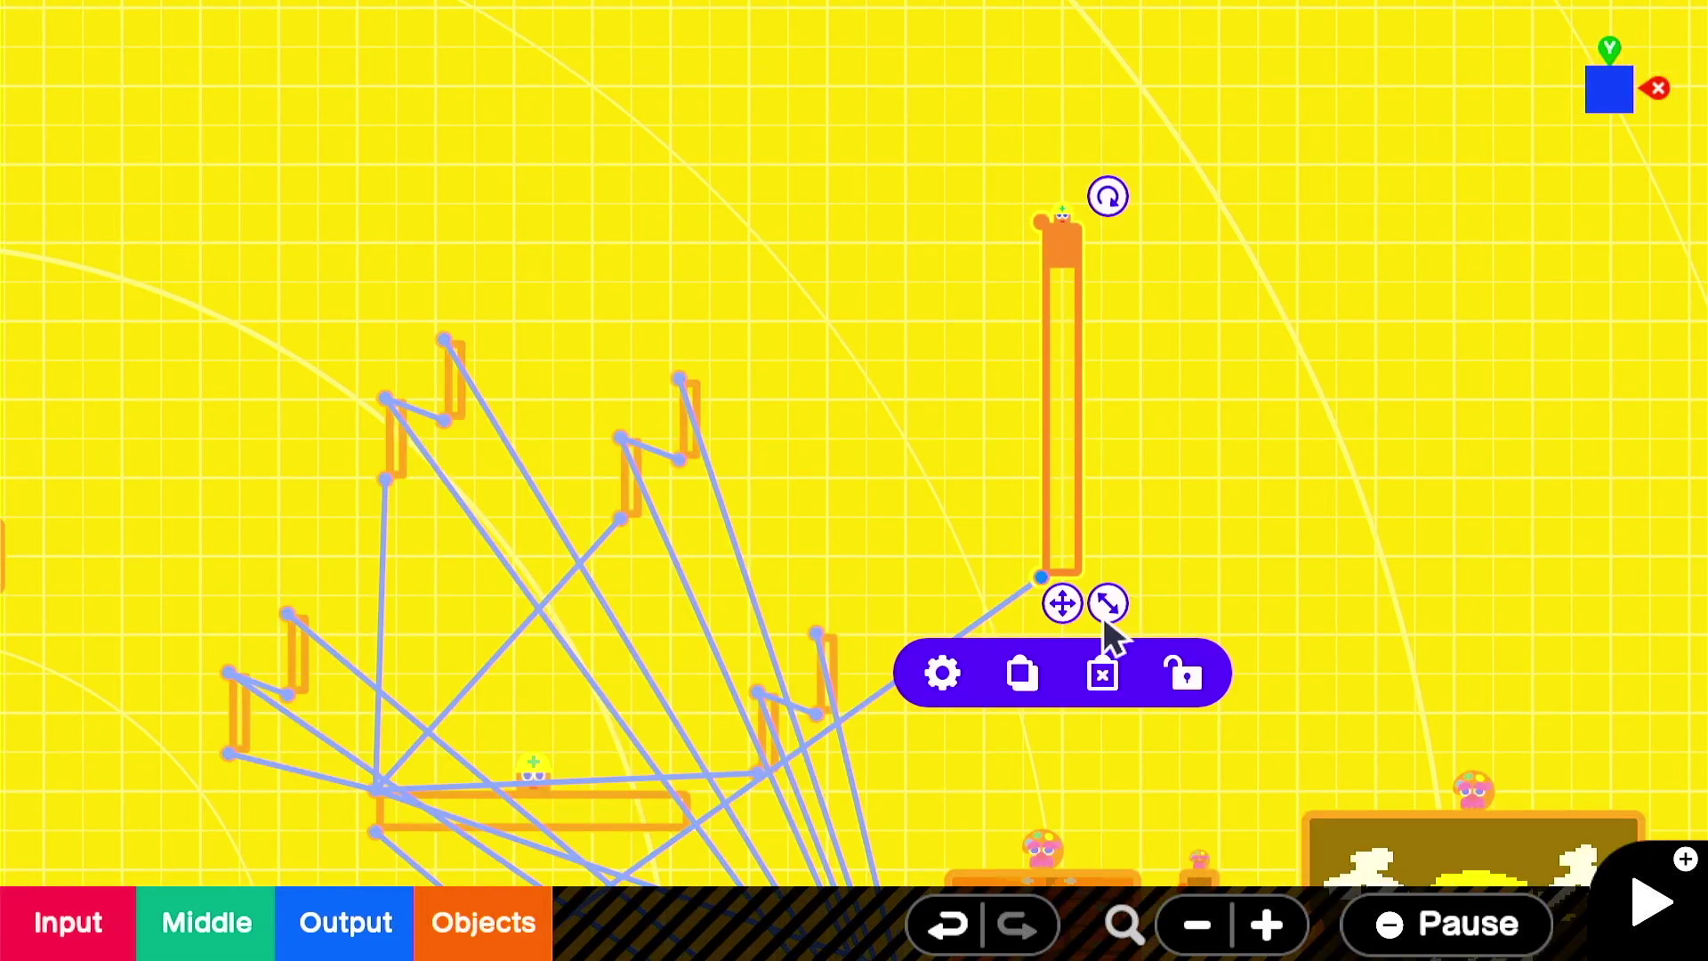
pyautogui.click(944, 635)
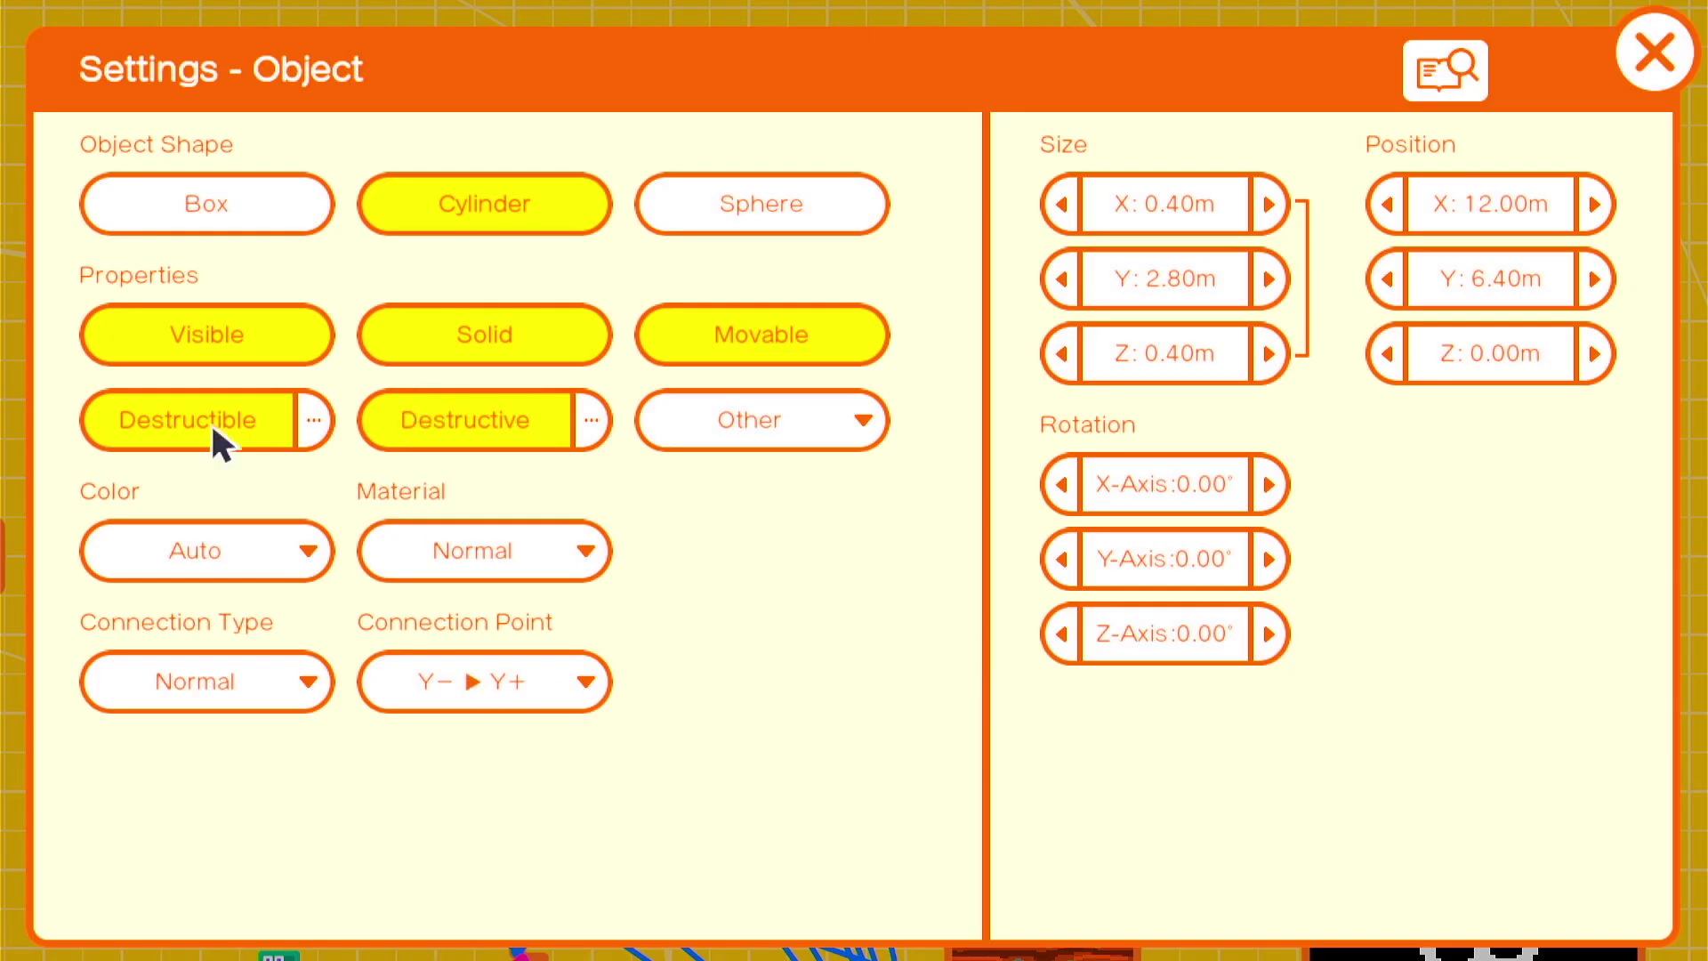
pyautogui.click(1654, 51)
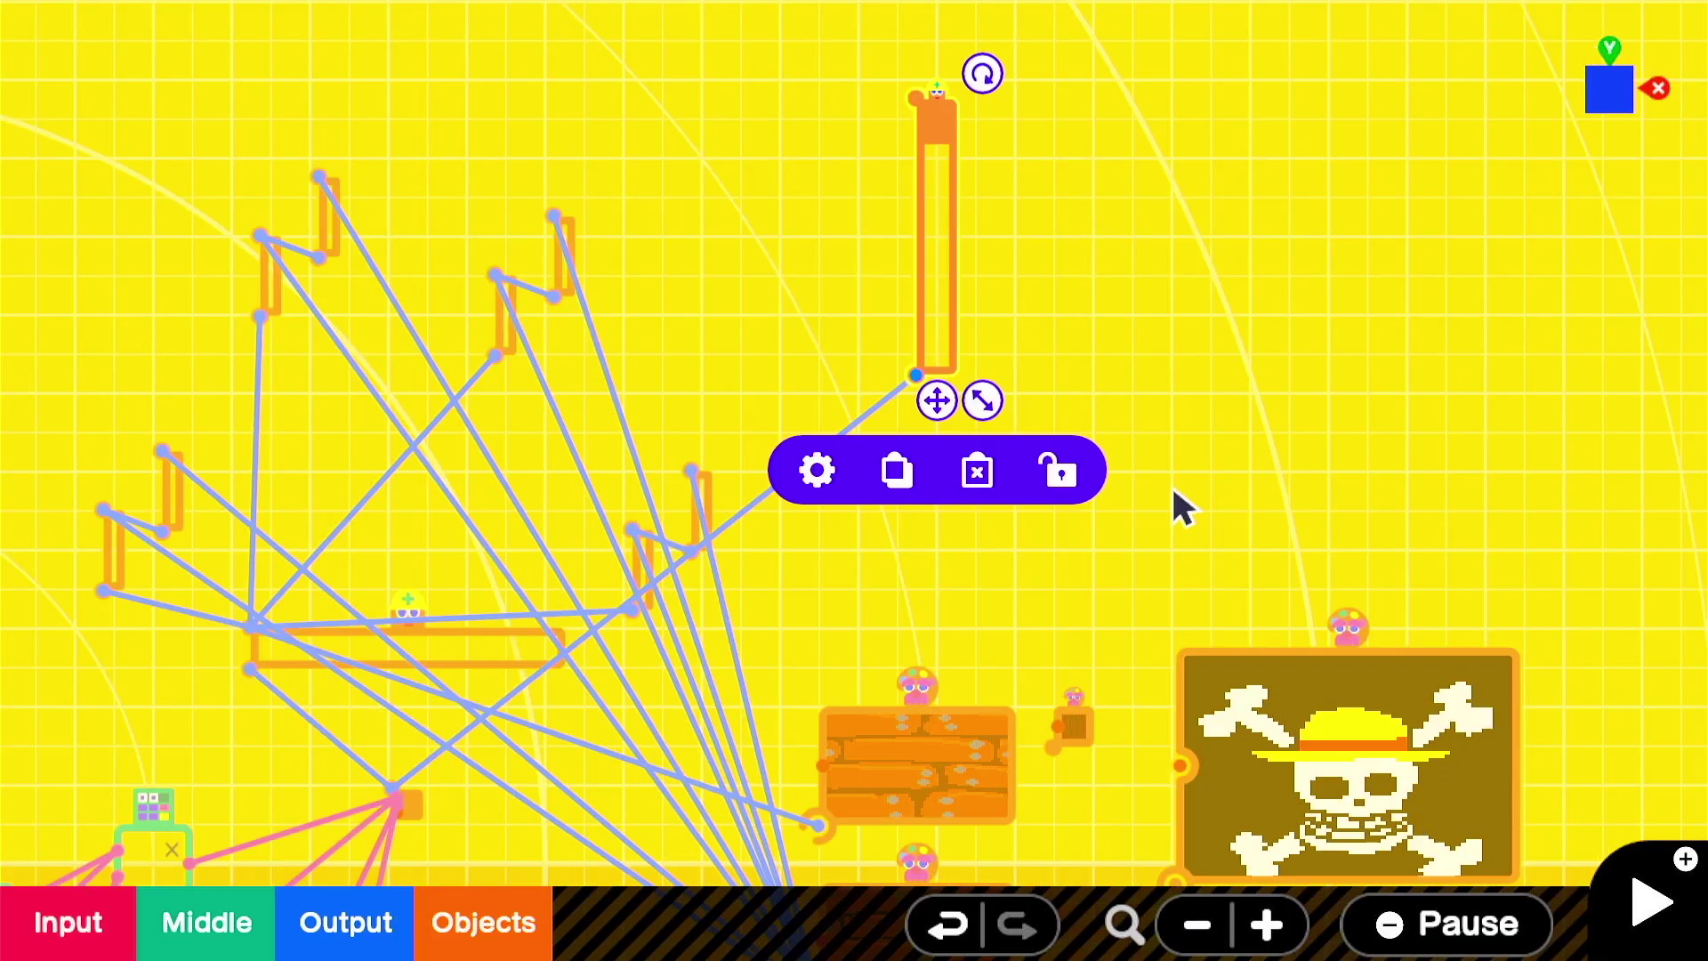
# Add a Box above the pirate flag texture and check the texture's size in its settings.
pyautogui.click(538, 919)
pyautogui.click(378, 293)
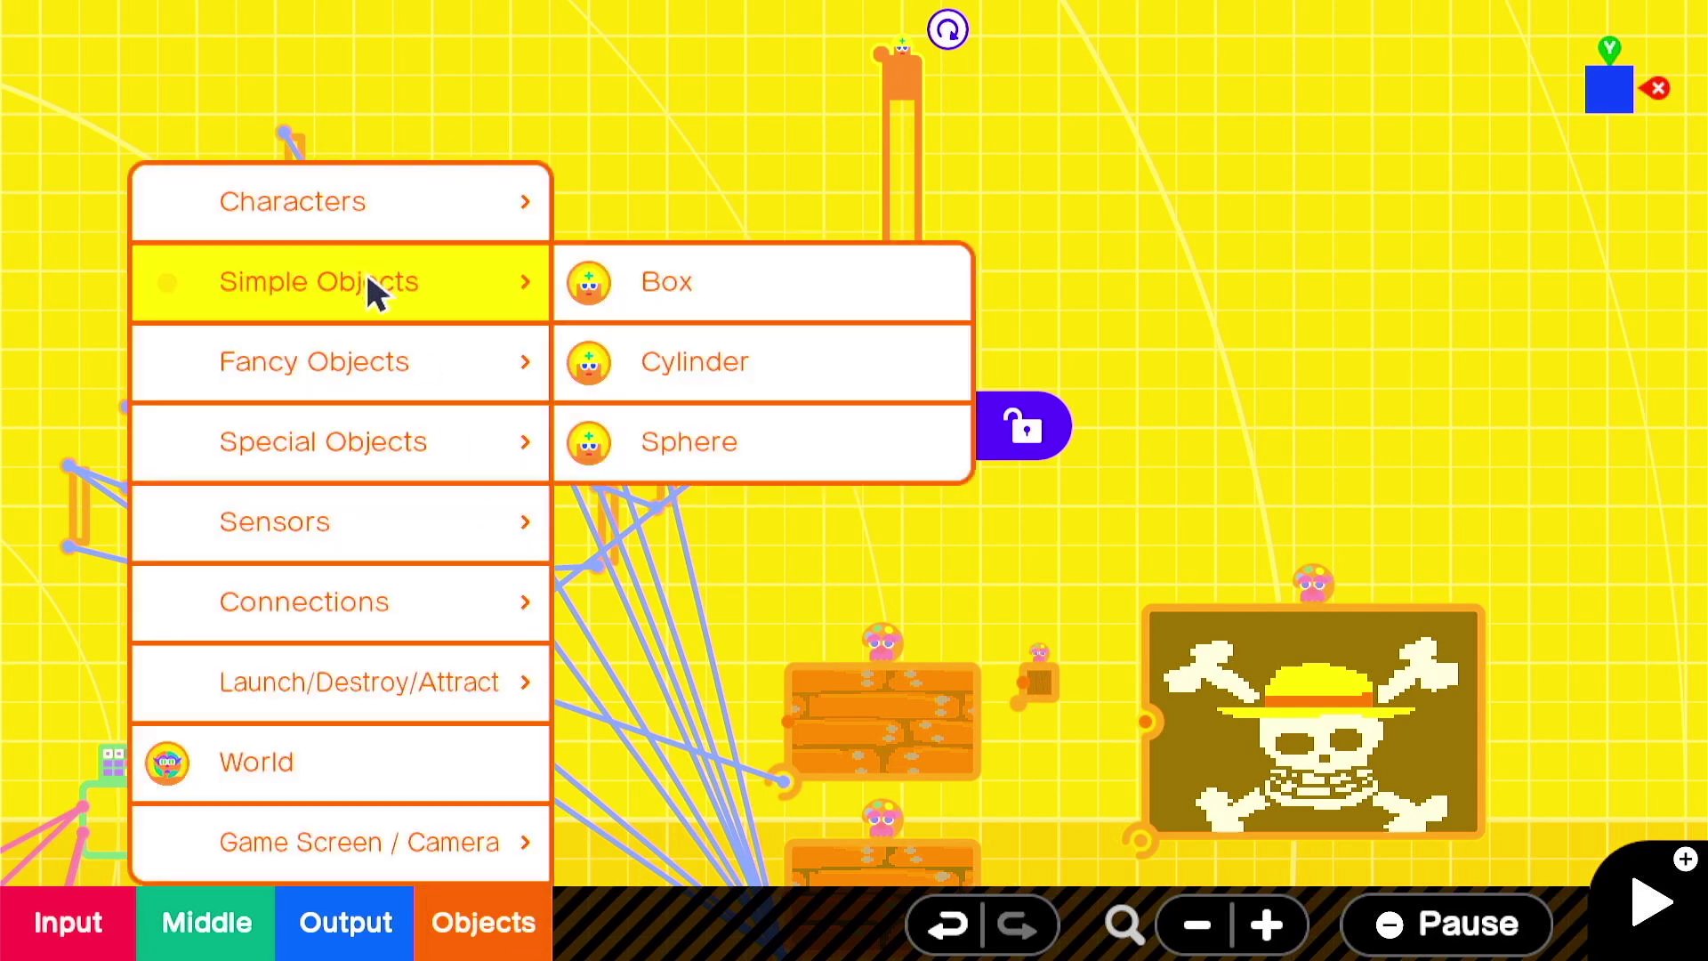
pyautogui.click(682, 307)
pyautogui.moveTo(843, 553); pyautogui.dragTo(1157, 474)
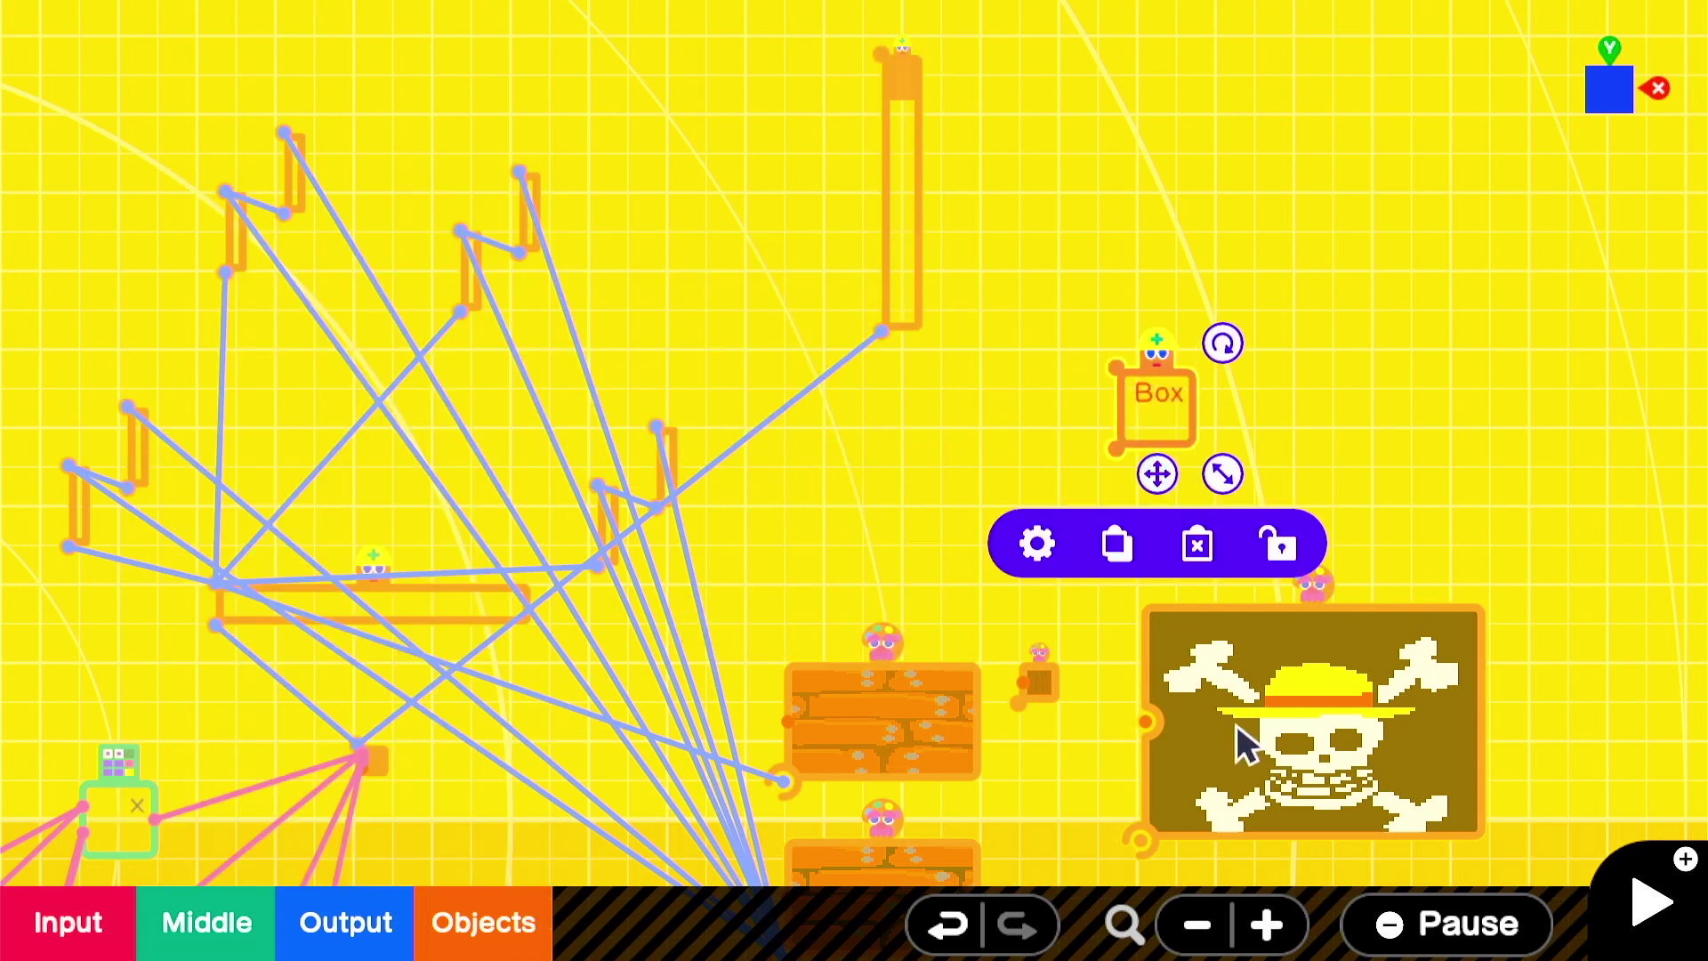
pyautogui.click(1288, 605)
pyautogui.click(1139, 823)
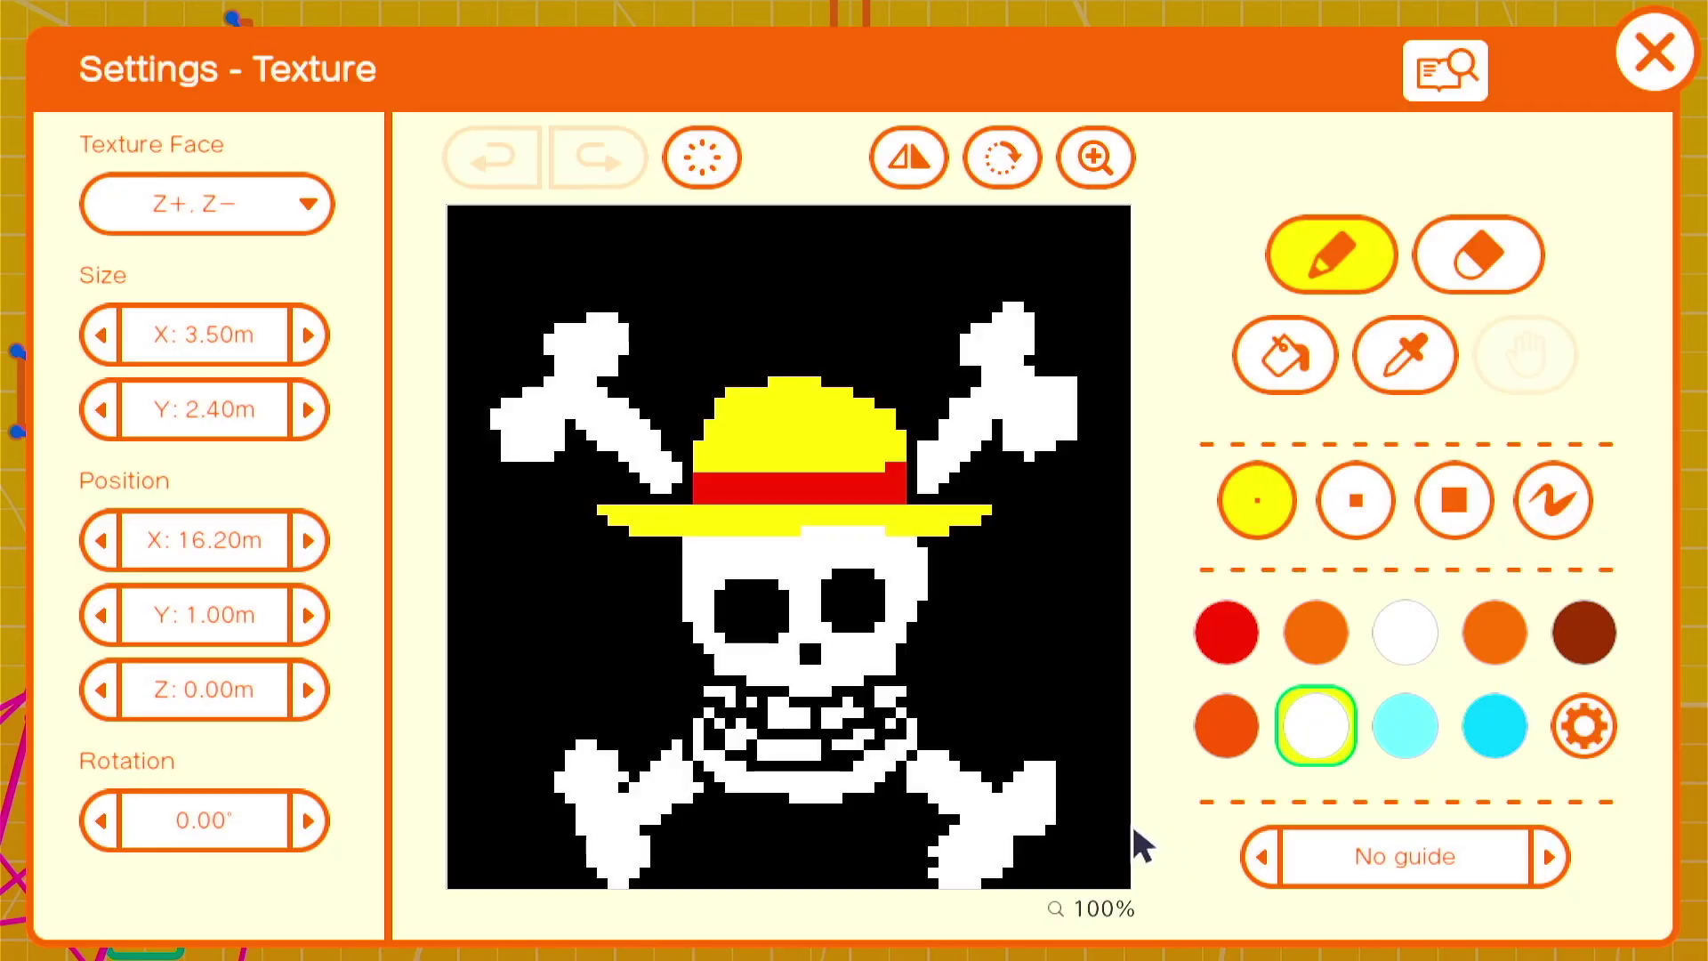
pyautogui.click(1684, 60)
# Set the new Box's size to 3.50 m in X and 2.40 m in Y.
pyautogui.click(1076, 299)
pyautogui.click(984, 427)
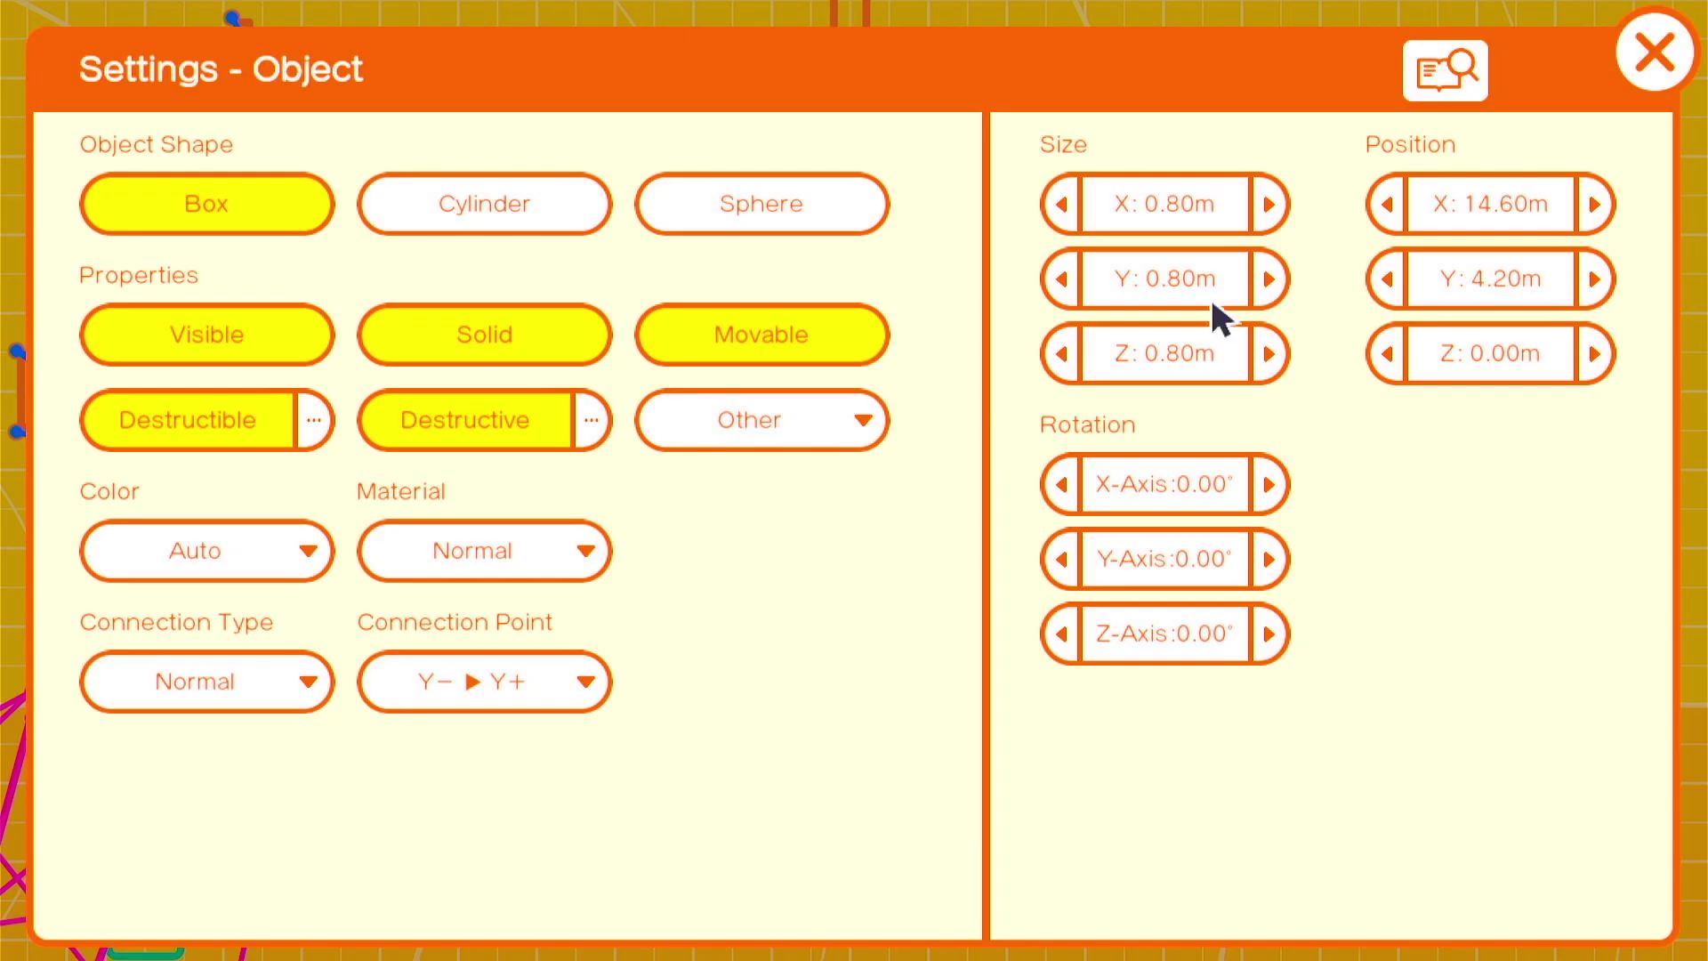
pyautogui.click(1183, 206)
pyautogui.click(976, 553)
pyautogui.click(1015, 731)
pyautogui.click(1139, 298)
pyautogui.click(743, 630)
pyautogui.click(845, 731)
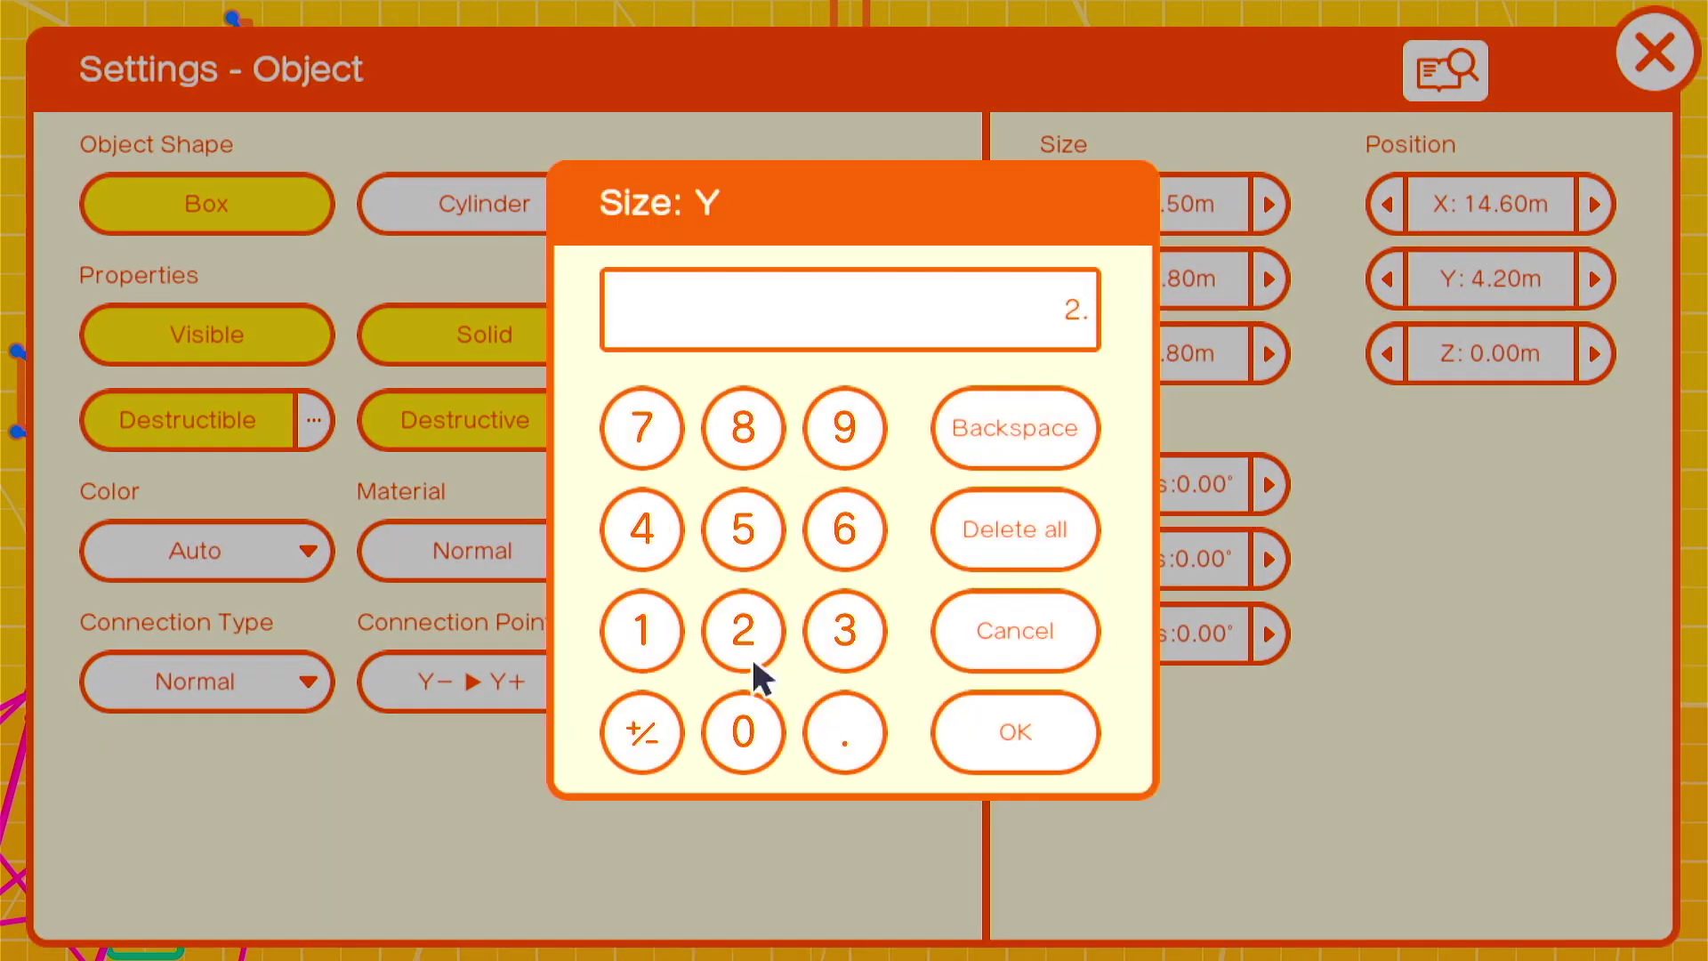
pyautogui.click(642, 529)
pyautogui.click(1015, 732)
pyautogui.click(1655, 54)
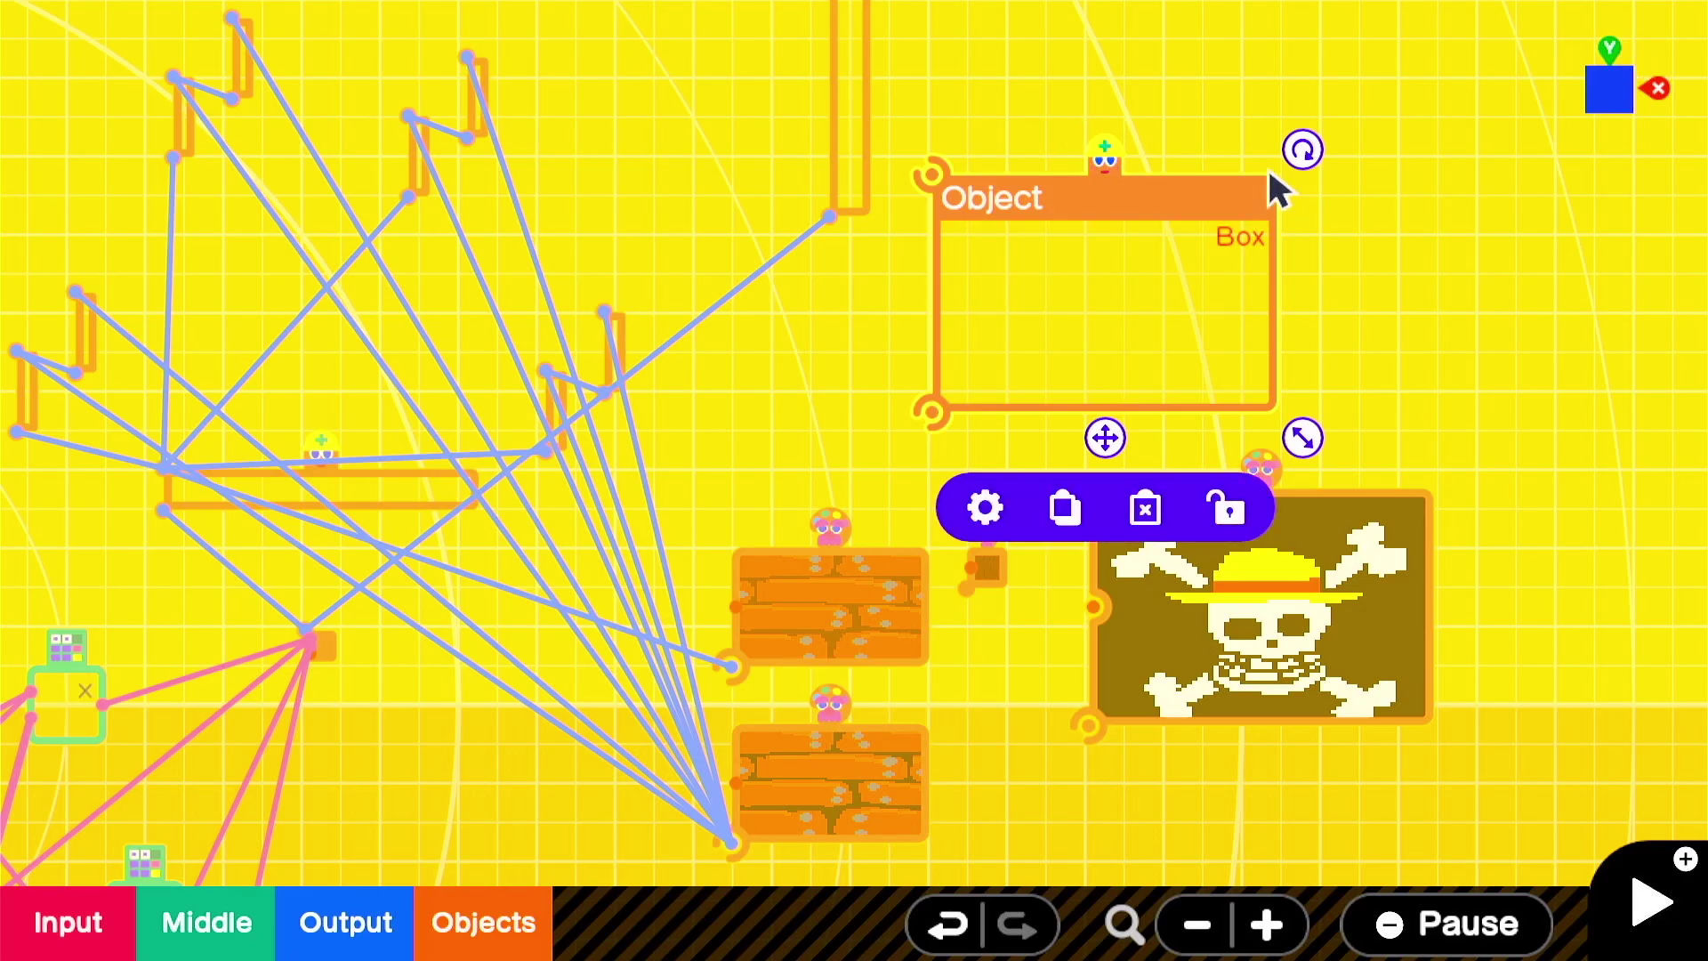
# Connect the flag box's lower connection point to the mast's top and its upper point to the pirate flag texture.
pyautogui.click(1089, 681)
pyautogui.moveTo(1437, 229); pyautogui.dragTo(1510, 391)
pyautogui.click(1107, 401)
pyautogui.click(1424, 461)
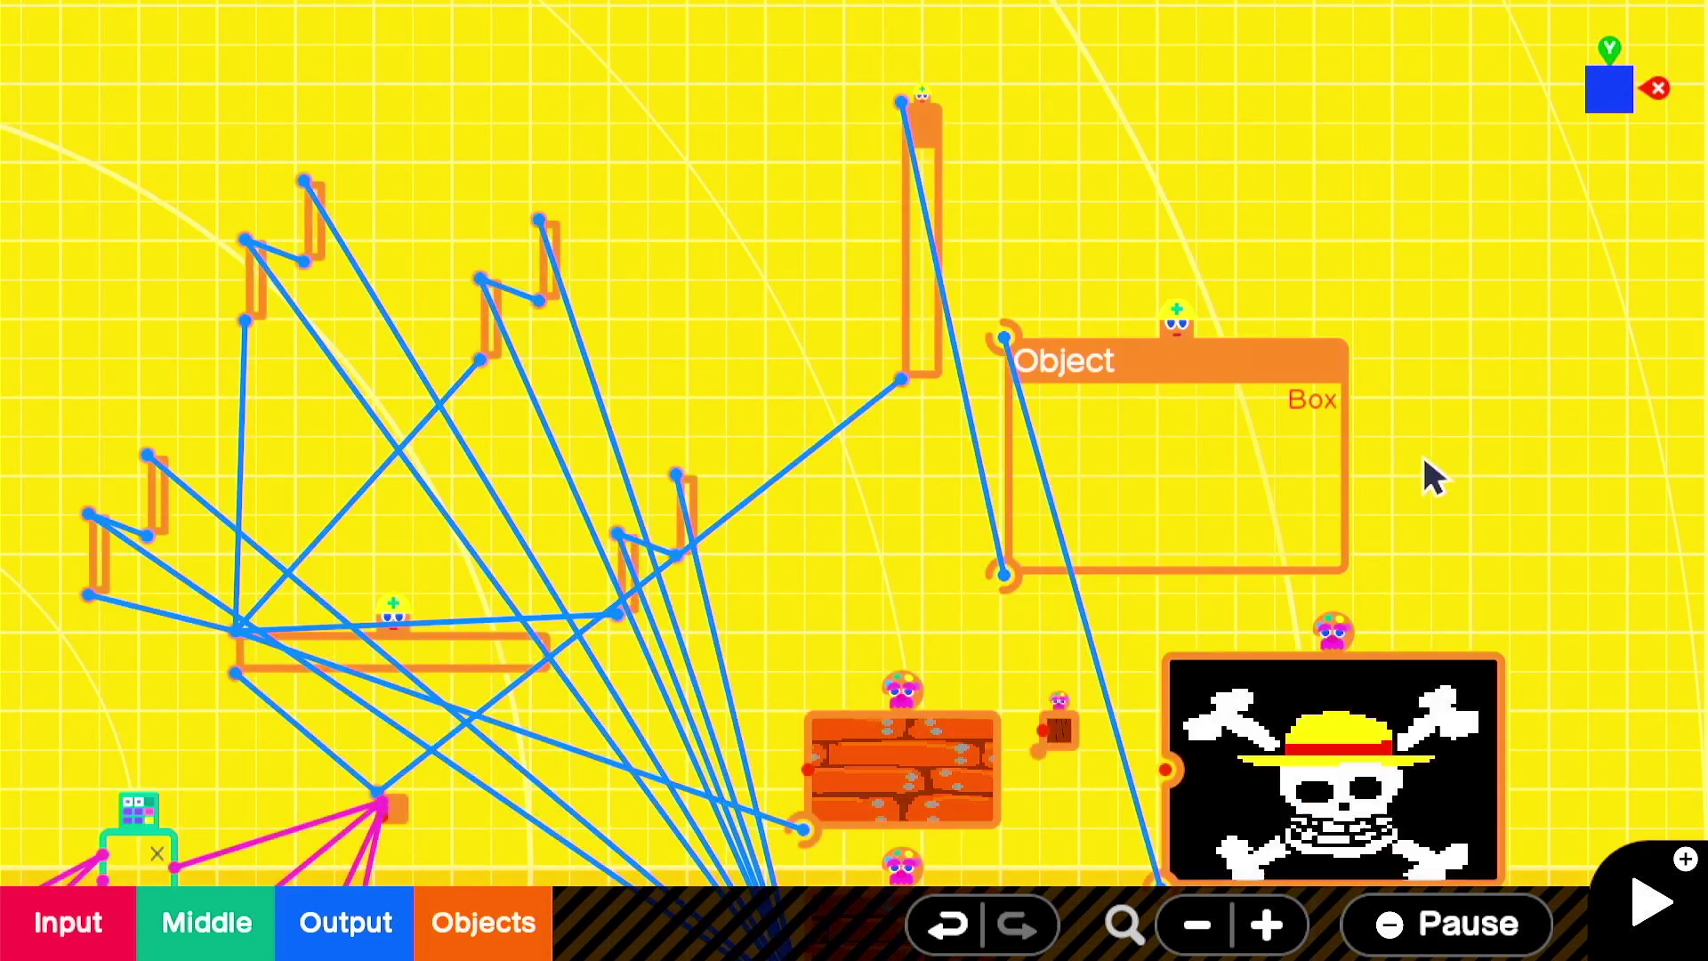
# Toggle the Z+ face in the pirate flag texture's Texture Face options.
pyautogui.moveTo(1522, 493); pyautogui.dragTo(1389, 270)
pyautogui.click(1104, 311)
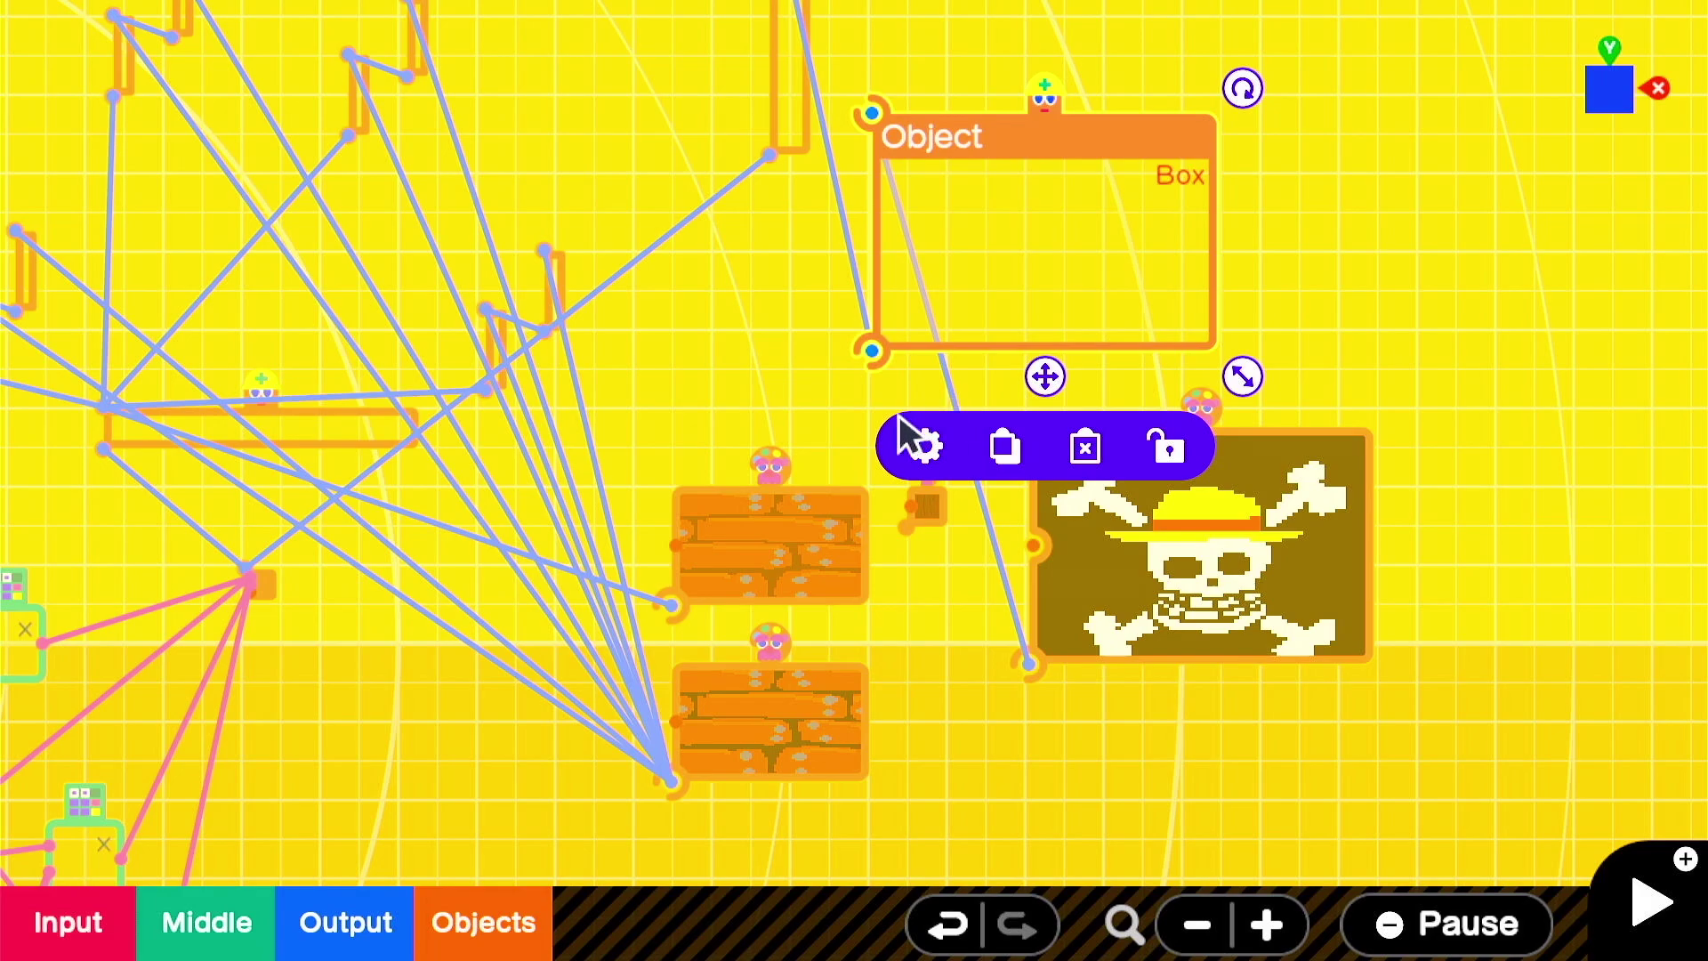
pyautogui.click(1078, 574)
pyautogui.click(1061, 747)
pyautogui.click(231, 213)
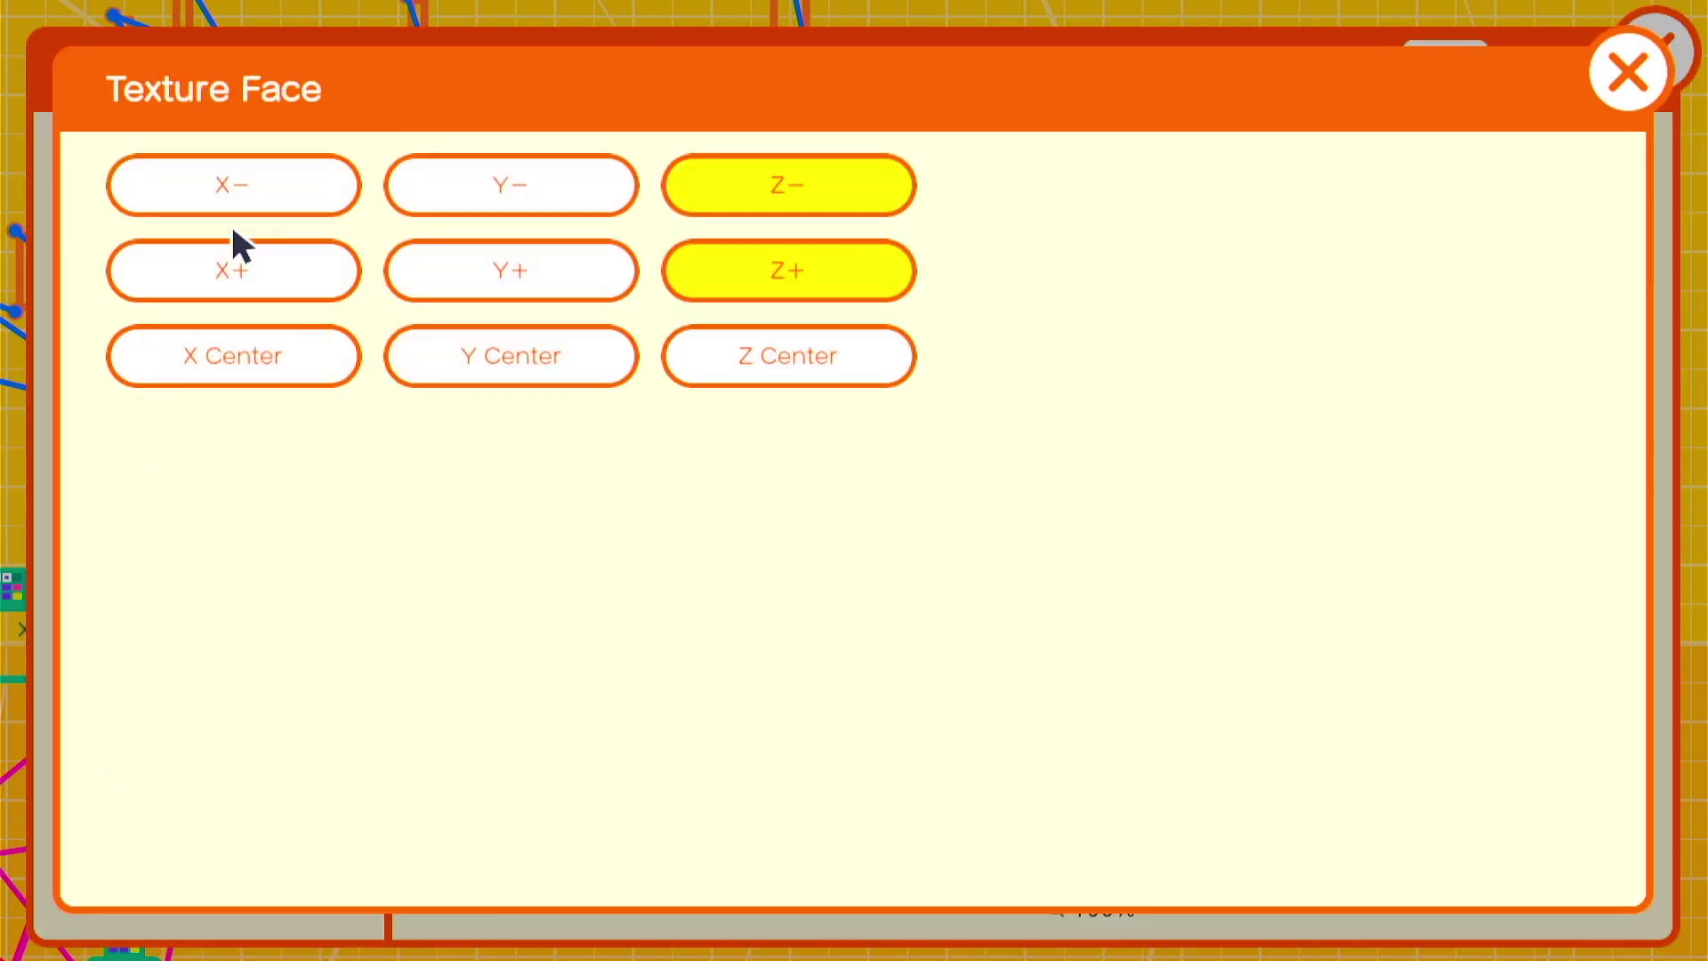
pyautogui.click(753, 278)
pyautogui.click(1662, 56)
pyautogui.click(1662, 50)
pyautogui.click(1364, 430)
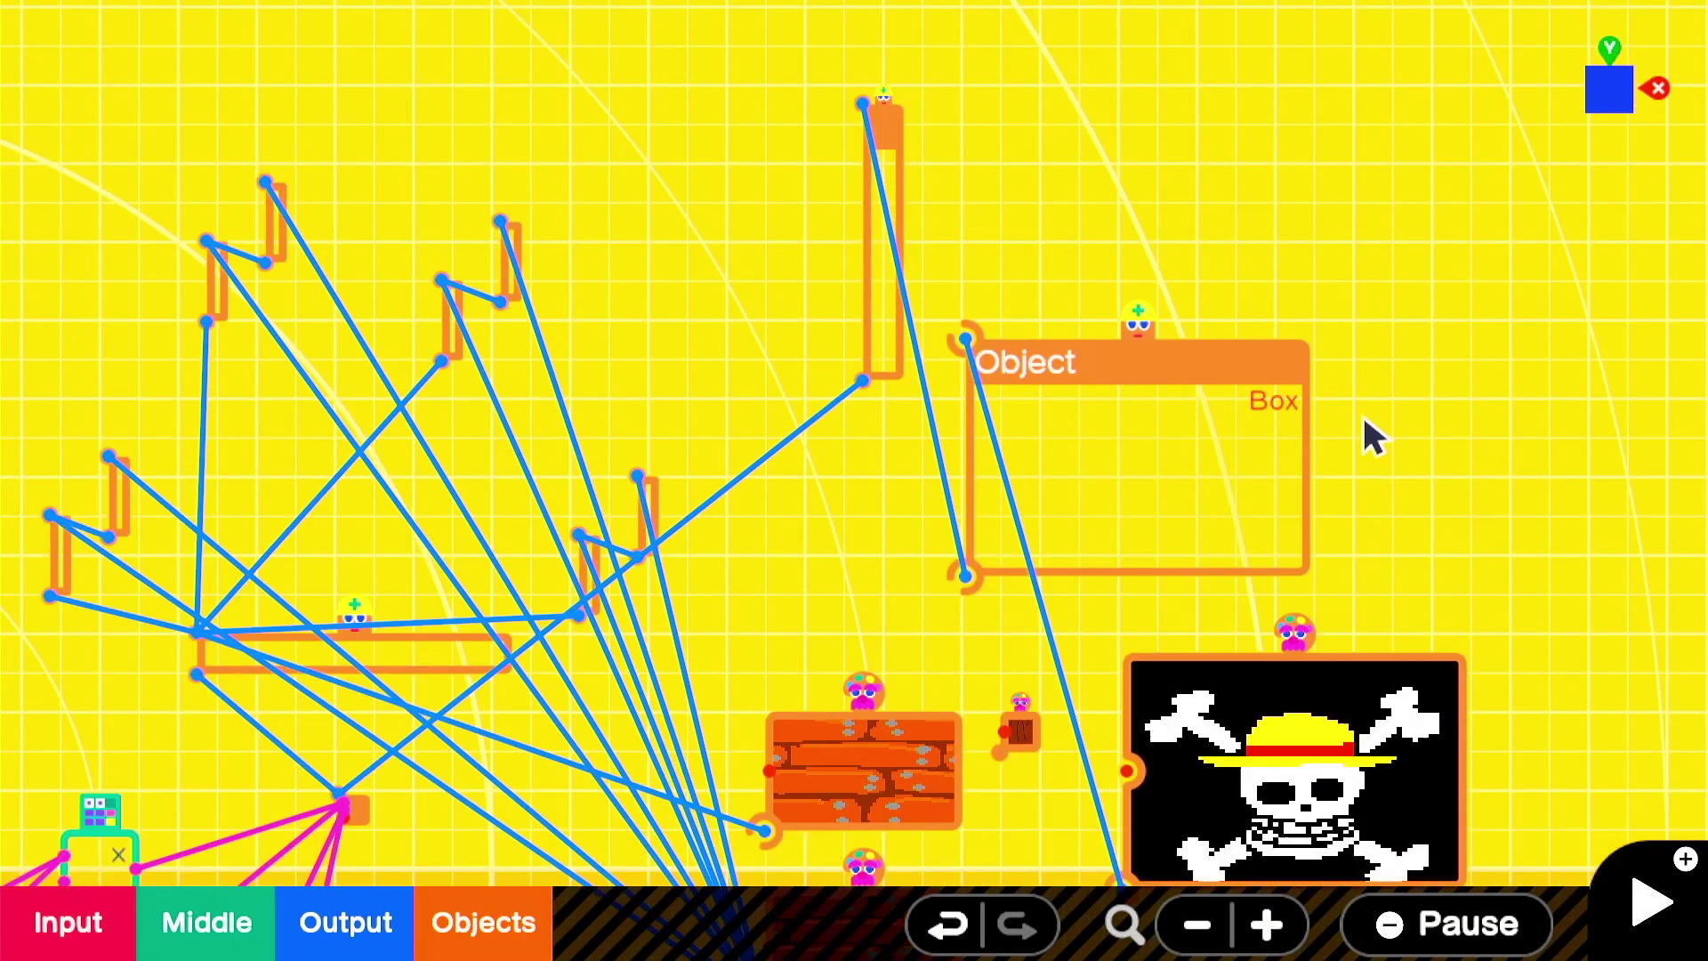
# Duplicate the mast cylinder, make the copy shorter, and connect its base to the first mast's top.
pyautogui.click(922, 293)
pyautogui.click(873, 534)
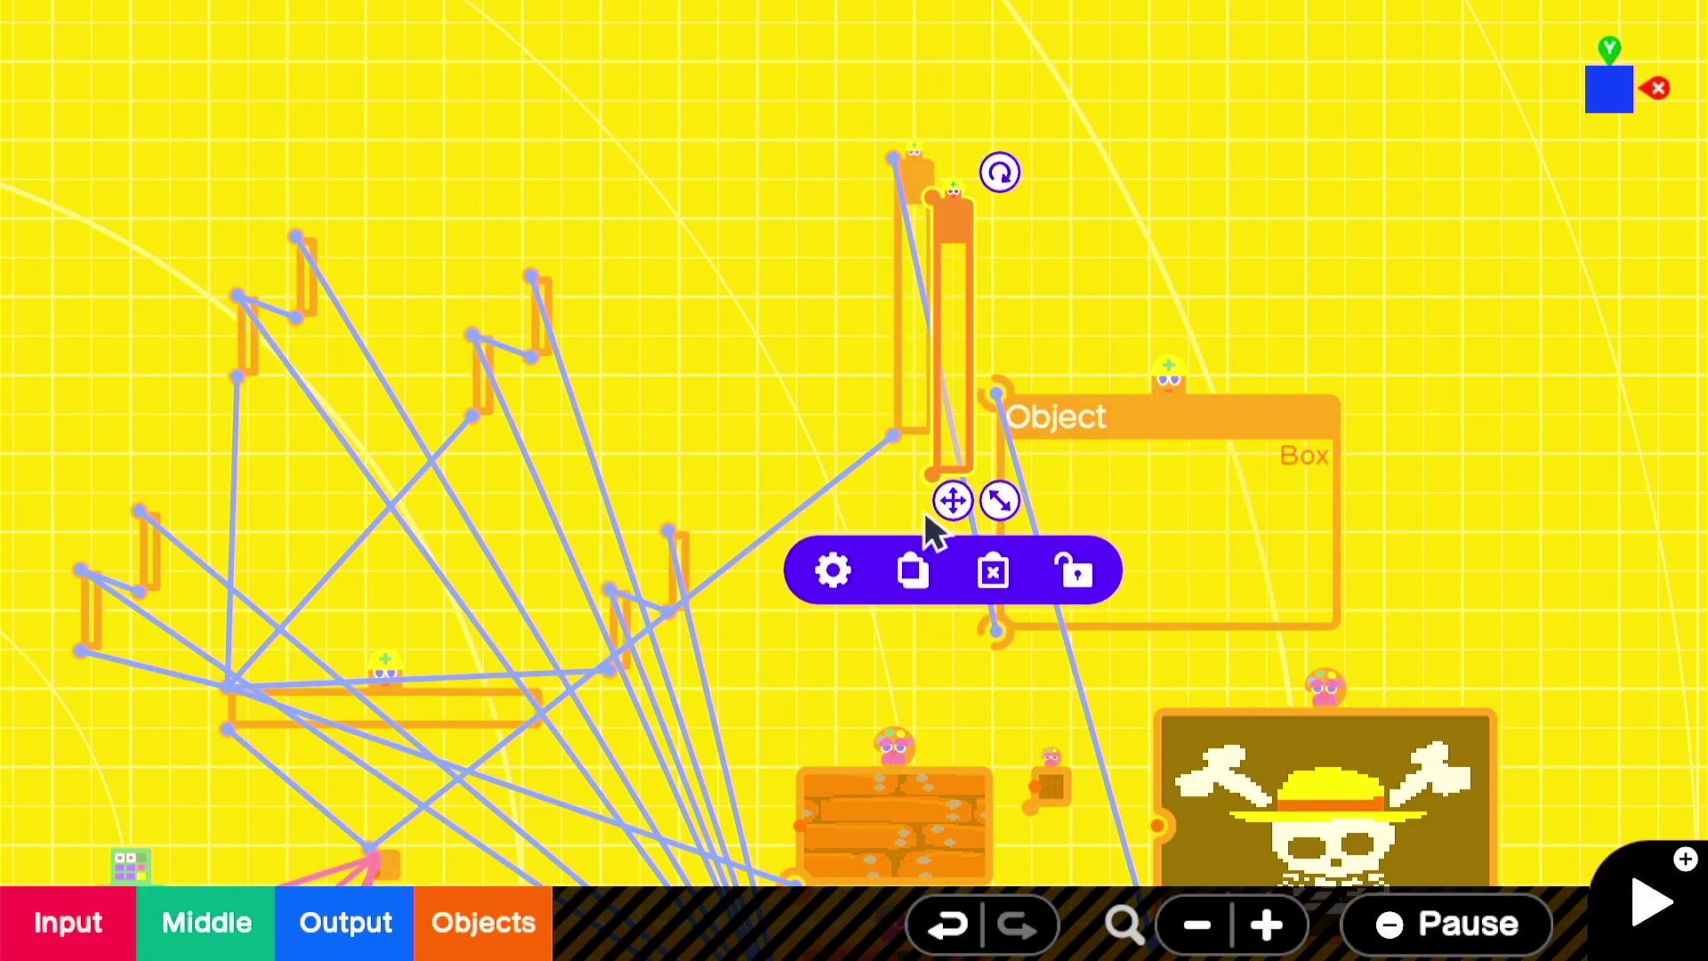
pyautogui.moveTo(948, 499); pyautogui.dragTo(1138, 338)
pyautogui.moveTo(893, 157); pyautogui.dragTo(1199, 319)
pyautogui.click(1431, 153)
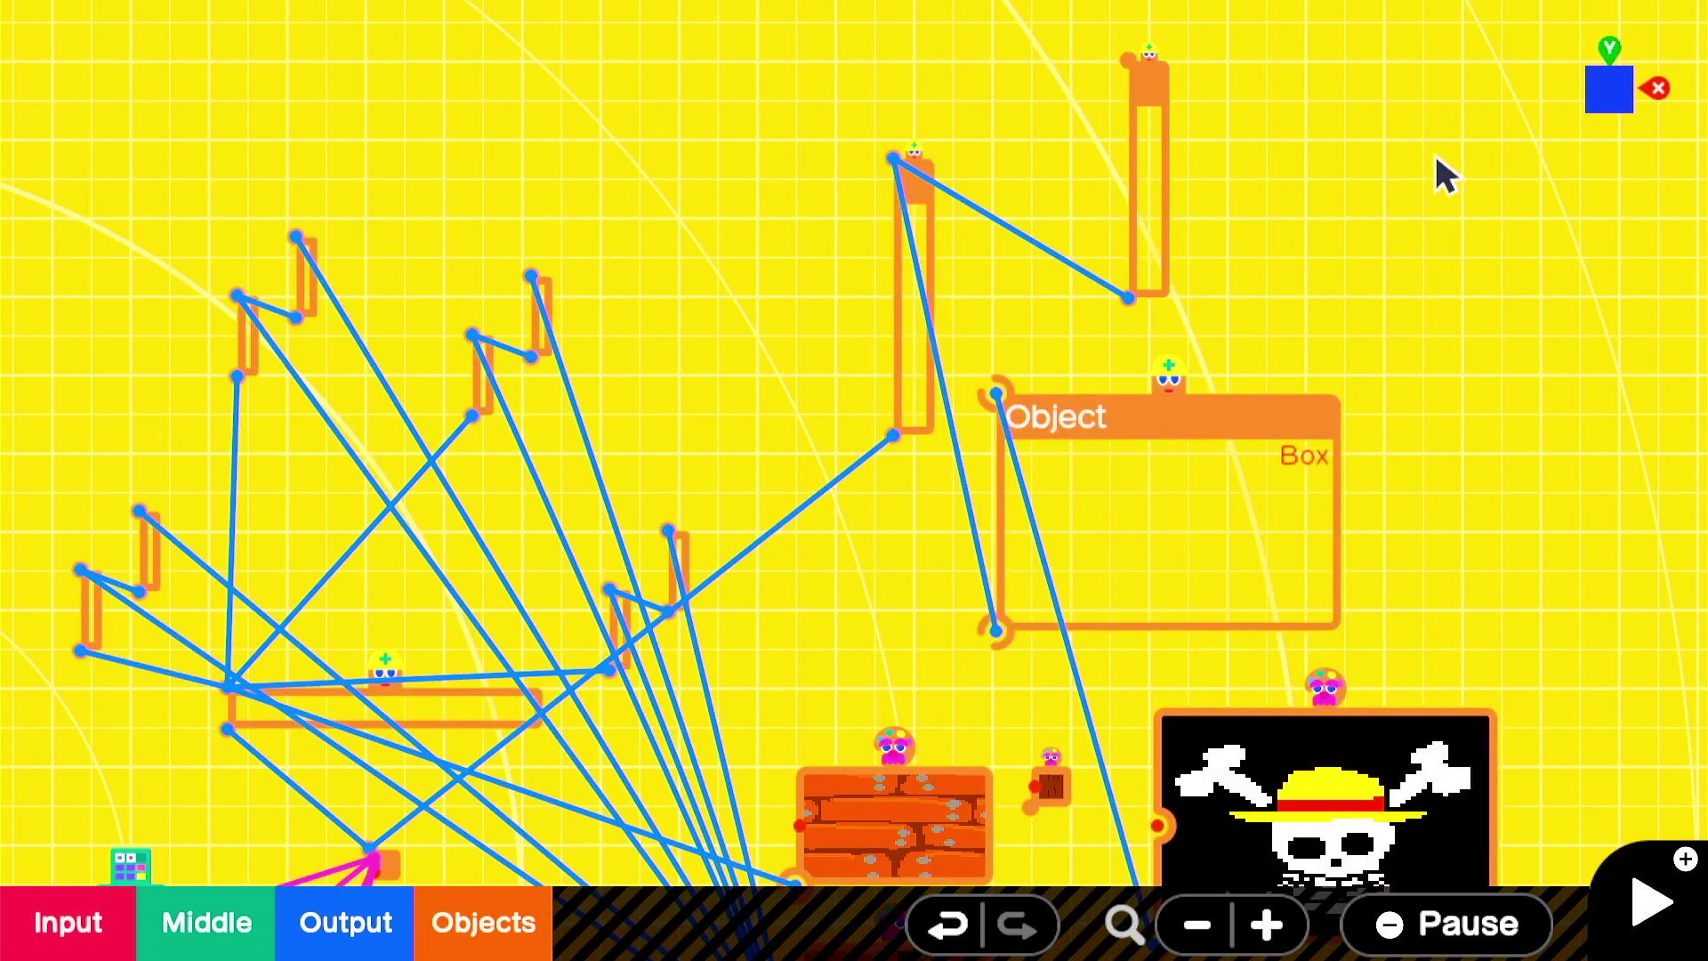
# Make the flag box invisible in its object settings.
pyautogui.scroll(-1, 1470, 277)
pyautogui.click(1034, 481)
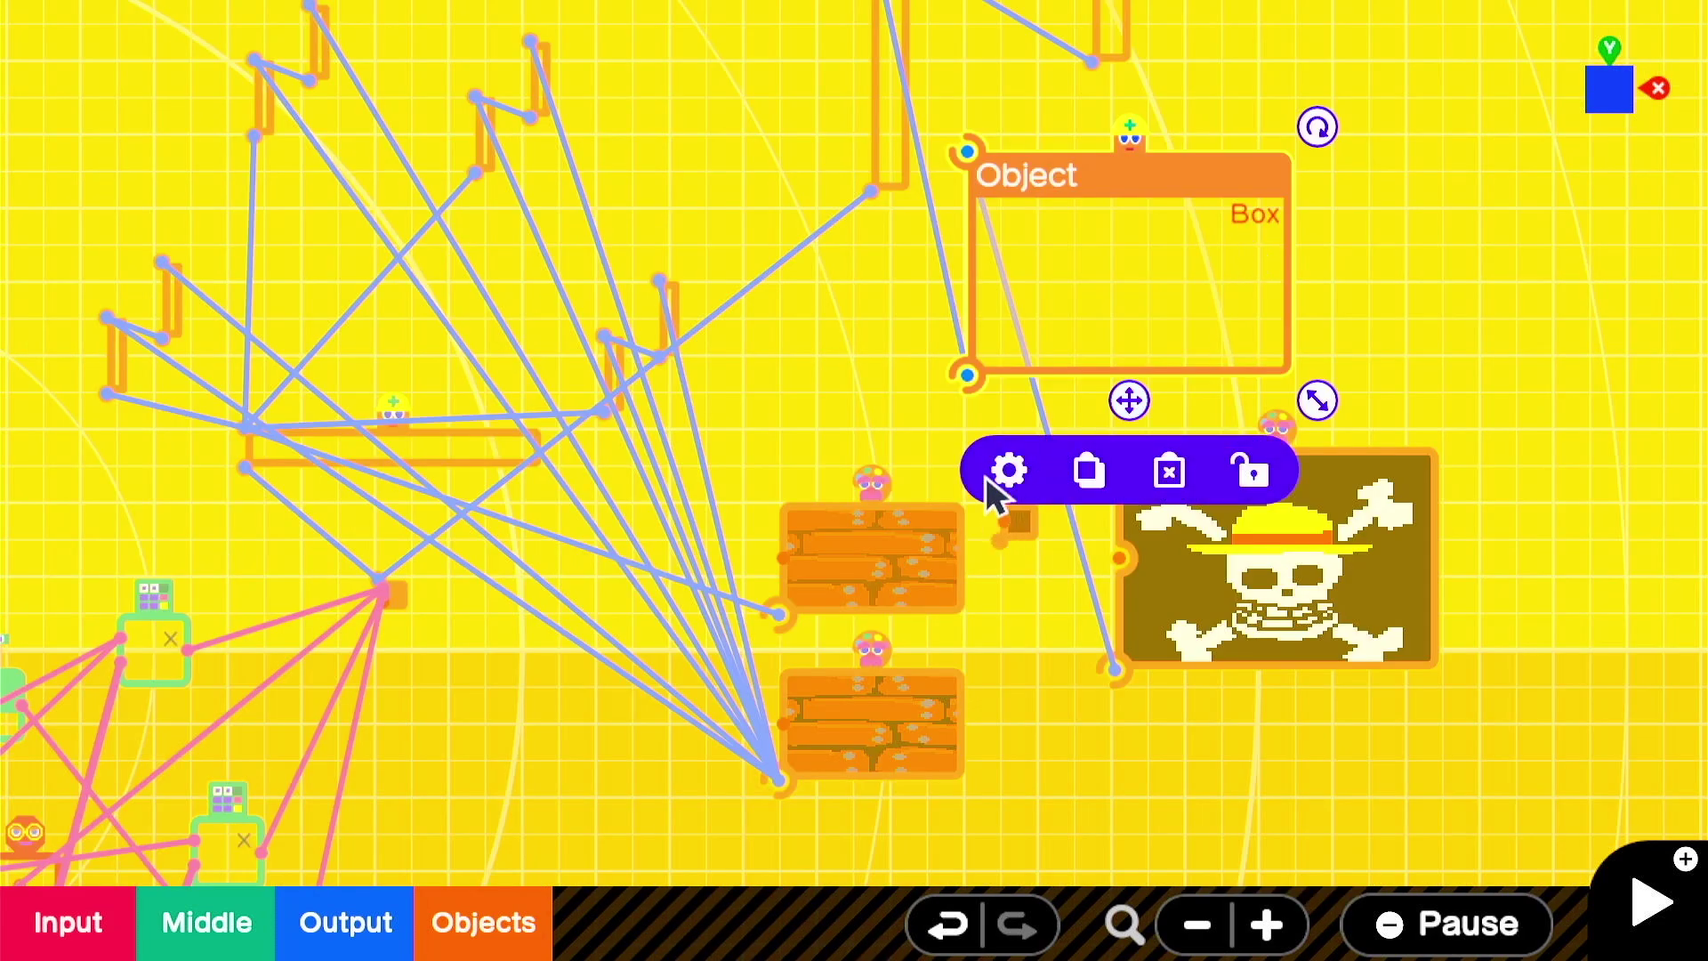
pyautogui.click(996, 475)
pyautogui.click(329, 360)
# Play the game and board the boat to inspect the mast and pirate flag.
pyautogui.press('+')
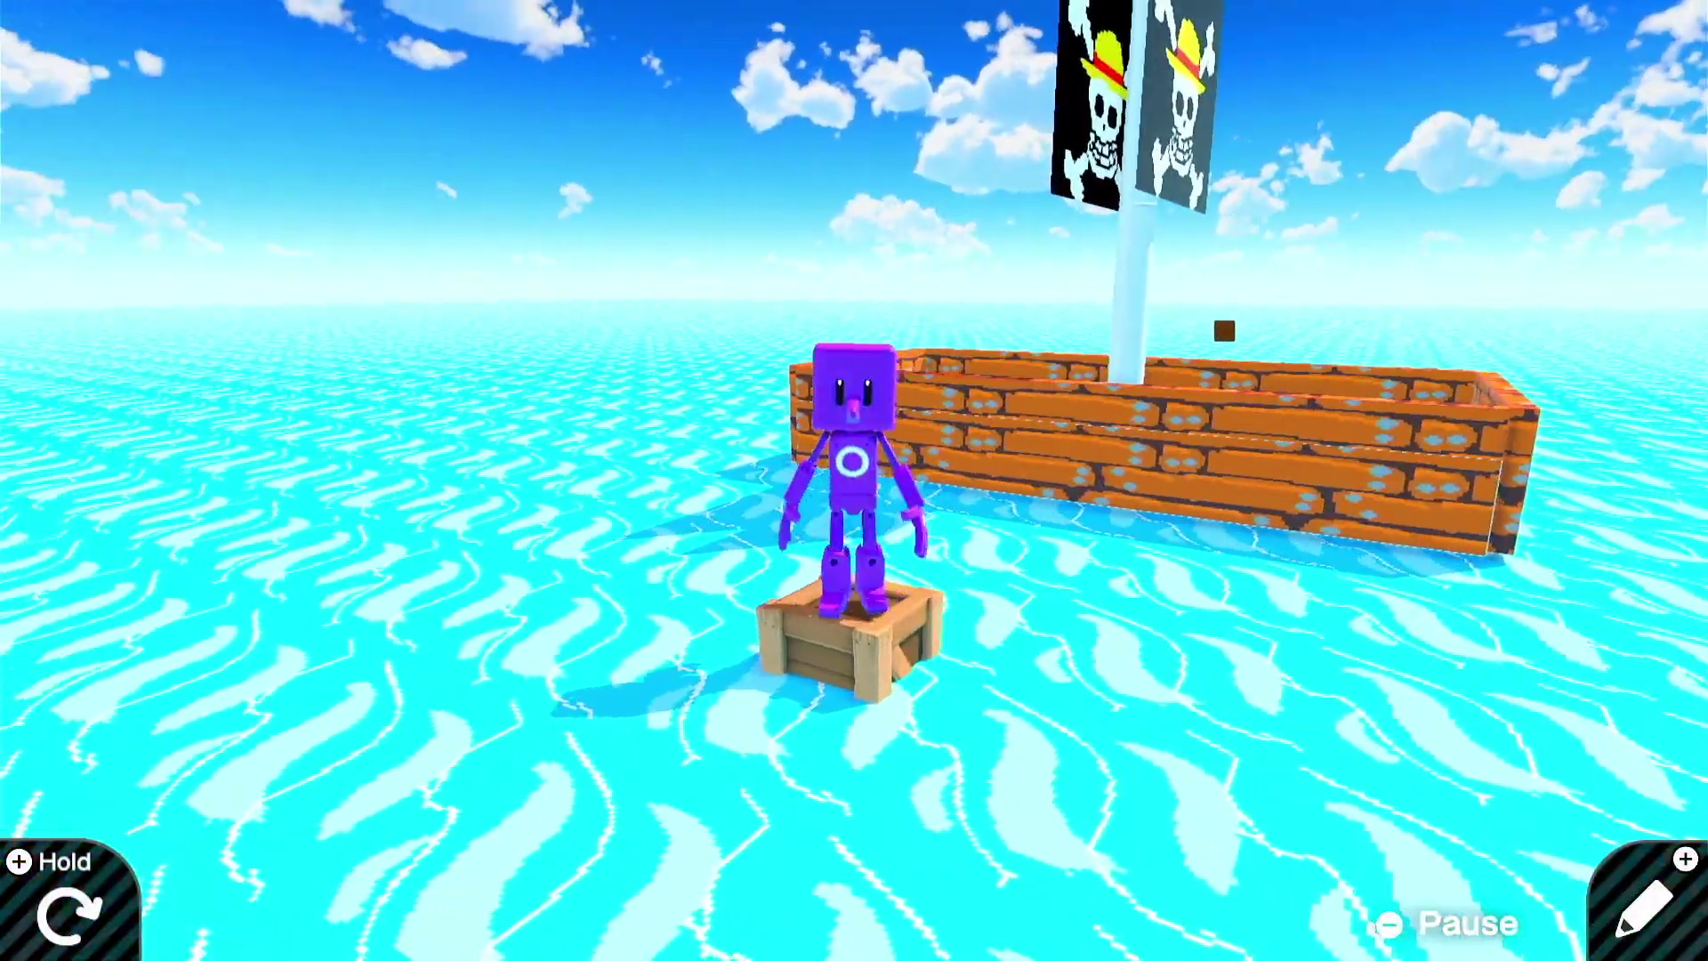
pyautogui.press('a')
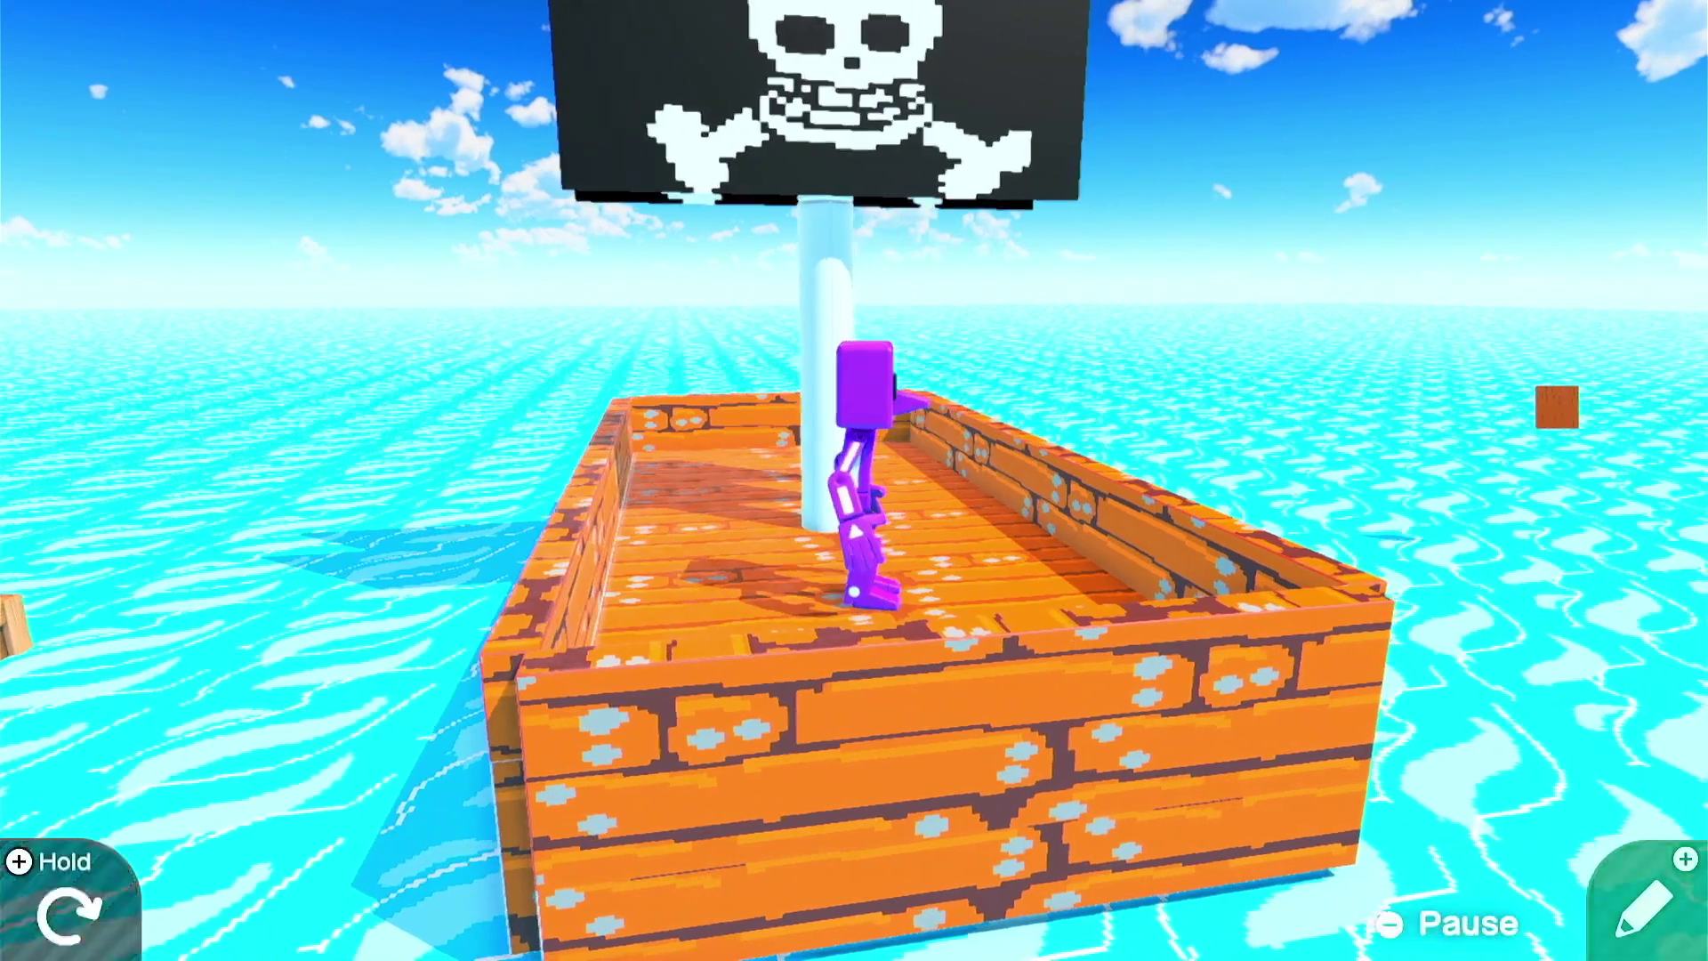
pyautogui.press('+')
# Resize the flag box from the top view, making it slightly wider.
pyautogui.press('y')
pyautogui.press('y')
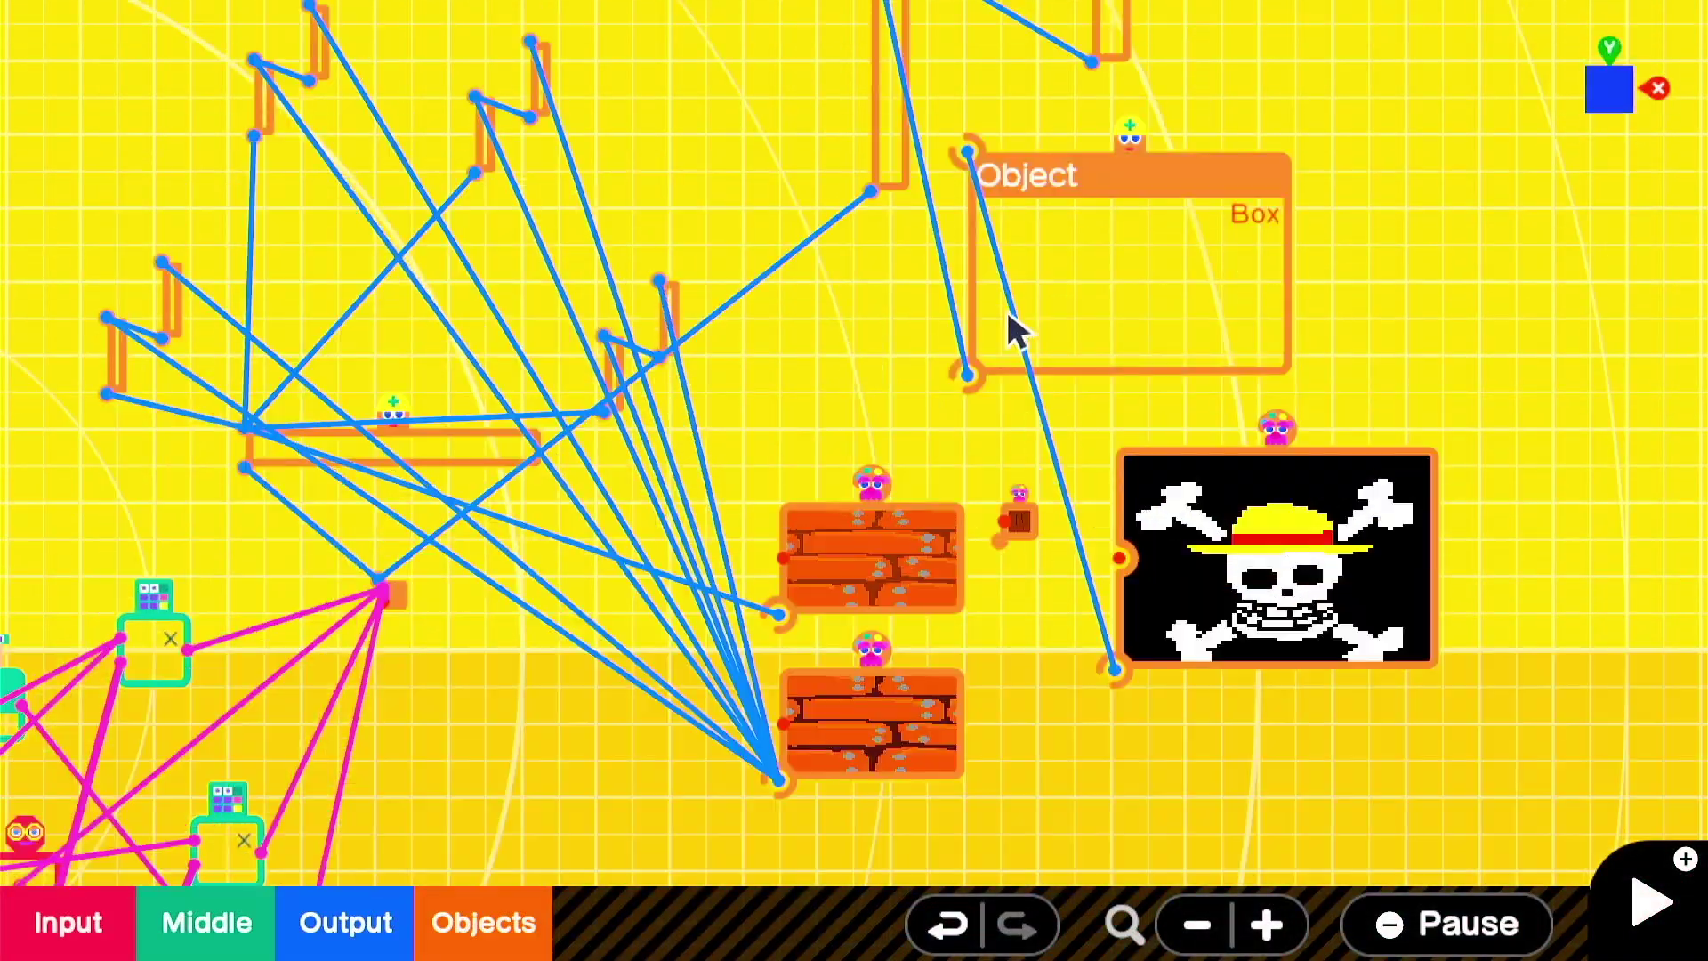
pyautogui.click(1007, 308)
pyautogui.press('y')
pyautogui.moveTo(1313, 319); pyautogui.dragTo(1306, 288)
pyautogui.press('y')
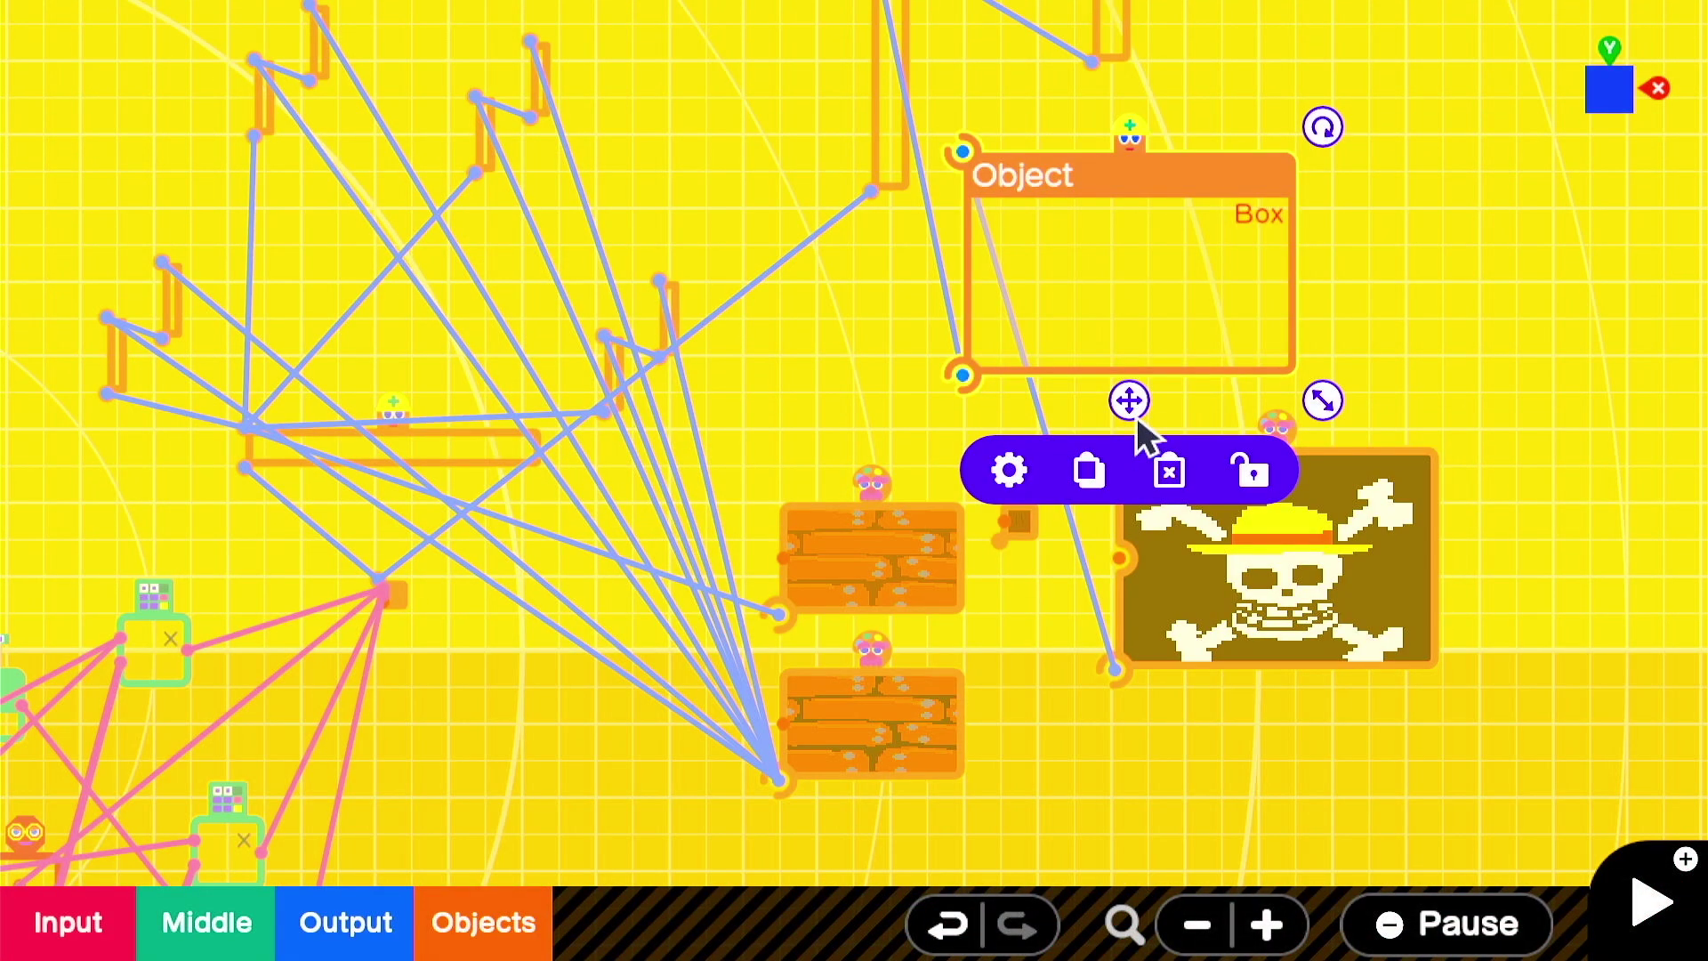
# Connect the tops of both mast cylinders to the small brown texture and play the game to check the mast.
pyautogui.moveTo(1429, 166); pyautogui.dragTo(1472, 268)
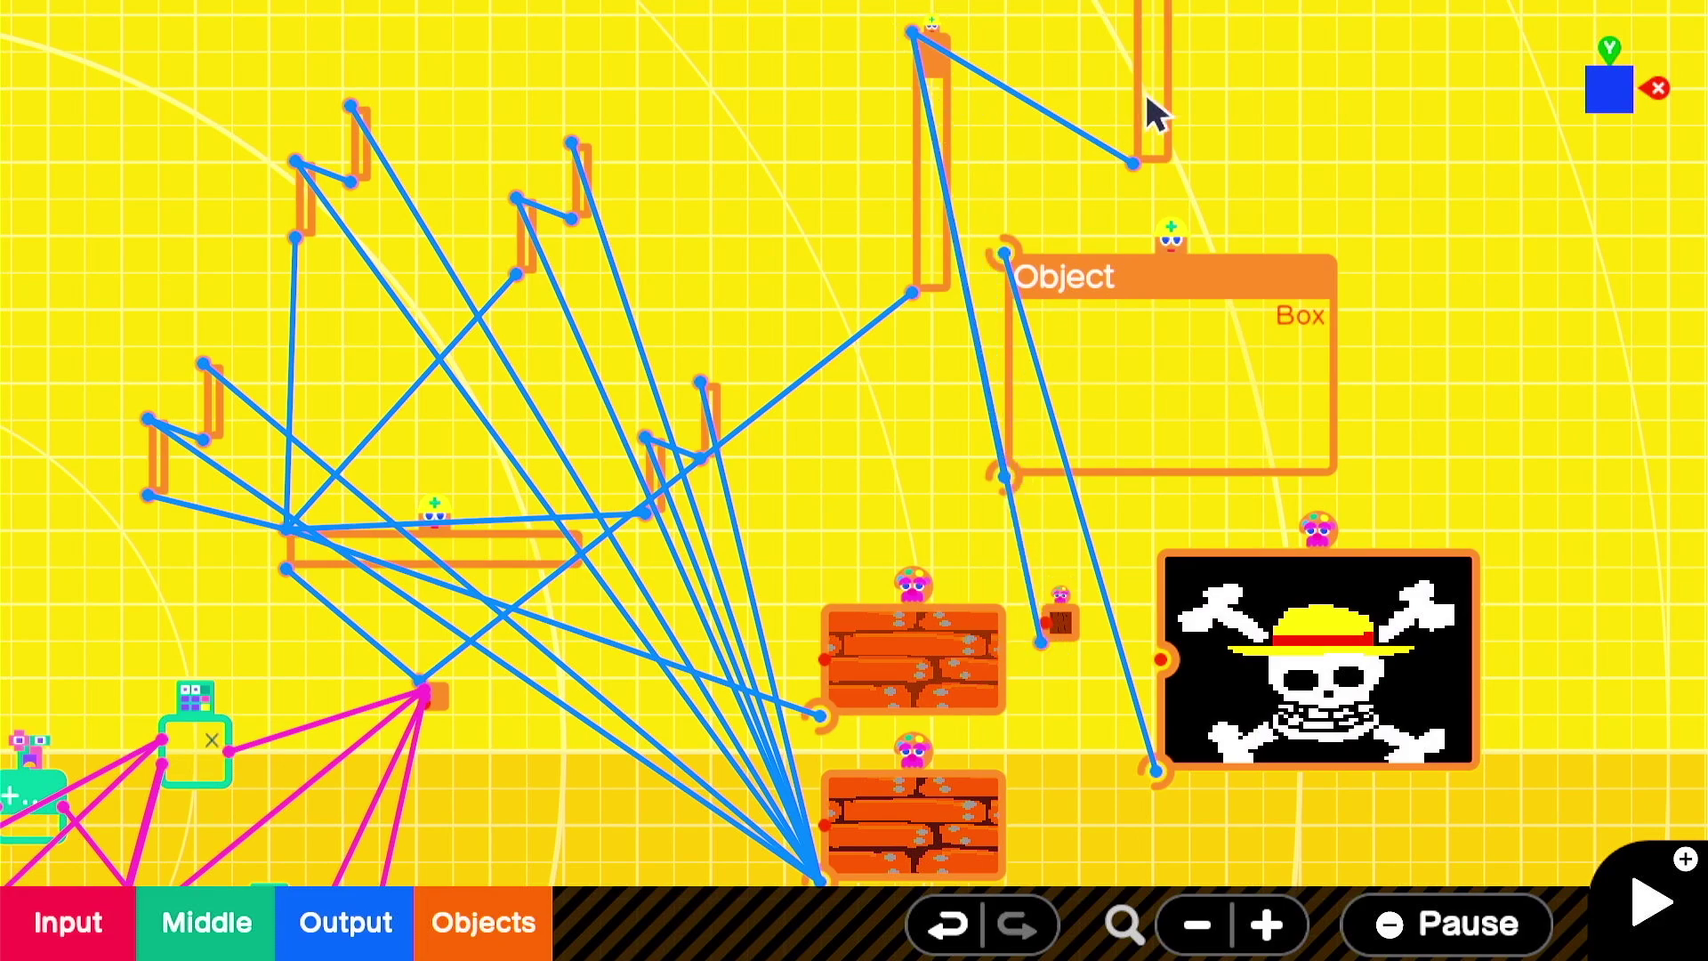
pyautogui.moveTo(1033, 140); pyautogui.dragTo(1047, 250)
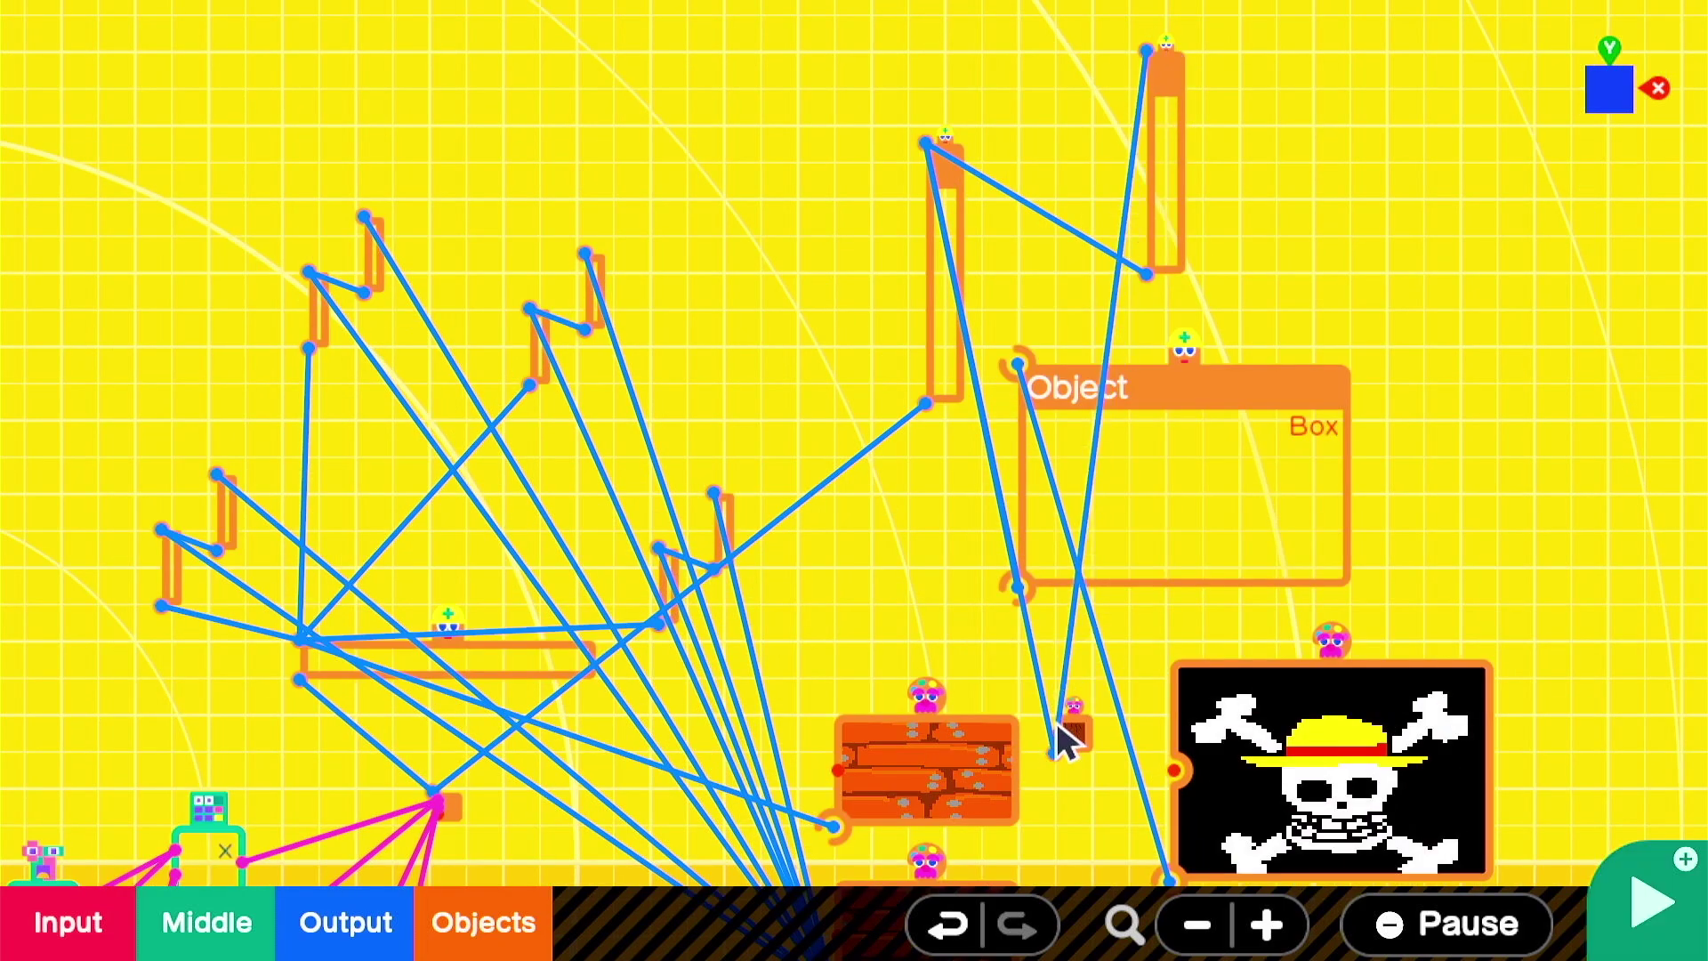
pyautogui.press('+')
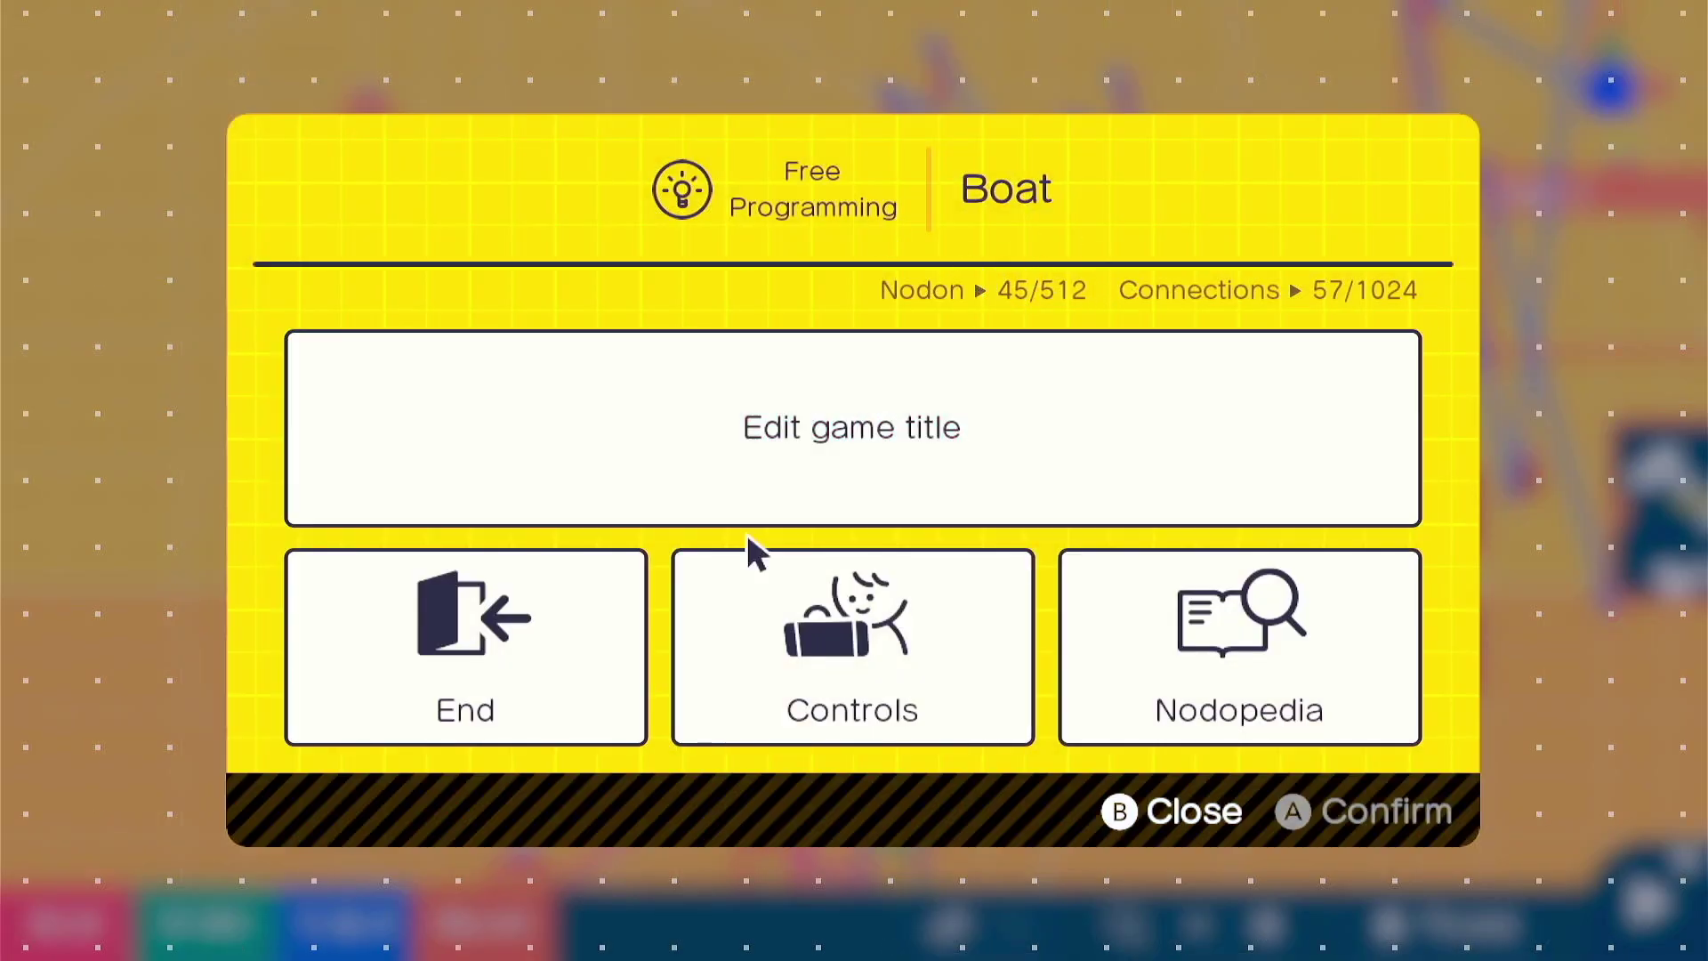
# Enlarge the boat's platform box in both width and length from the top view.
pyautogui.click(475, 672)
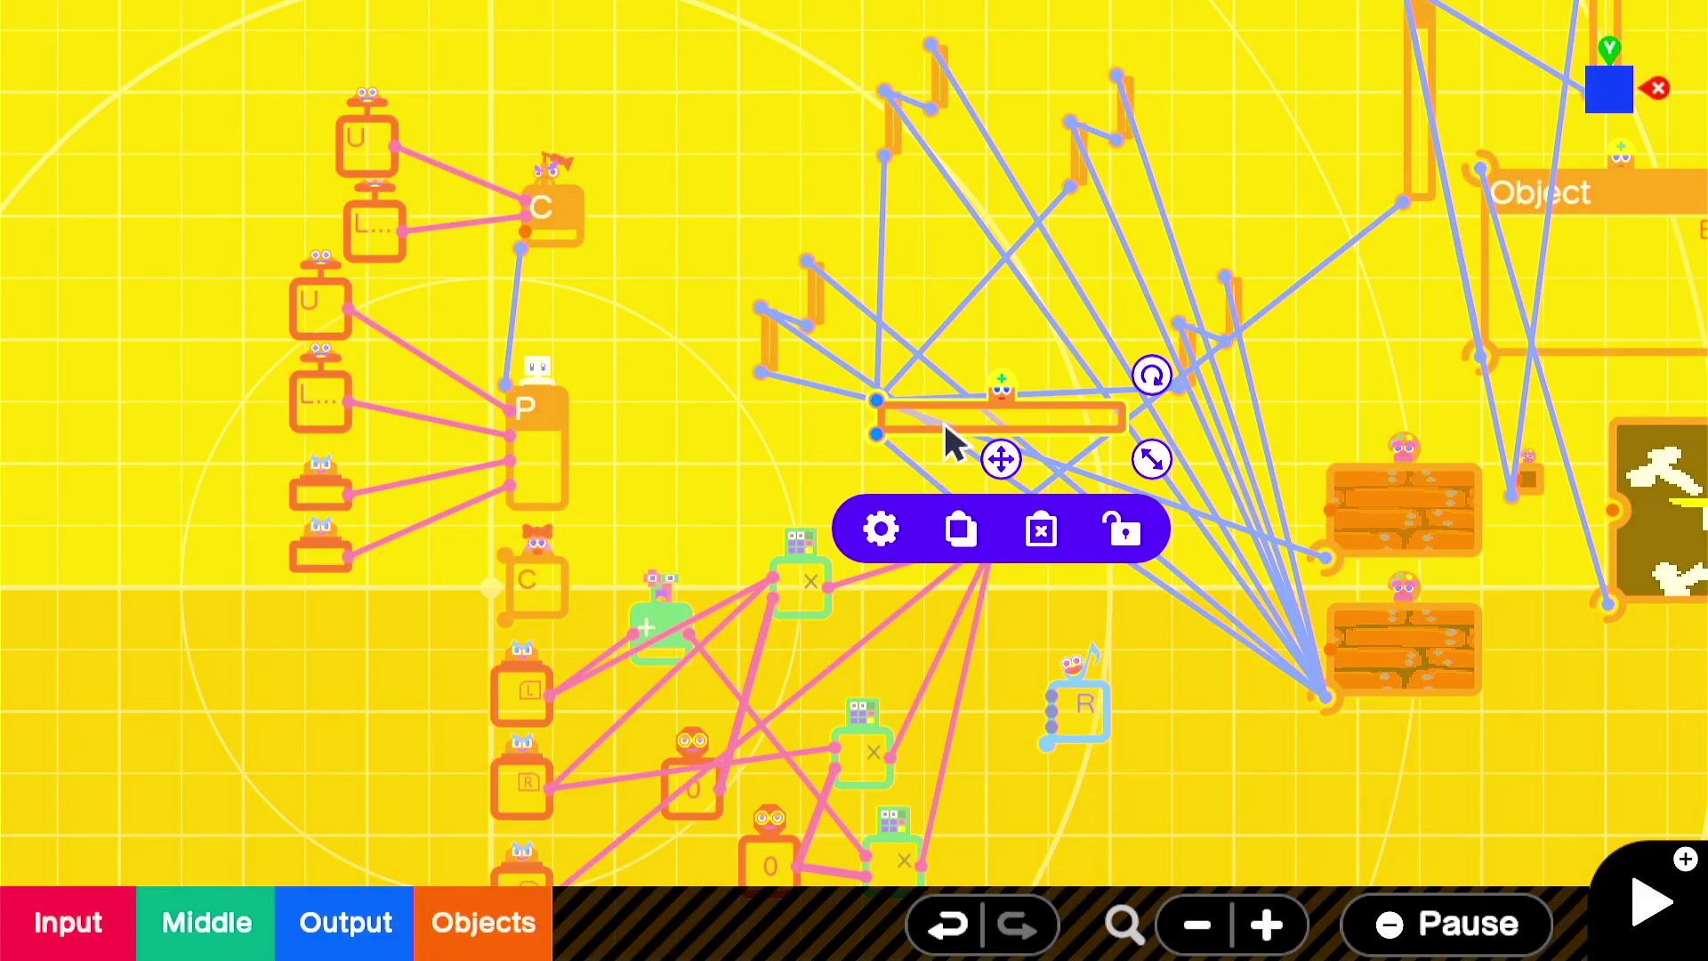
pyautogui.press('y')
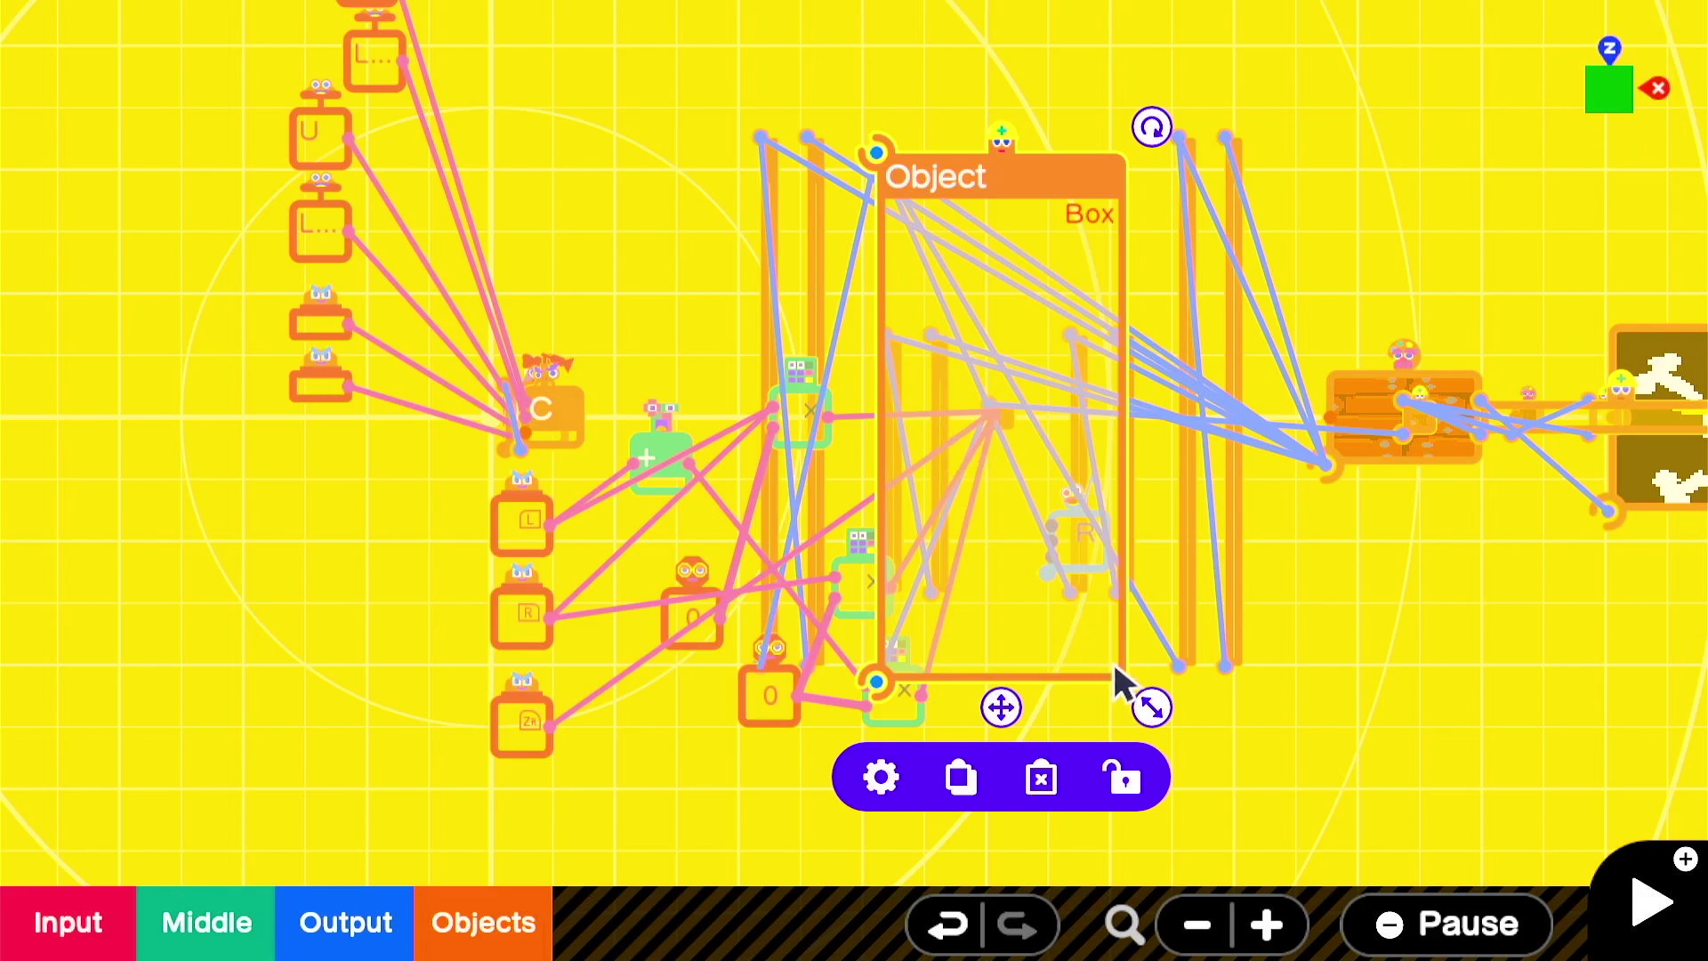
pyautogui.moveTo(1149, 699); pyautogui.dragTo(1253, 873)
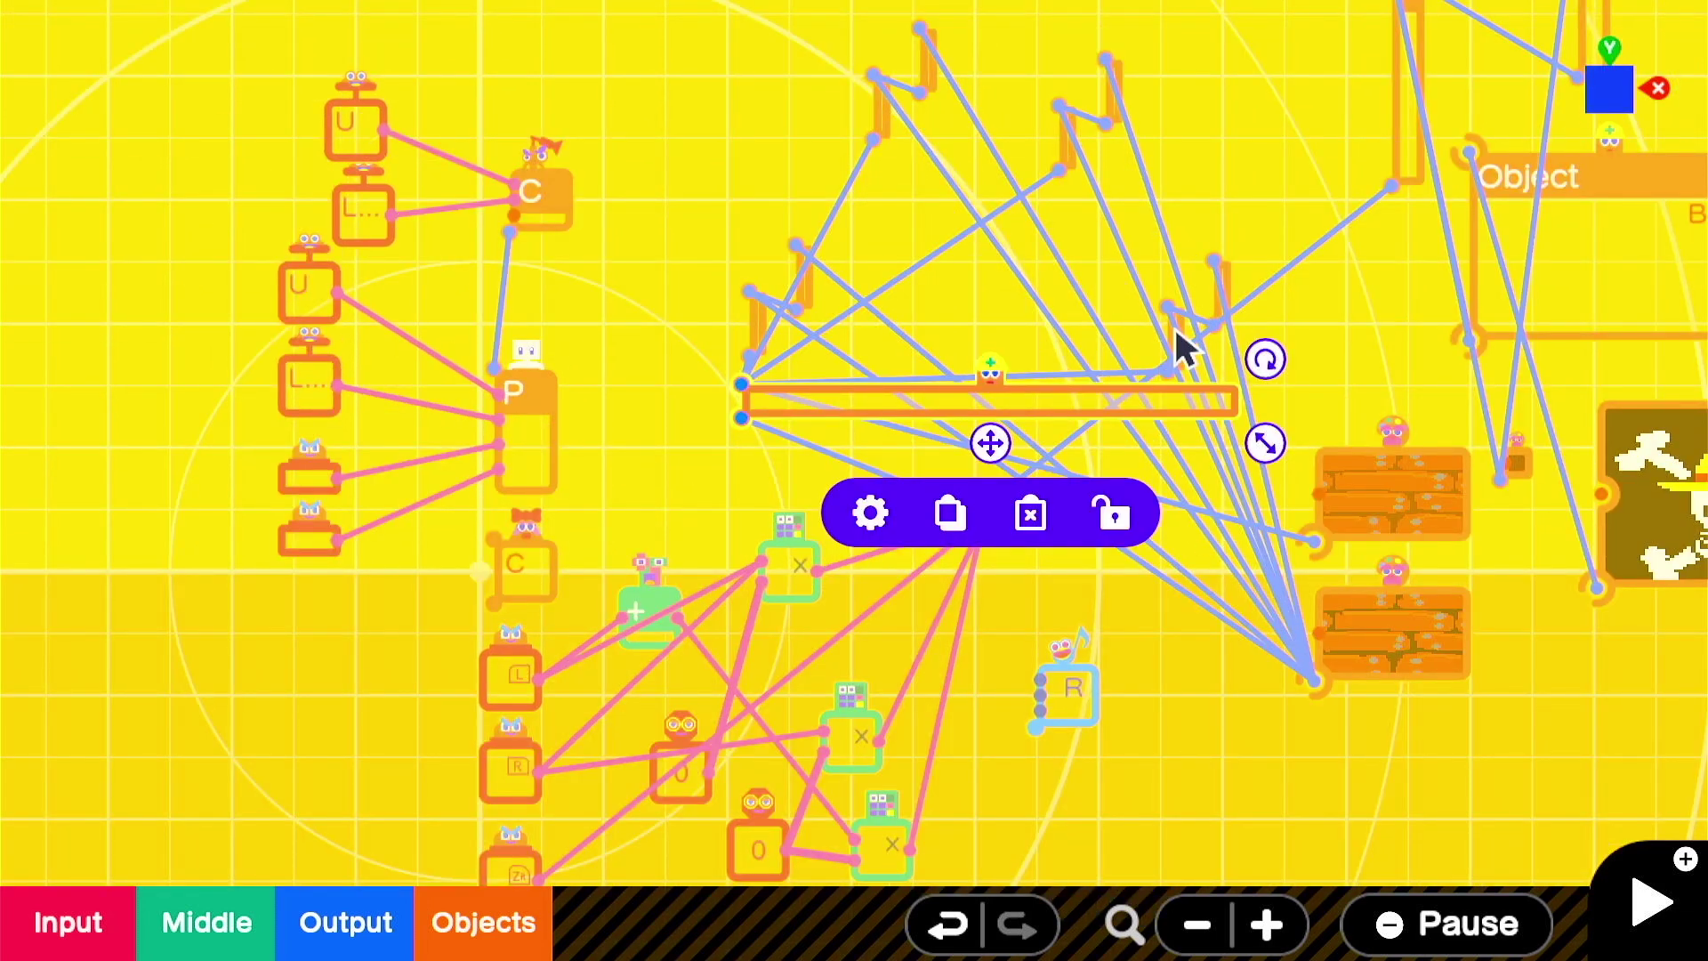
# Select the four wall boxes along the platform's long sides and lengthen them to match the enlarged platform.
pyautogui.click(1166, 309)
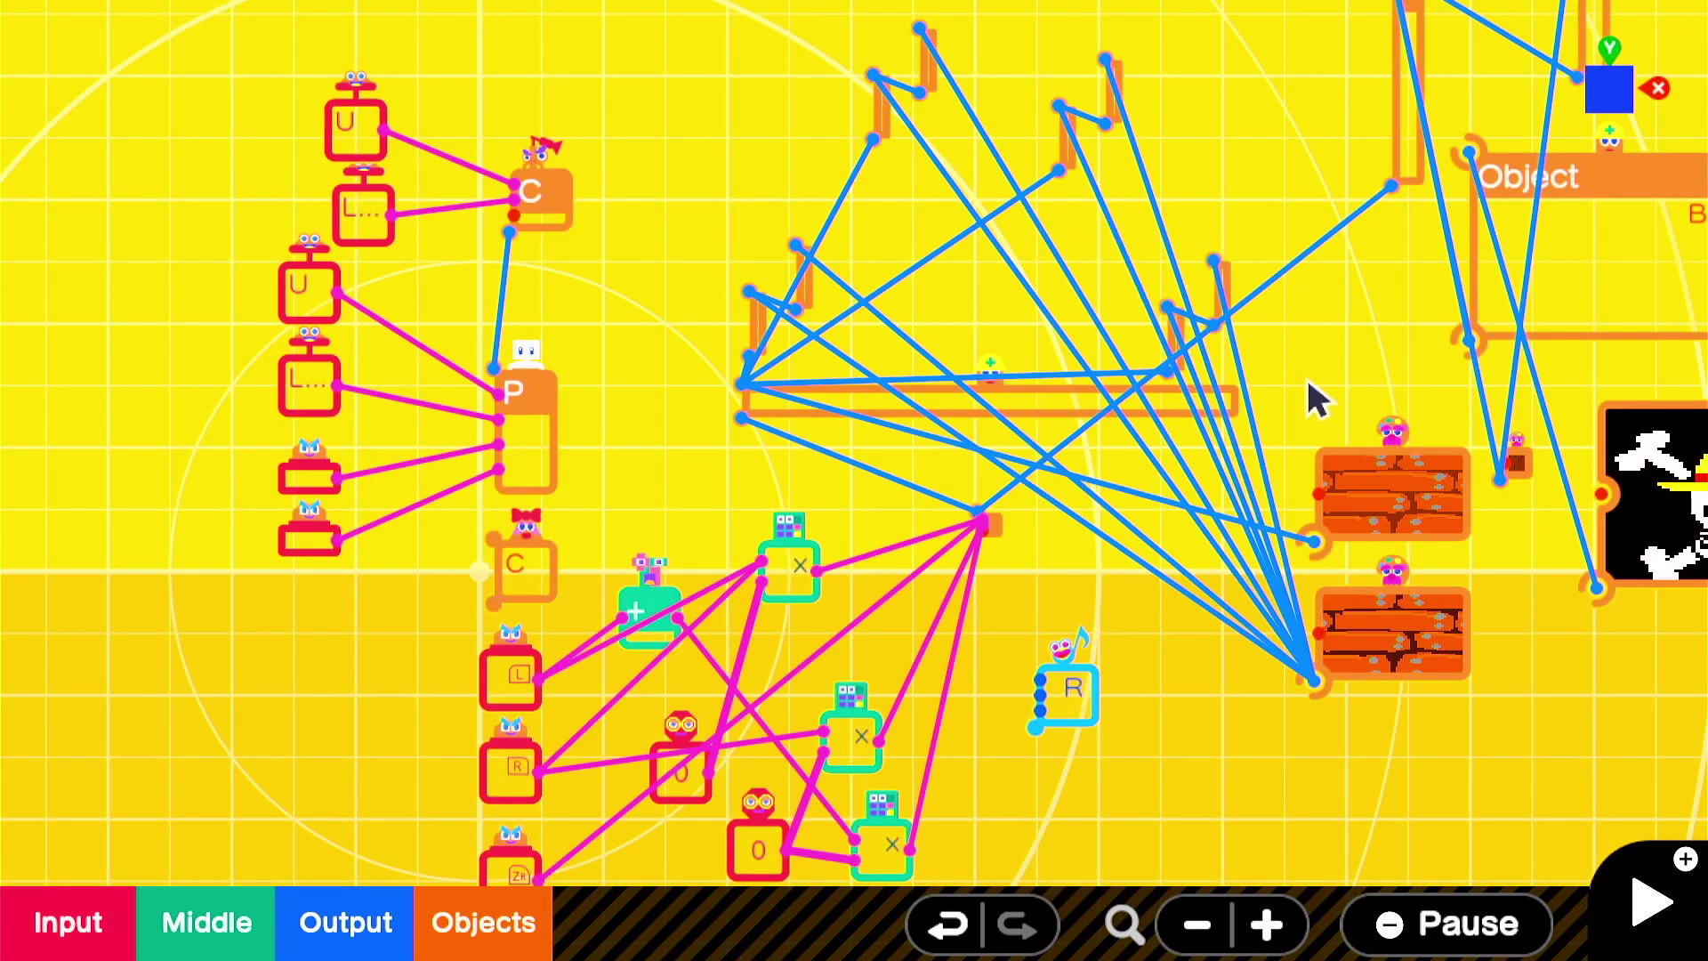
pyautogui.moveTo(1306, 379); pyautogui.dragTo(862, 107)
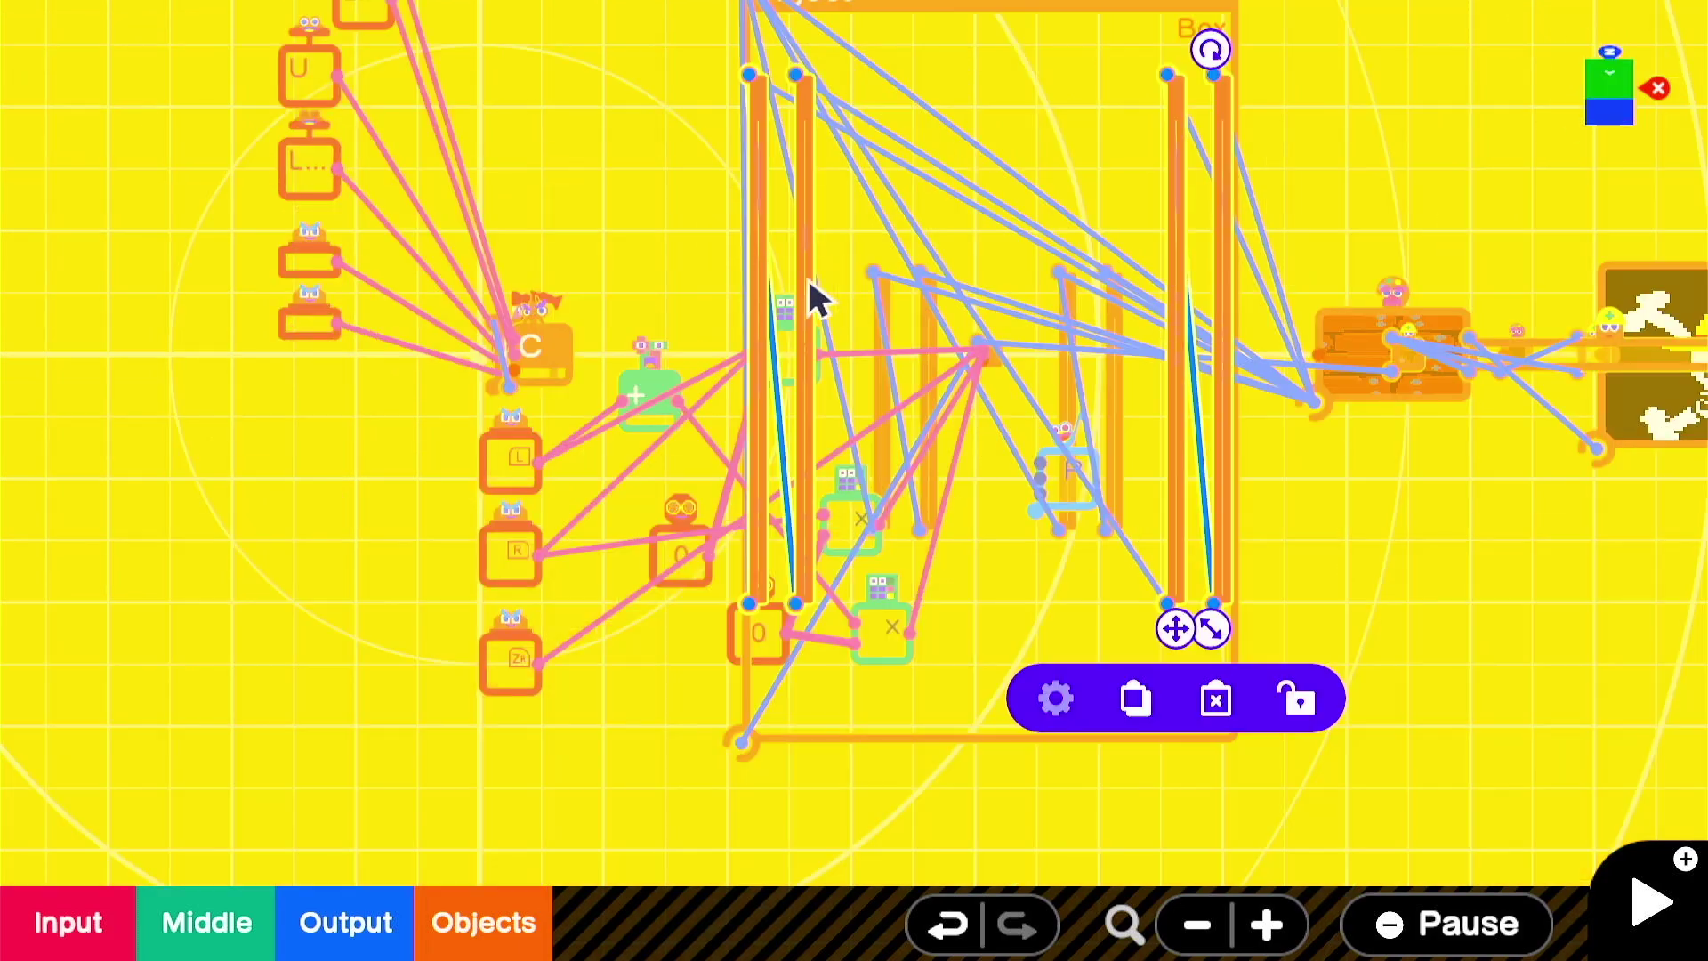
pyautogui.moveTo(1210, 628); pyautogui.dragTo(1290, 804)
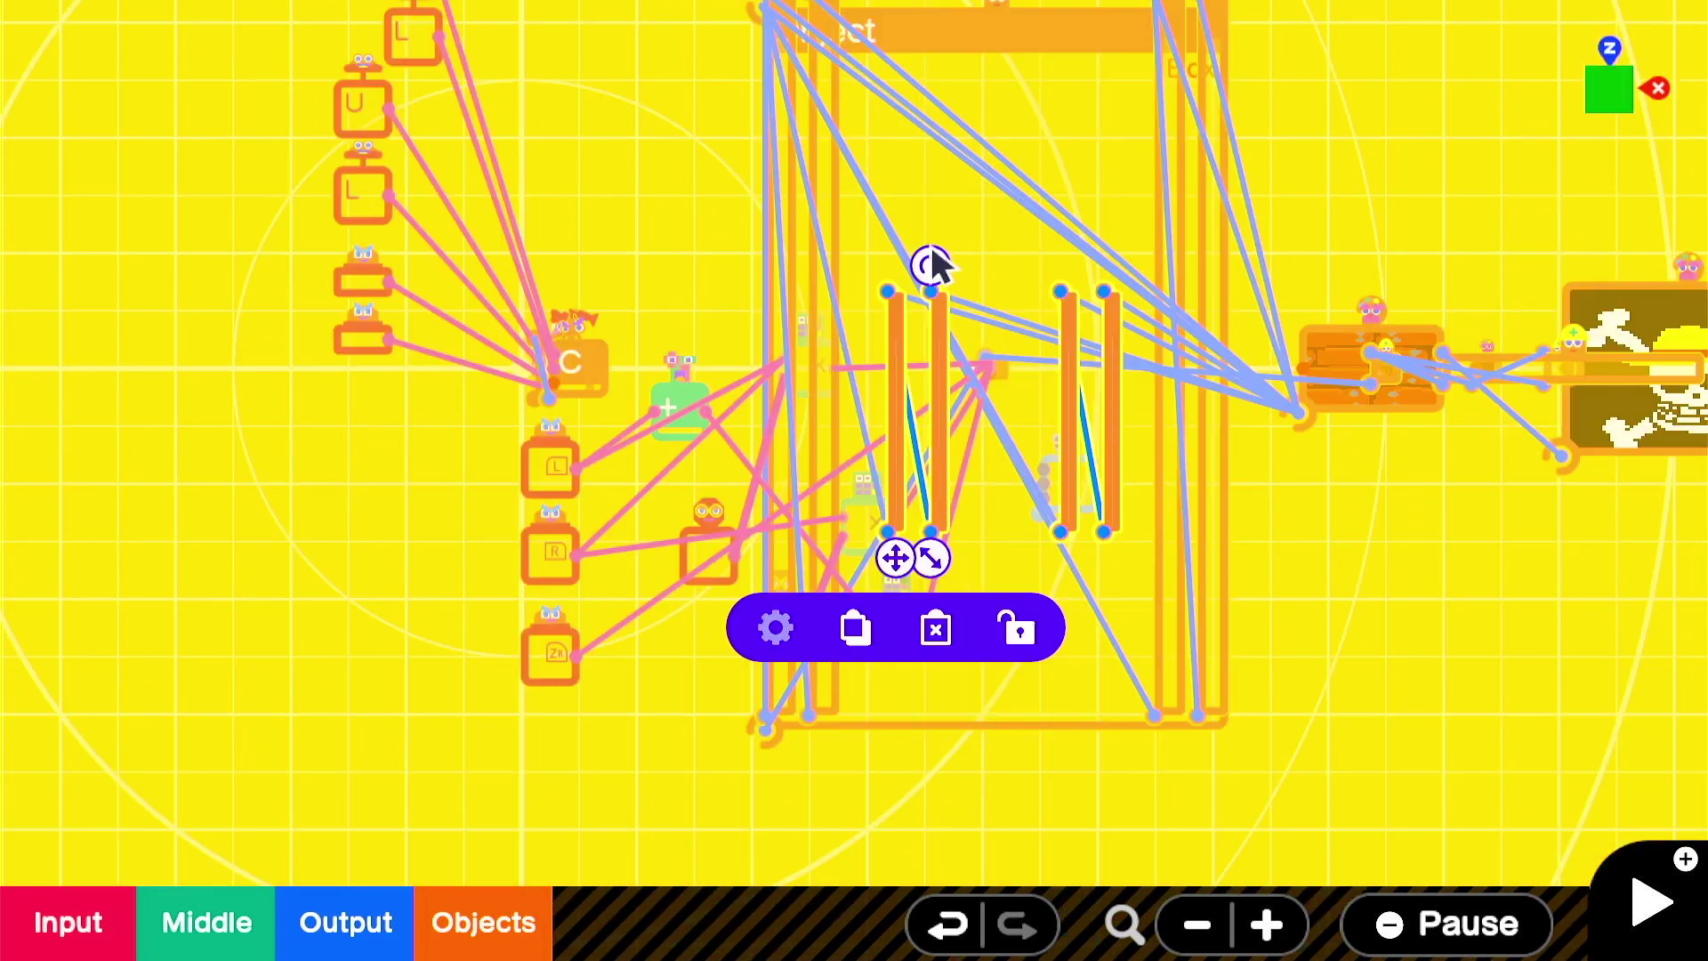
# Stretch the four end wall boxes to match the enlarged platform and play the game to check the boat.
pyautogui.moveTo(933, 260); pyautogui.dragTo(1040, 449)
pyautogui.moveTo(752, 422); pyautogui.dragTo(756, 745)
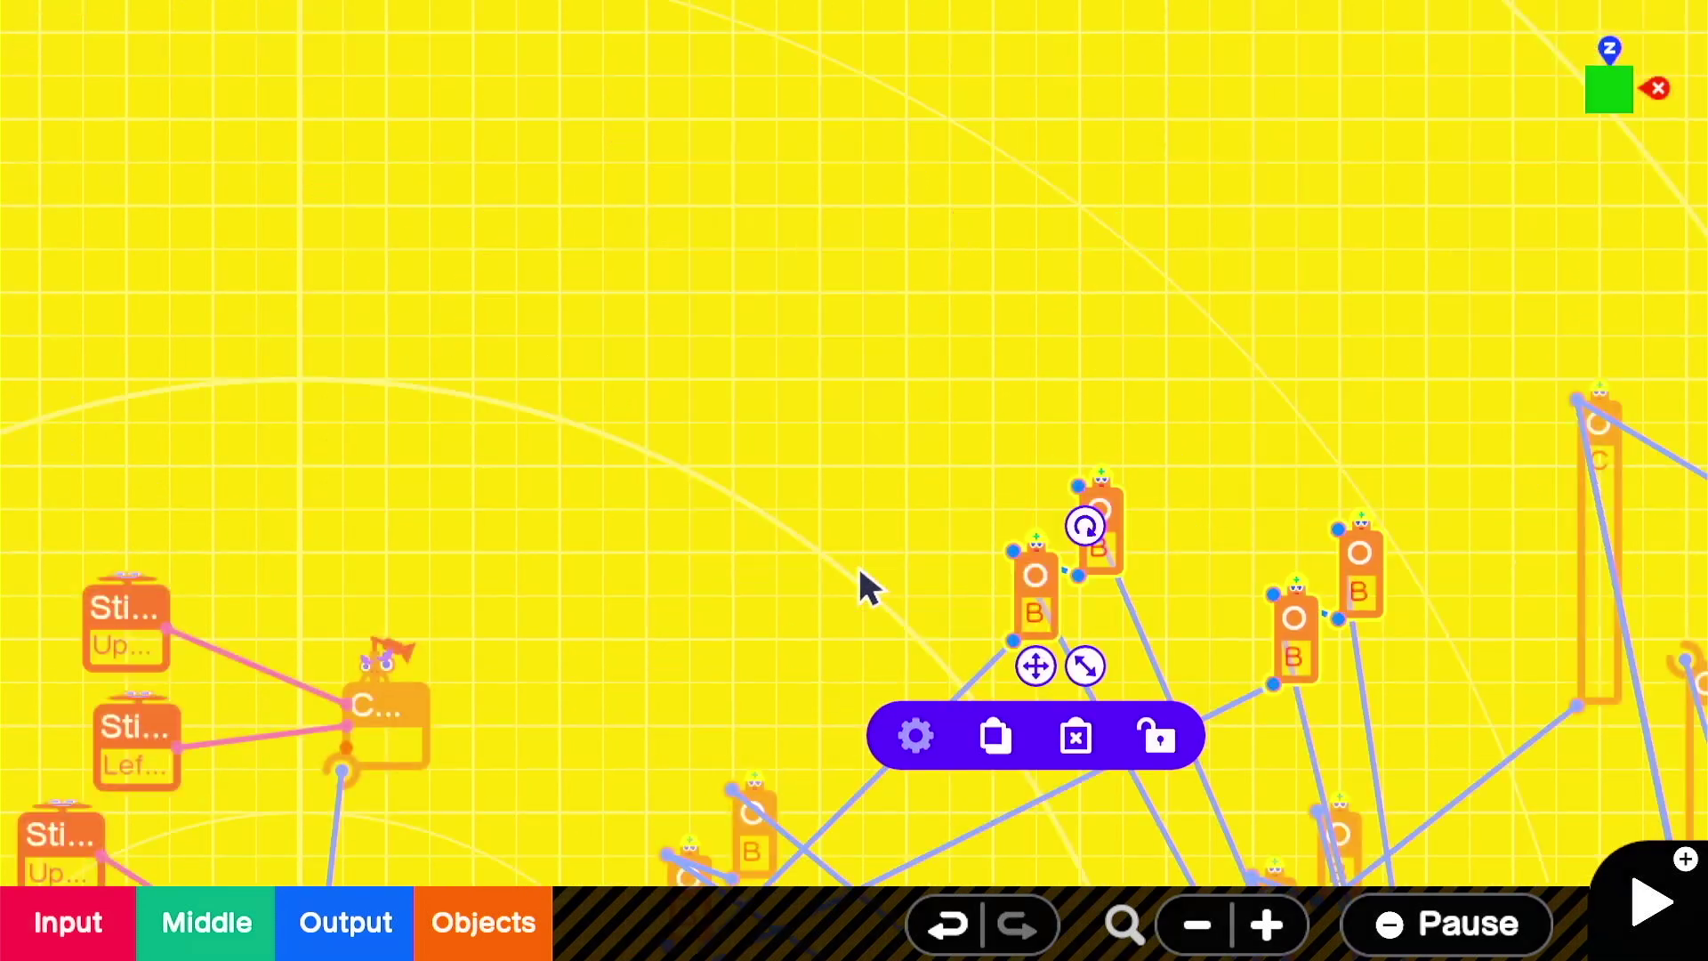
pyautogui.press('+')
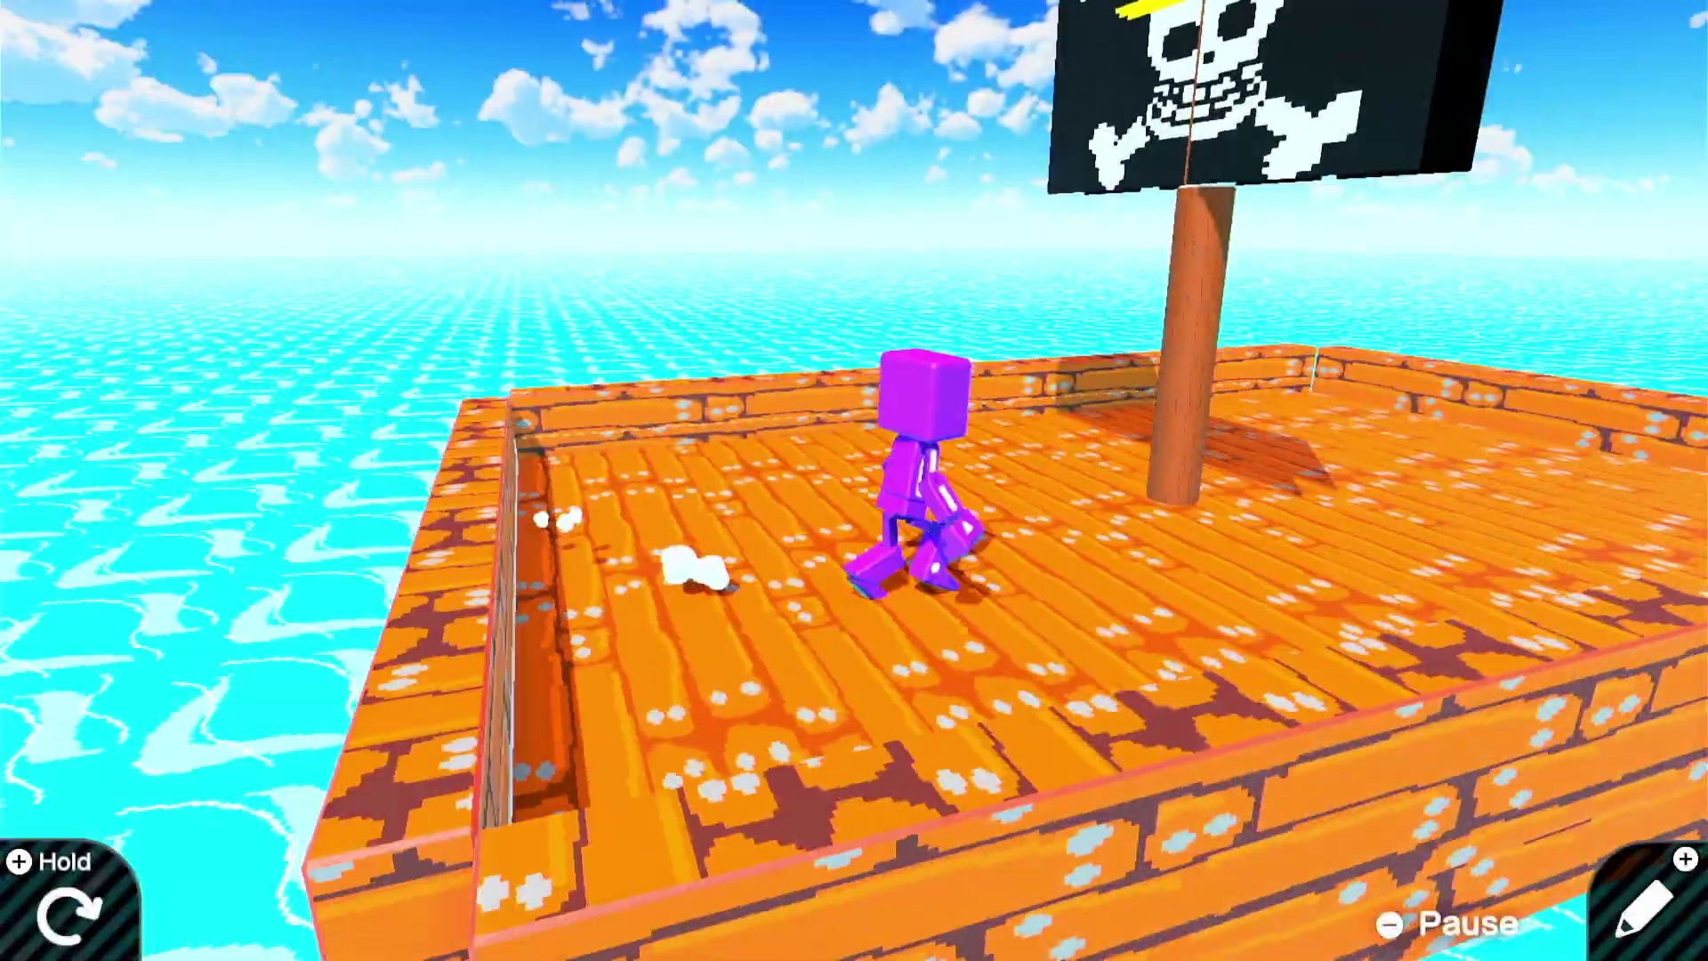